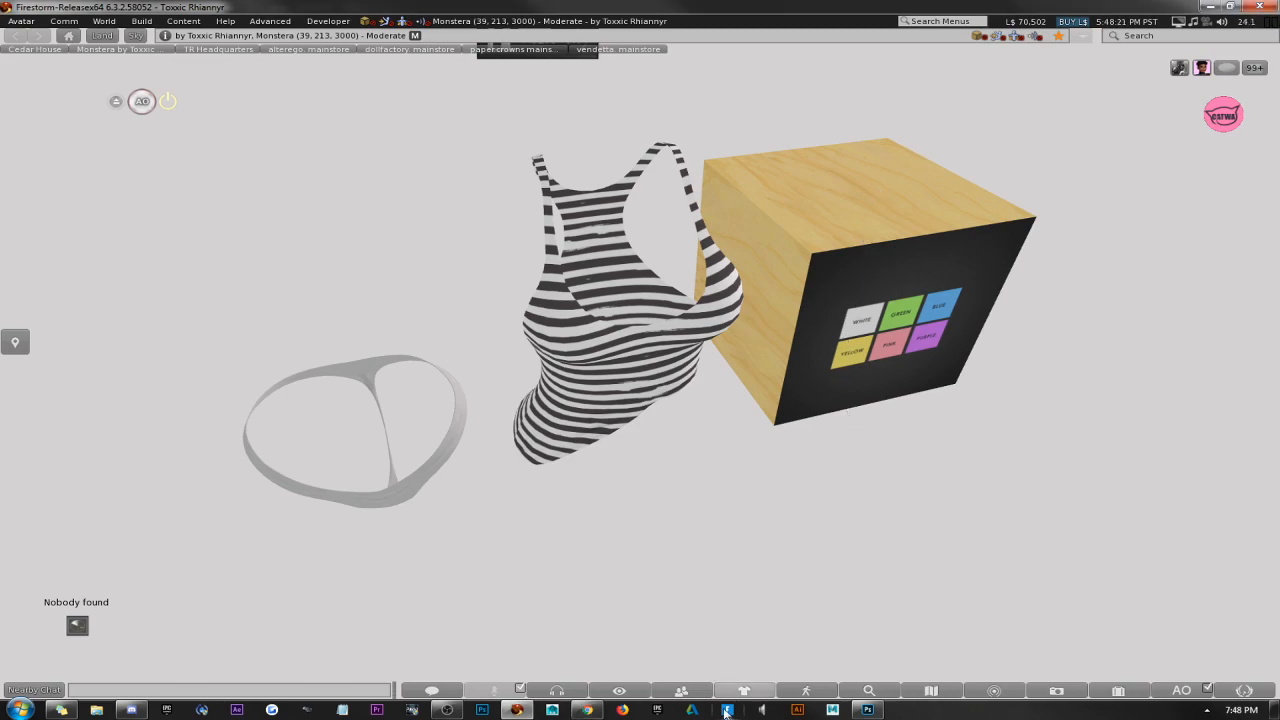
Find the friend who sent the Bosh notecard in the full friends list and review their past conversation.
left_click(679, 691)
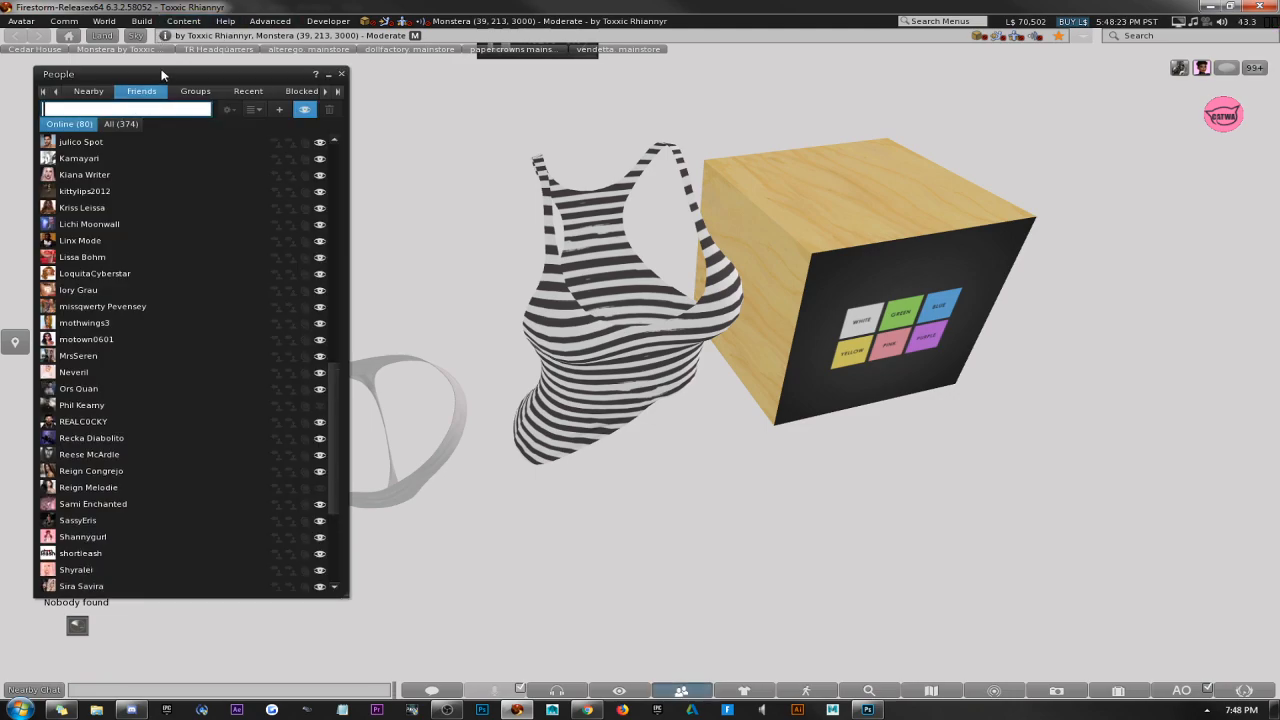
left_click_drag(143, 93, 346, 93)
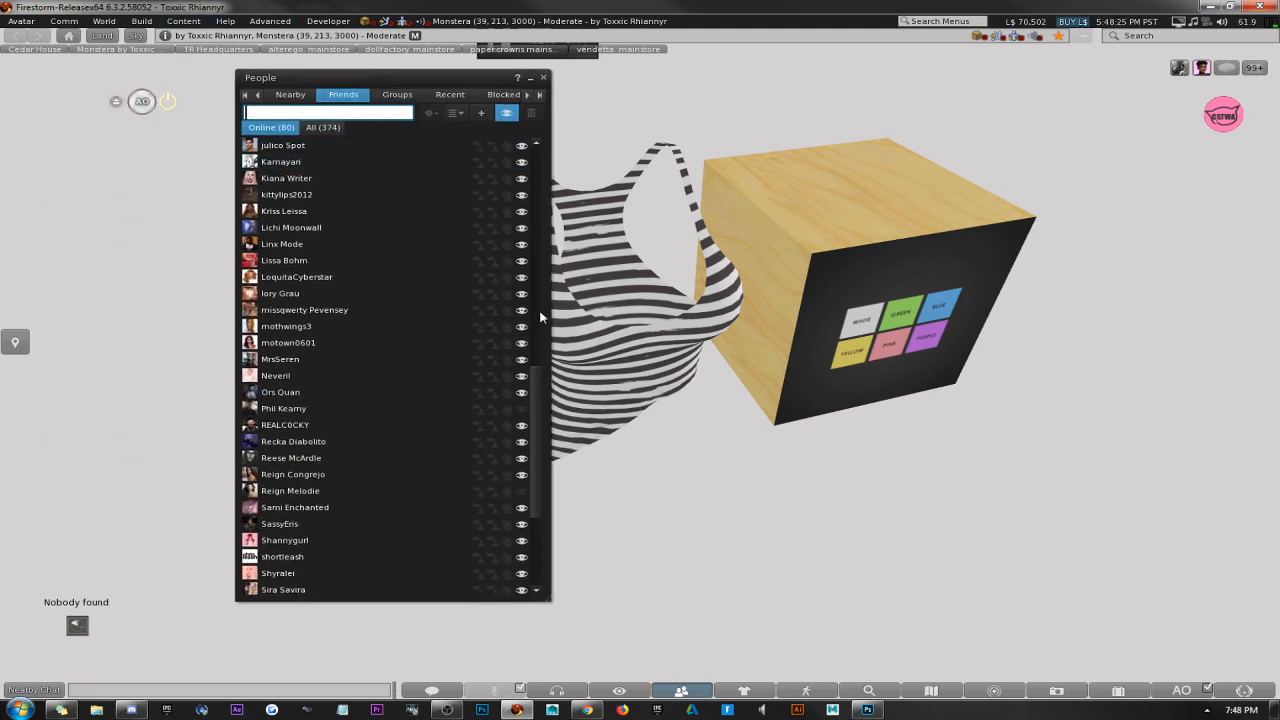
left_click(322, 127)
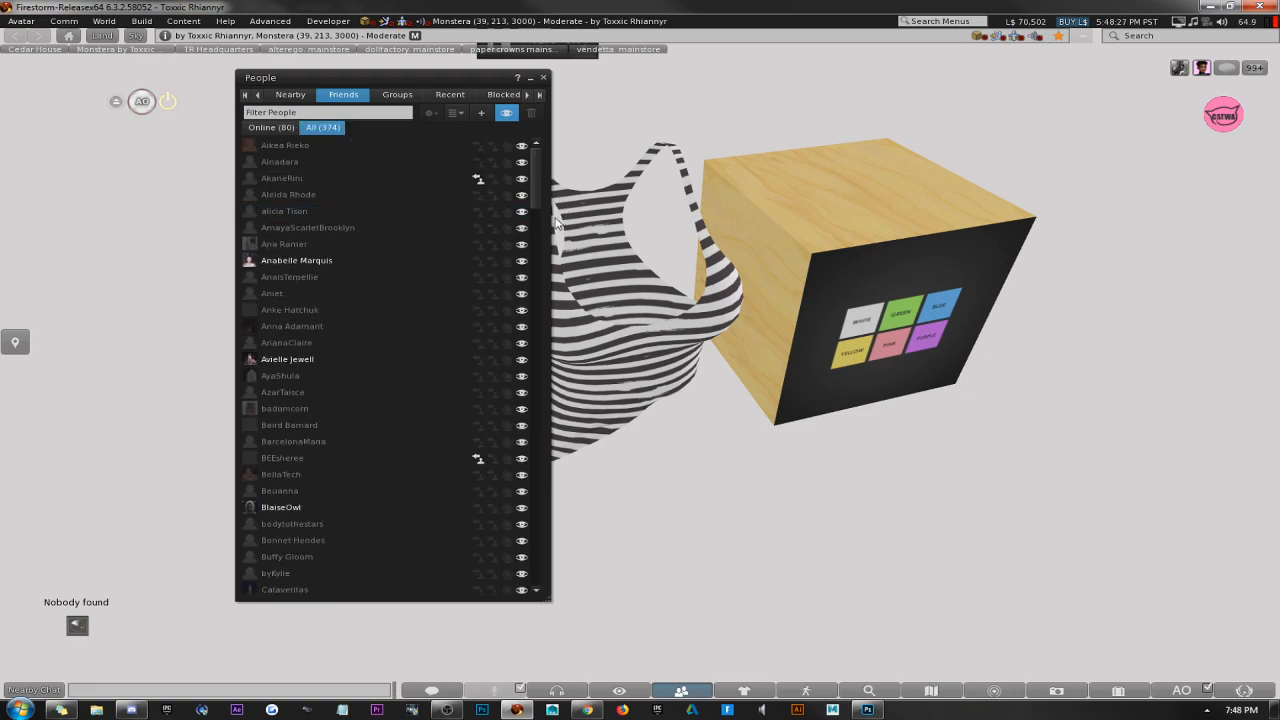
left_click_drag(537, 160, 537, 475)
scroll(420, 380, "up", 2)
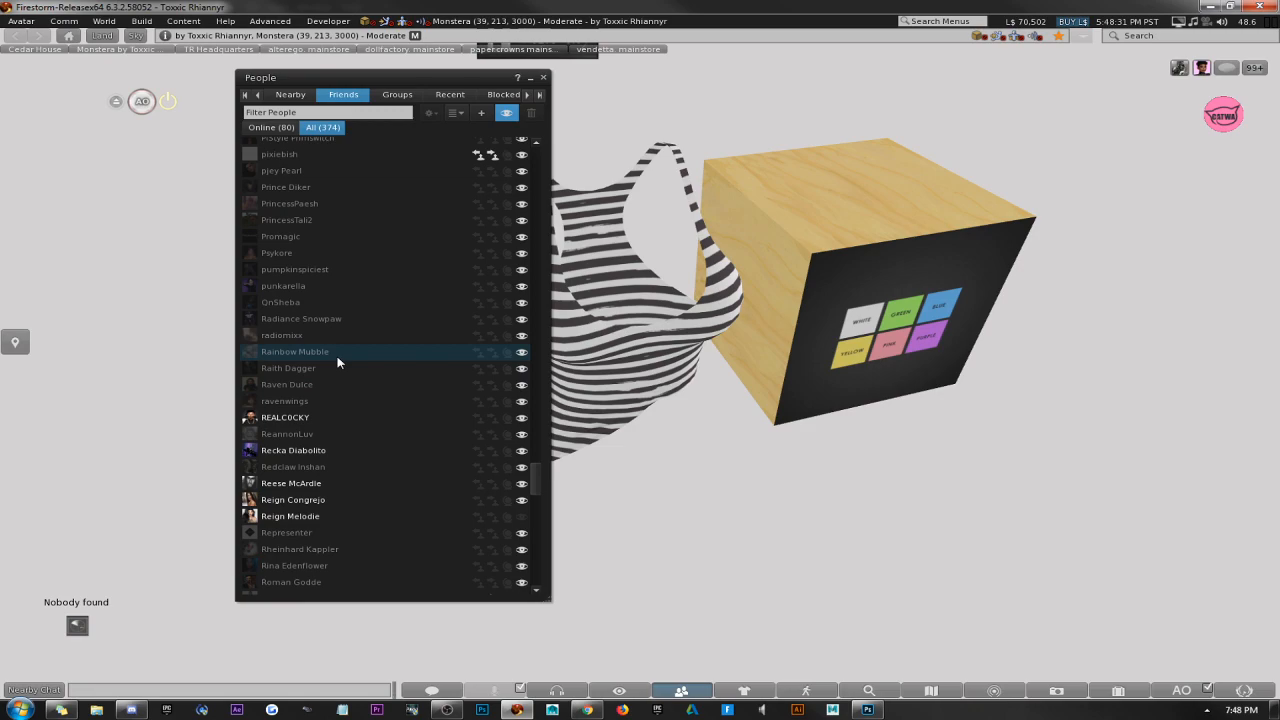
double_click(340, 220)
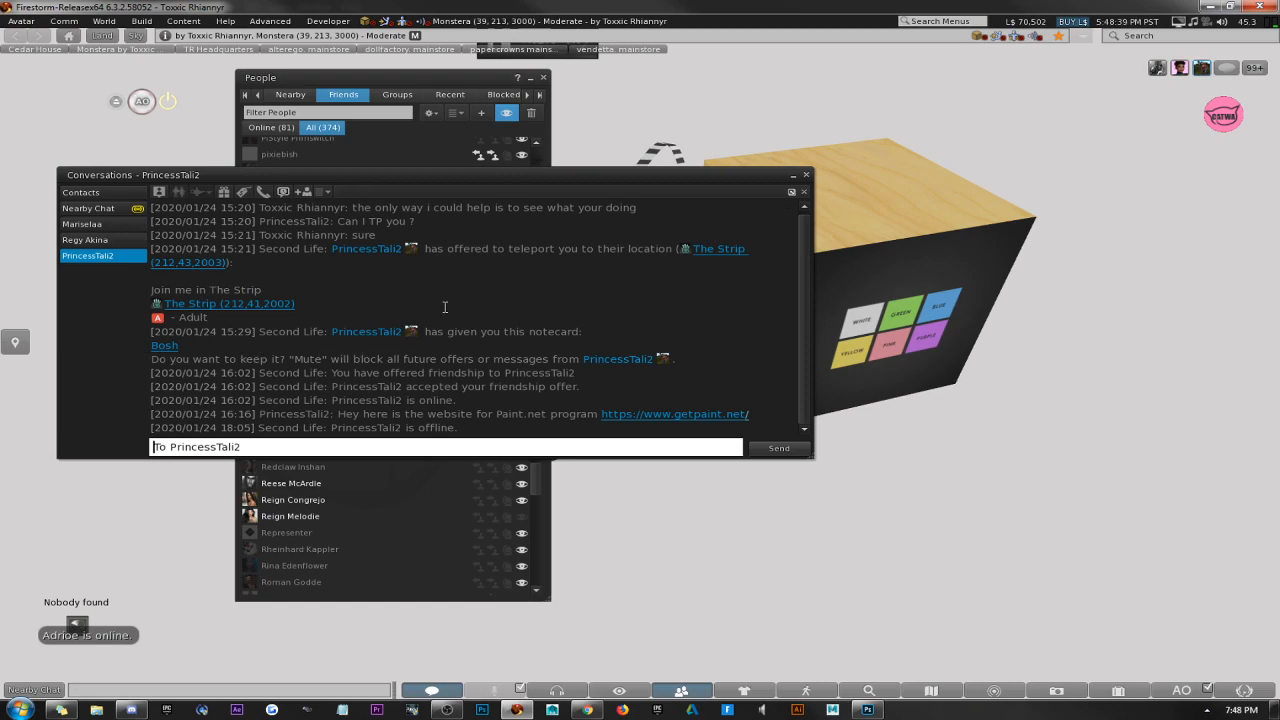
left_click(804, 192)
left_click(806, 176)
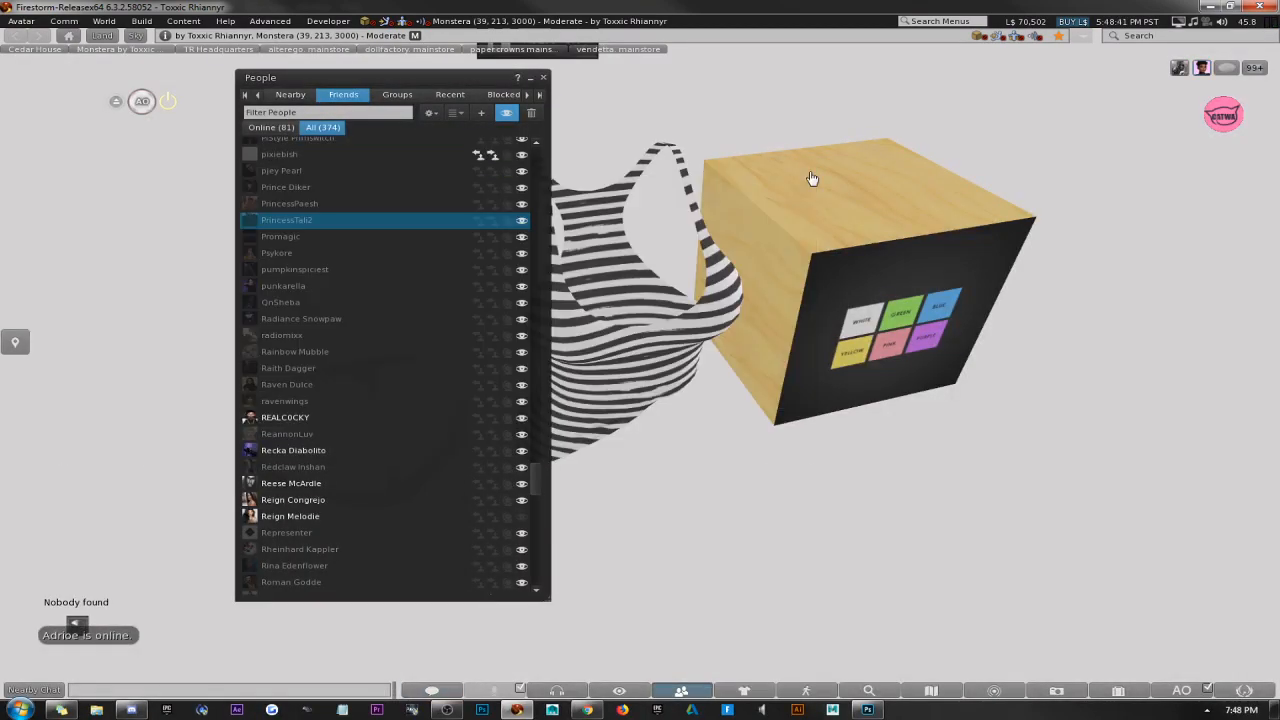
Look through the Notecards folder in the inventory, starting from collapsed folders, and close the inventory.
left_click(1119, 689)
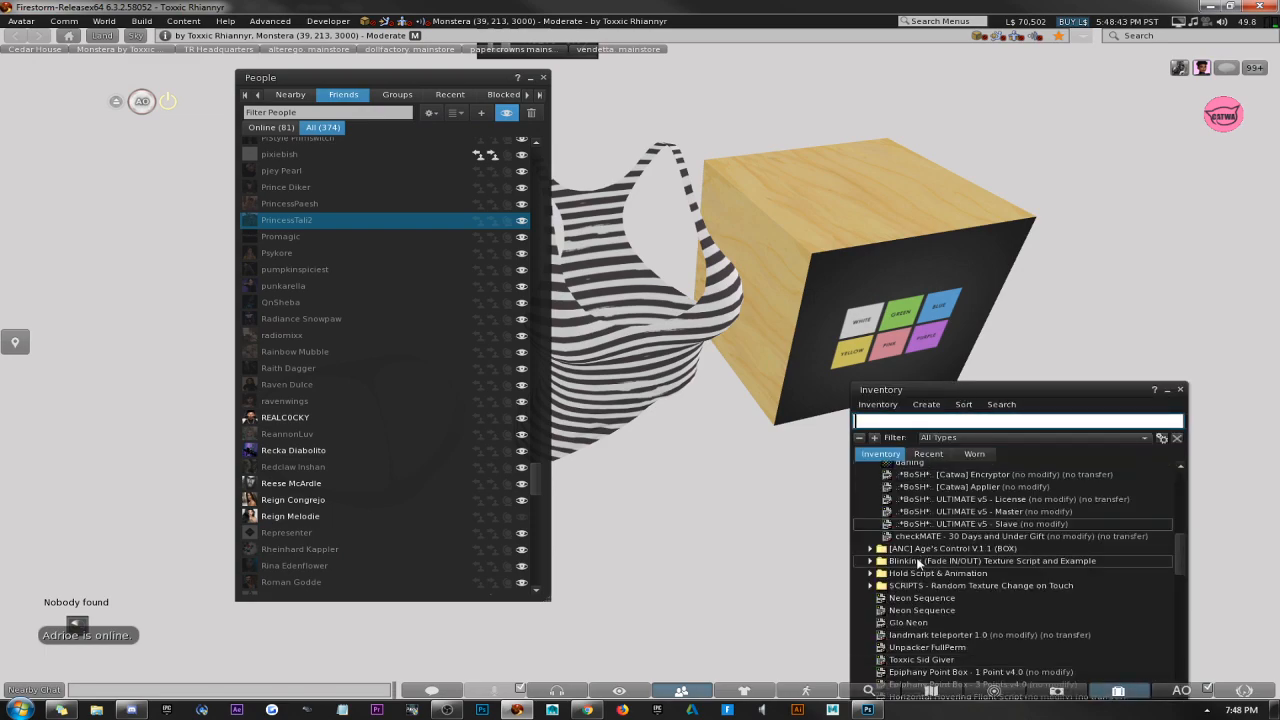
left_click(859, 437)
left_click_drag(927, 392, 997, 219)
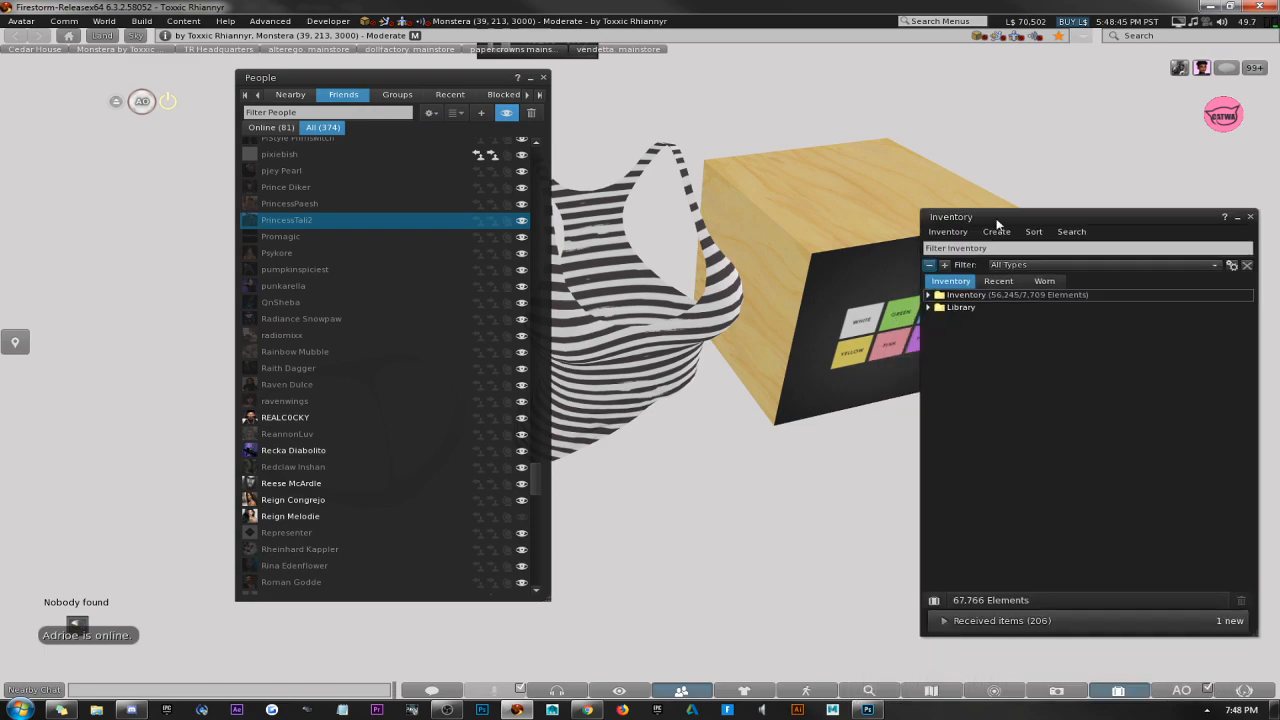
double_click(990, 296)
double_click(980, 430)
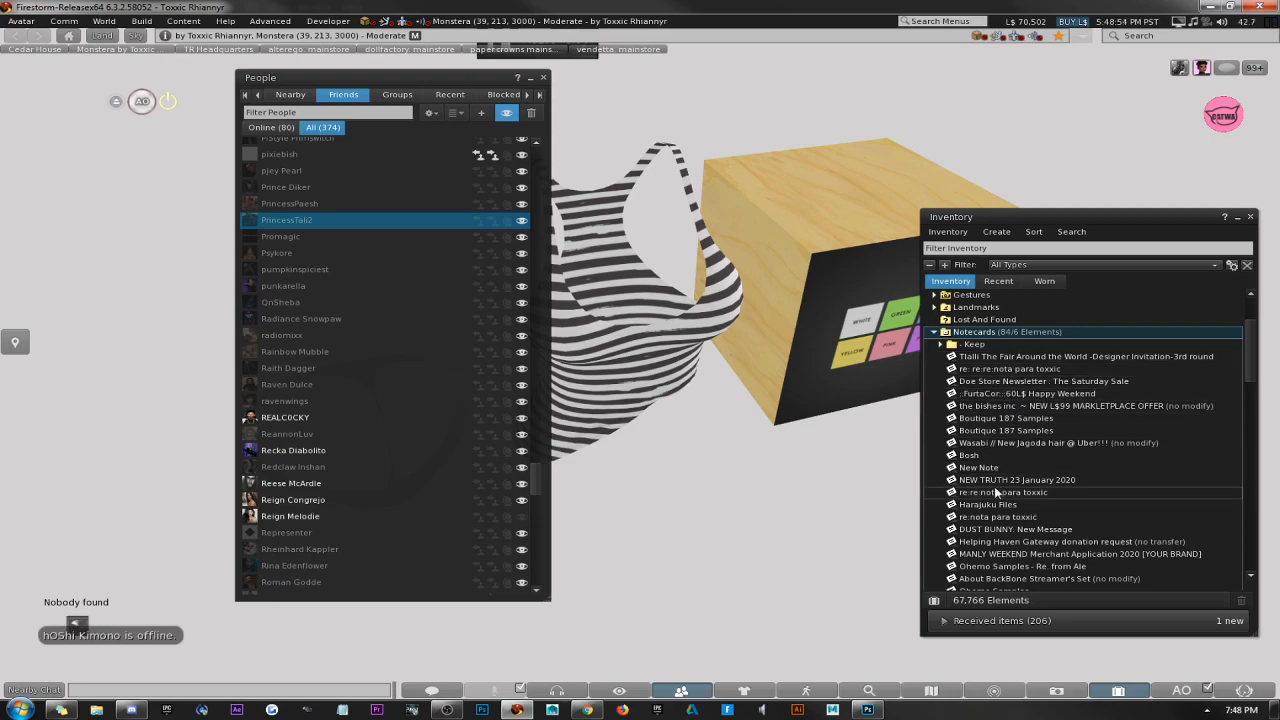
left_click(1250, 217)
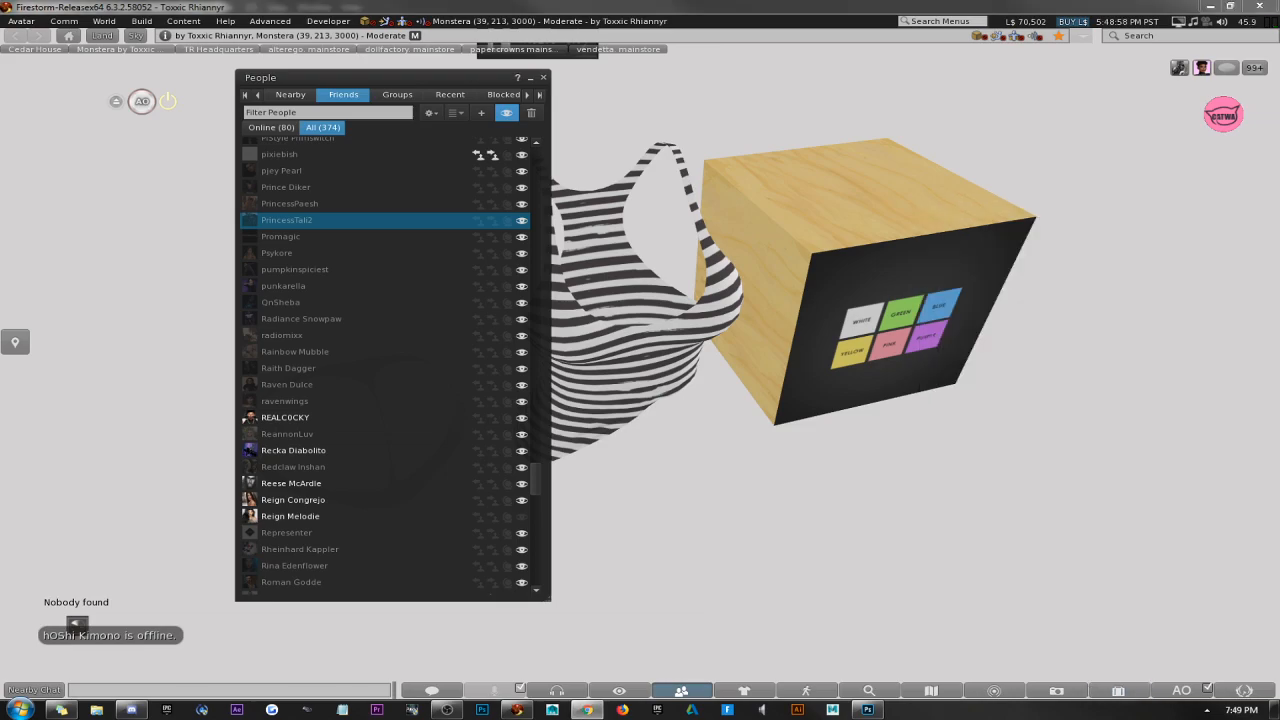
Switch to the browser and compare the BoSH Mesh Multi Color & Texture Changer and Mesh Color & Texture Changer pages, returning to an uncluttered Firestorm view.
left_click_drag(1279, 12, 366, 10)
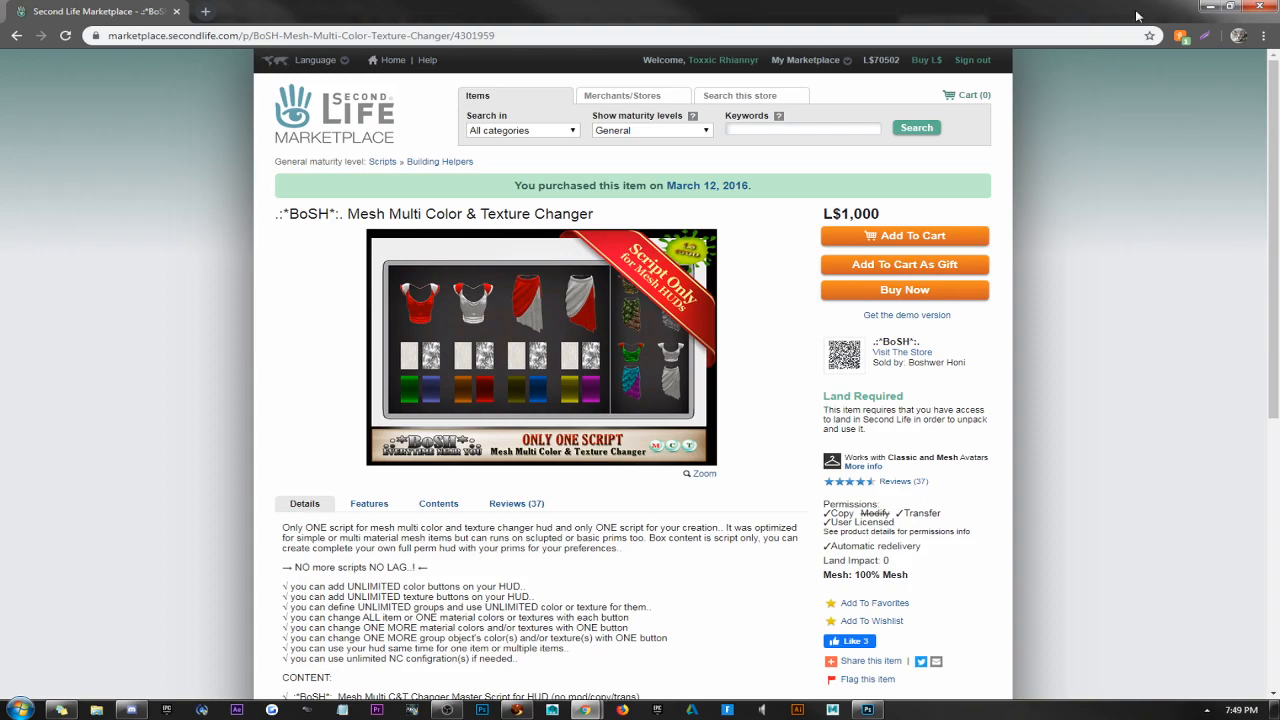
left_click_drag(1139, 15, 306, 12)
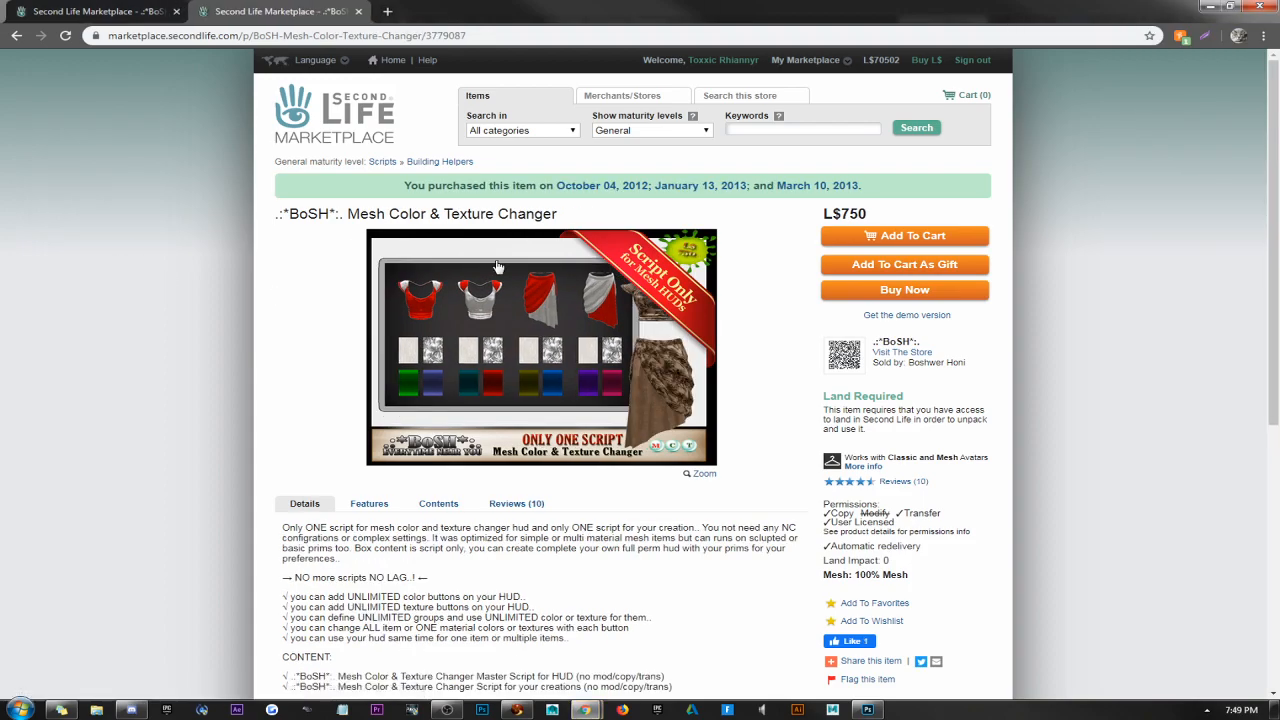
left_click(91, 11)
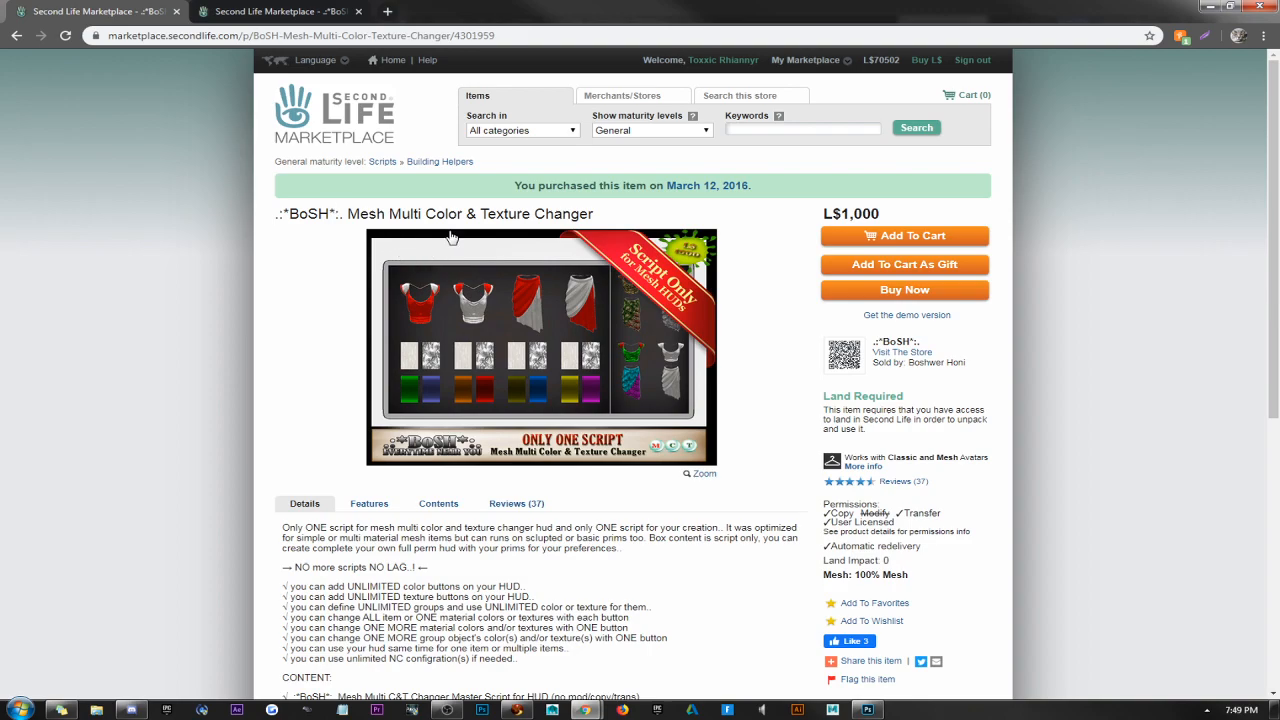
left_click(320, 13)
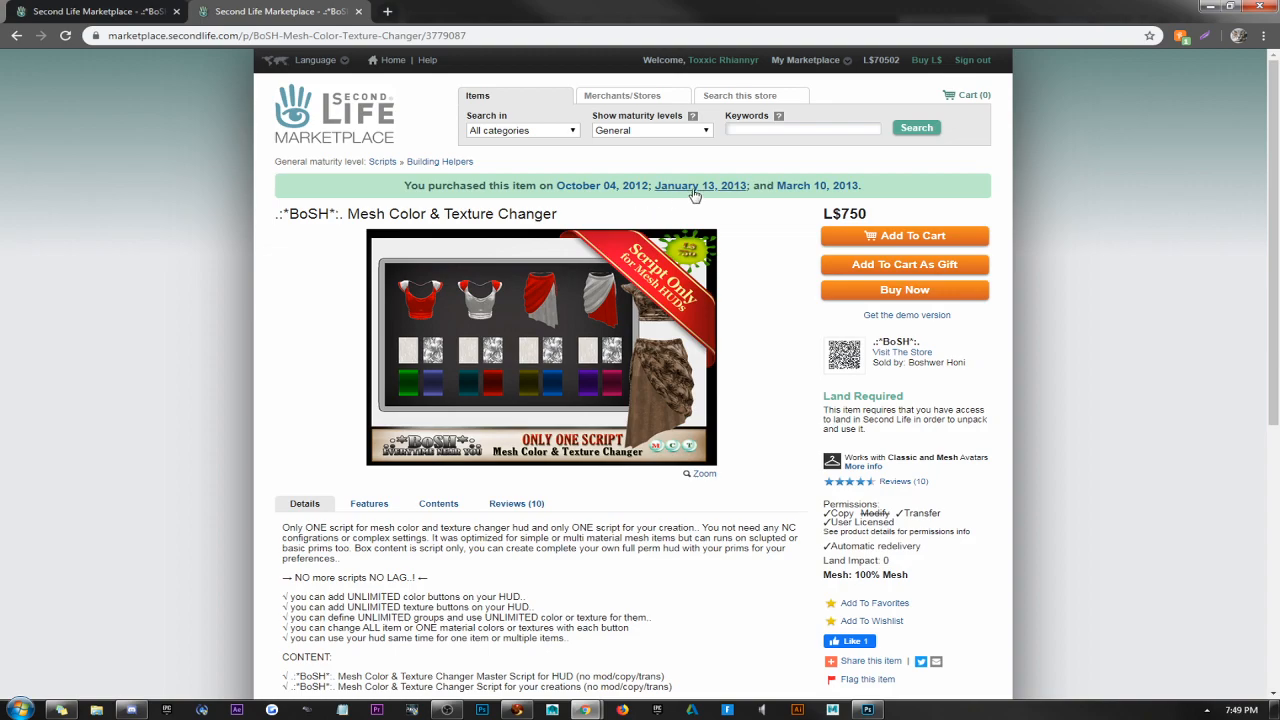
left_click(105, 12)
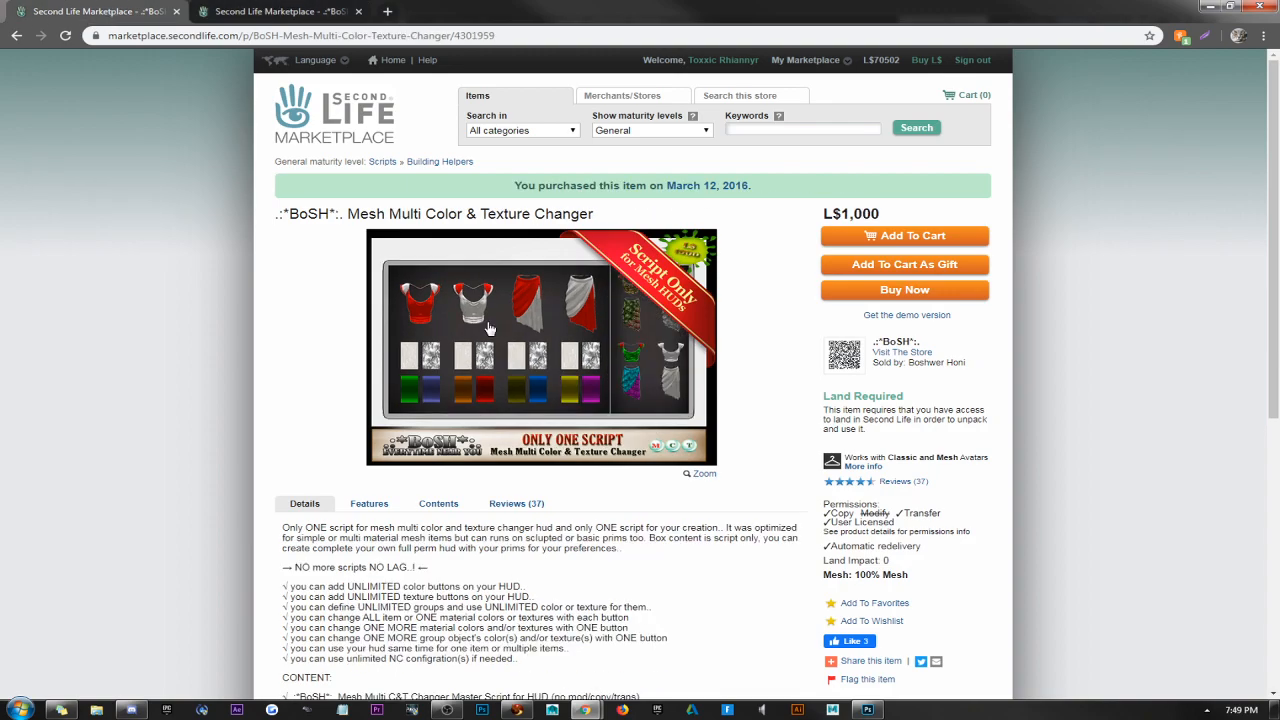
left_click(1210, 6)
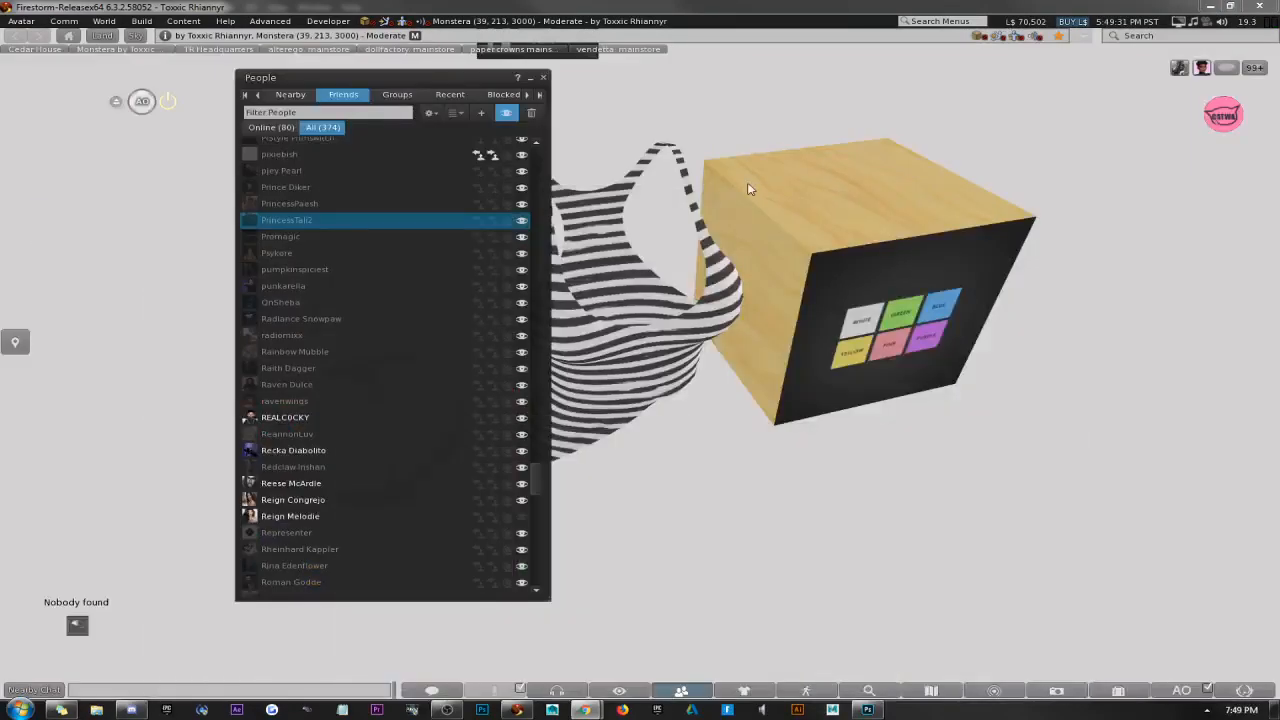
left_click(543, 78)
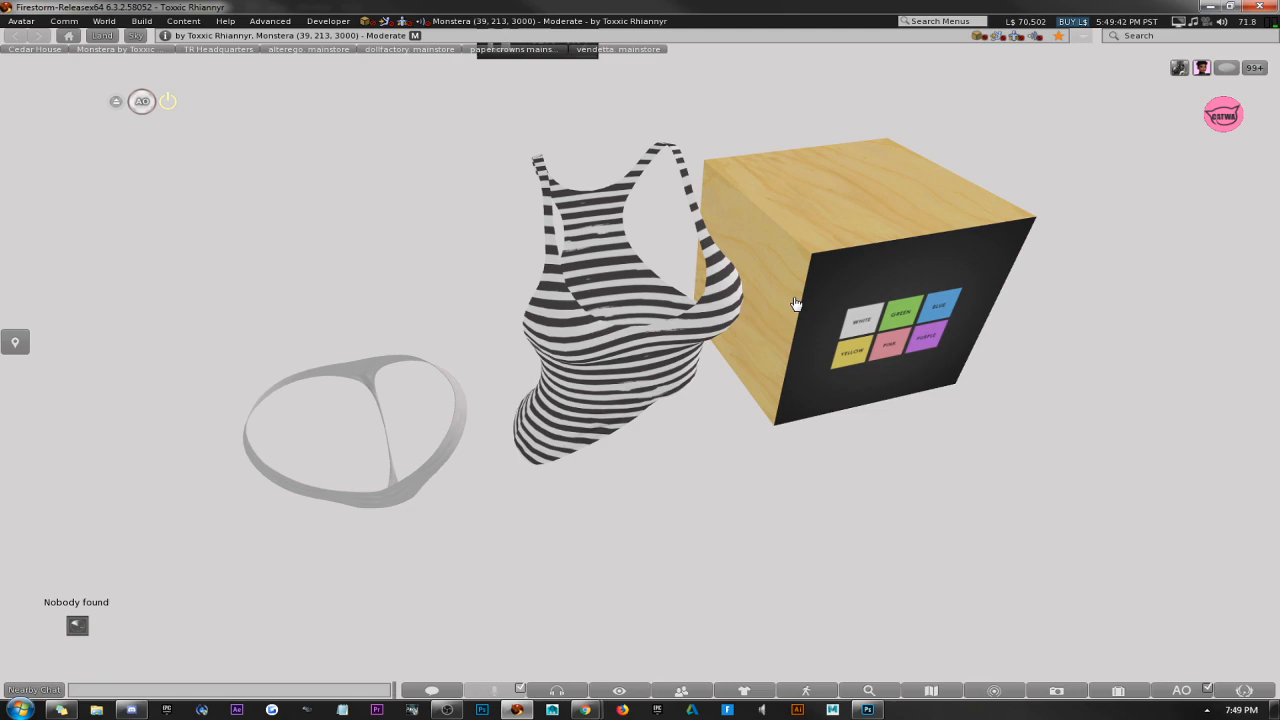
Open the cube HUD object beside the striped tank top for editing and examine its Description text.
left_click_drag(729, 315, 640, 368, "ctrl+alt")
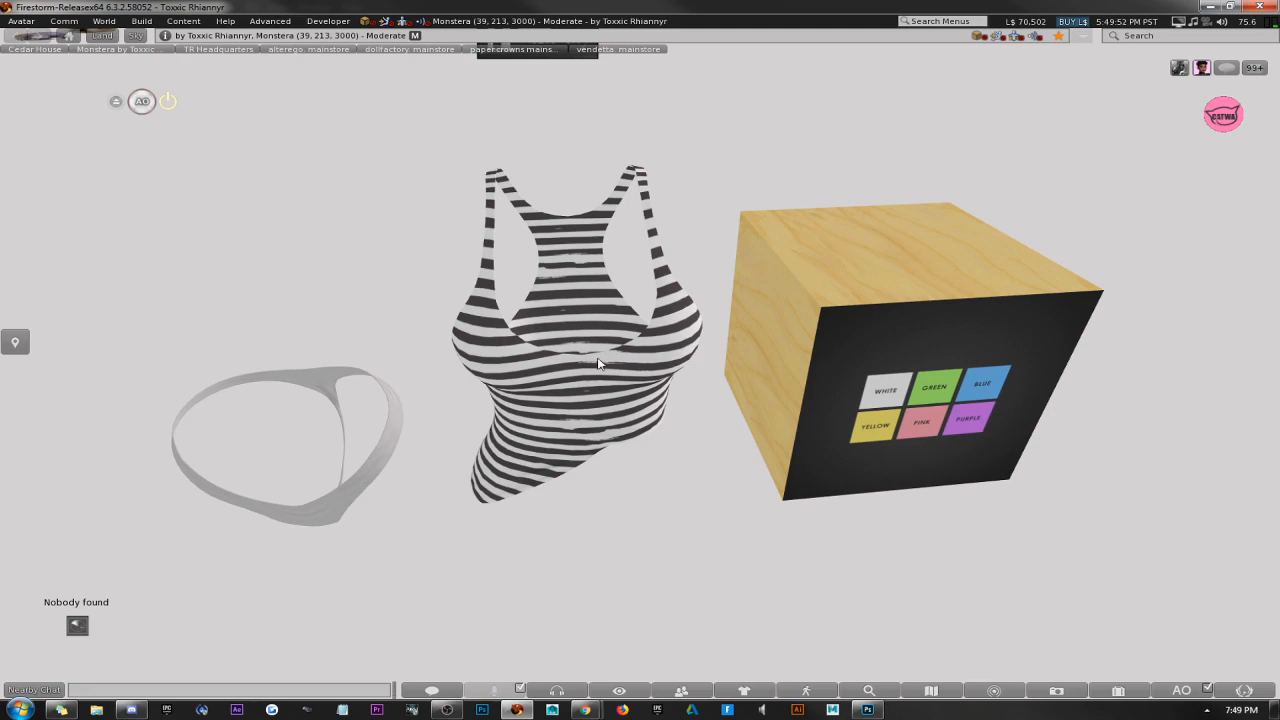
right_click(597, 366)
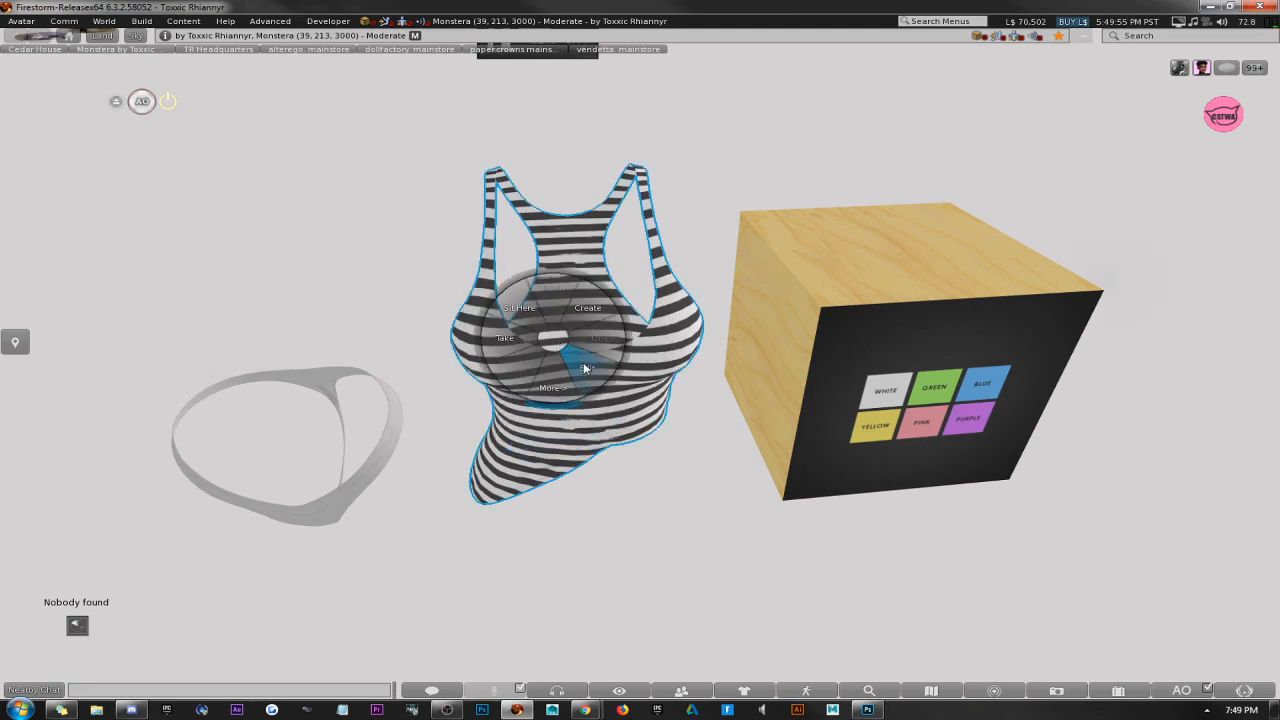
left_click(588, 360)
left_click(913, 334)
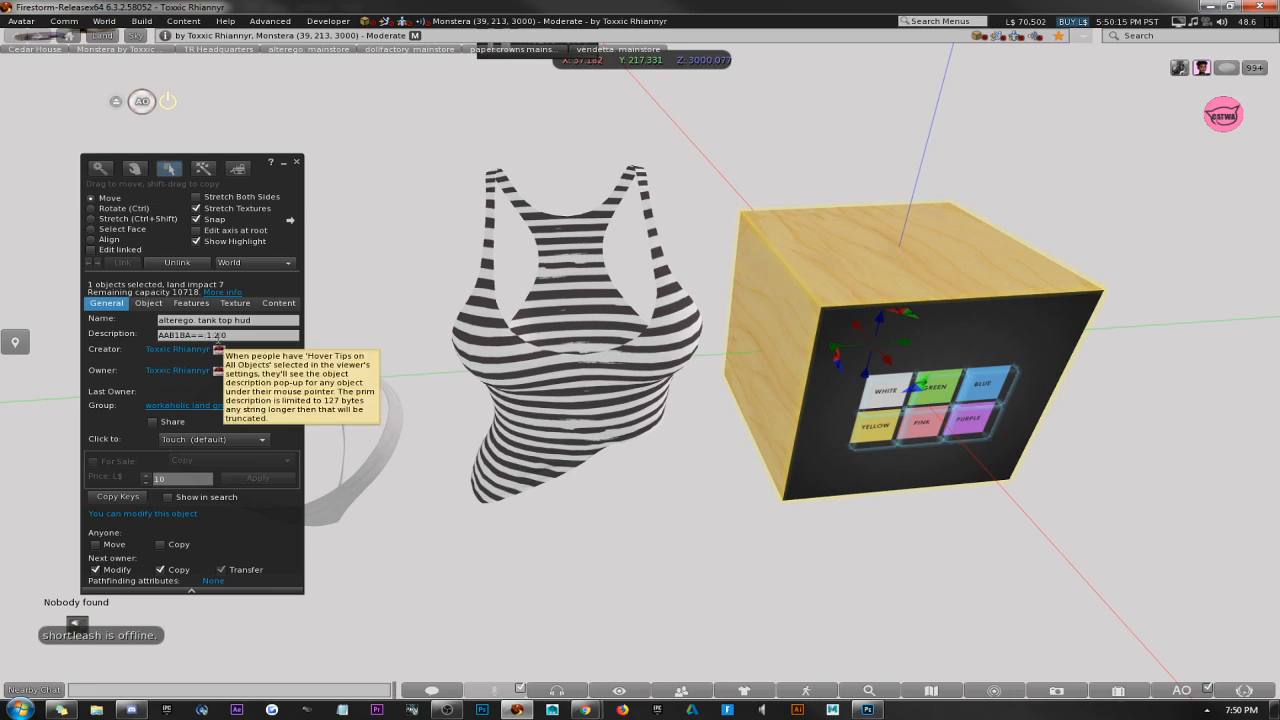
left_click(230, 337)
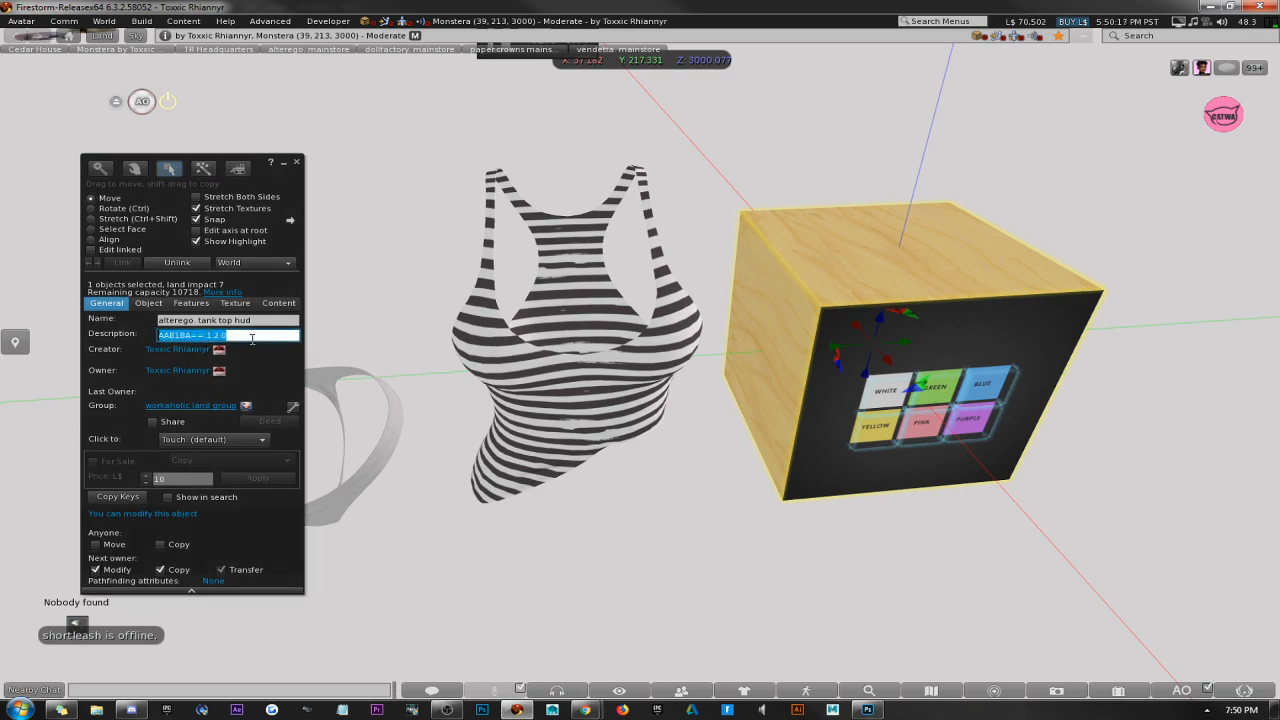
left_click_drag(245, 337, 203, 337)
left_click(260, 335)
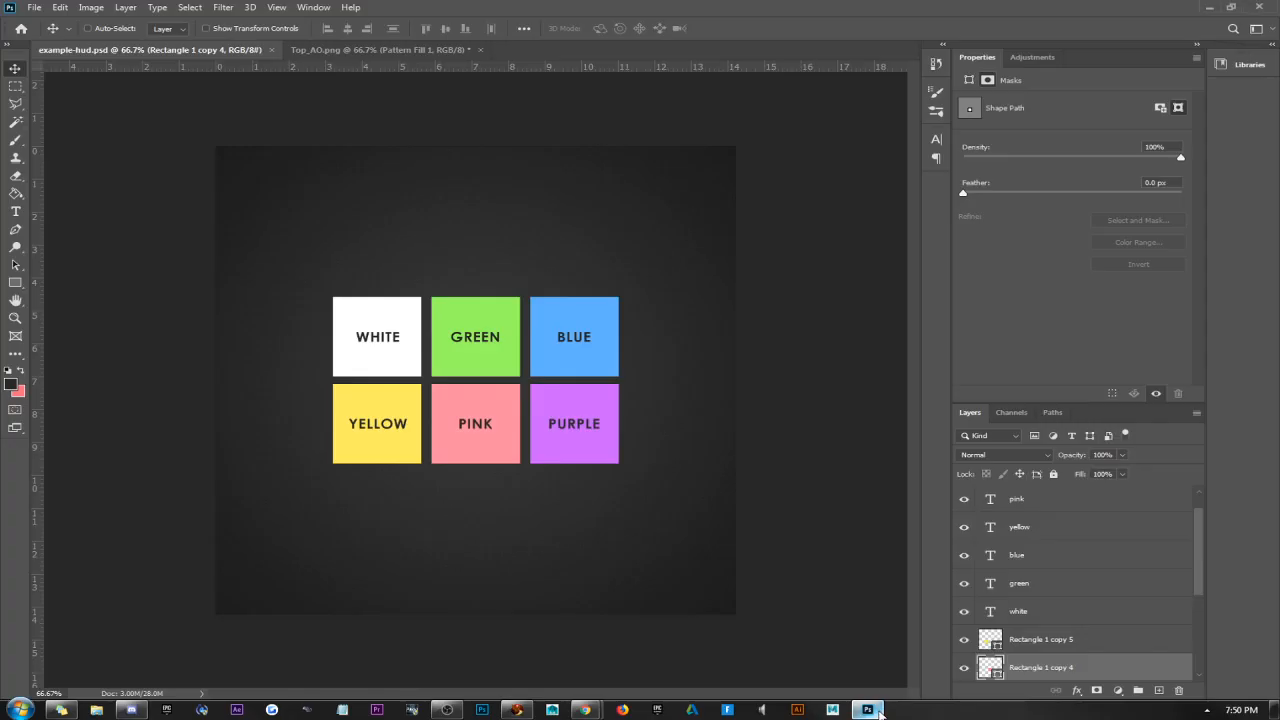
Switch to Photoshop with example-hud.psd and close the Properties and Adjustments group to make room for the layer list.
left_click(867, 709)
left_click(1196, 58)
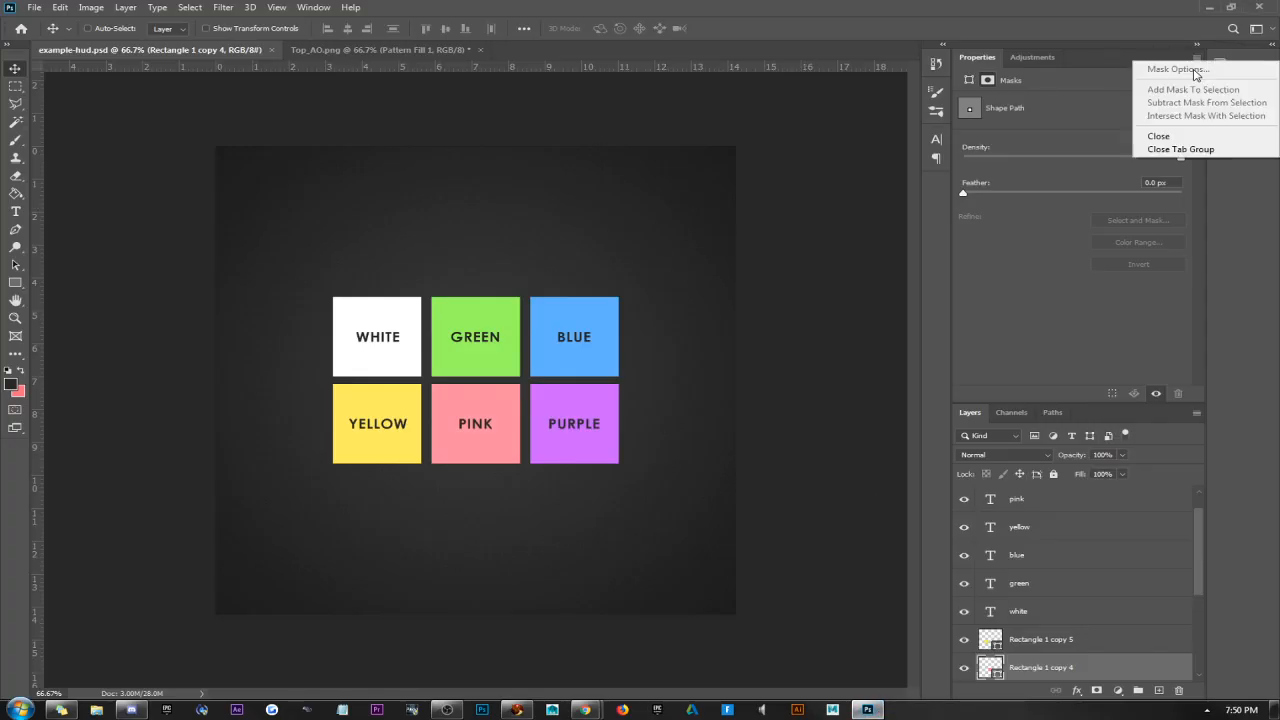
left_click(1205, 150)
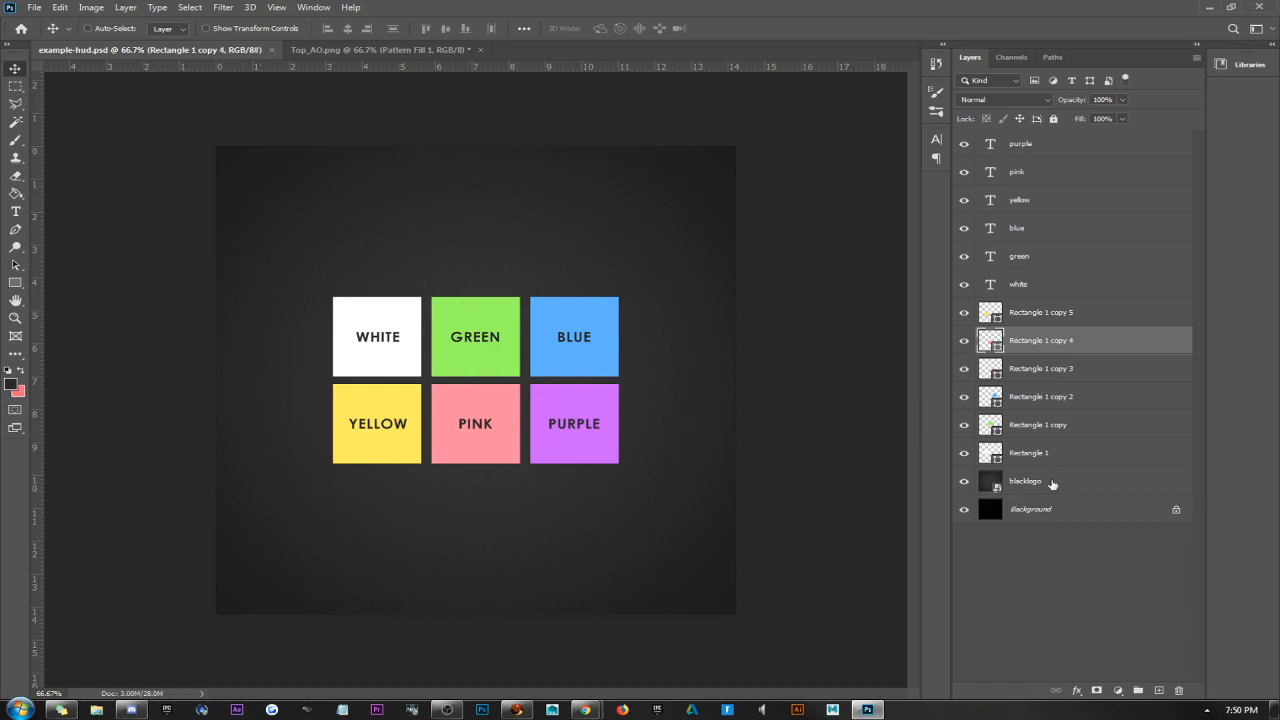
Hide and show the blacklogo layer to check the background it gives the HUD image.
left_click(985, 483)
left_click(965, 483)
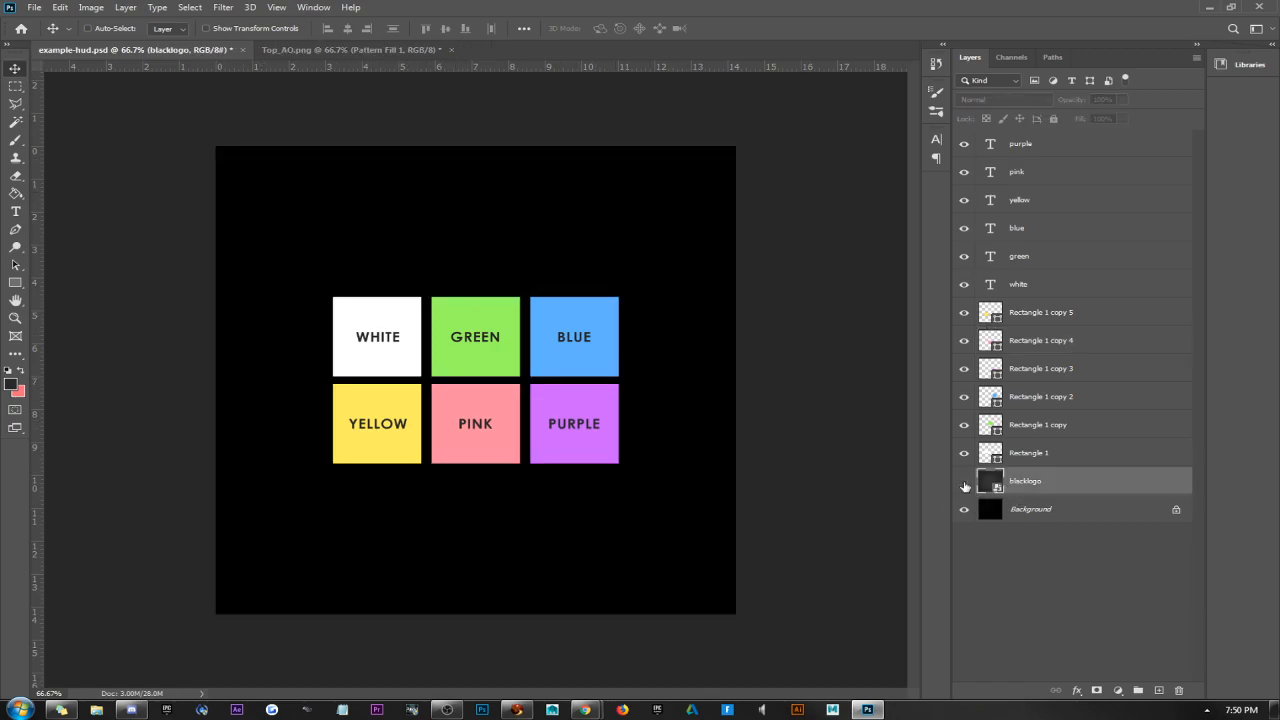
left_click(965, 483)
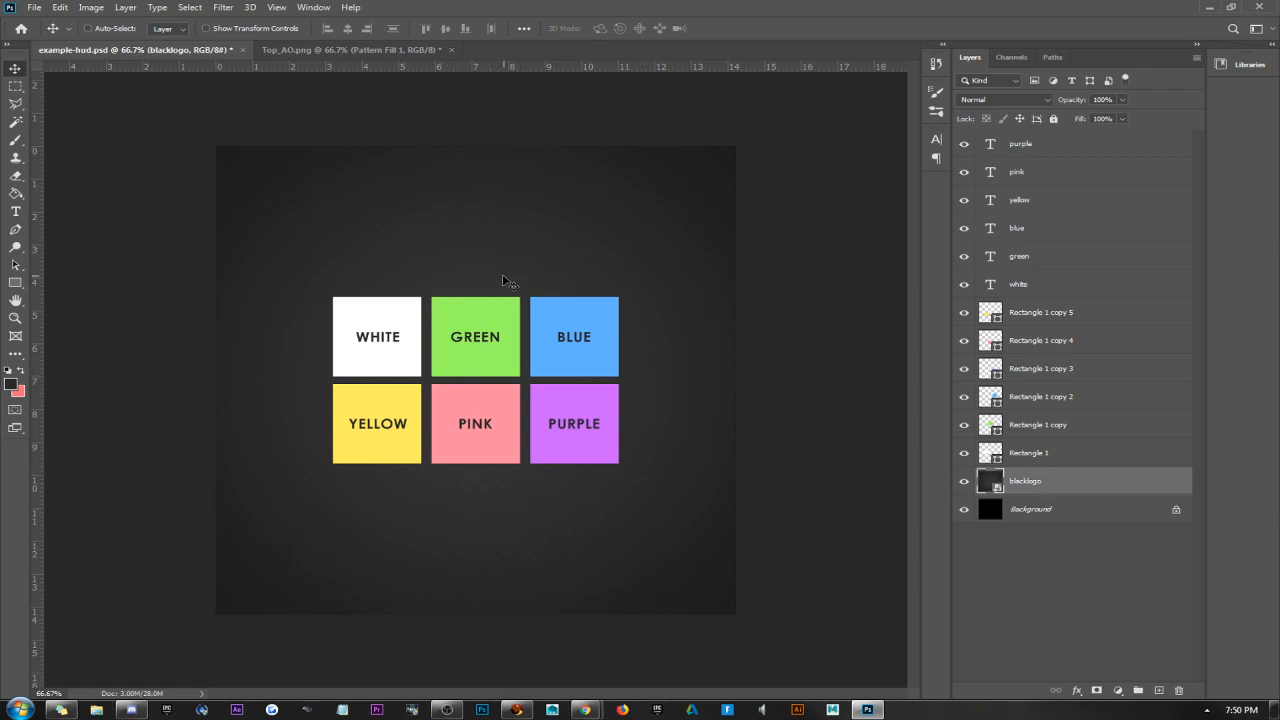
Try moving all six colour rectangle layers upward together, undo the move, and select the white text layer.
left_click(1032, 453)
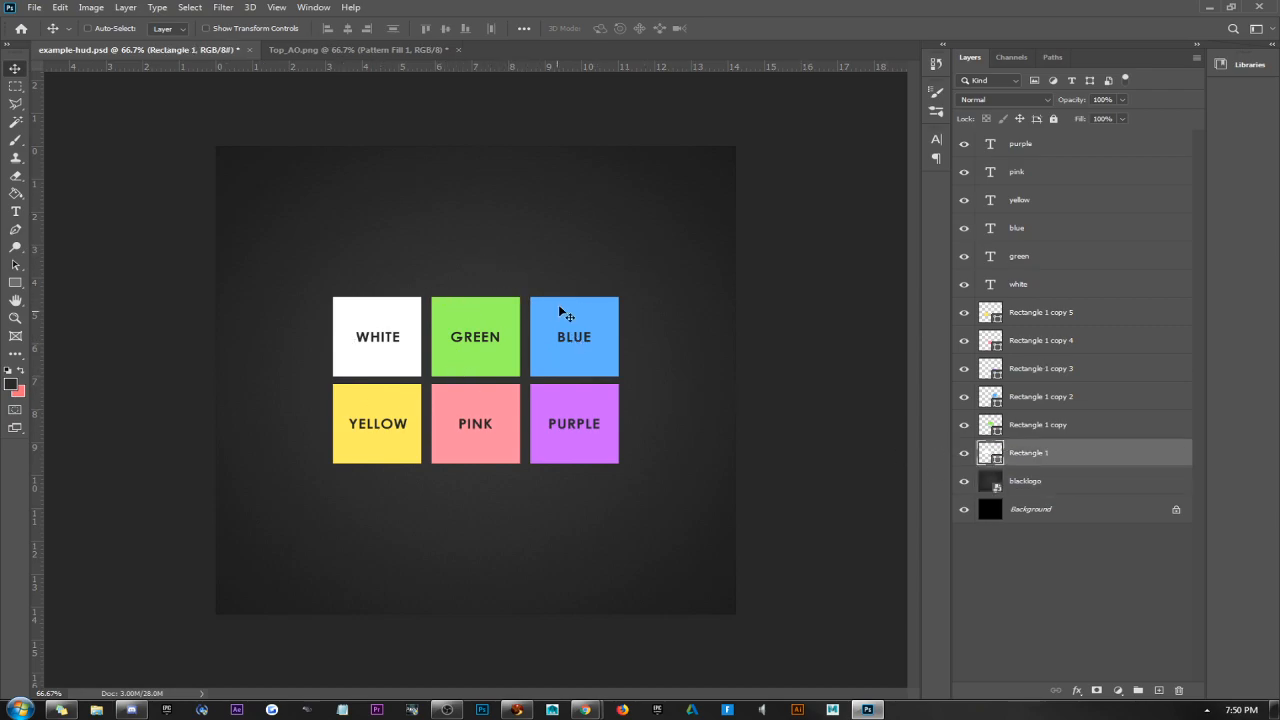
left_click(1075, 313, "shift")
left_click_drag(586, 340, 597, 279)
key("ctrl+z")
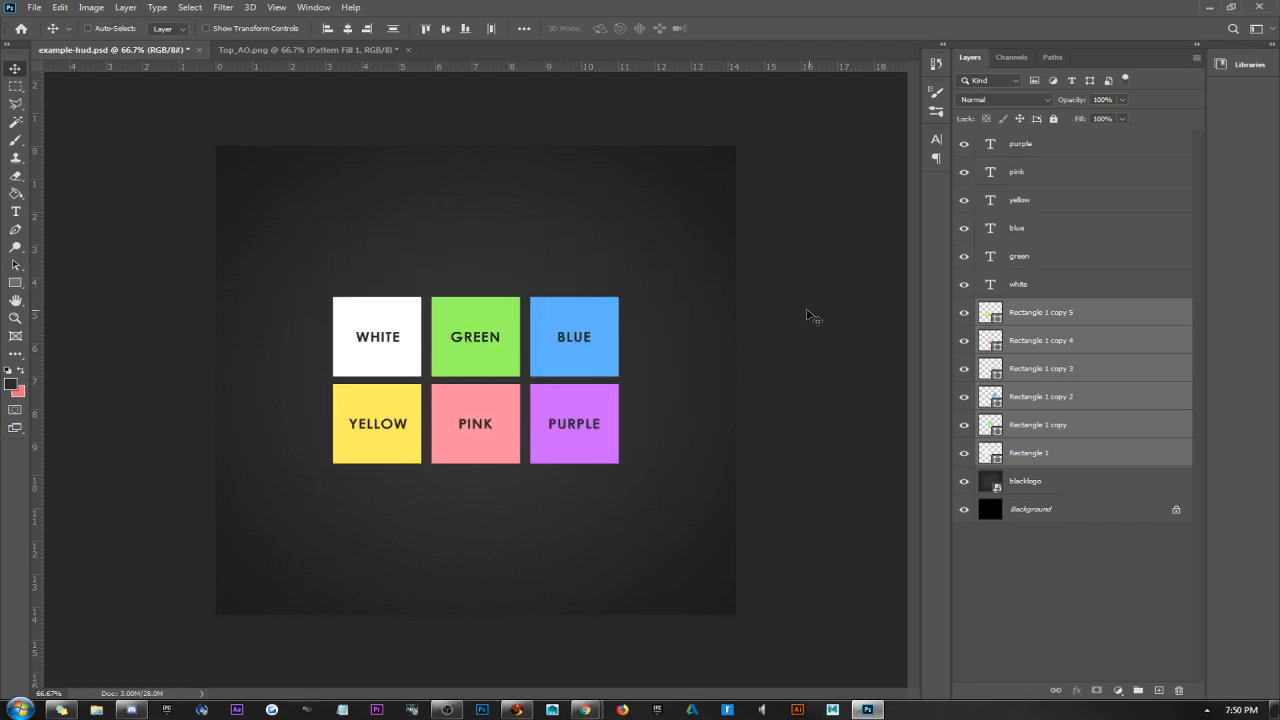
left_click(1083, 278)
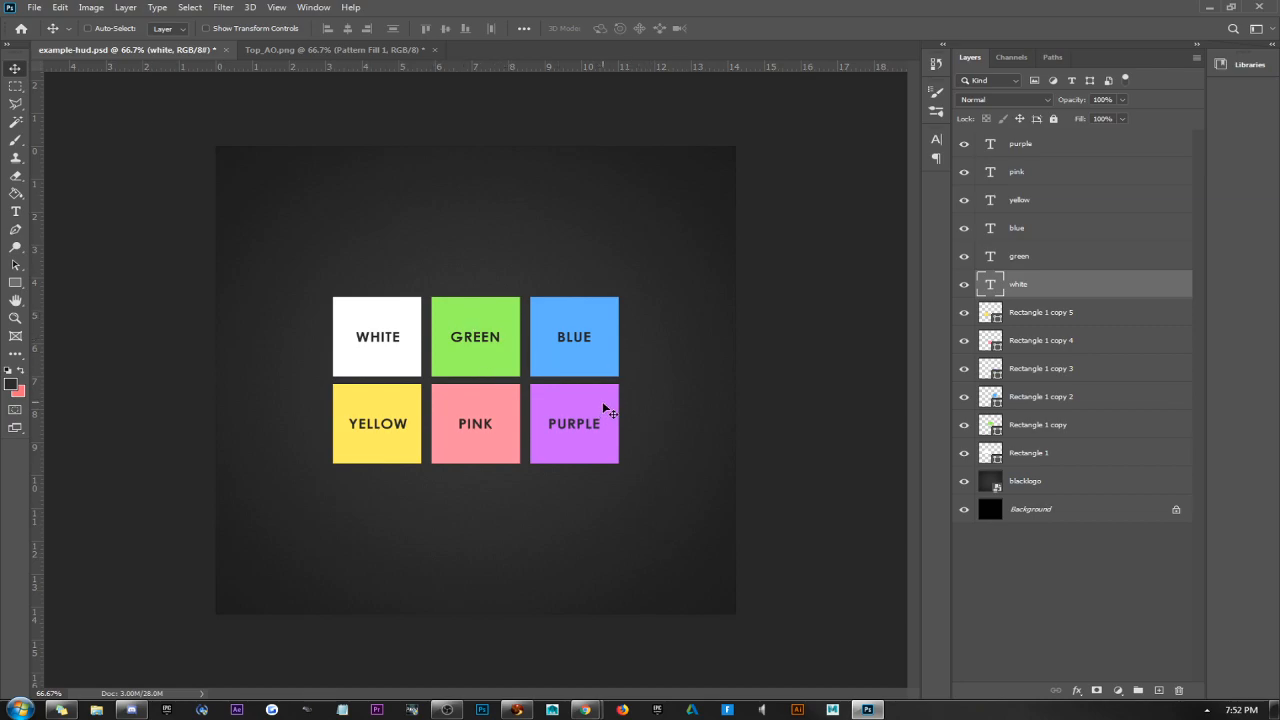
View the Top_AO.png image, switch to Firestorm, inspect the striped tank top in face selection mode, and close the build window.
left_click(320, 49)
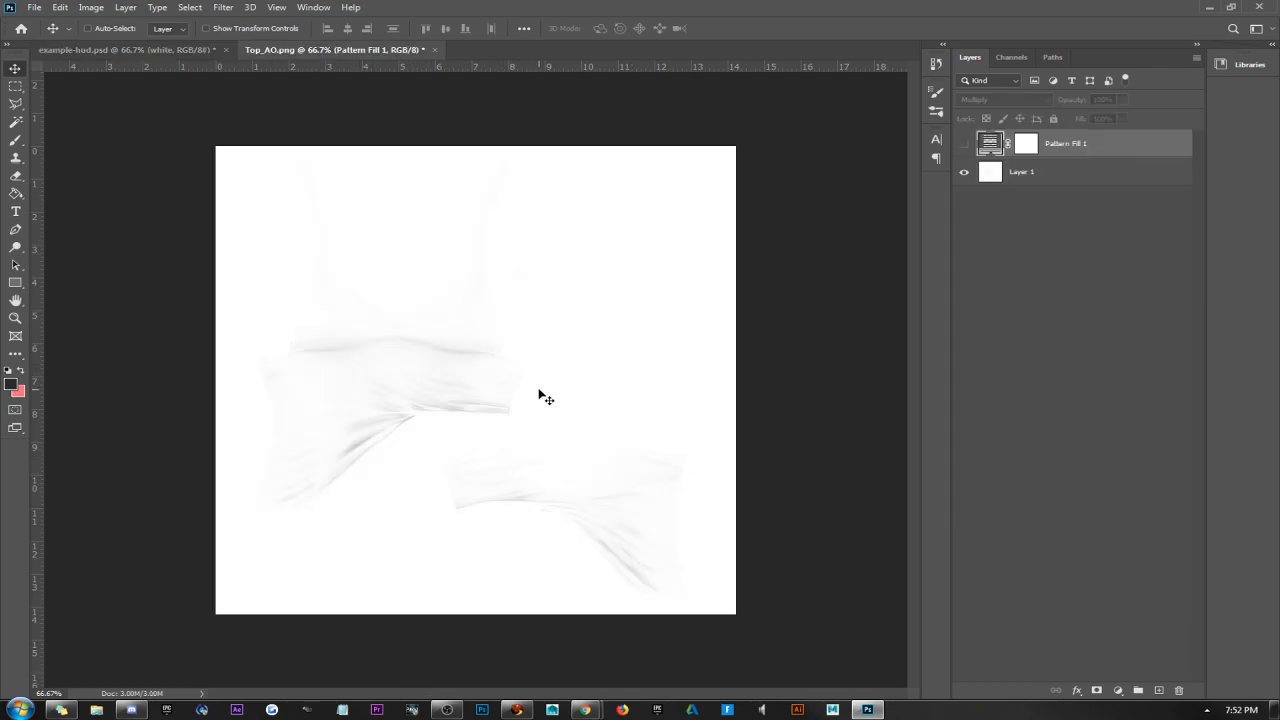
left_click(516, 709)
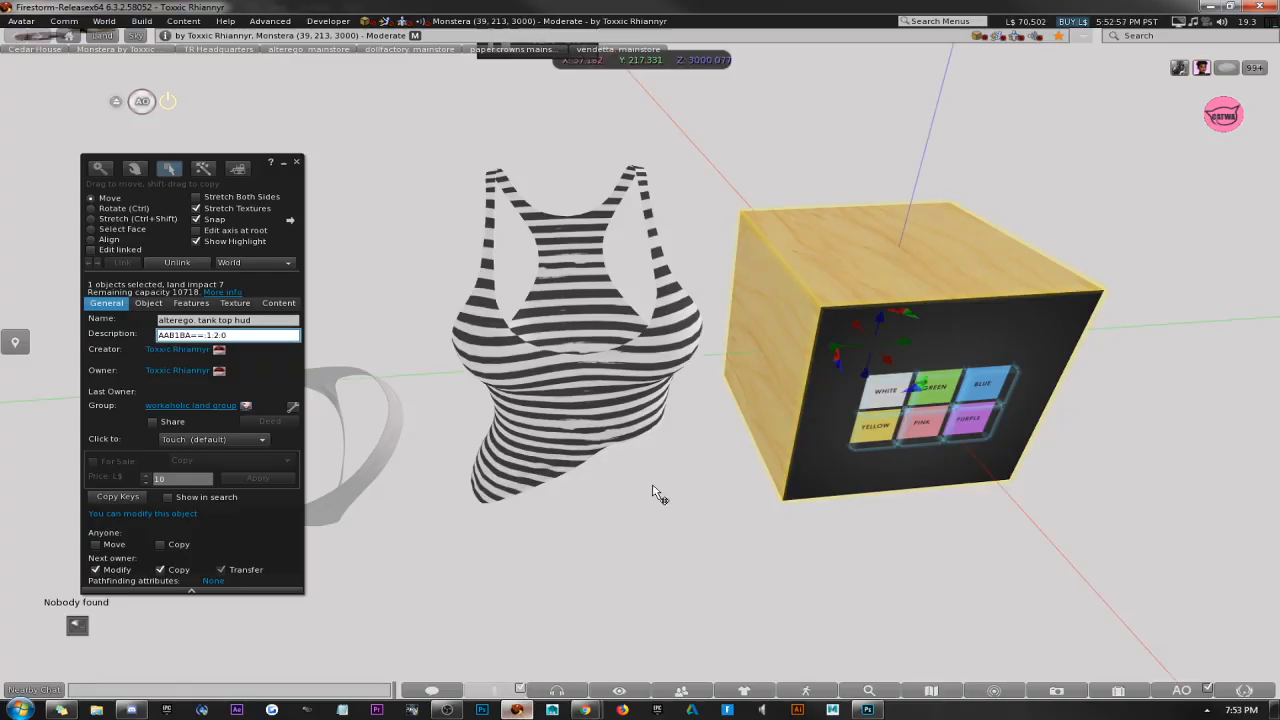
left_click(580, 284)
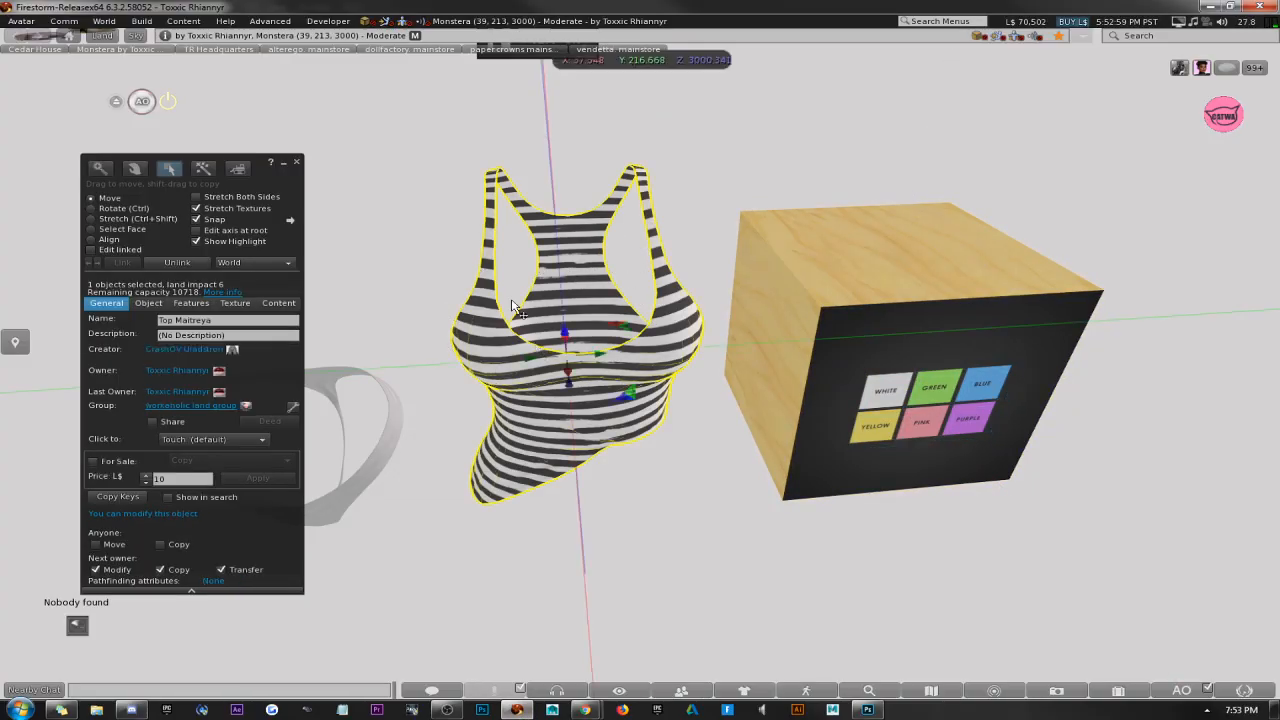
scroll(521, 325, "down", 1)
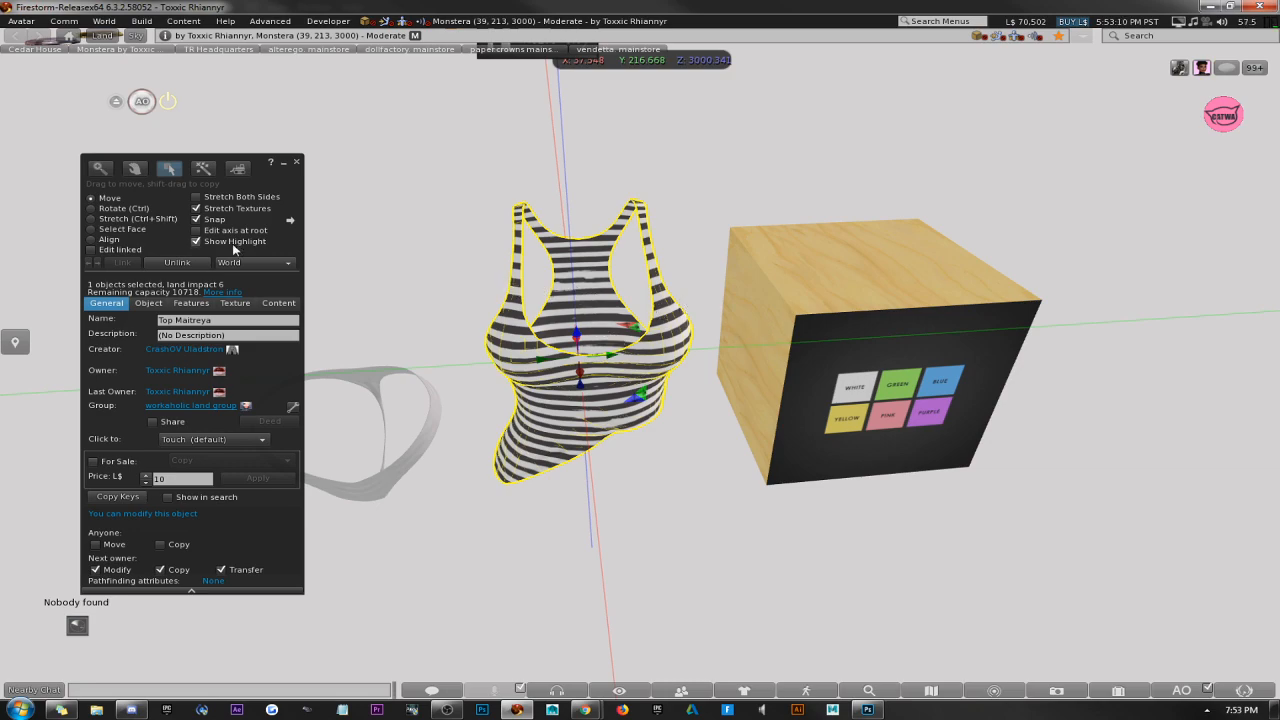
left_click(113, 228)
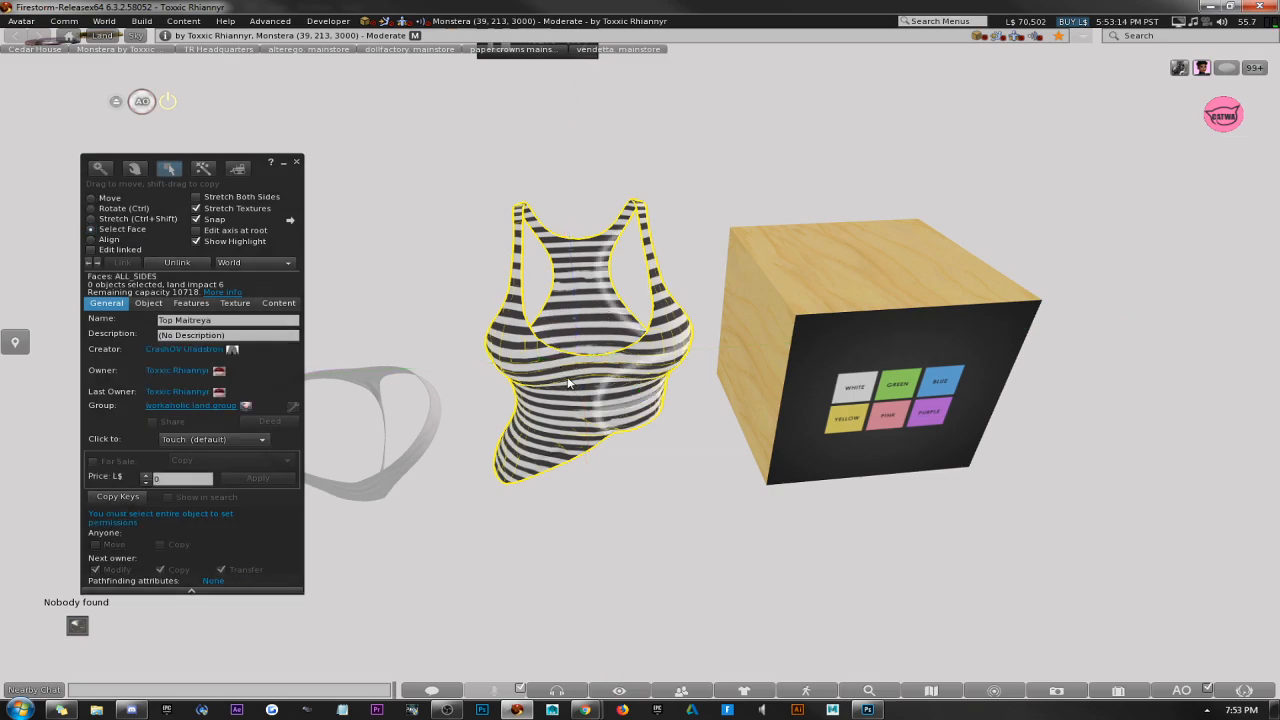
left_click(296, 161)
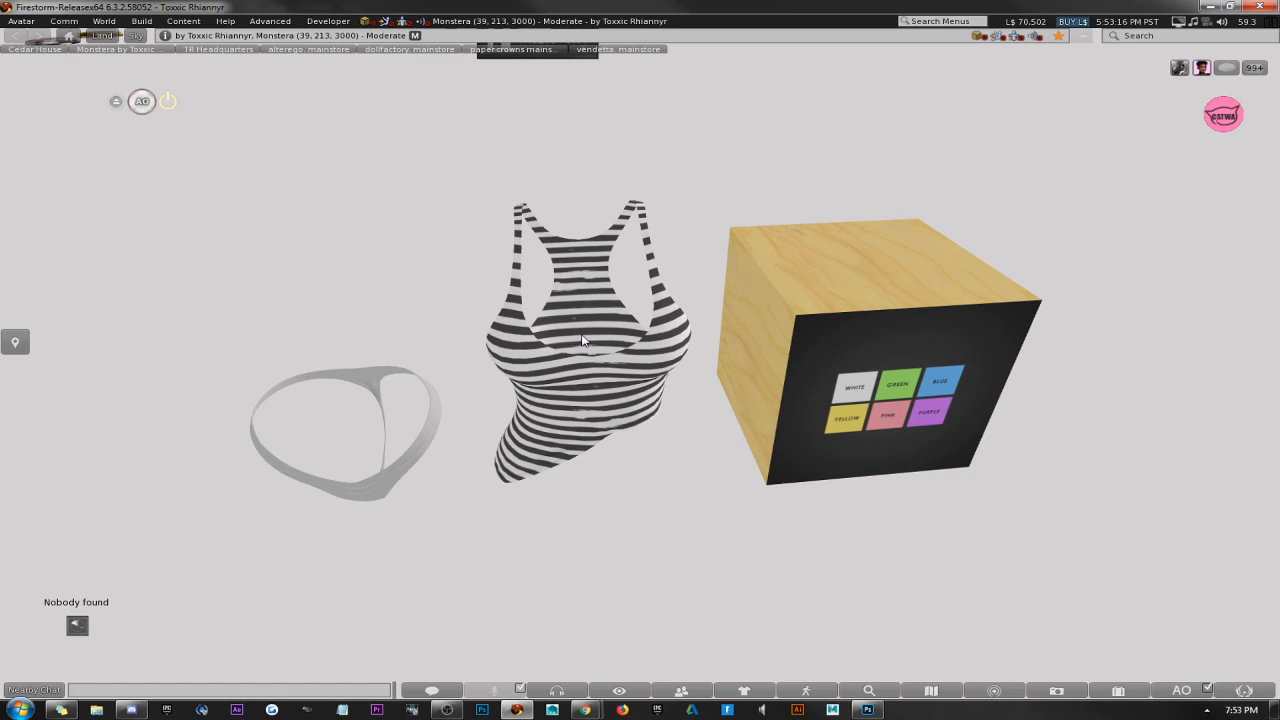
Open the striped tank top and the HUD box for editing in turn, and close the build window.
right_click(554, 360)
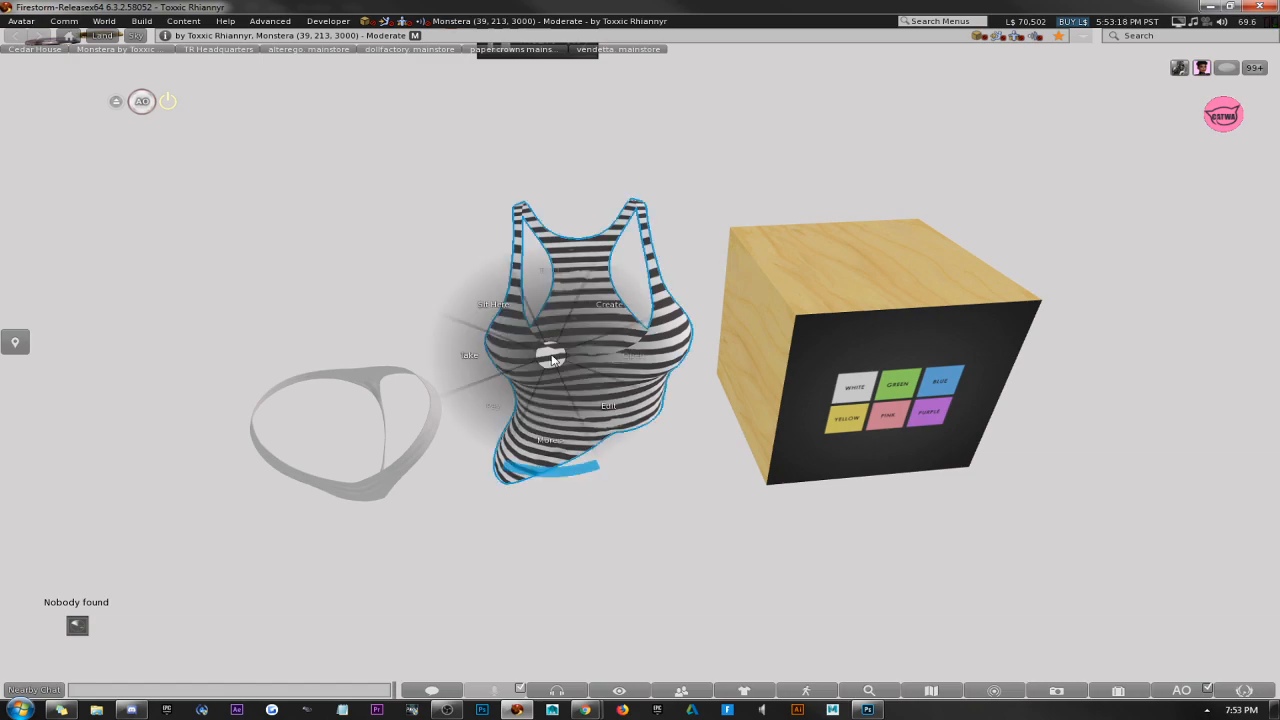
left_click(574, 386)
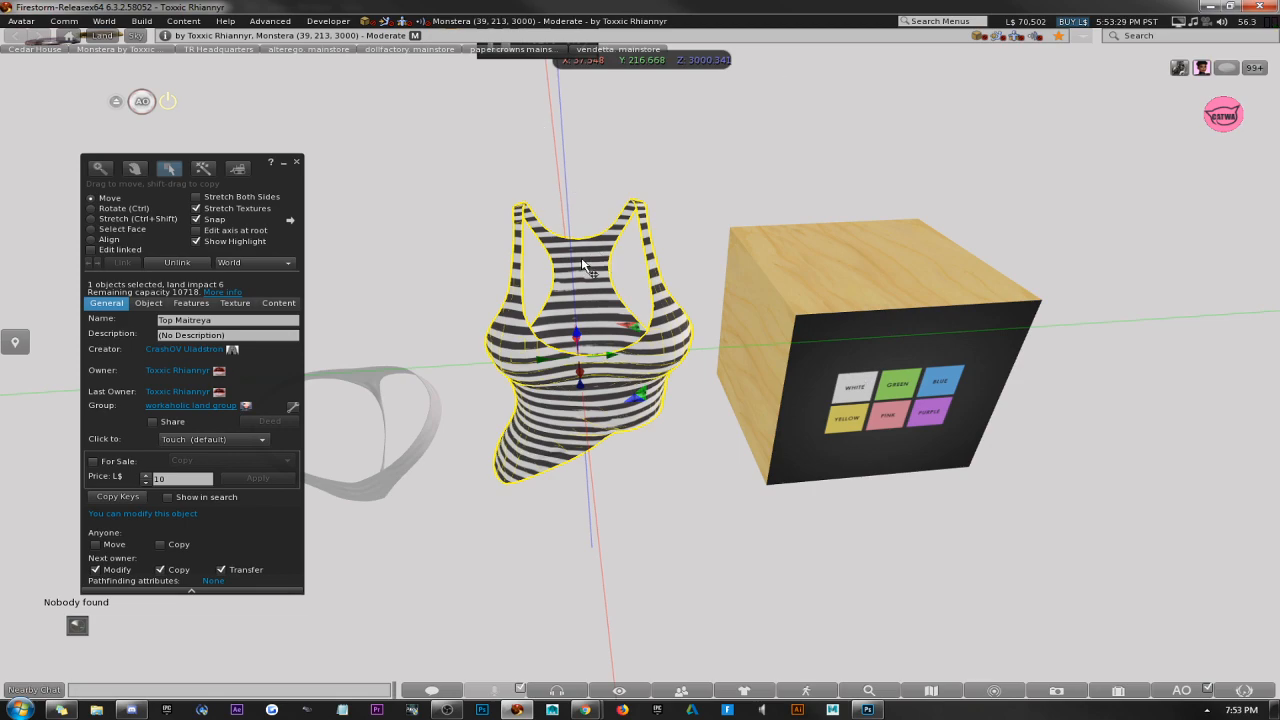
left_click(797, 325)
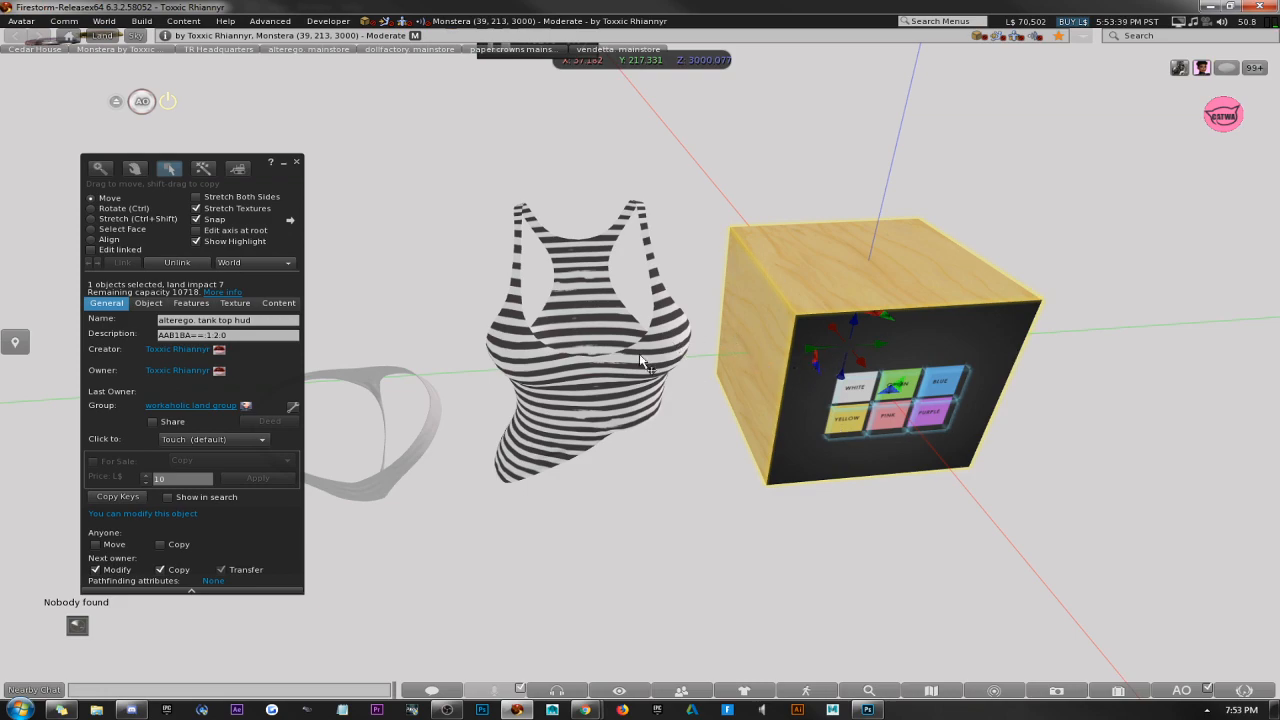
left_click(296, 161)
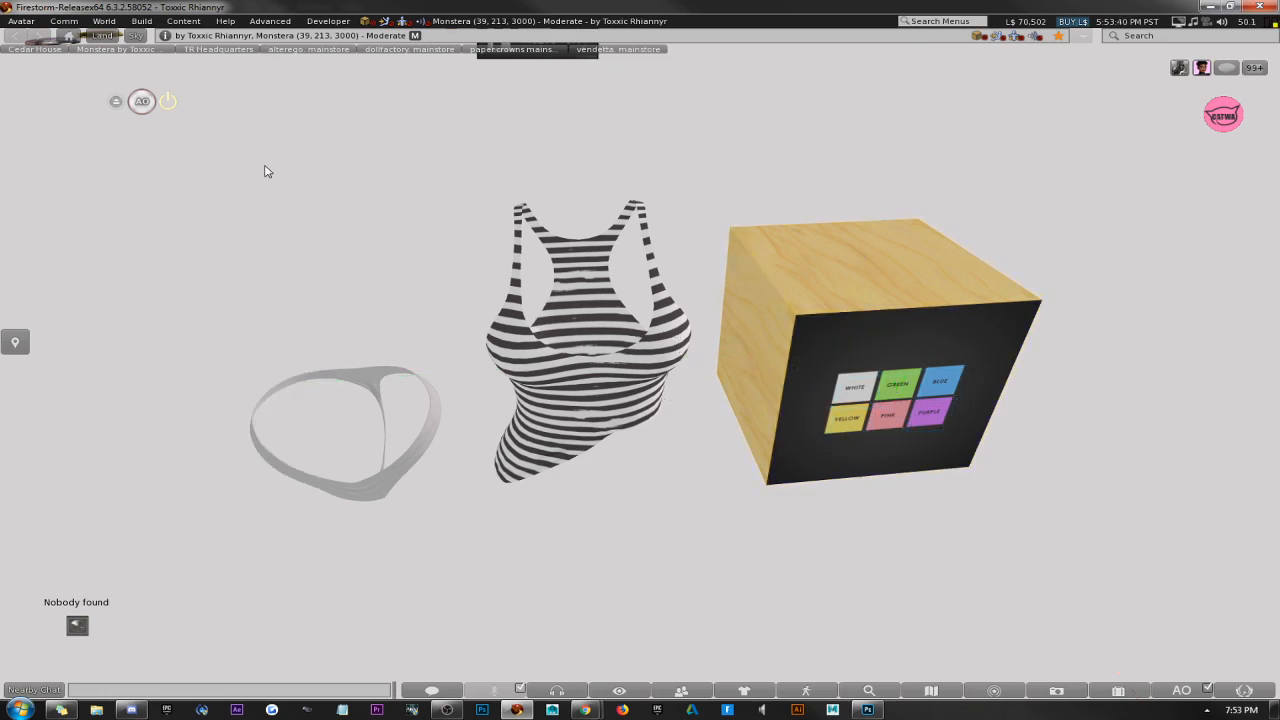
Reopen the striped tank top for editing to view its object details.
right_click(358, 377)
right_click(600, 338)
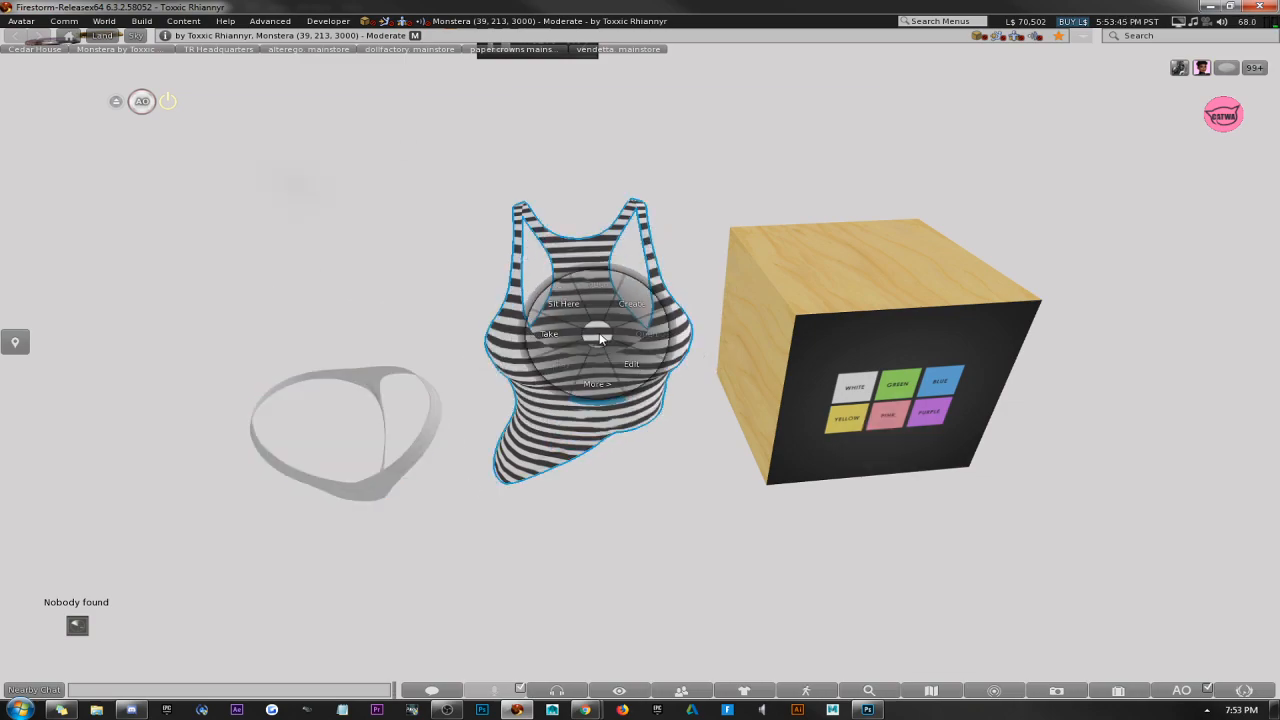
left_click(592, 337)
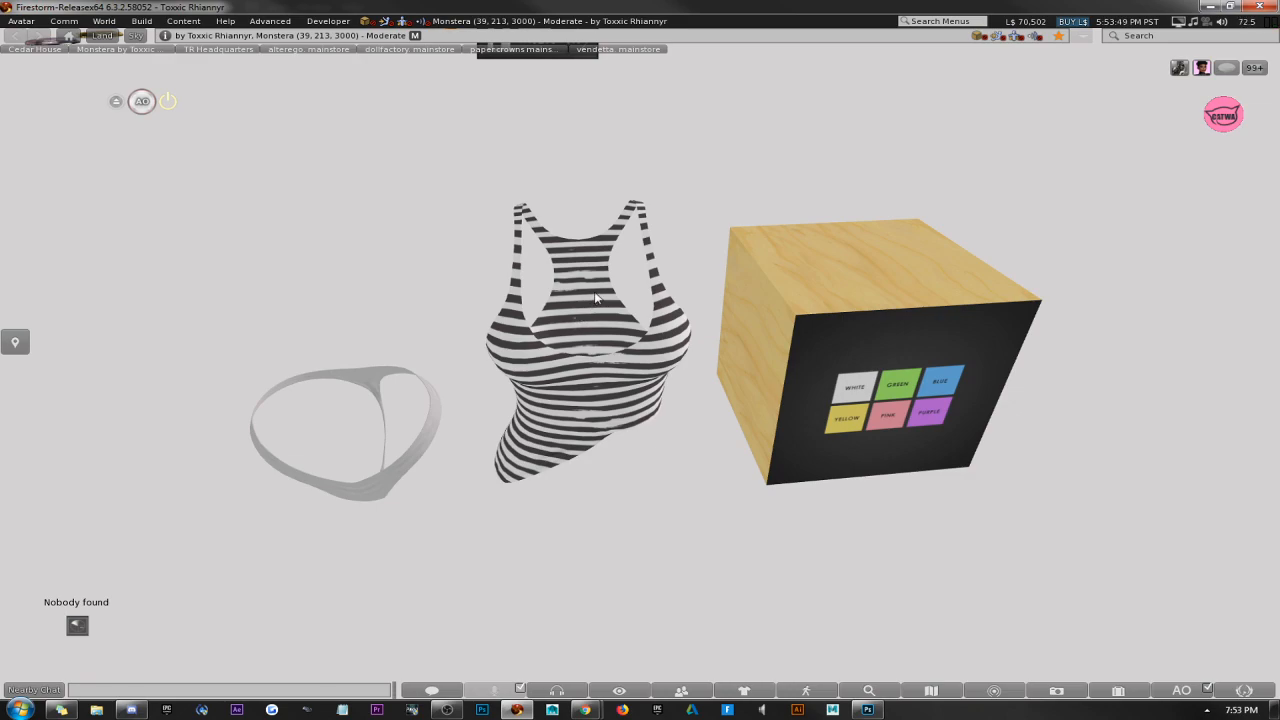
right_click(588, 280)
left_click(612, 301)
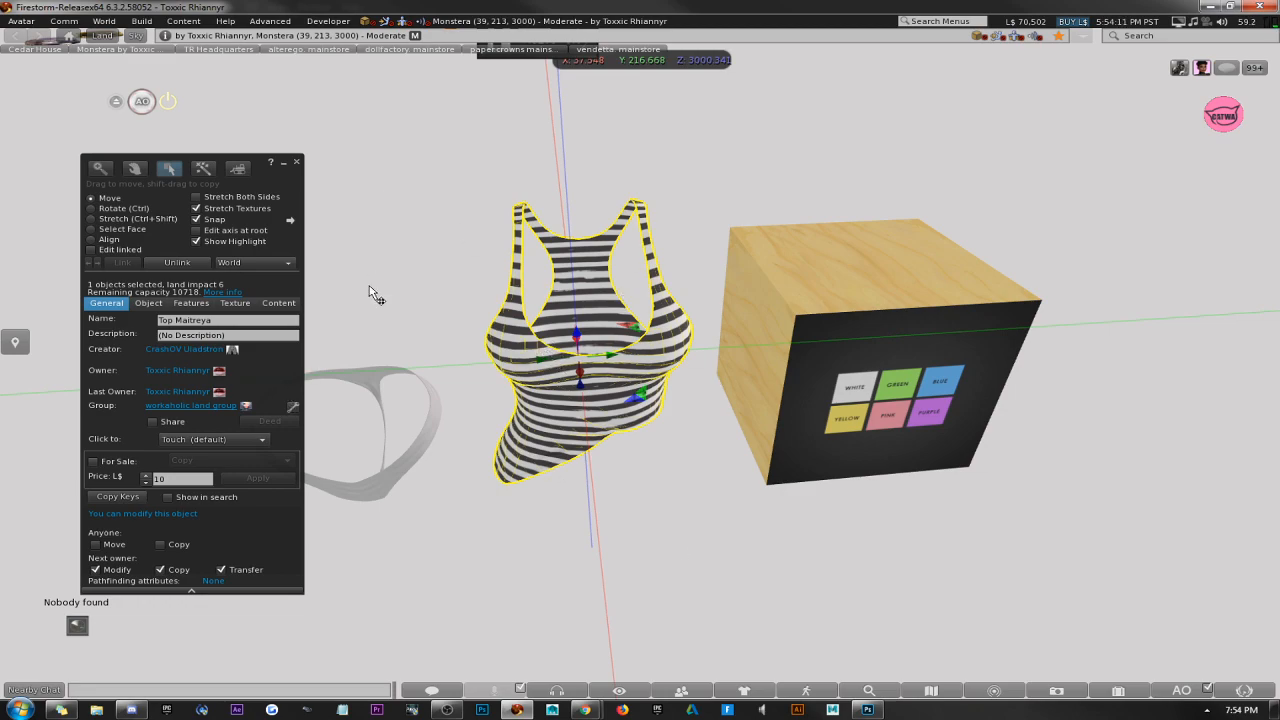
Build a new box prim in front of the tank top, shrink it to a small cube and place it inside the top.
right_click(600, 528)
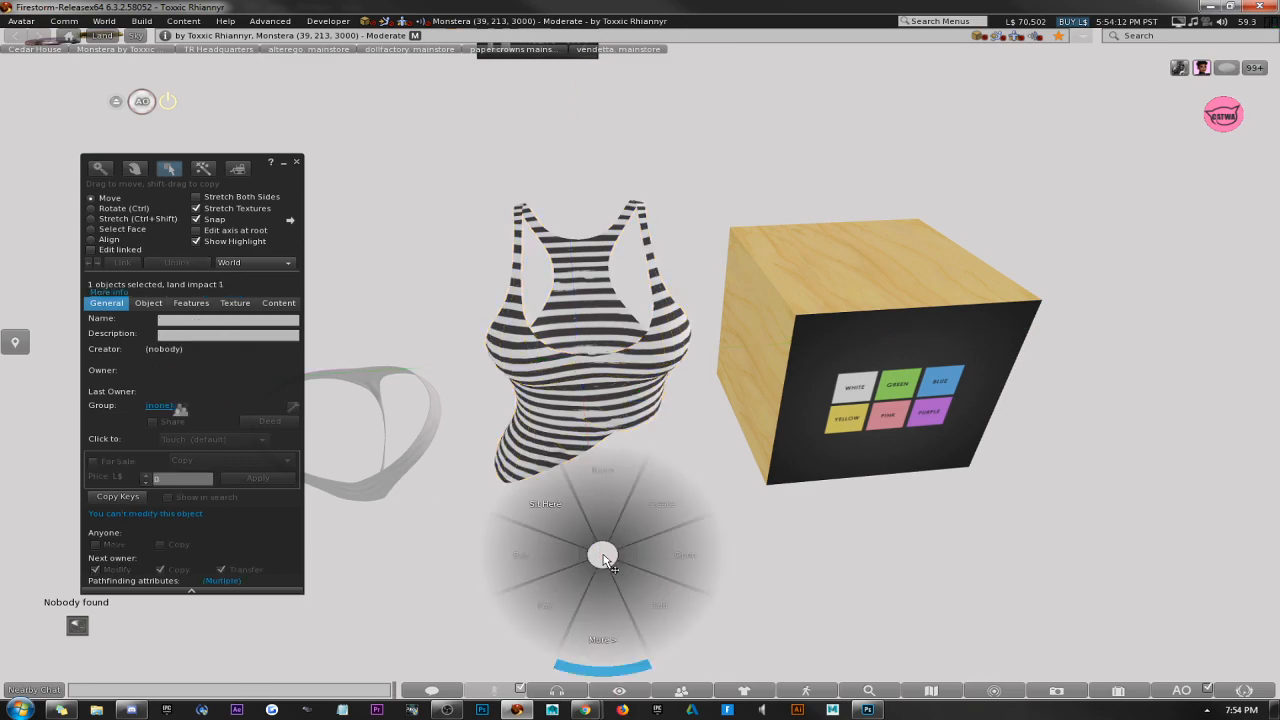
left_click(626, 521)
left_click(620, 555)
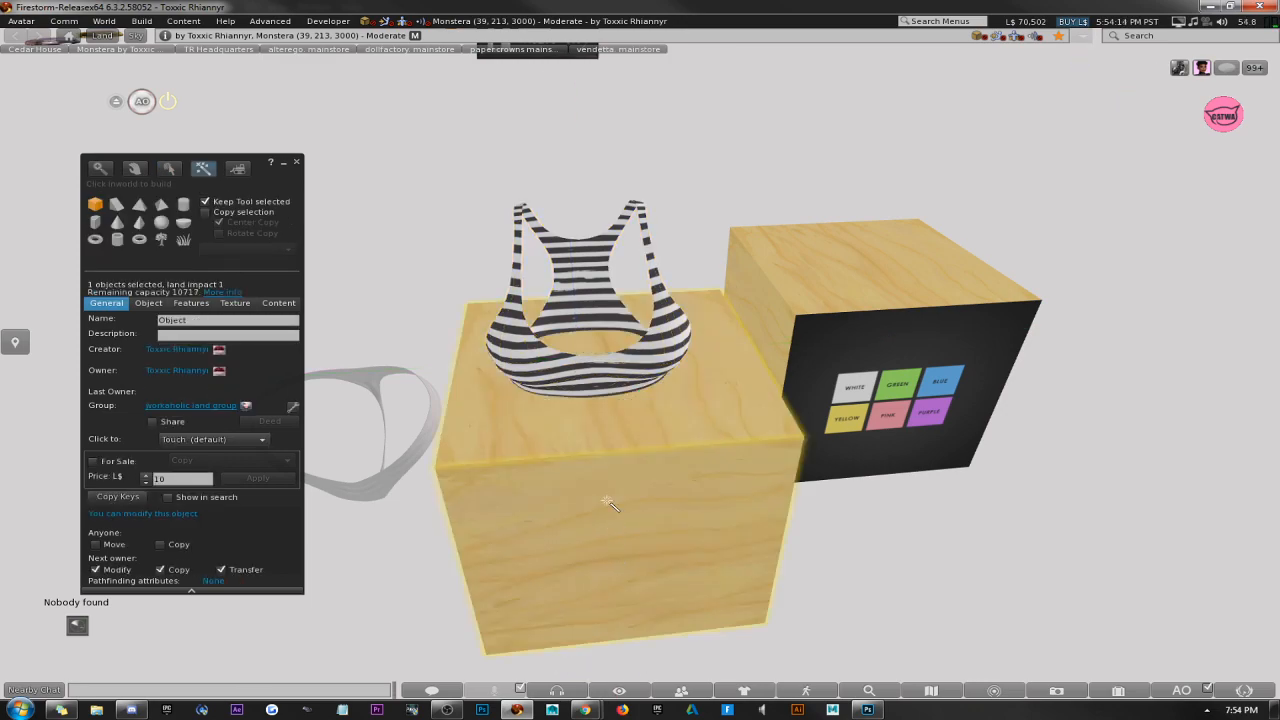
right_click(594, 564)
left_click(590, 503)
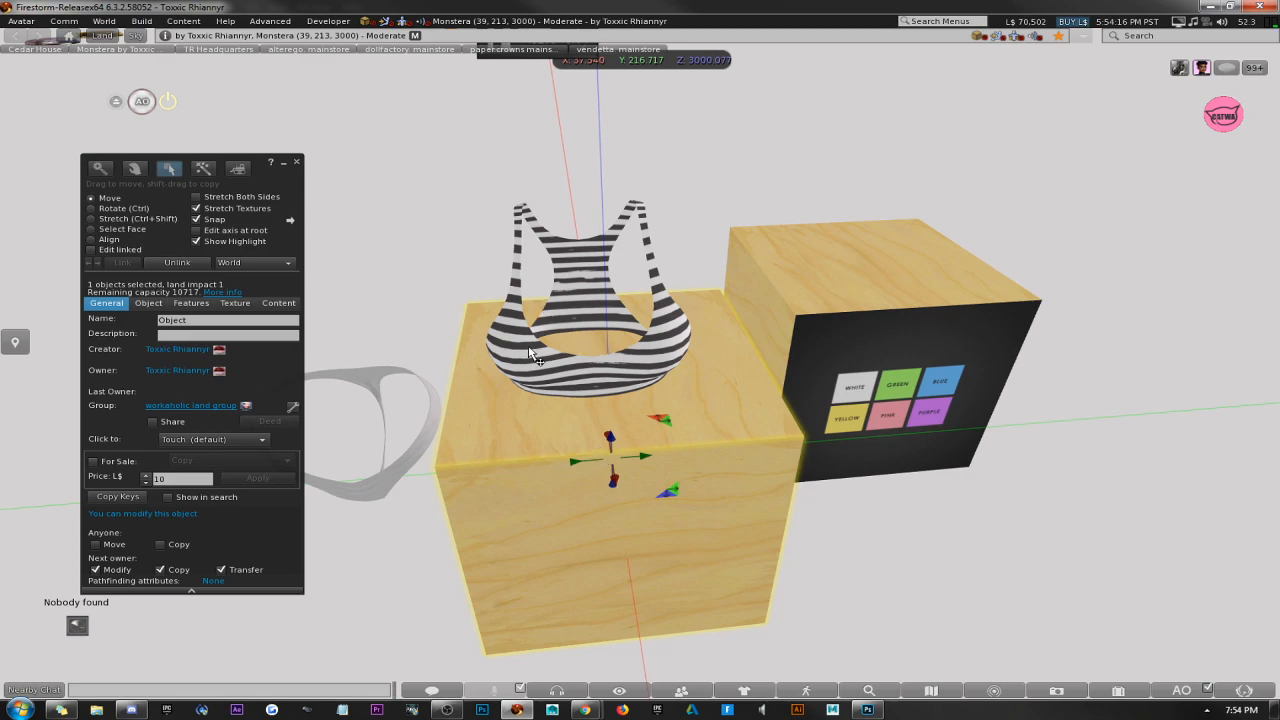
key("ctrl+shift")
left_click_drag(771, 629, 637, 360)
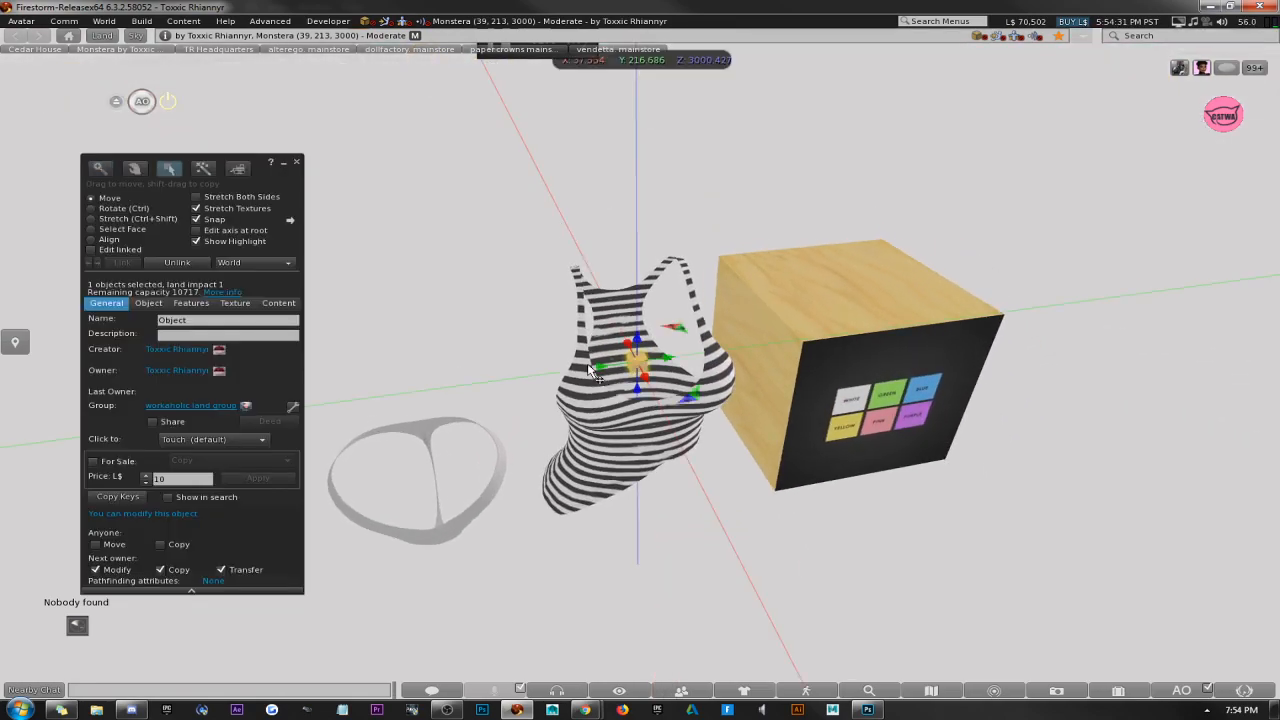
left_click(598, 405)
left_click_drag(695, 447, 640, 361, "alt")
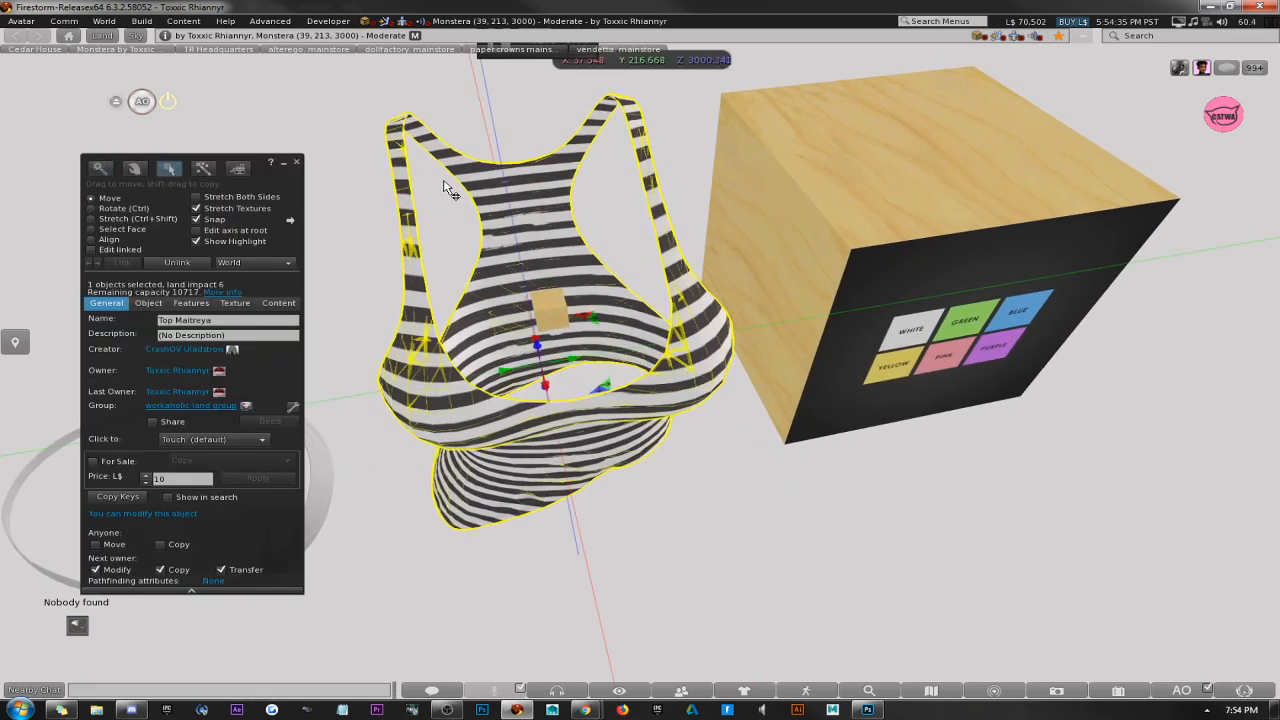
left_click(554, 298, "shift")
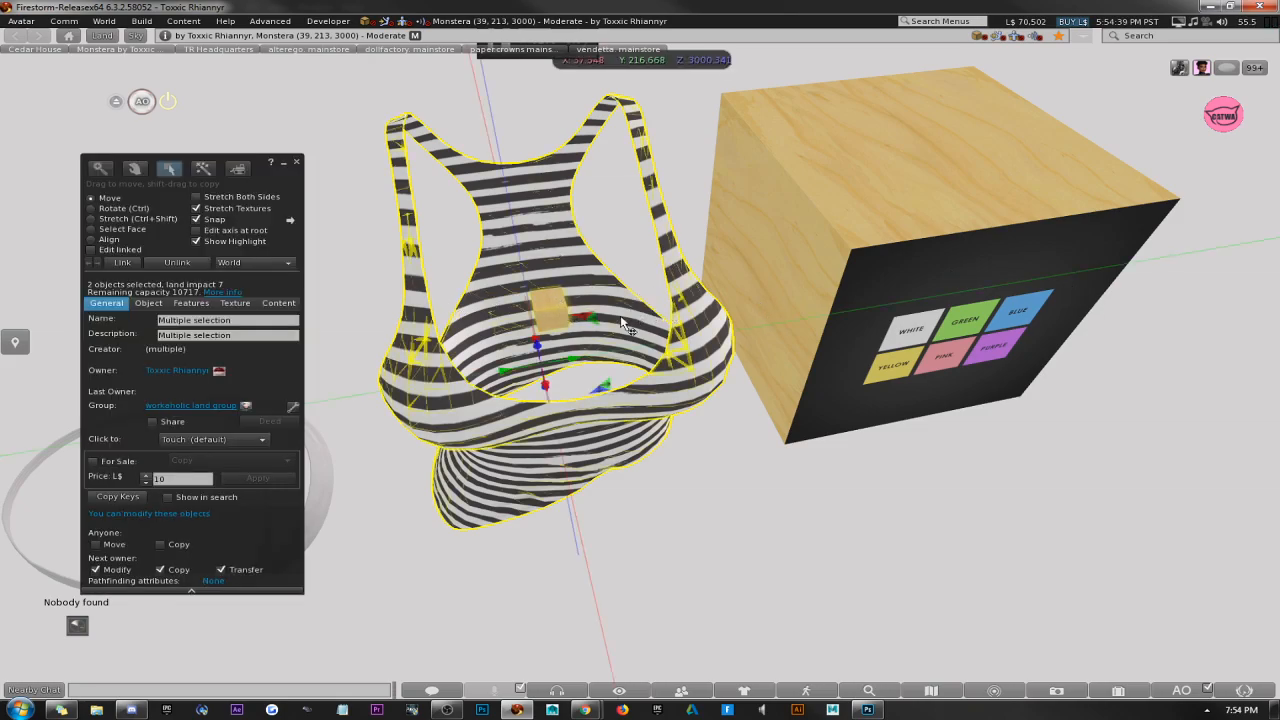
left_click_drag(620, 322, 497, 415, "ctrl+alt")
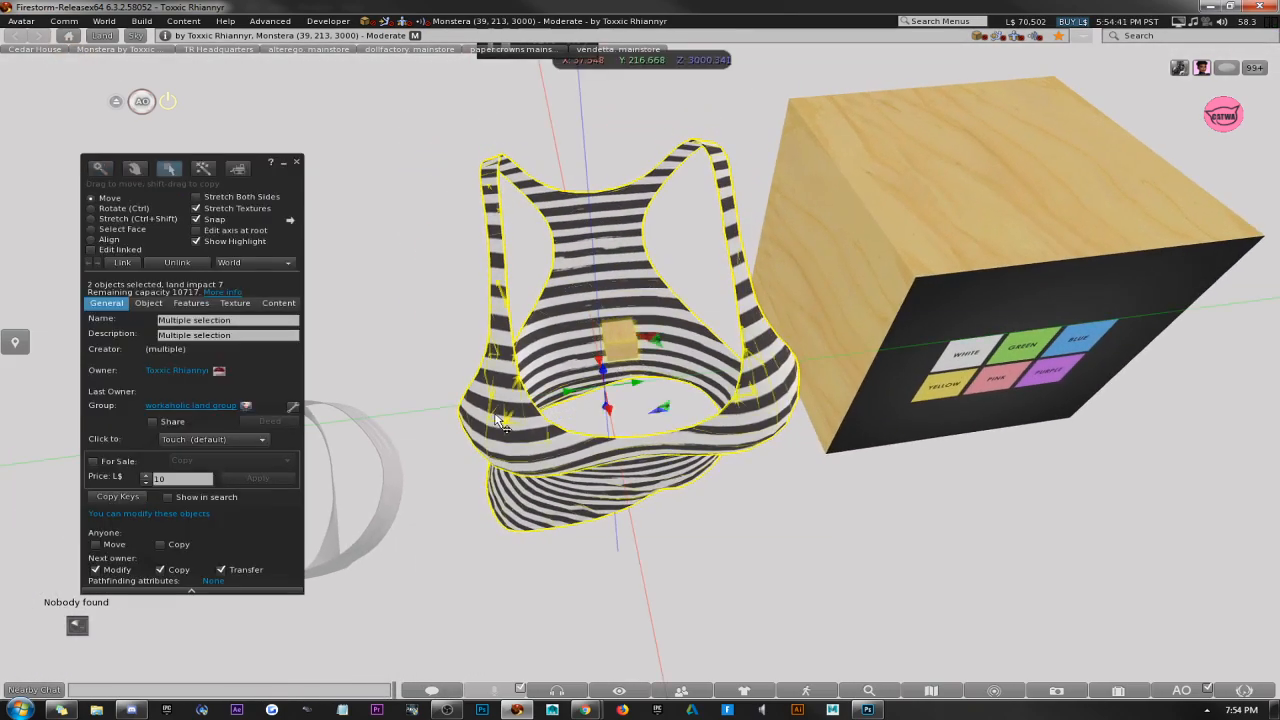
Select the striped tank top first and the small box inside it last, and link them with the box as root.
key("alt")
left_click(387, 289)
left_click(505, 418, "shift")
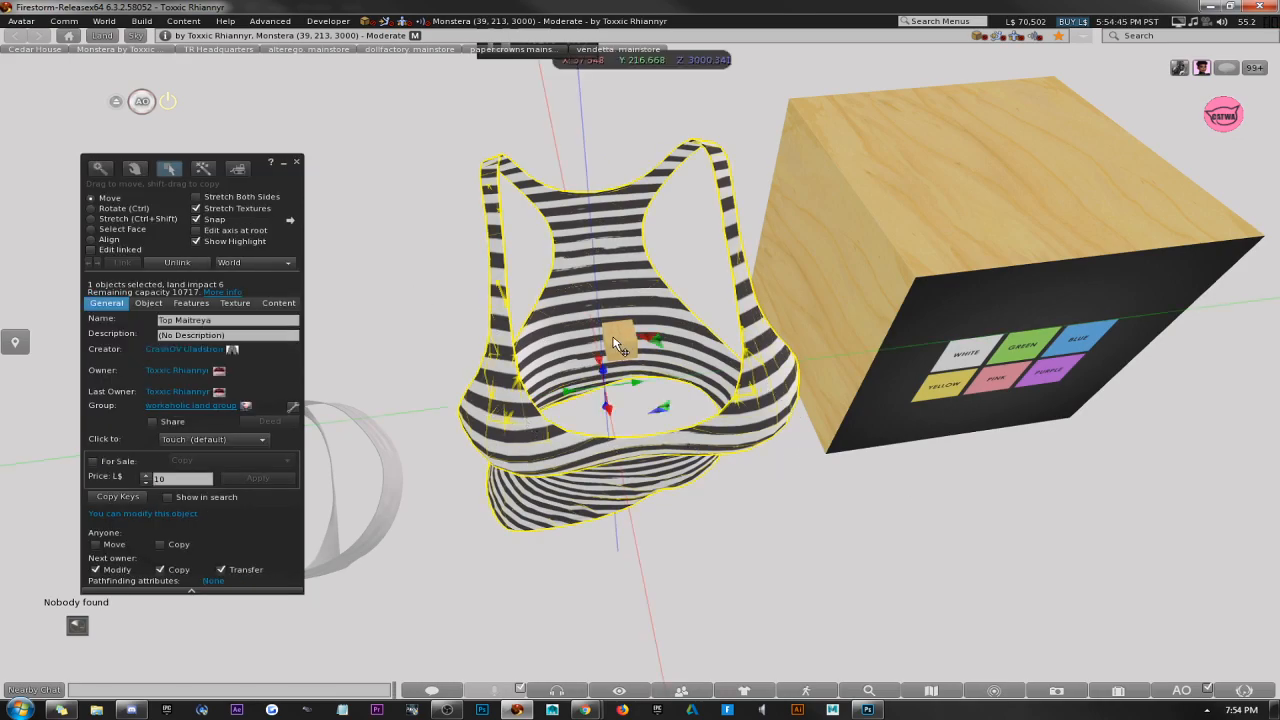
key("alt")
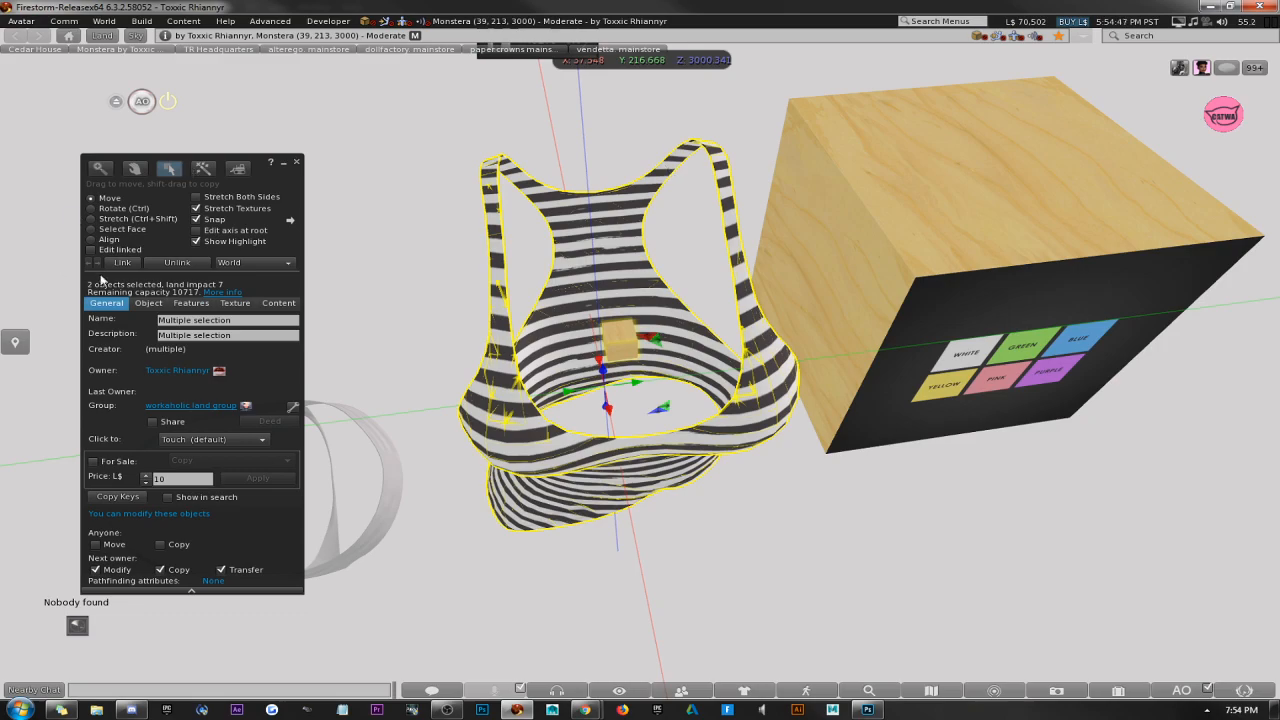
left_click_drag(150, 189, 256, 190)
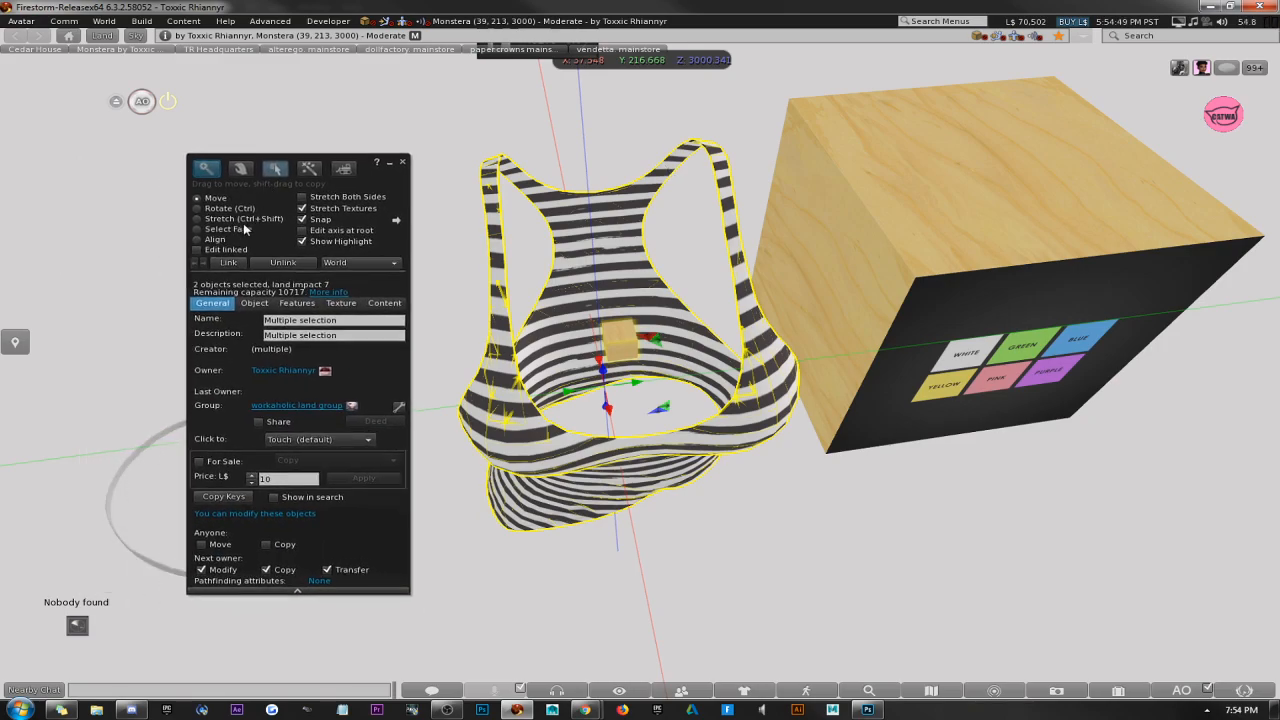
left_click(218, 264)
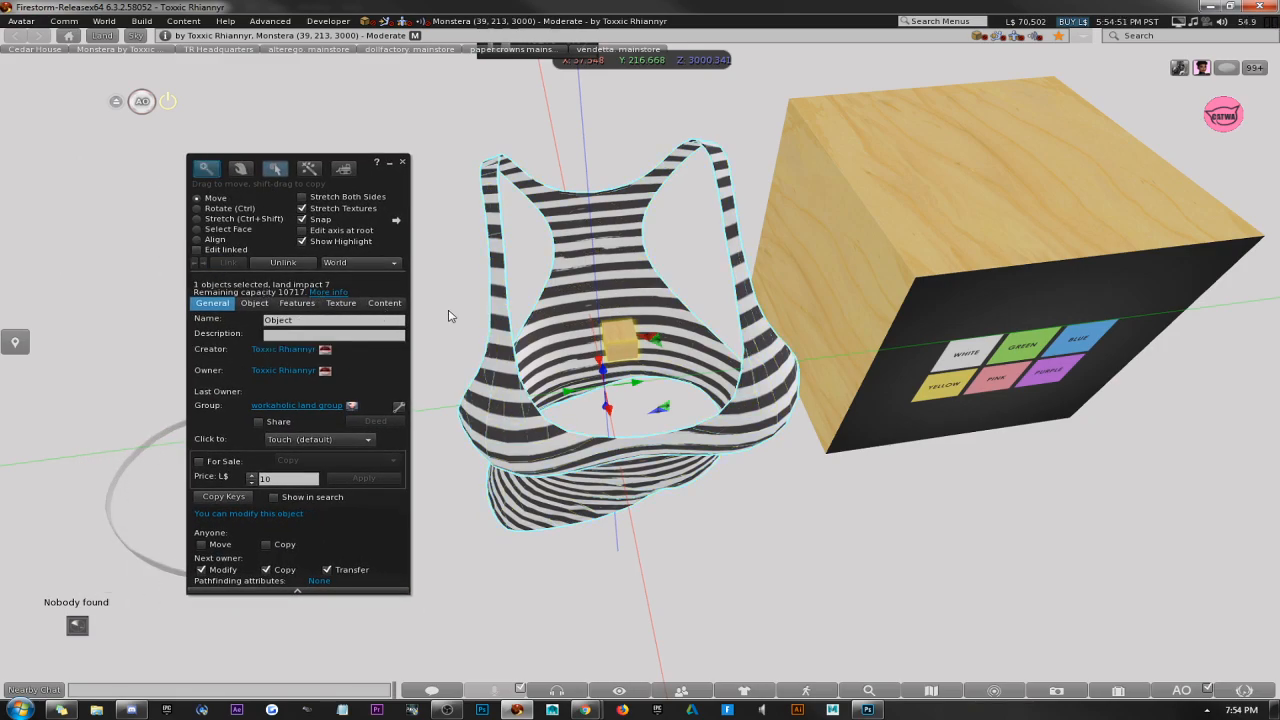
left_click_drag(628, 351, 632, 312, "alt")
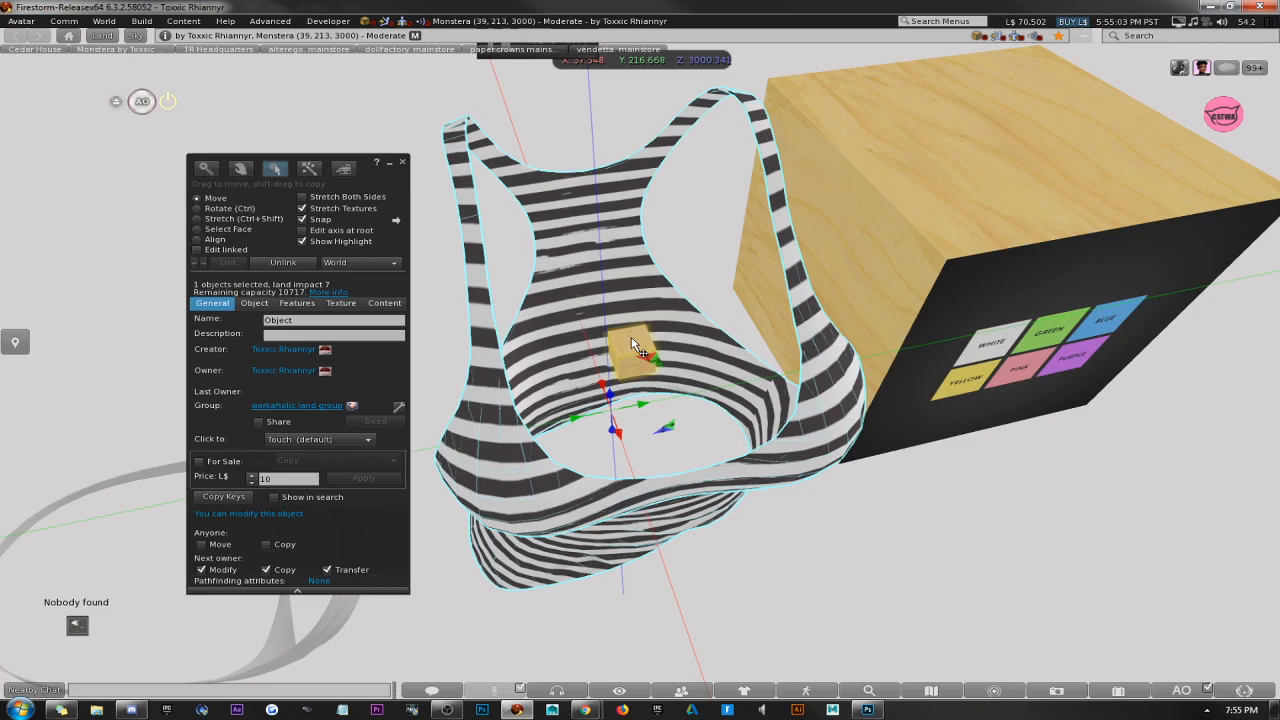
Reopen the linked tank top for editing, examine its general details and close the build window.
left_click(404, 163)
right_click(600, 234)
left_click(618, 273)
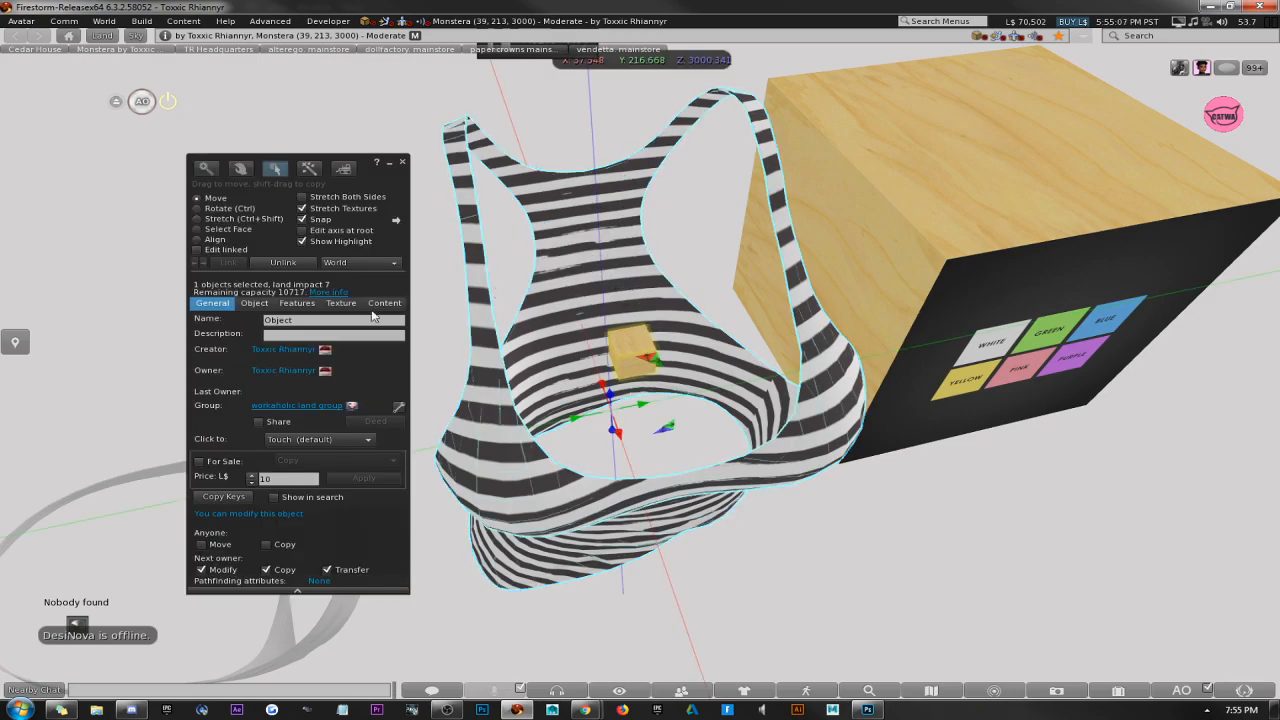
left_click(361, 358)
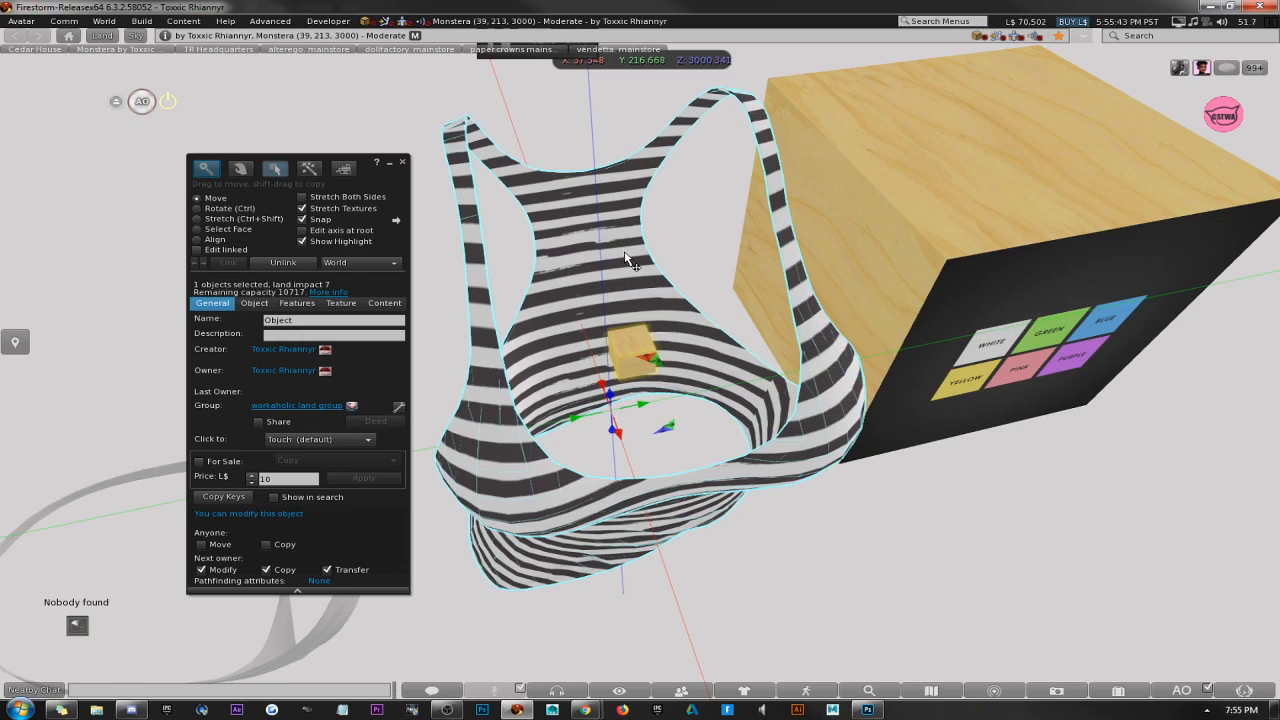
left_click_drag(389, 382, 376, 346)
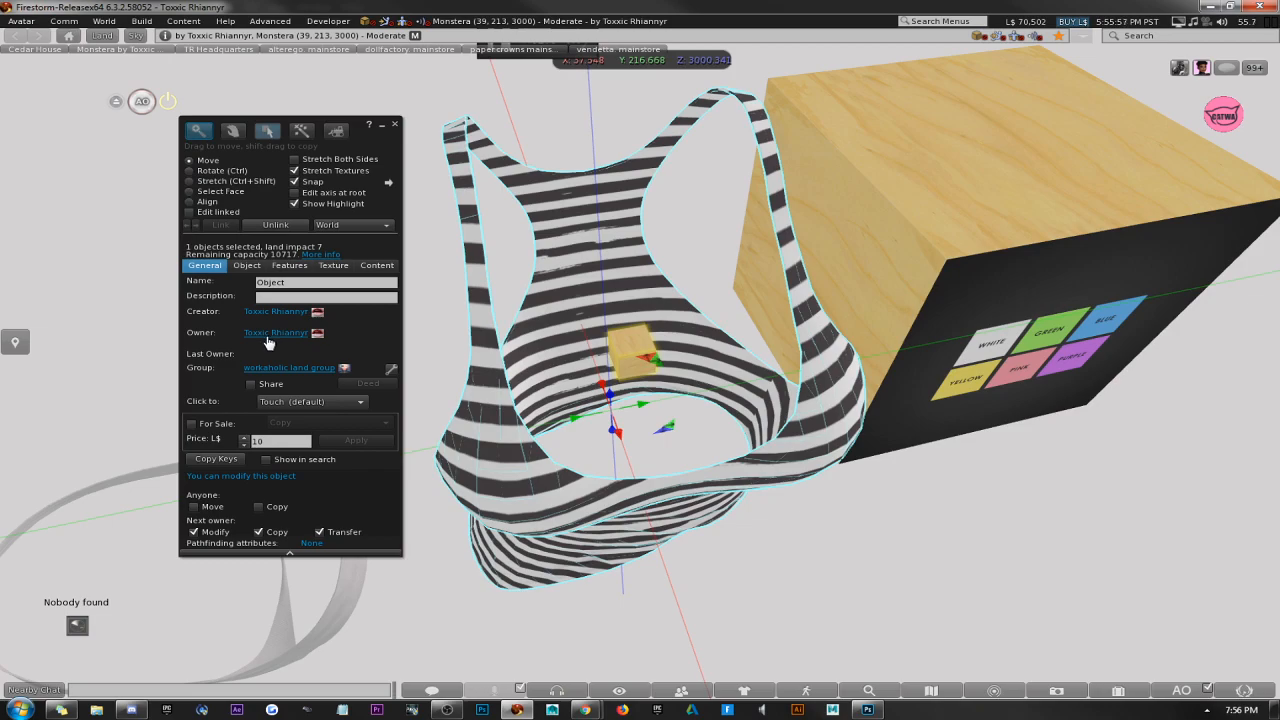
left_click(396, 125)
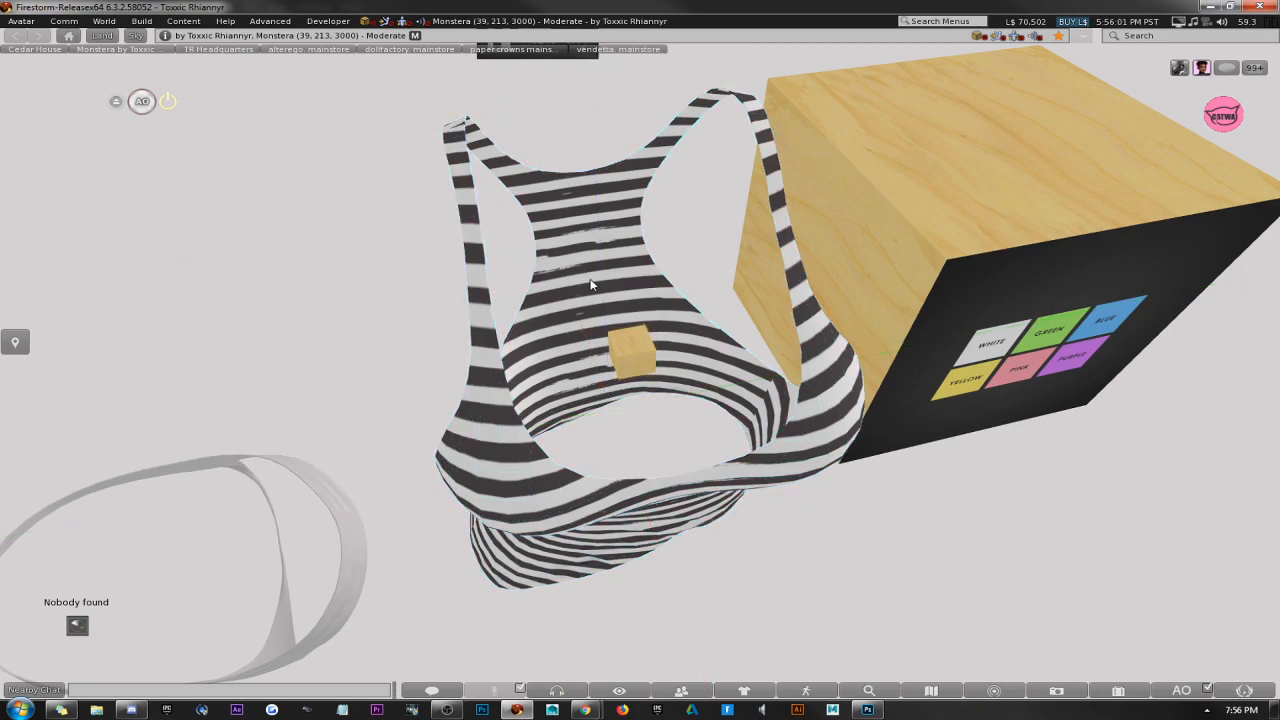
Select only the small root box with Edit linked enabled, set its transparency to 100% and close the build window.
right_click(597, 279)
left_click(620, 297)
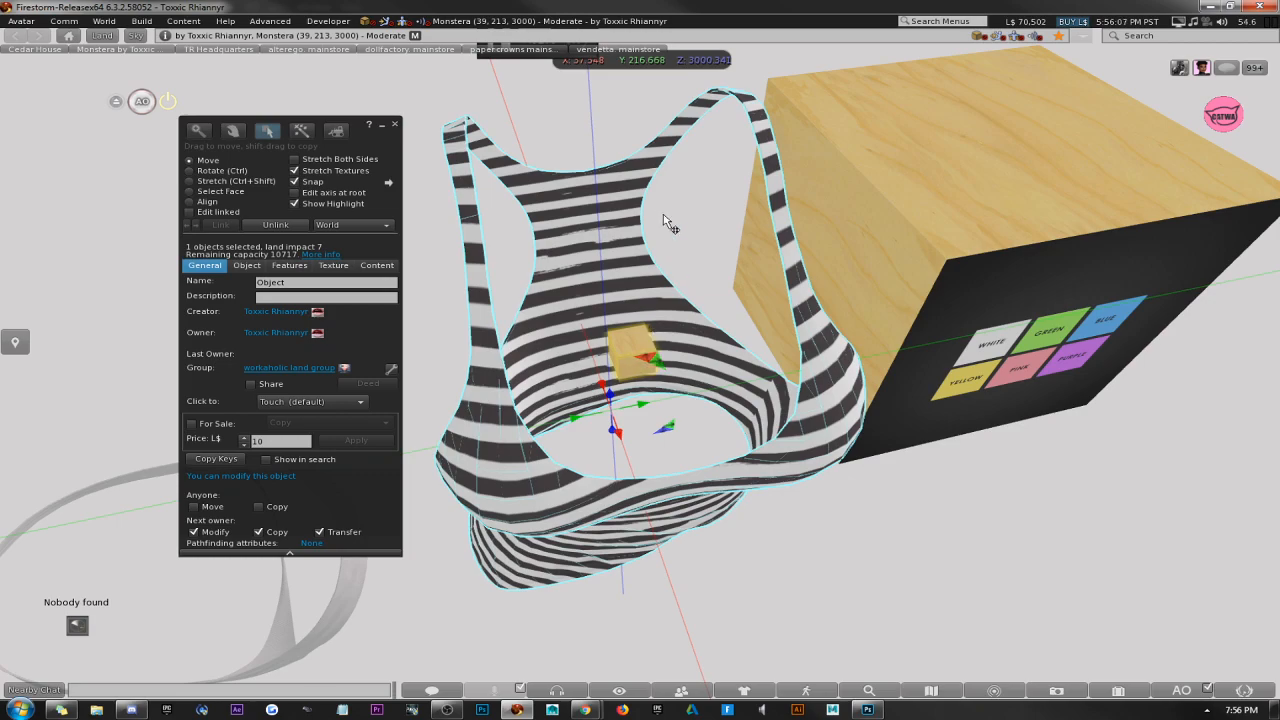
left_click(190, 213)
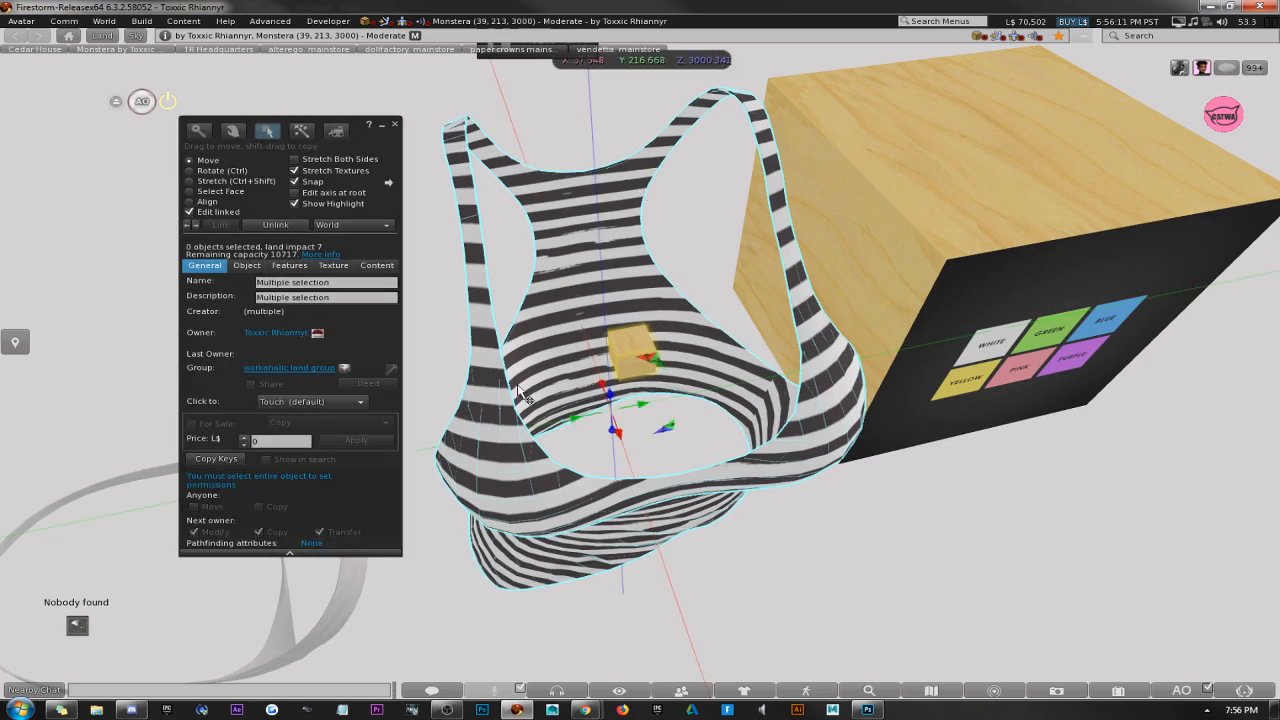
left_click(622, 343)
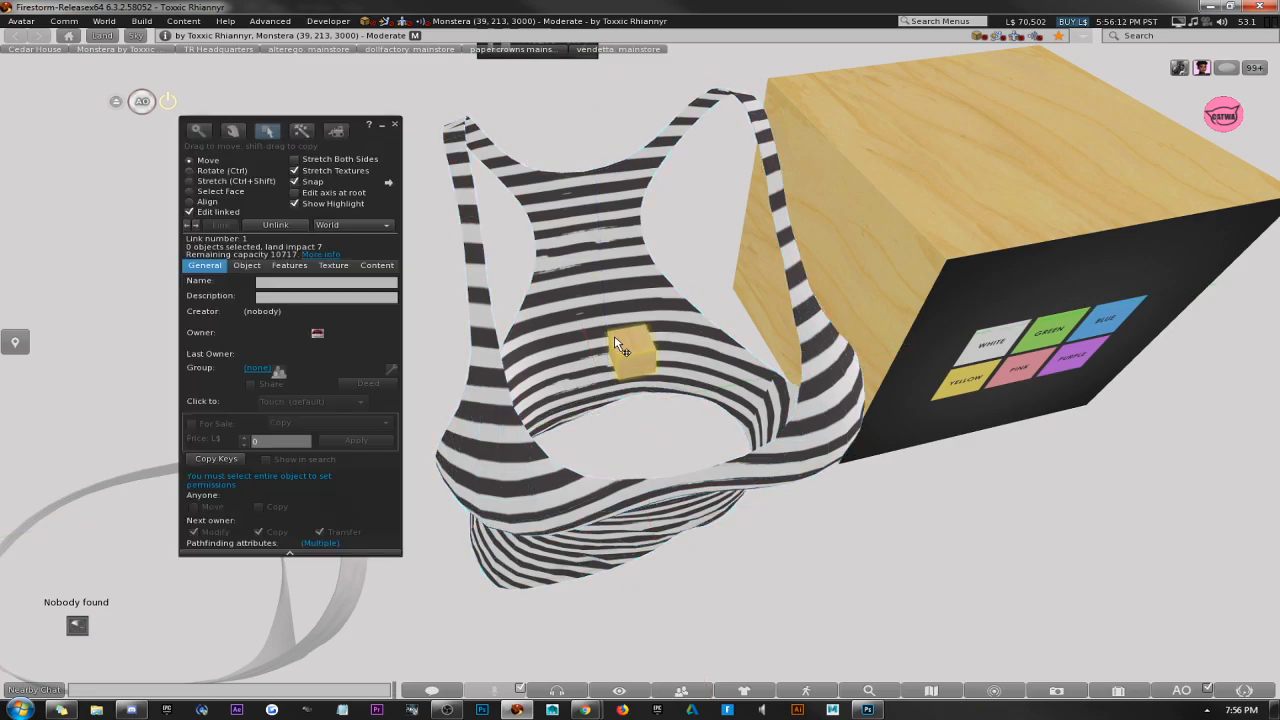
left_click(334, 266)
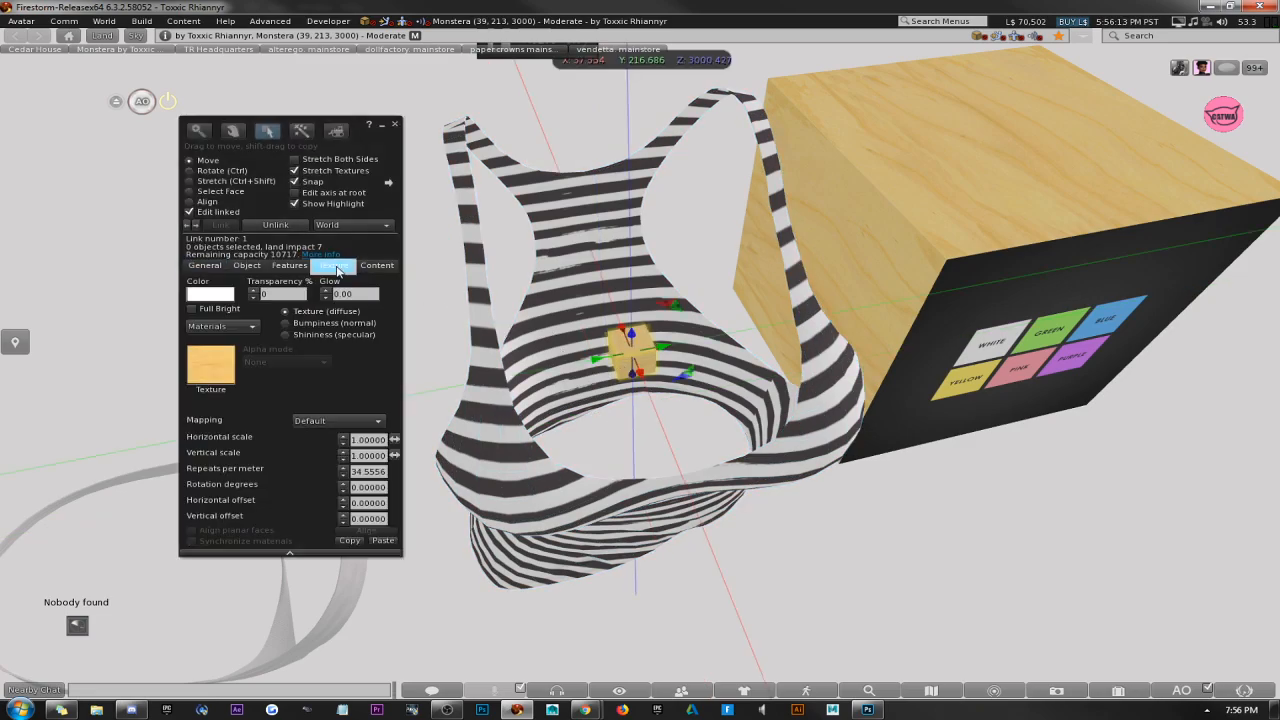
left_click(285, 294)
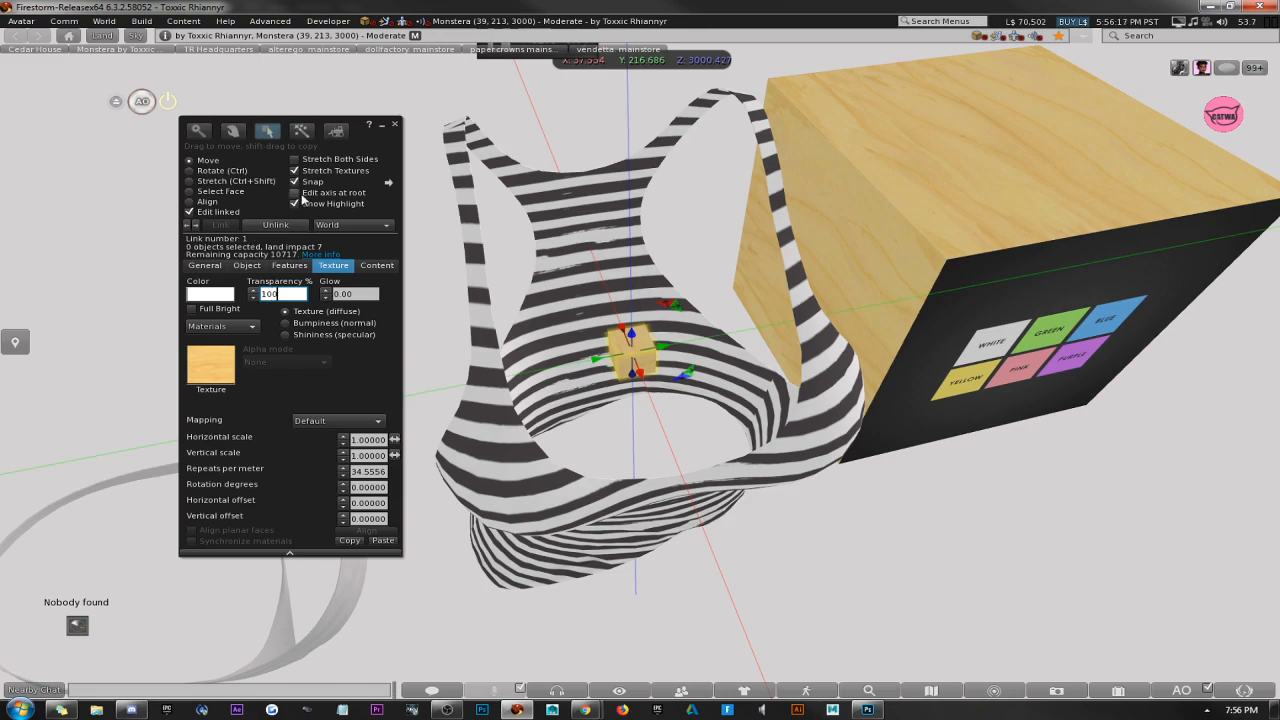
left_click(395, 126)
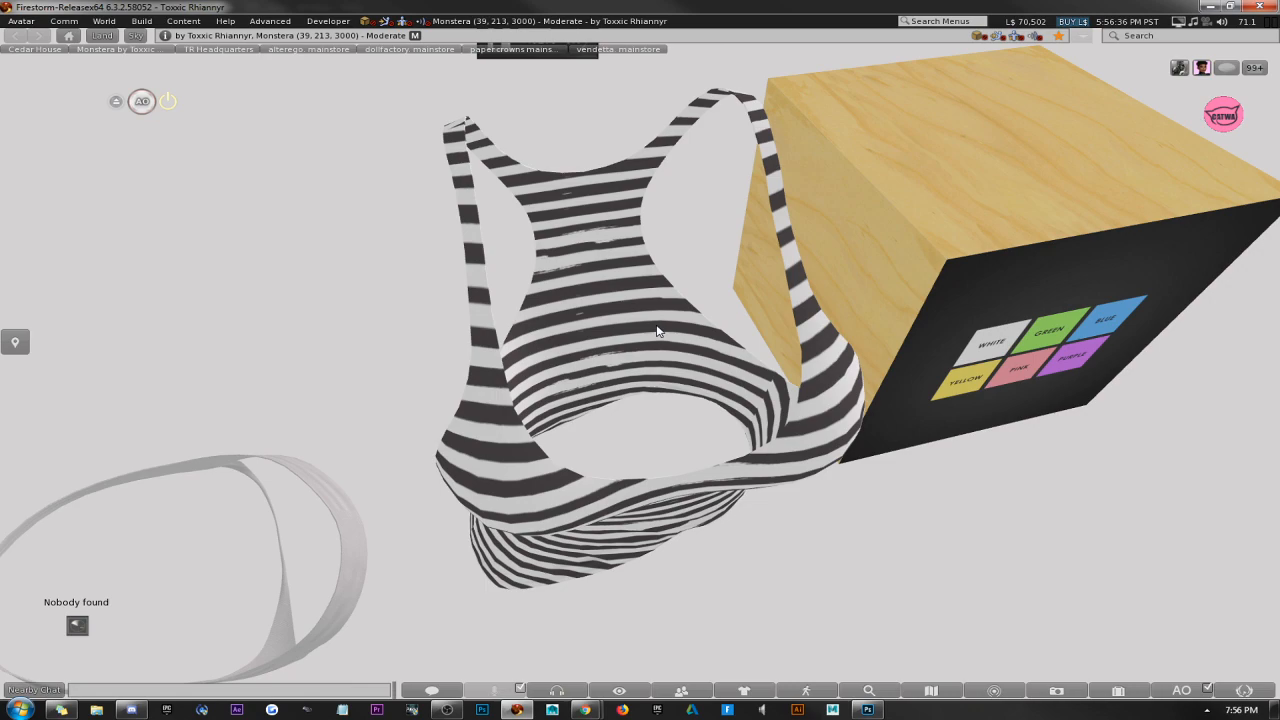
Move the HUD box about 1 m away from the tank top along the Y axis and open the inventory.
right_click(657, 331)
left_click(704, 357)
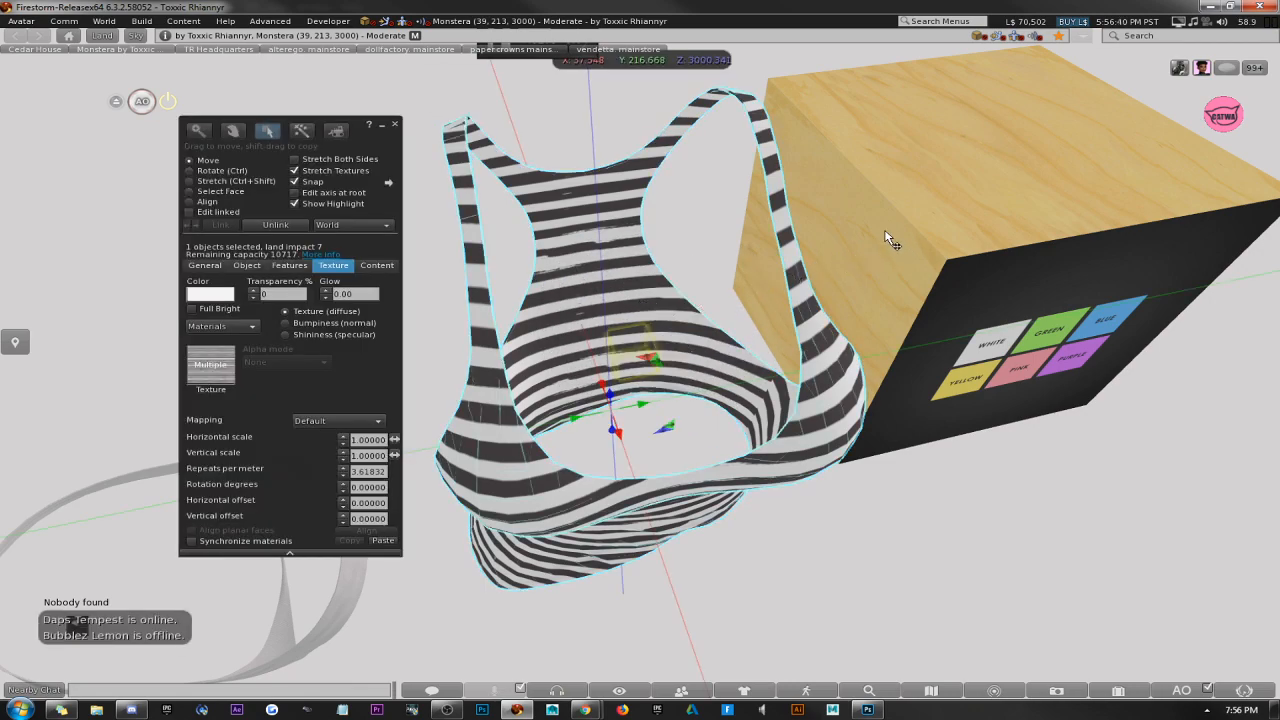
left_click(937, 262)
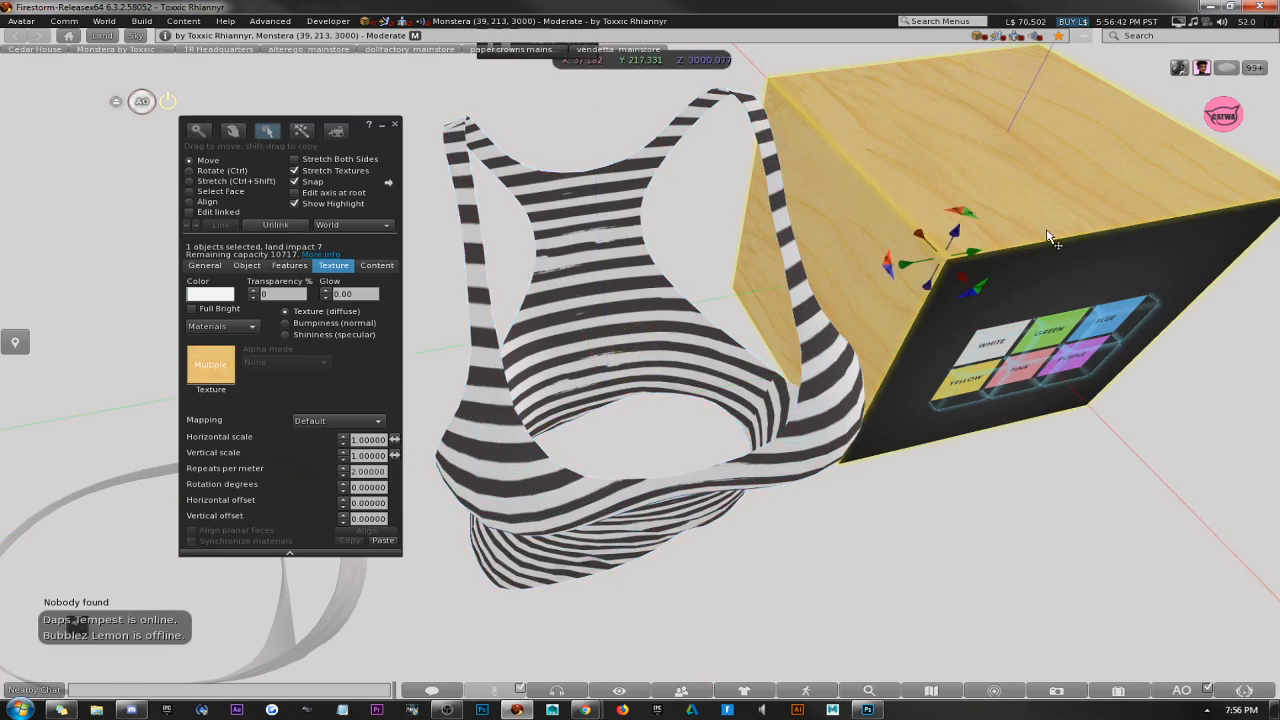
left_click_drag(963, 215, 866, 364, "alt")
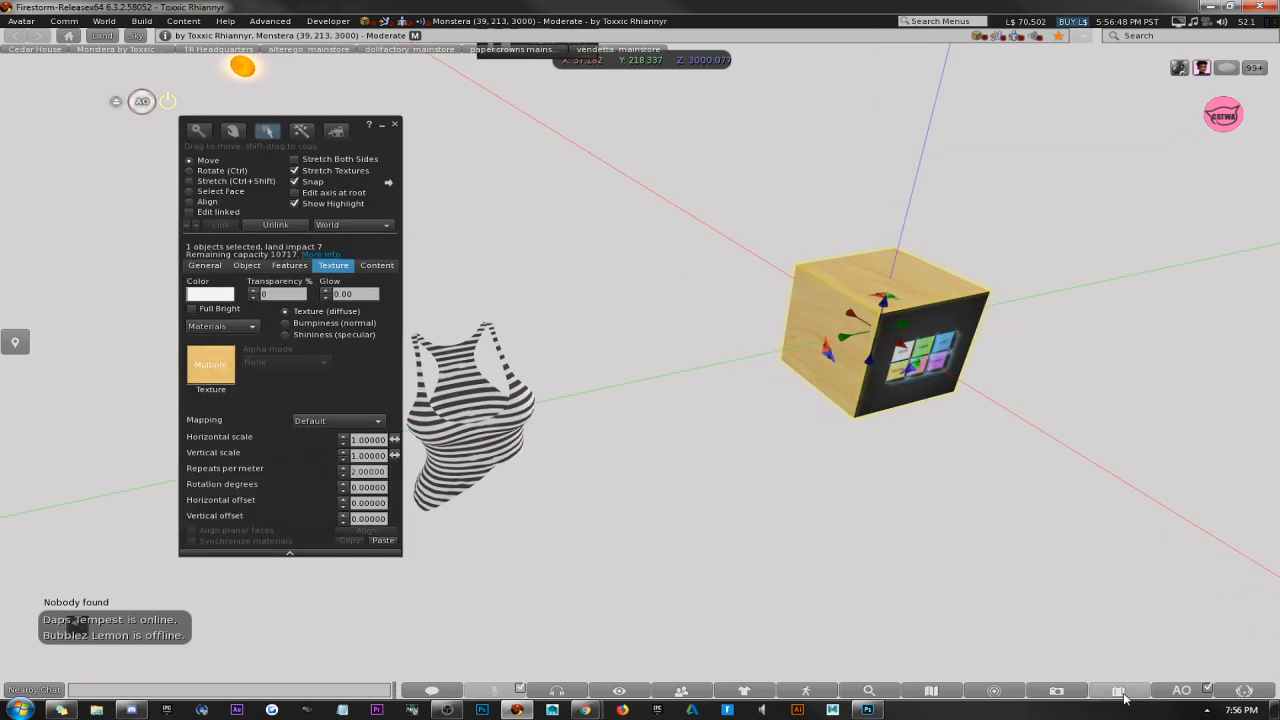
left_click(1119, 691)
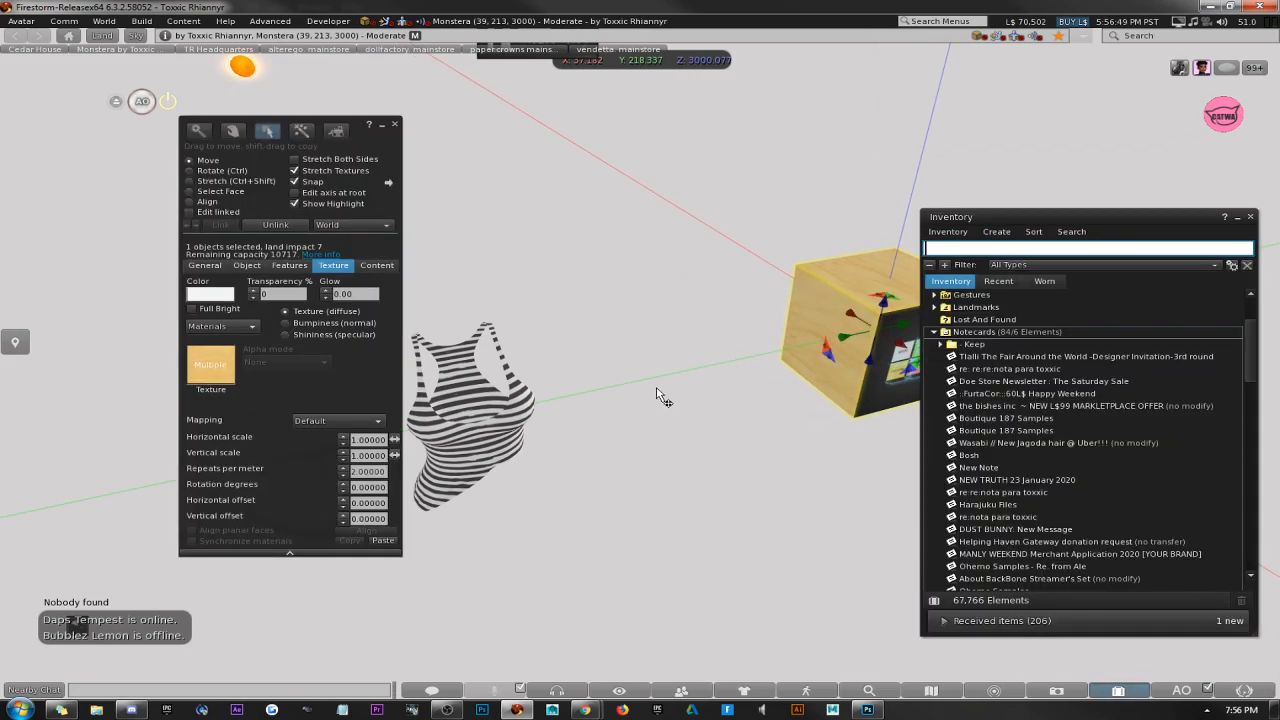
Create a new box prim in the gap between the striped tank top and the HUD box.
left_click(396, 125)
right_click(521, 304)
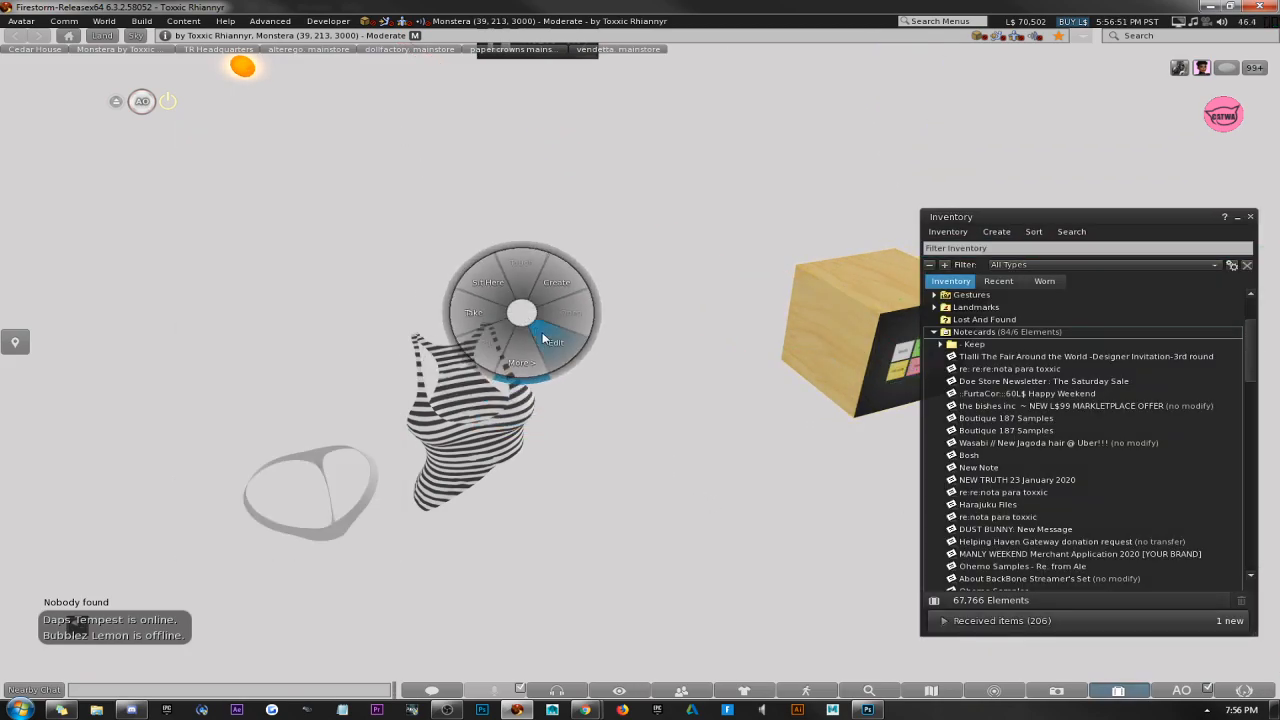
left_click(542, 332)
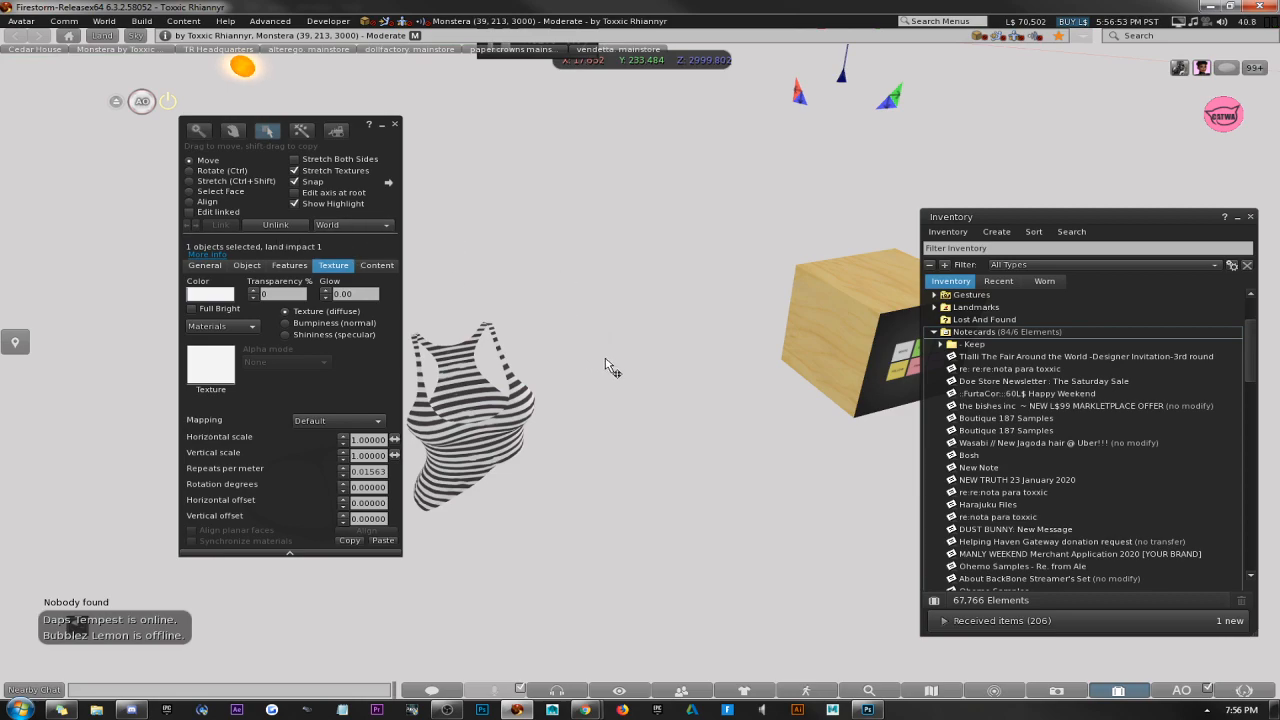
right_click(608, 362)
left_click(633, 338)
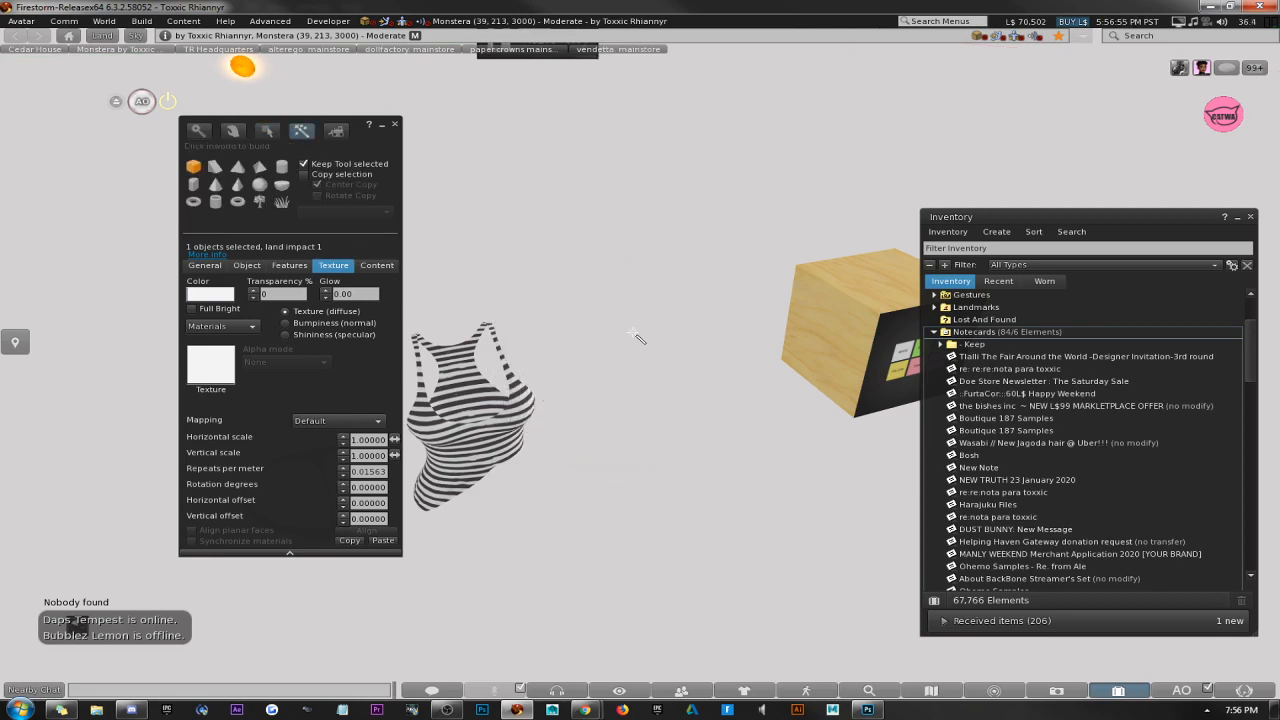
left_click(656, 348)
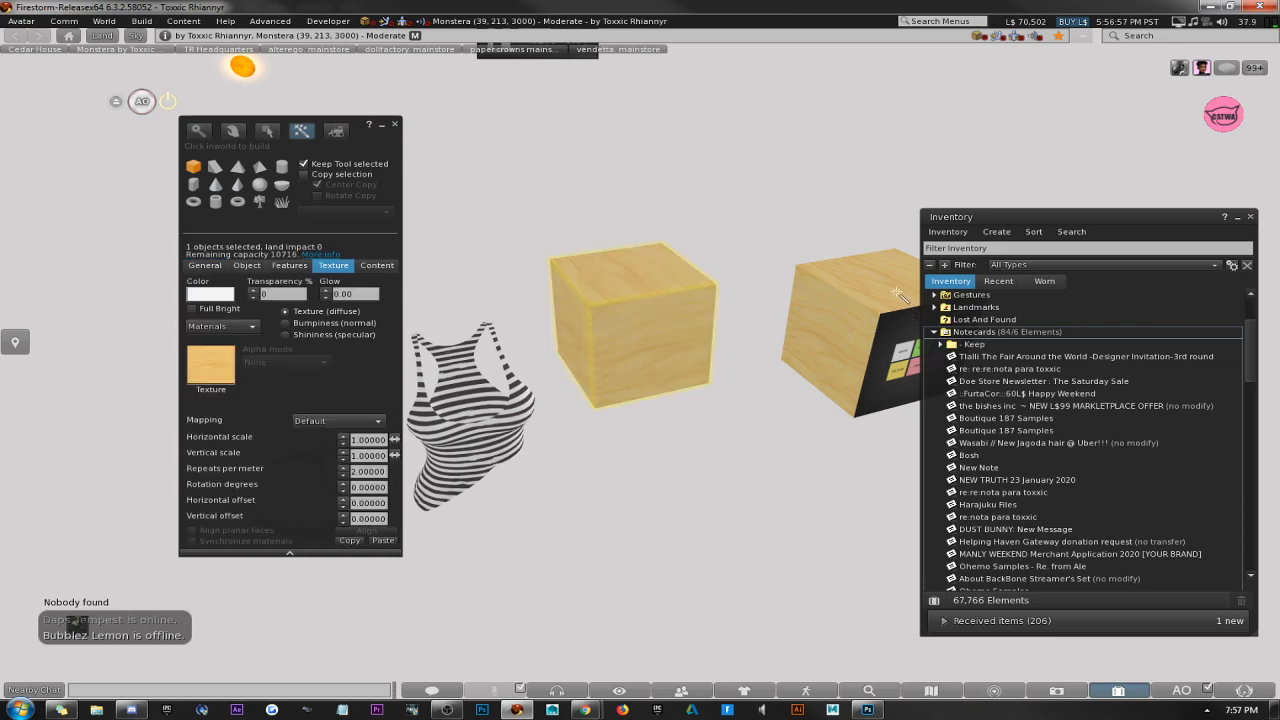
Reopen the new box for editing and move it about 0.4 m along X and 0.2 m along Y, beside the tank top.
left_click(395, 124)
right_click(571, 300)
left_click(585, 348)
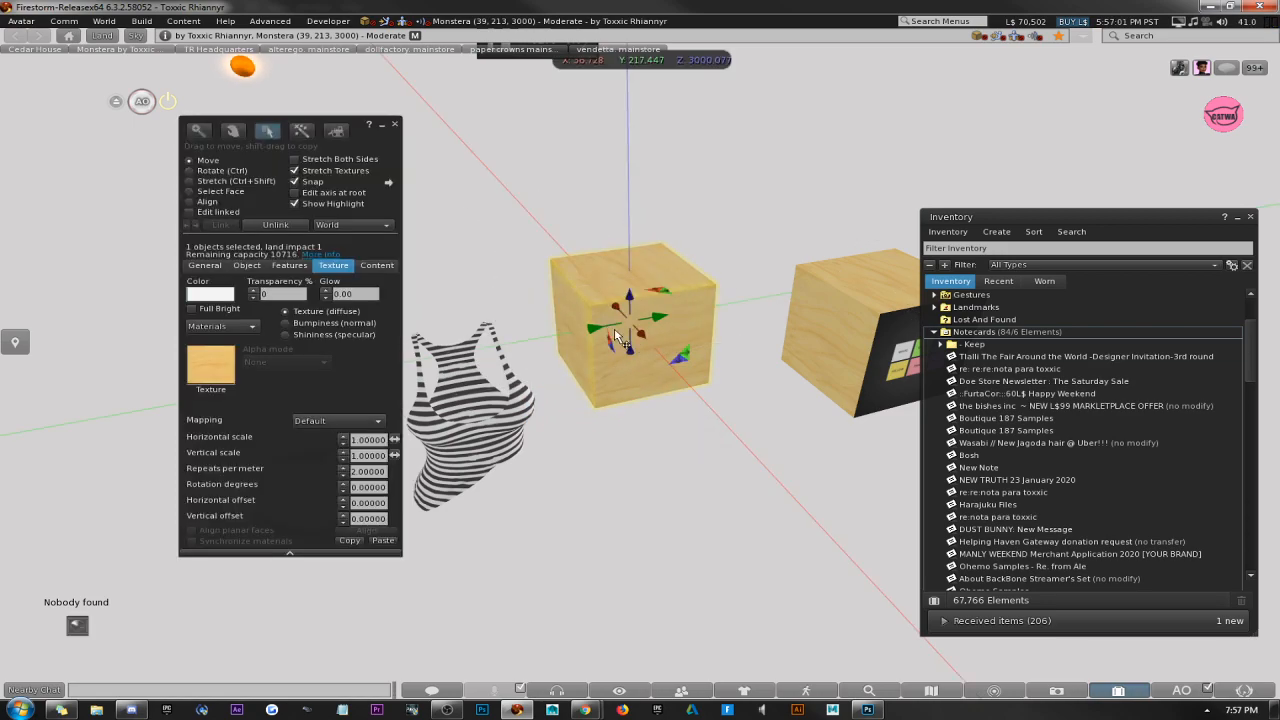
left_click_drag(618, 336, 630, 388)
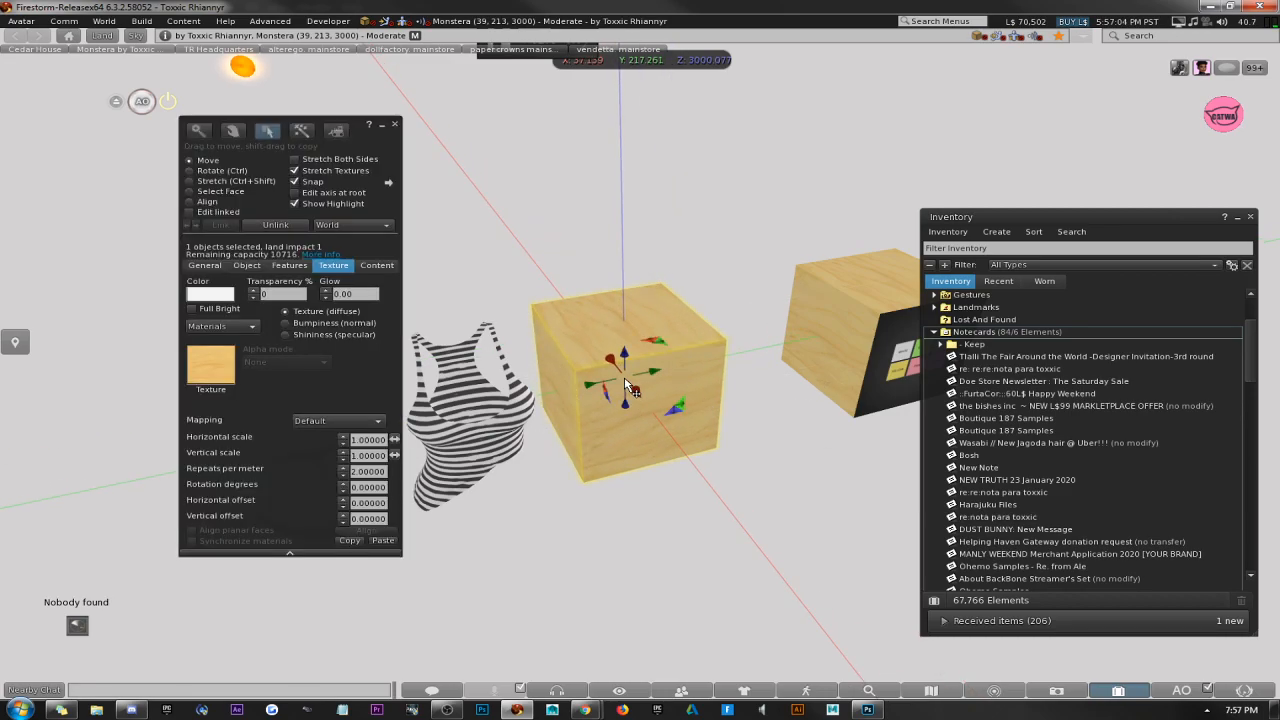
Apply the example-hud texture from the inventory's Textures folder to the front face of the new box.
left_click(933, 331)
double_click(977, 408)
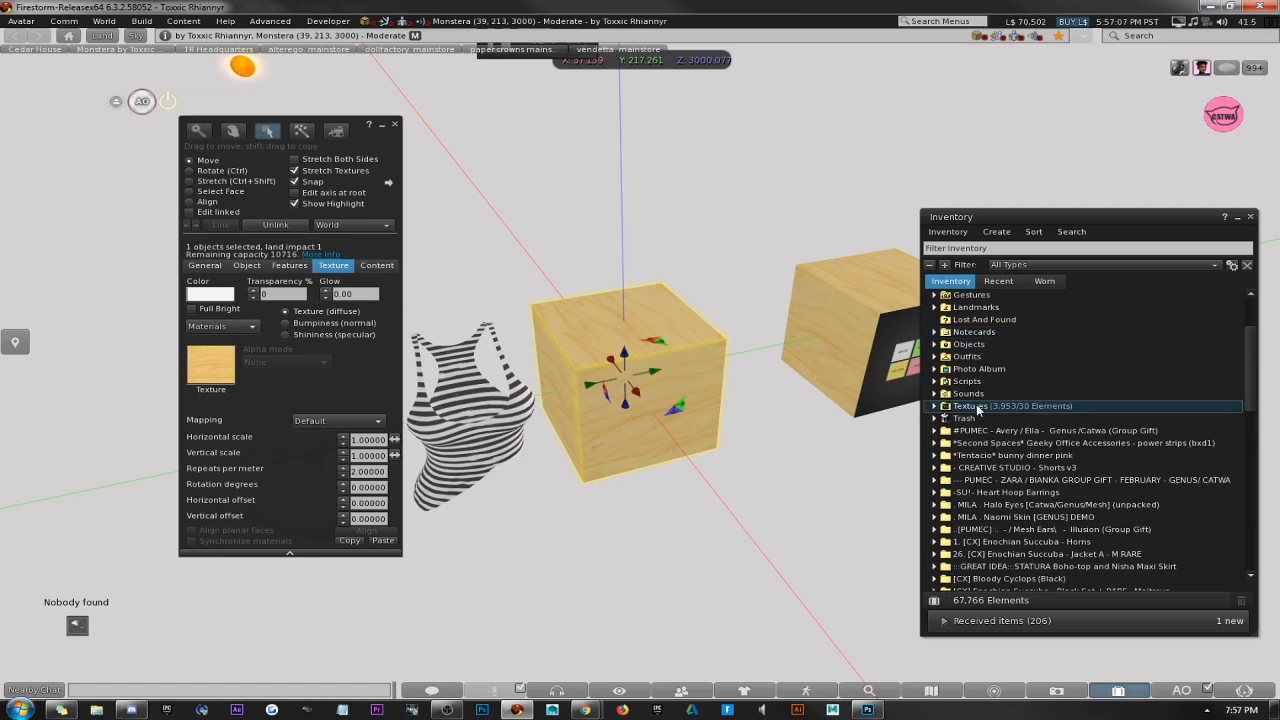
double_click(976, 456)
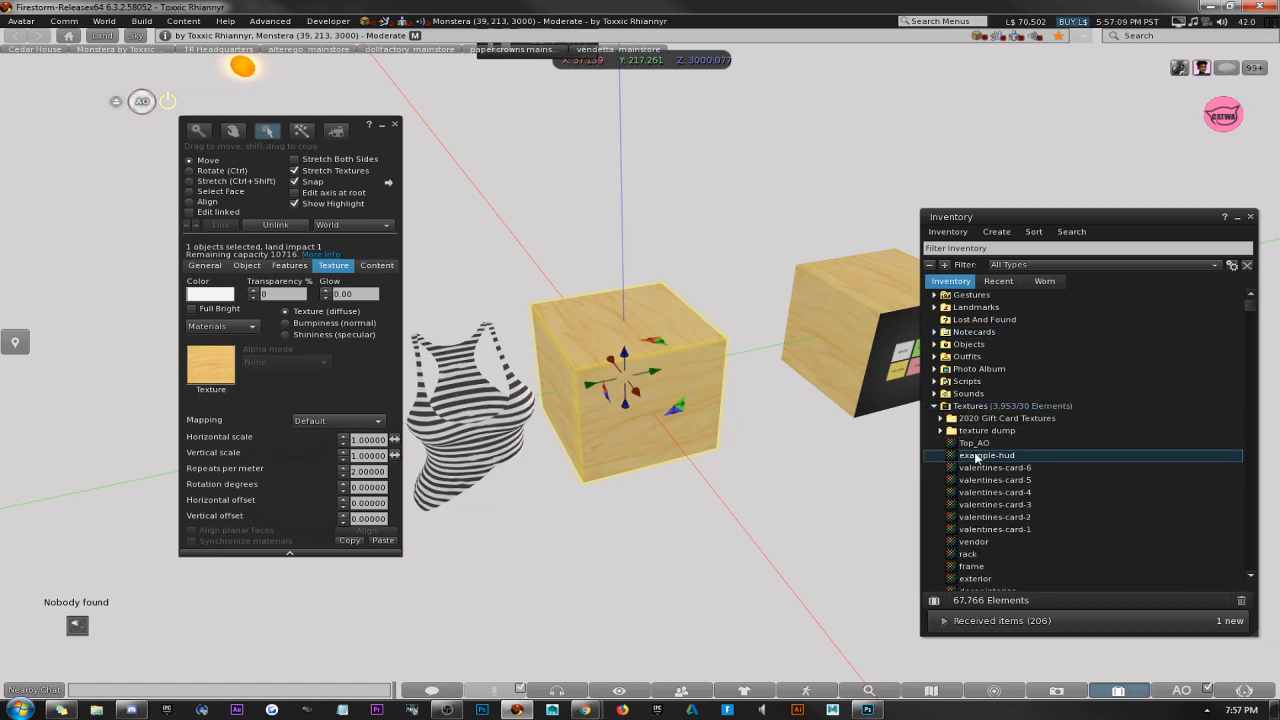
left_click_drag(549, 92, 848, 125)
left_click_drag(866, 370, 673, 415)
left_click(788, 553)
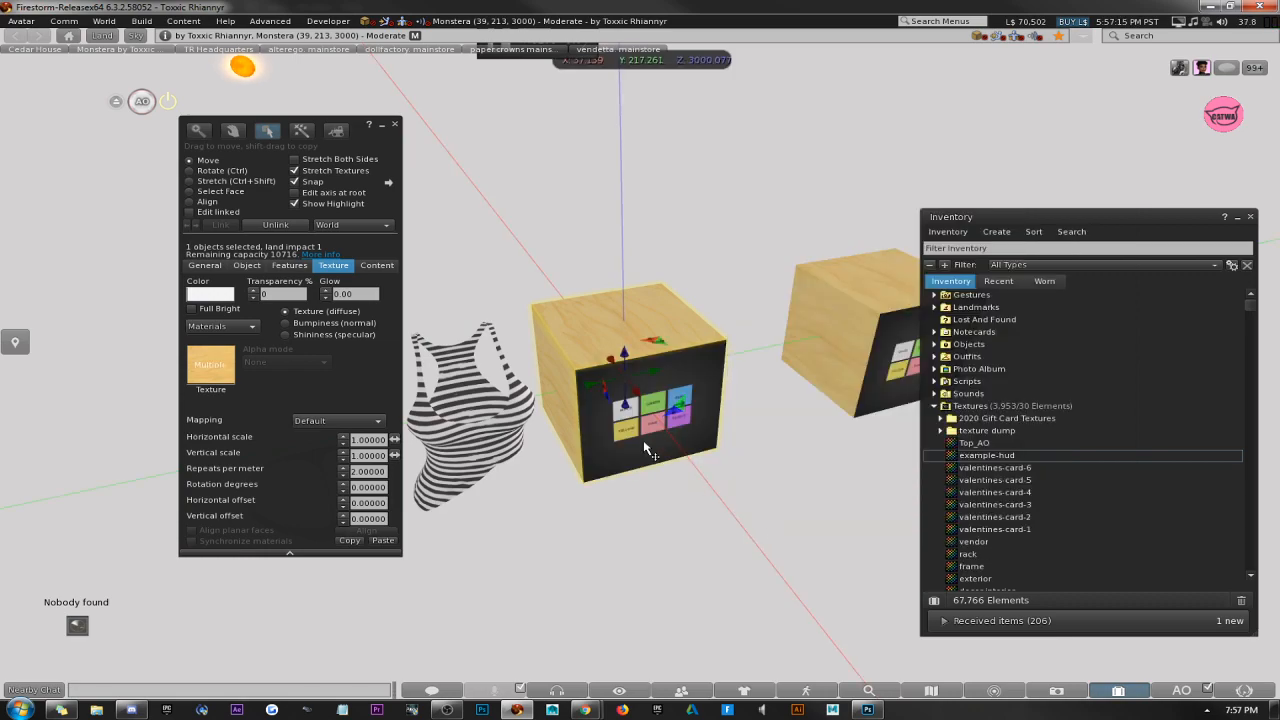
Create another box prim in front of the textured HUD box, shrink it and place it over the colour buttons.
right_click(660, 515)
left_click(700, 492)
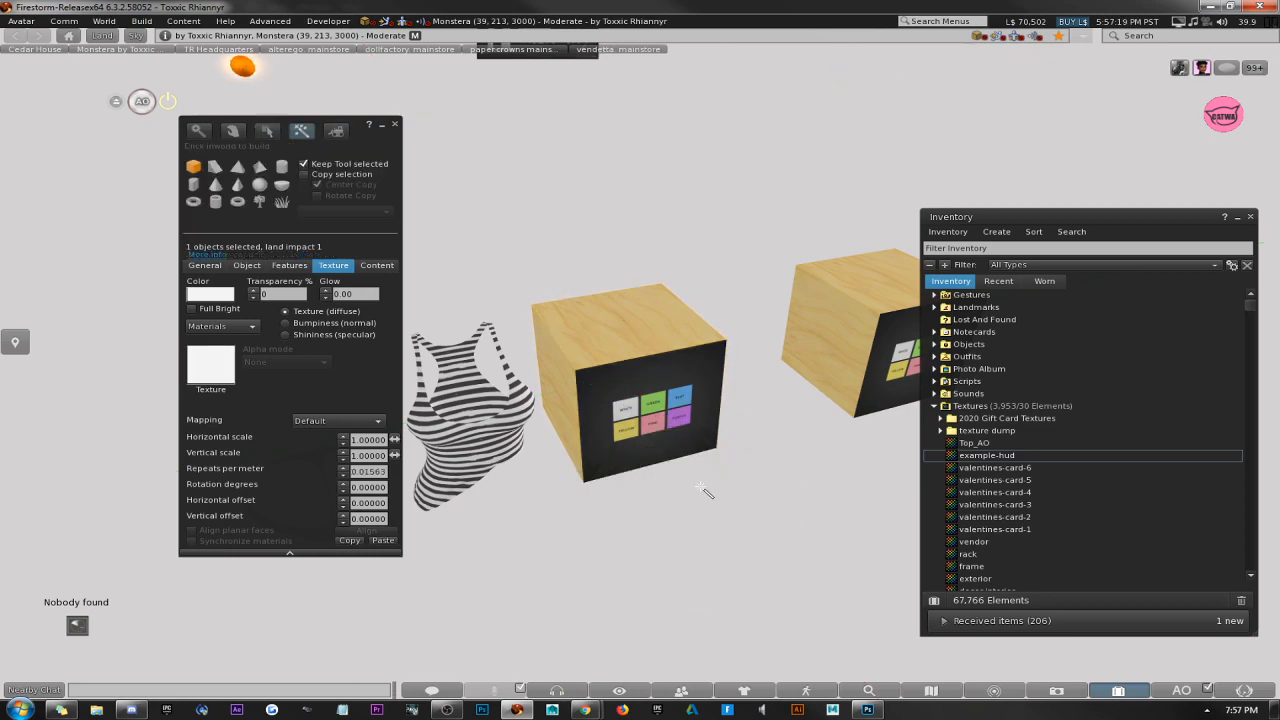
left_click(687, 527)
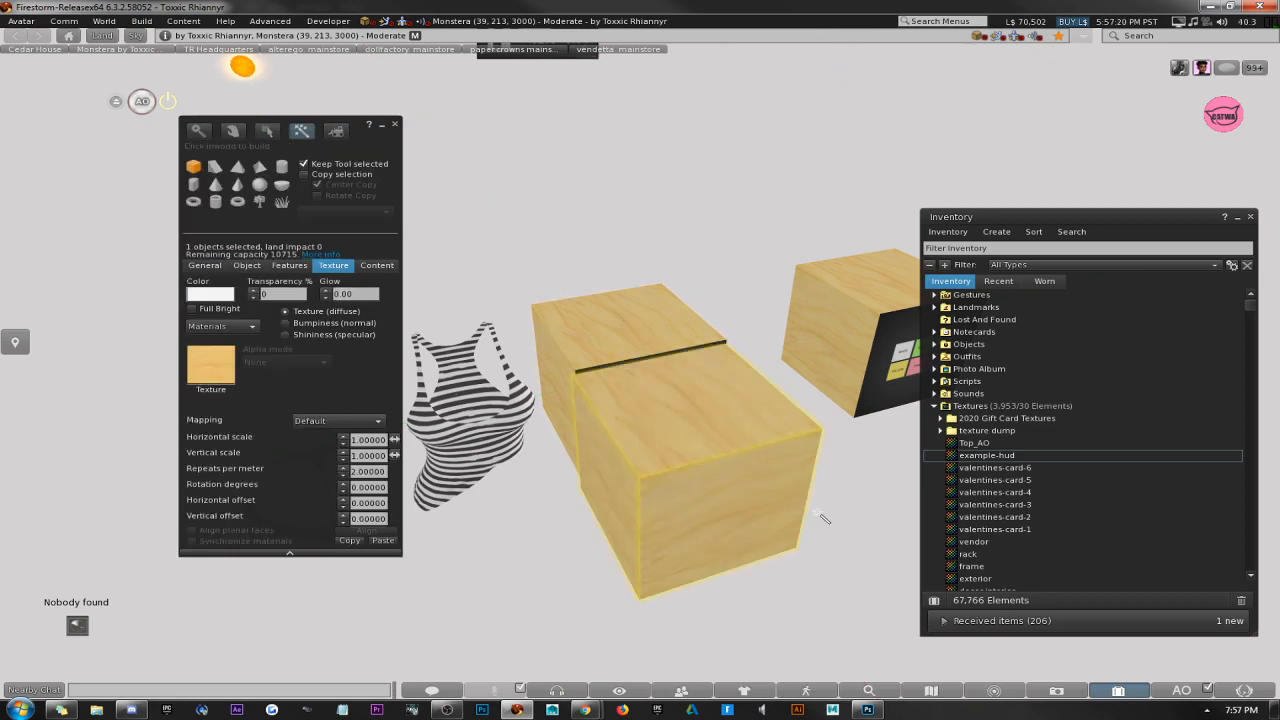
right_click(700, 443)
left_click(706, 486)
left_click_drag(797, 547, 661, 273, "ctrl+shift")
left_click_drag(577, 108, 643, 362, "alt")
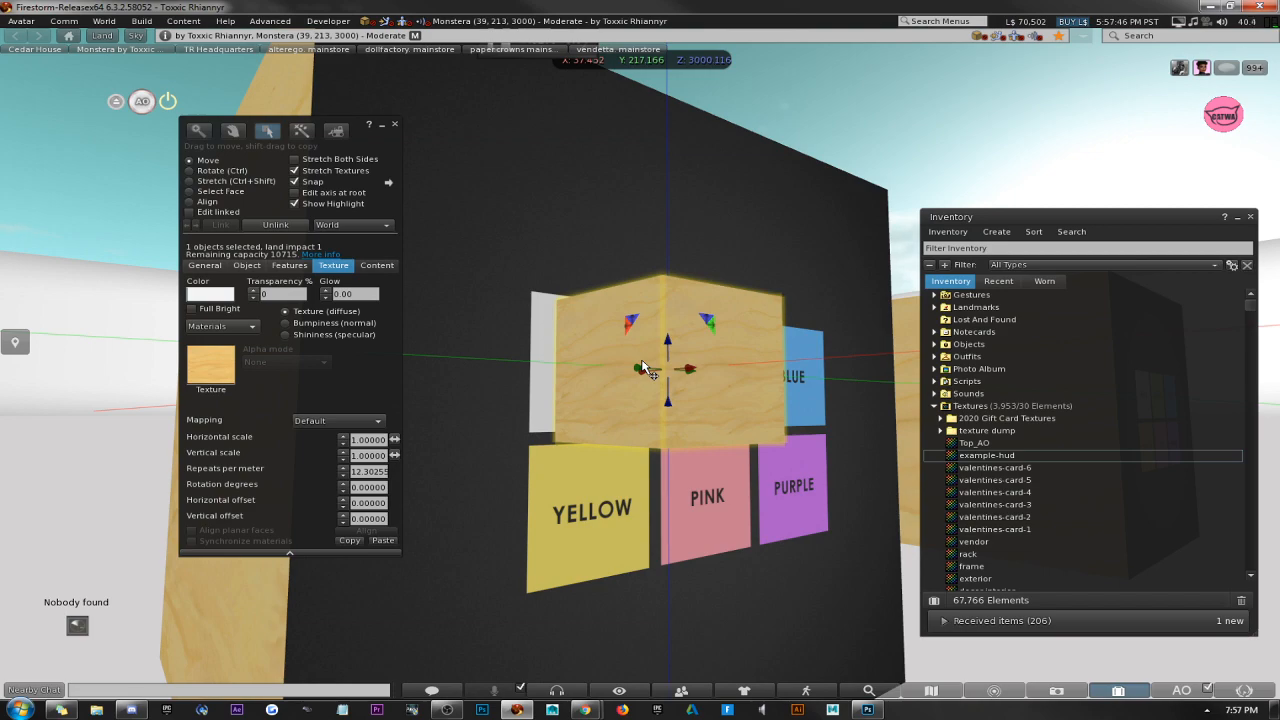
Move the small prim over the WHITE button, covering it and protruding slightly from the HUD face.
left_click_drag(687, 370, 524, 309)
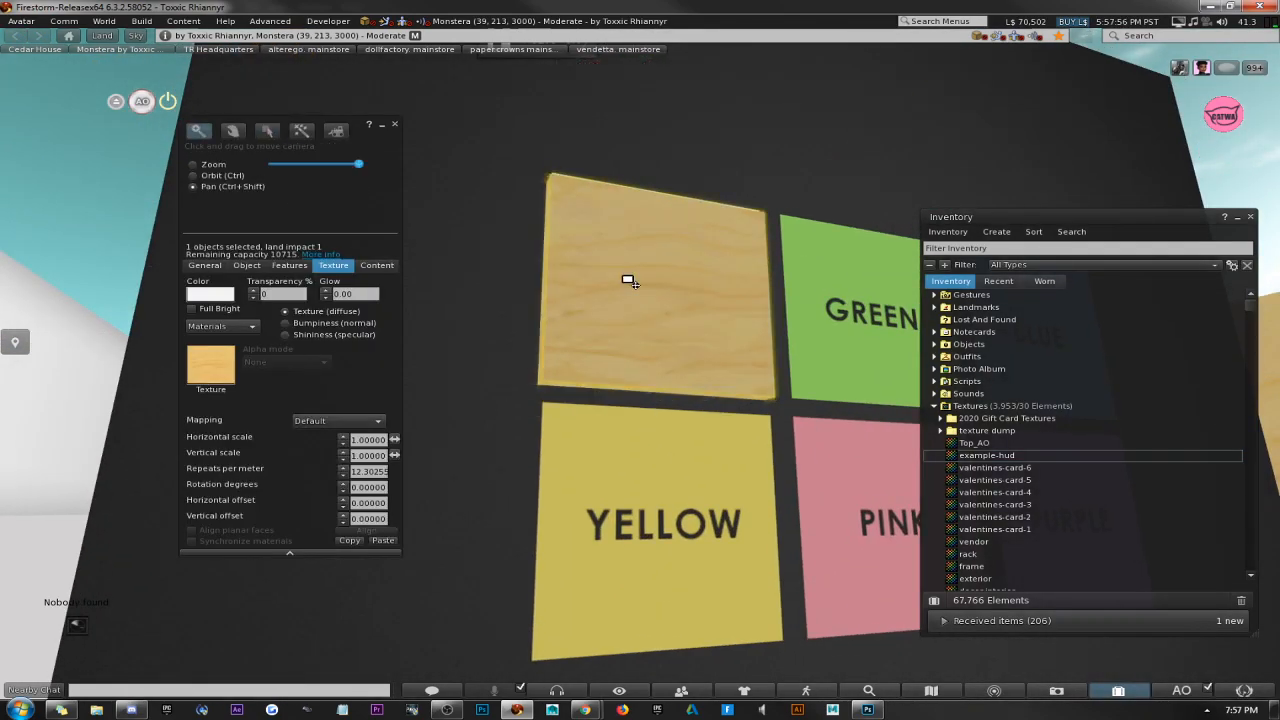
mouse_move(628, 280)
left_mouse_down("ctrl+alt+shift")
mouse_move(643, 338)
mouse_move(623, 304)
left_mouse_up("ctrl+alt+shift")
left_click_drag(715, 377, 830, 430, "alt")
left_click_drag(642, 363, 715, 300, "ctrl+alt")
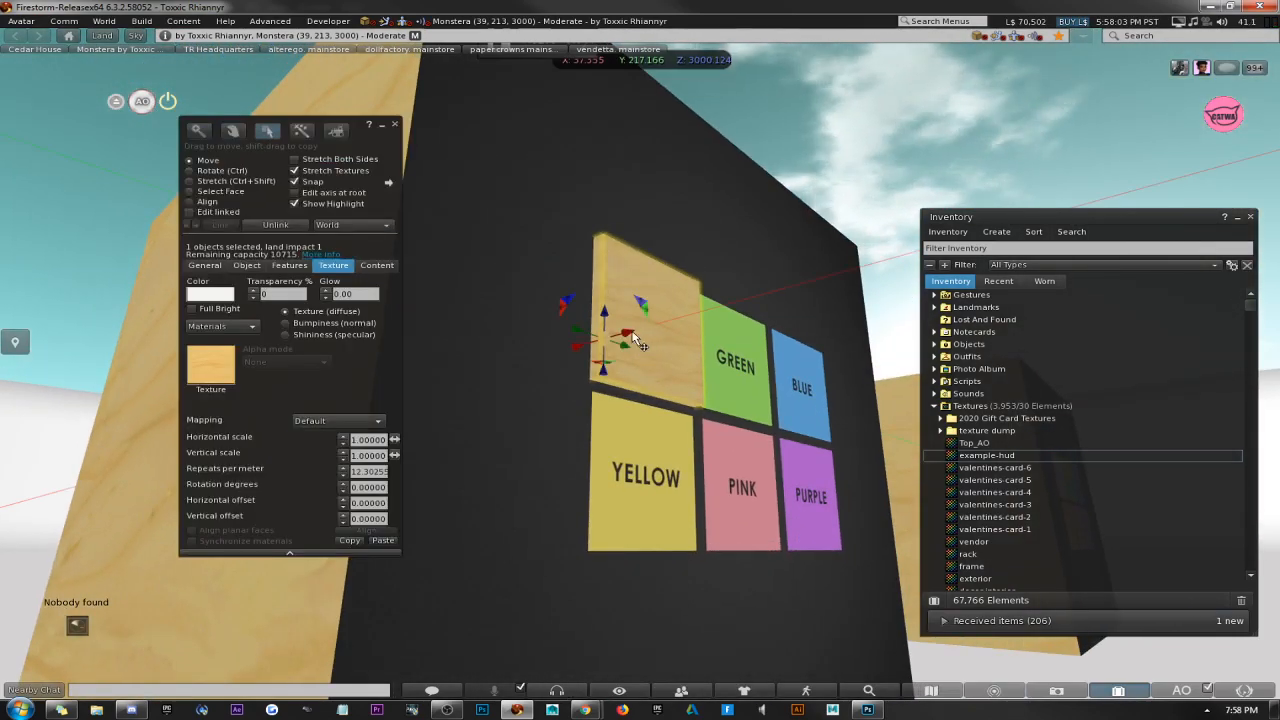
left_click_drag(643, 339, 648, 339)
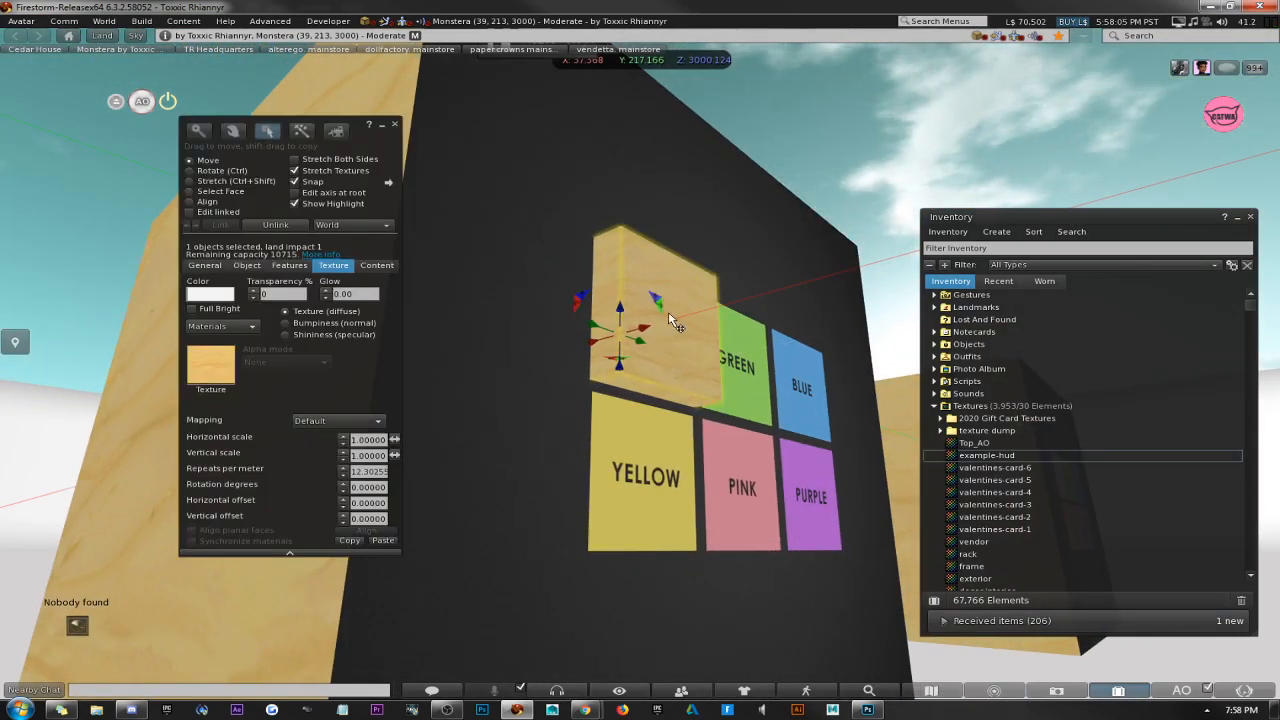
left_click_drag(715, 383, 780, 390, "alt")
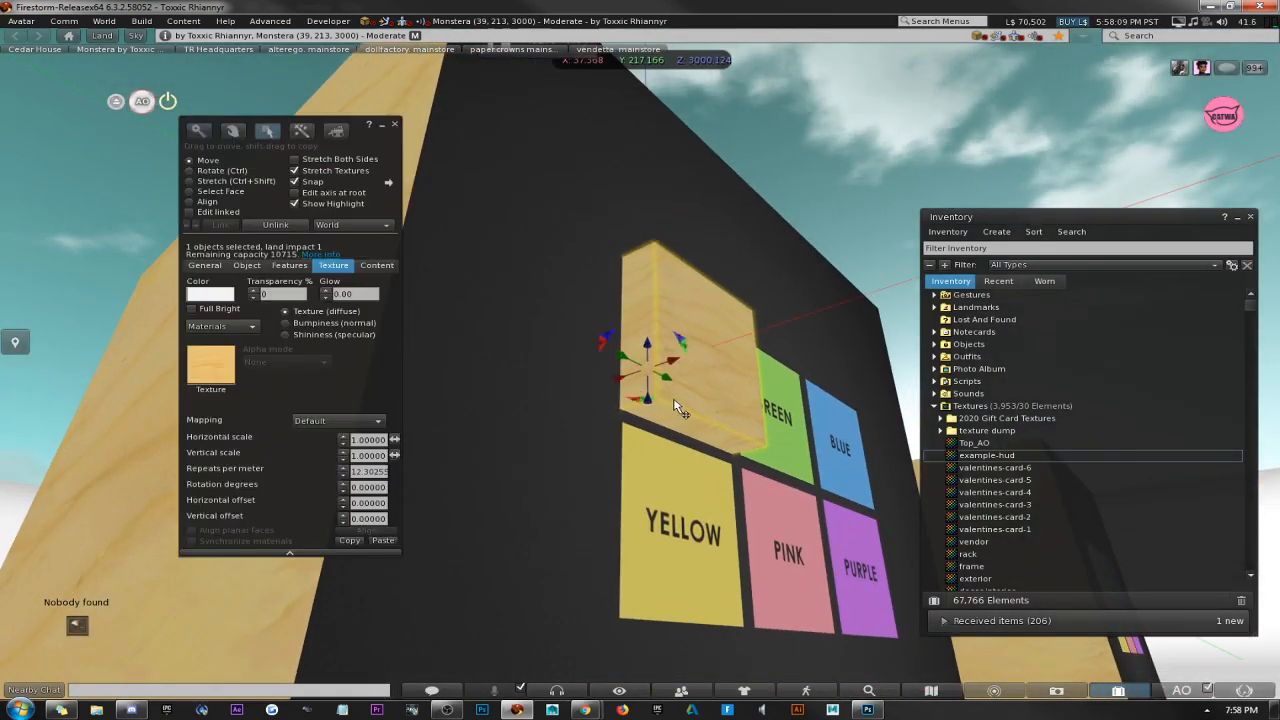
Duplicate the button prim over YELLOW, and copy that pair over the GREEN/PINK and BLUE/PURPLE columns.
left_click_drag(679, 405, 725, 450, "alt")
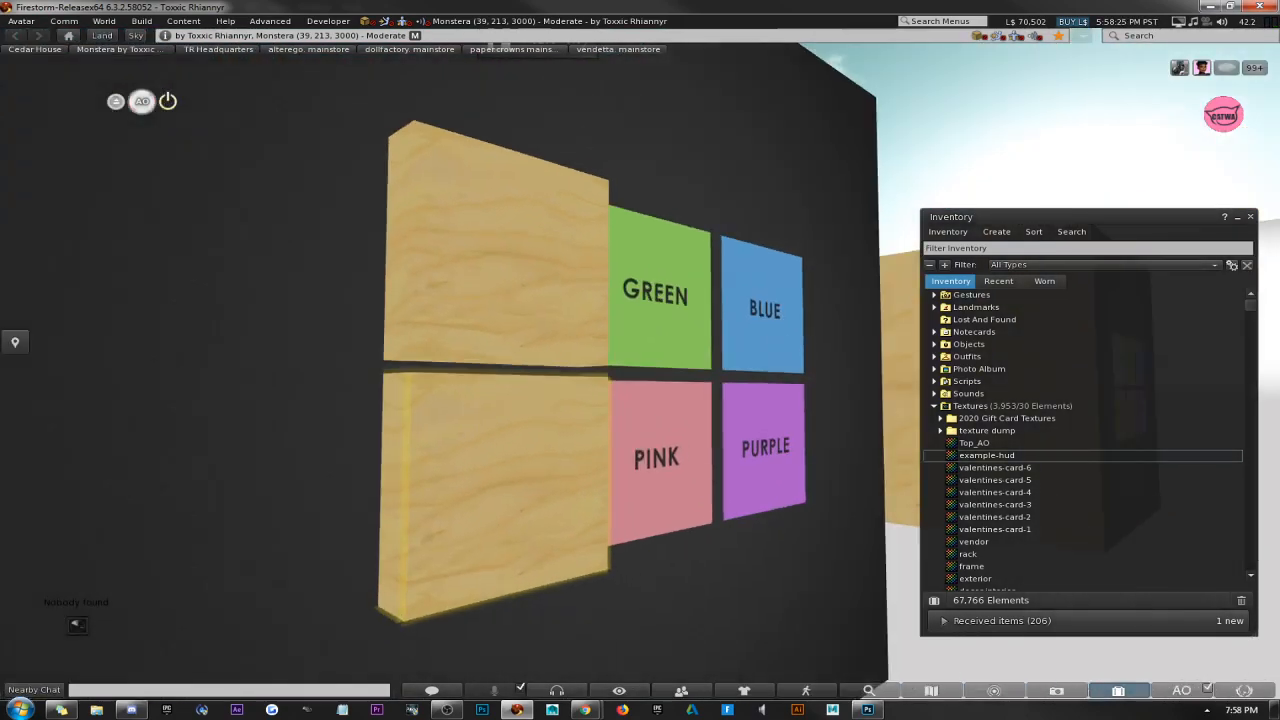
left_click(457, 277, "shift")
left_click_drag(604, 343, 649, 321, "alt")
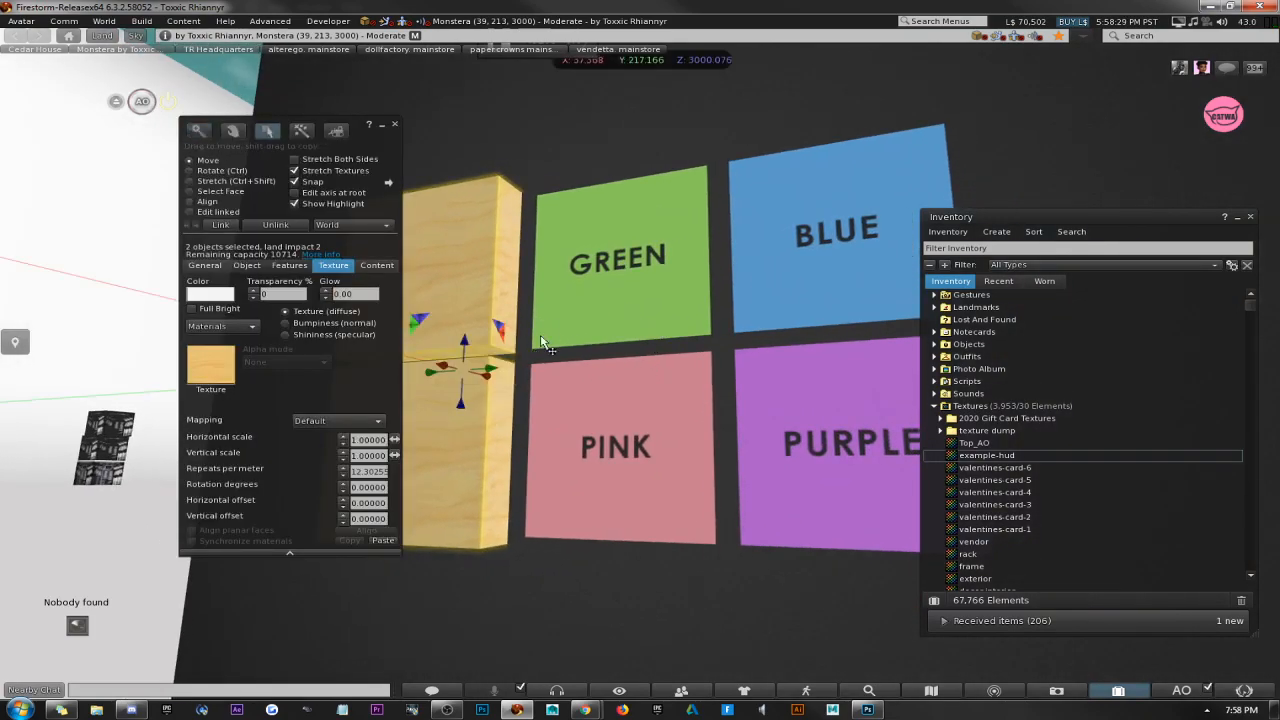
left_click_drag(545, 343, 585, 412, "alt")
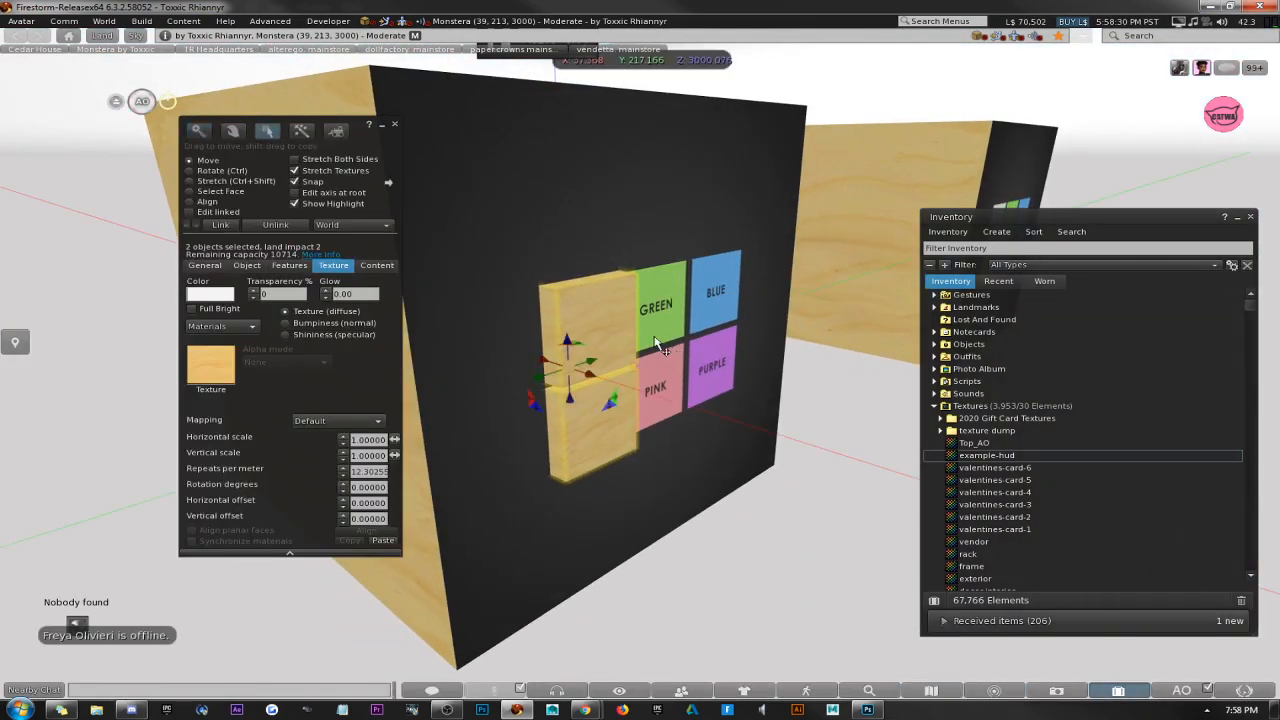
left_click_drag(655, 343, 610, 330, "alt")
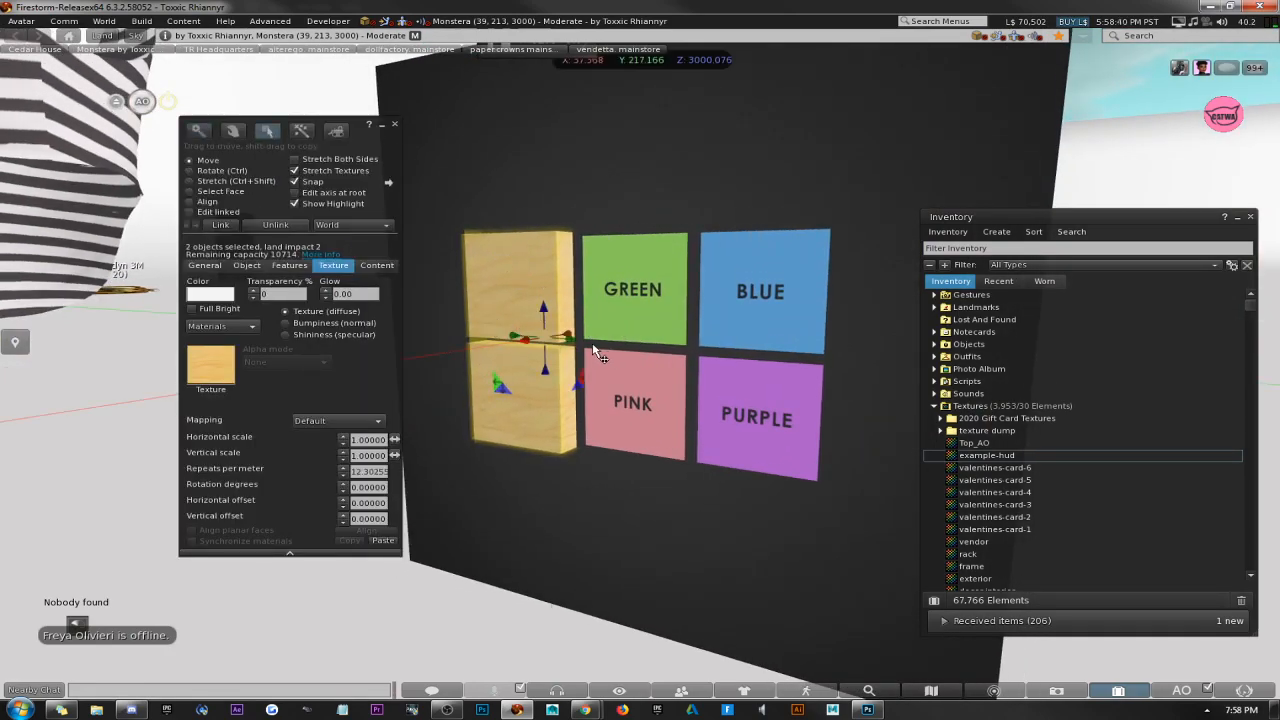
left_click_drag(577, 343, 809, 361)
left_click_drag(702, 350, 681, 387, "alt")
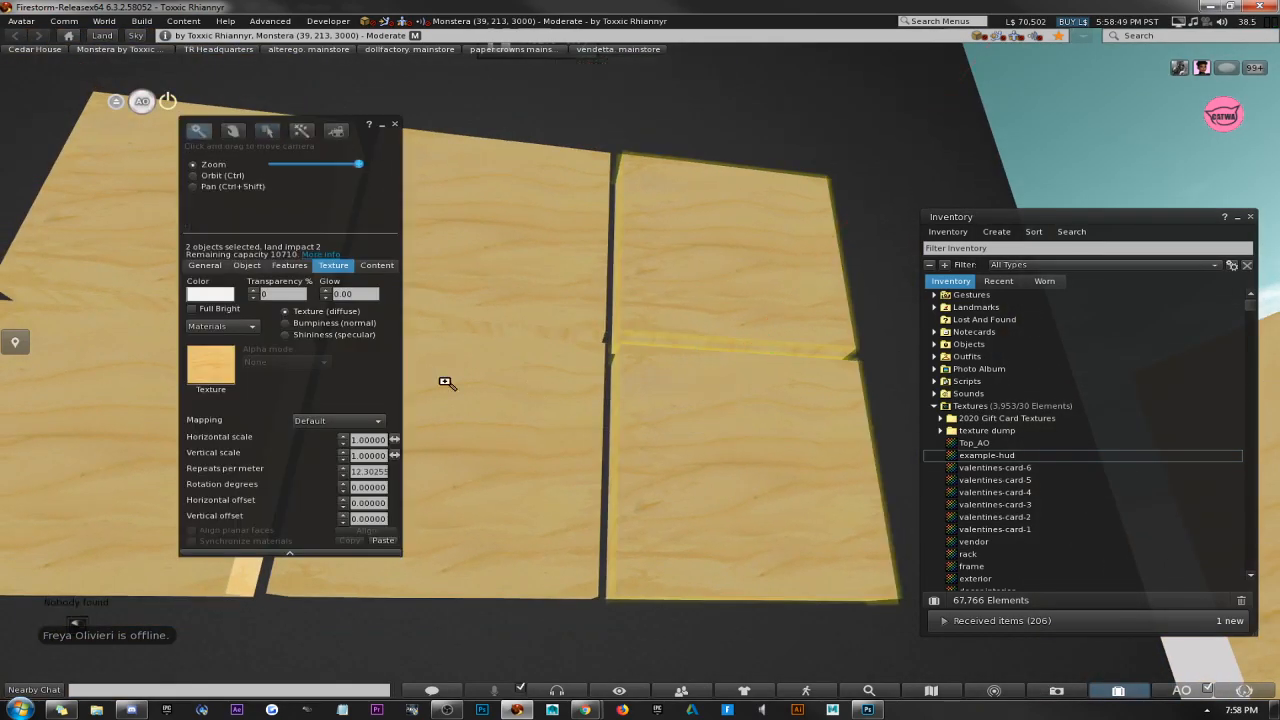
left_click_drag(446, 382, 560, 560, "alt")
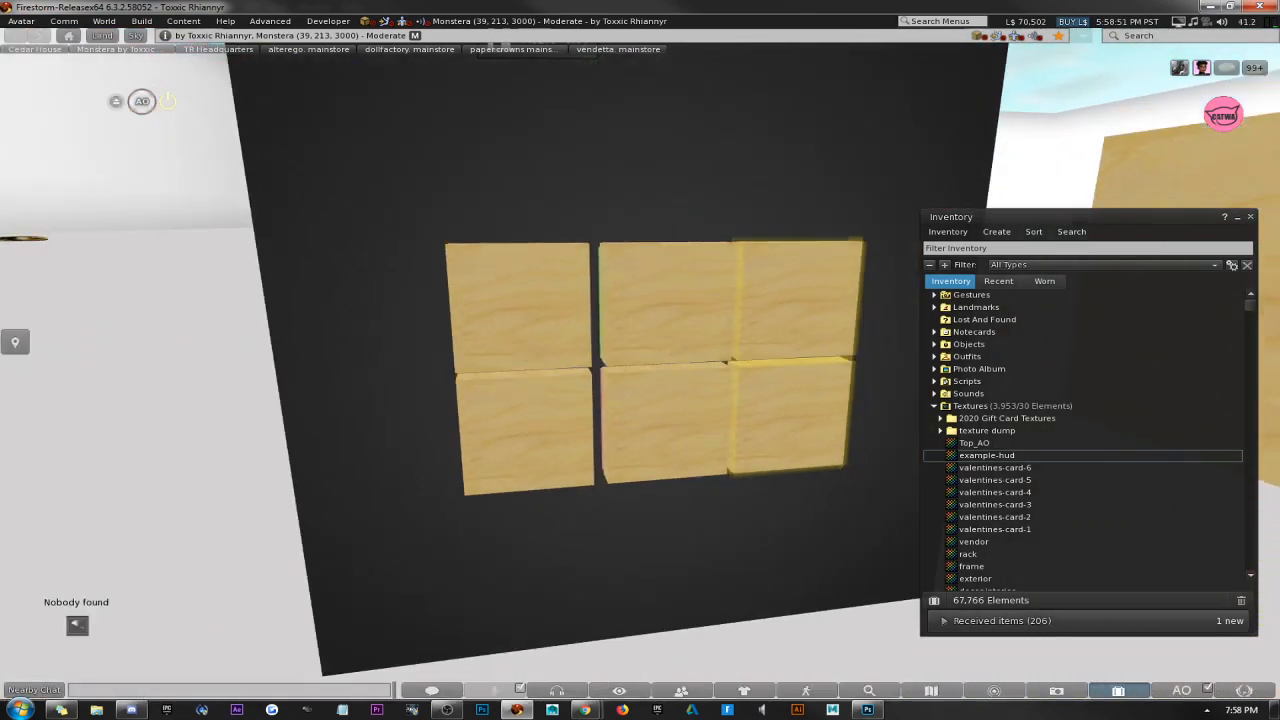
left_click(663, 397, "shift")
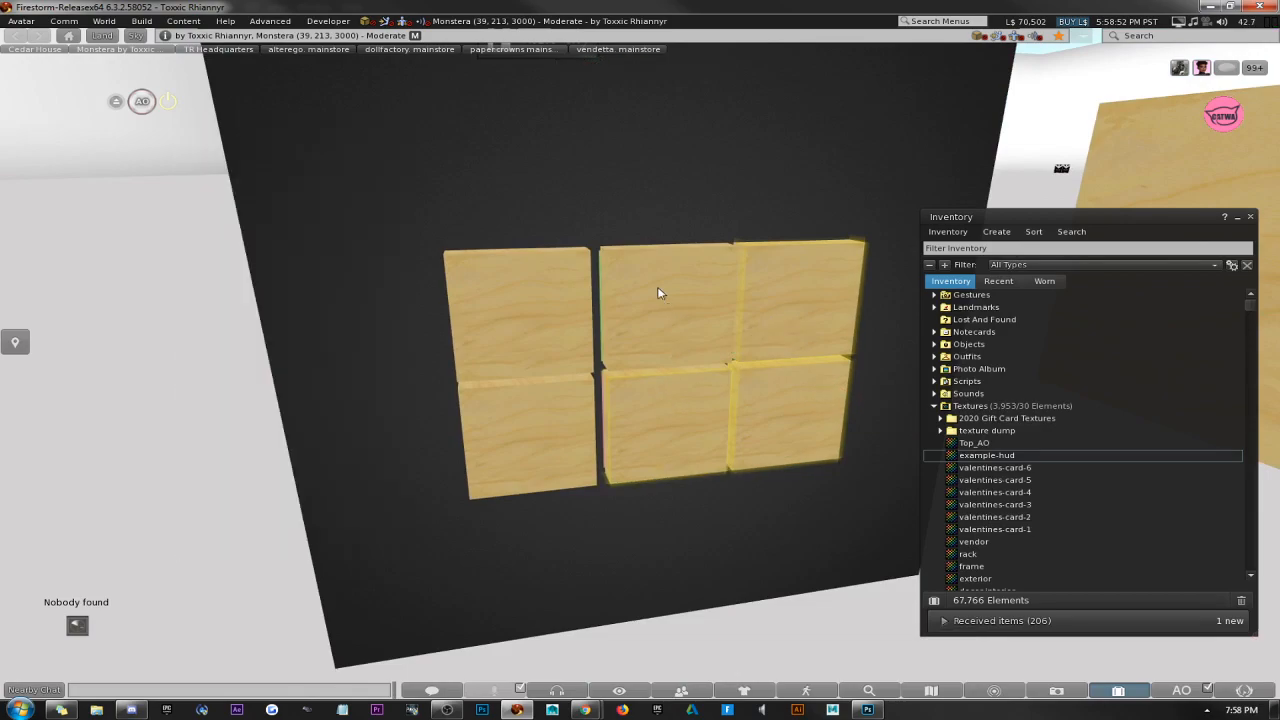
left_click(558, 333, "shift")
left_click(550, 402, "shift")
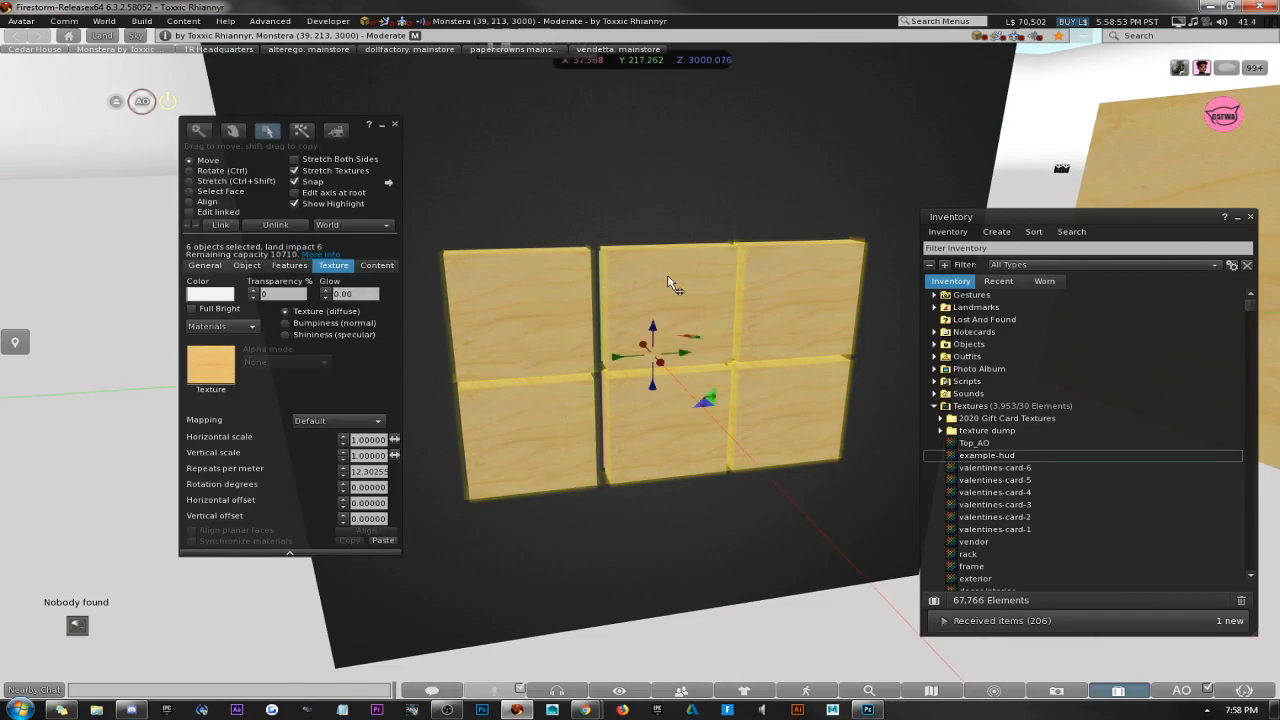
left_click(845, 618)
left_click(566, 455)
left_click(529, 299, "shift")
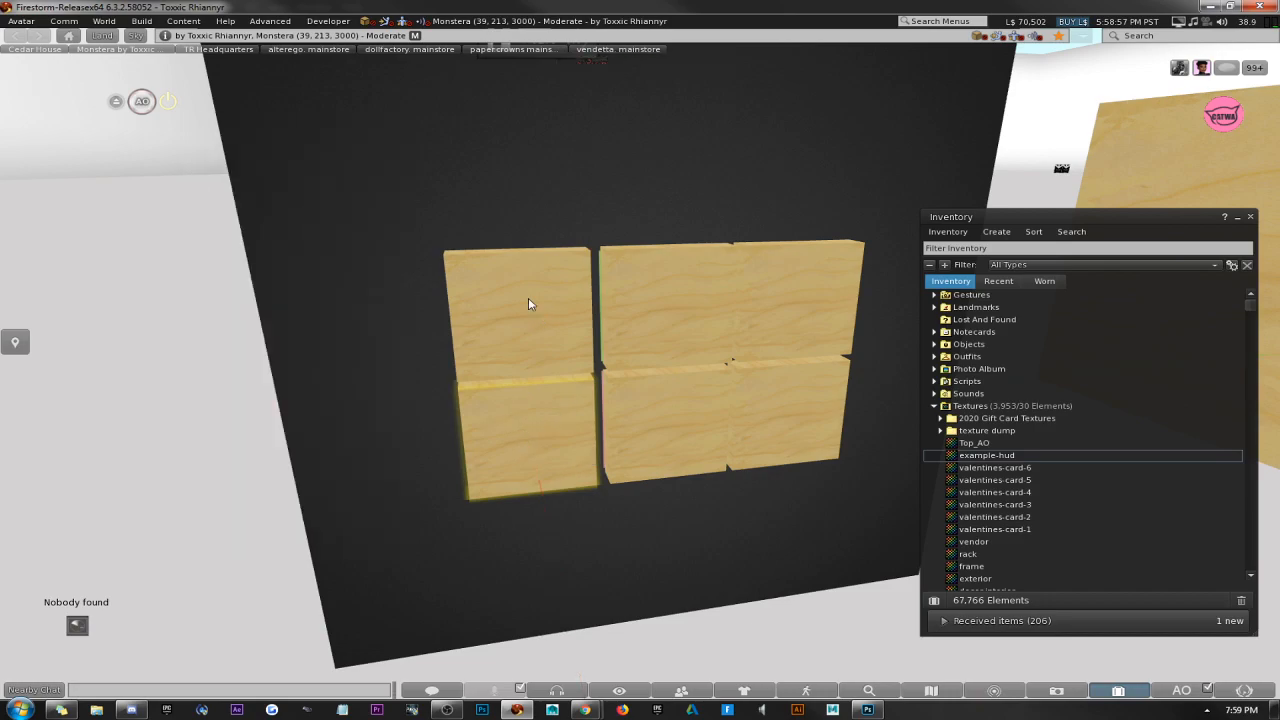
left_click(689, 359, "shift")
left_click(803, 401, "shift")
left_click(752, 341, "shift")
left_click(688, 418, "shift")
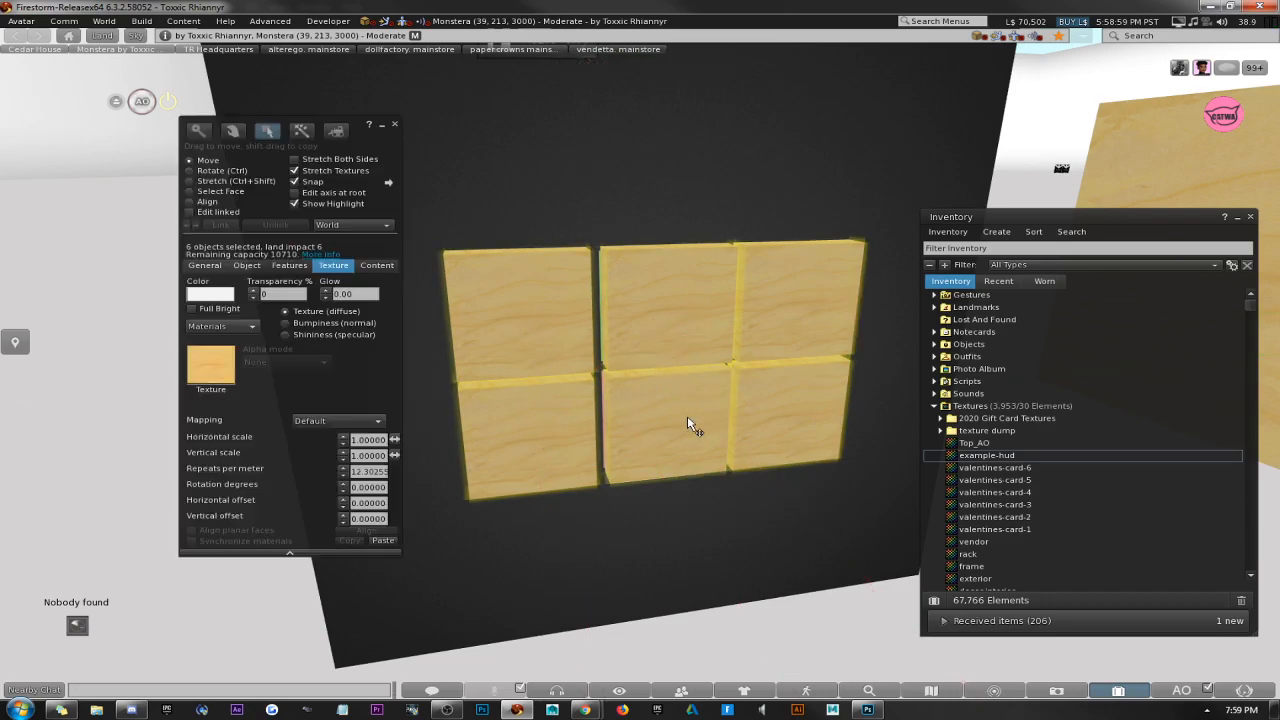
left_click_drag(690, 424, 662, 110, "alt")
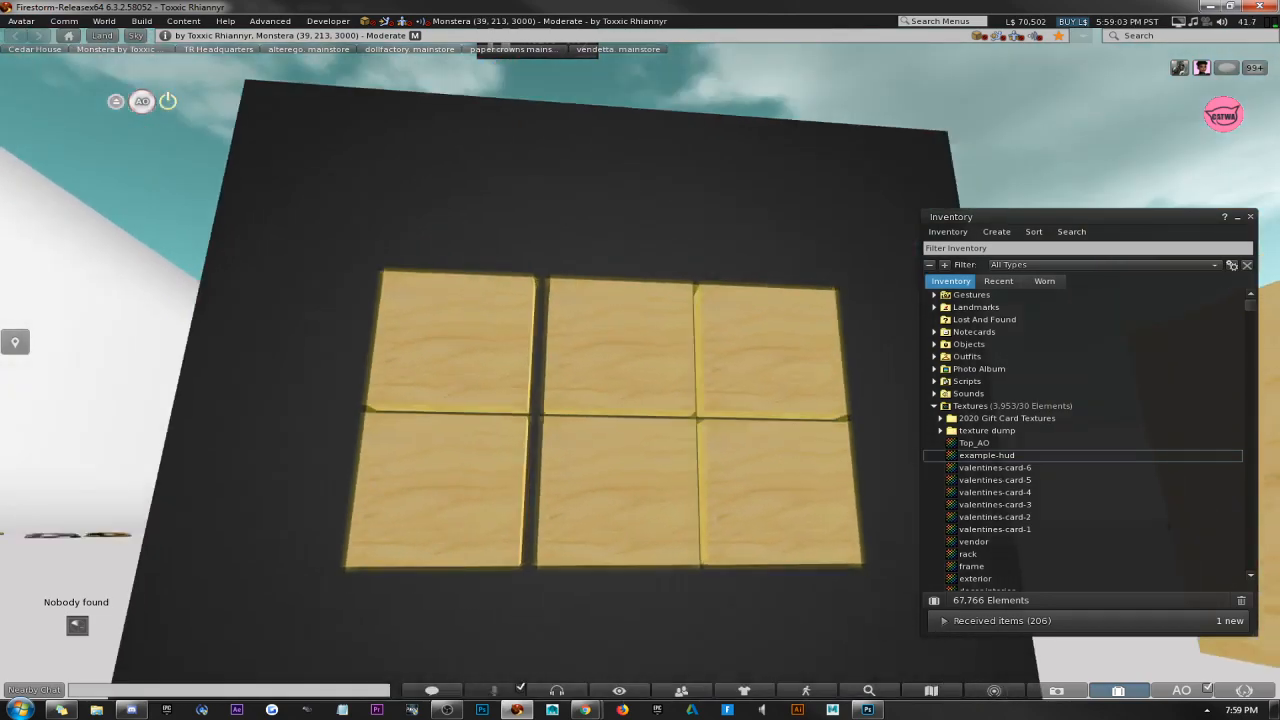
left_click(691, 129)
Select the two middle button prims and nudge them along the Y axis to line up with GREEN and PINK.
left_click(629, 349)
left_click(627, 470, "shift")
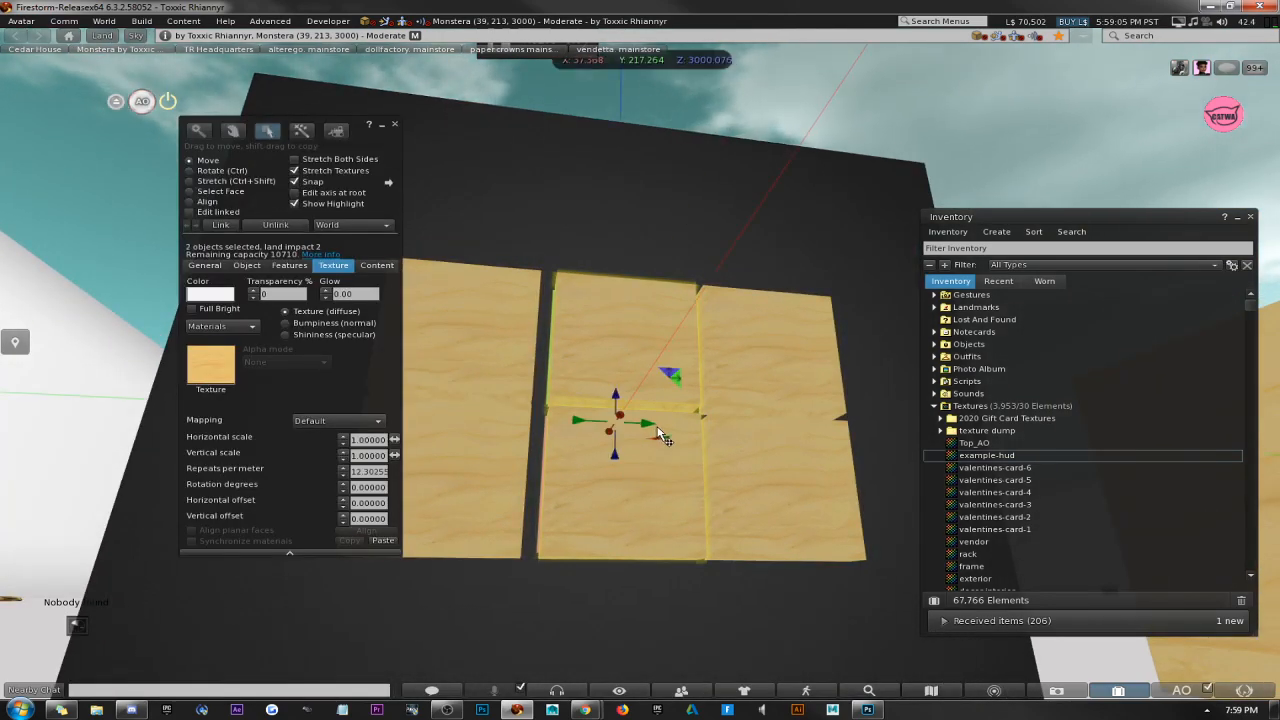
left_click_drag(652, 426, 577, 490)
Select all six button prims together, set their transparency to 100% and close the build window.
left_click(463, 369, "shift")
left_click(472, 272, "shift")
left_click(594, 264, "shift")
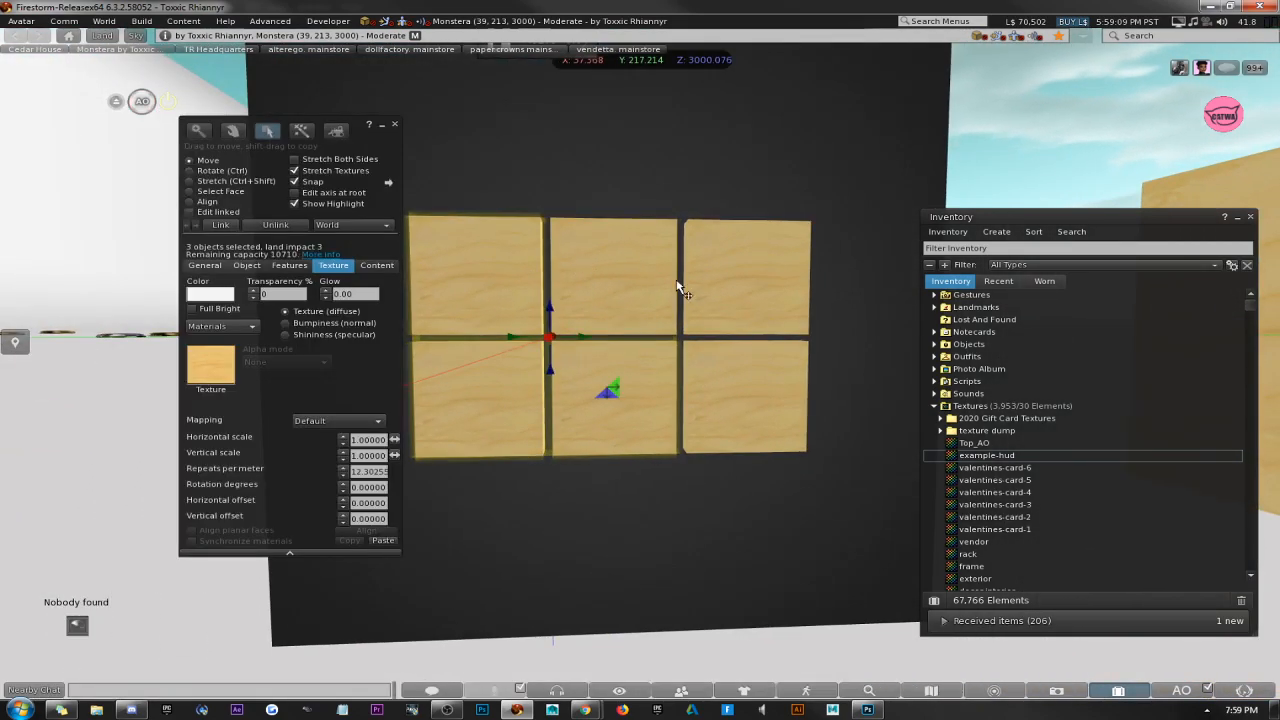
left_click(629, 268, "shift")
left_click(738, 285, "shift")
left_click(746, 376, "shift")
left_click_drag(654, 421, 585, 195, "ctrl+alt")
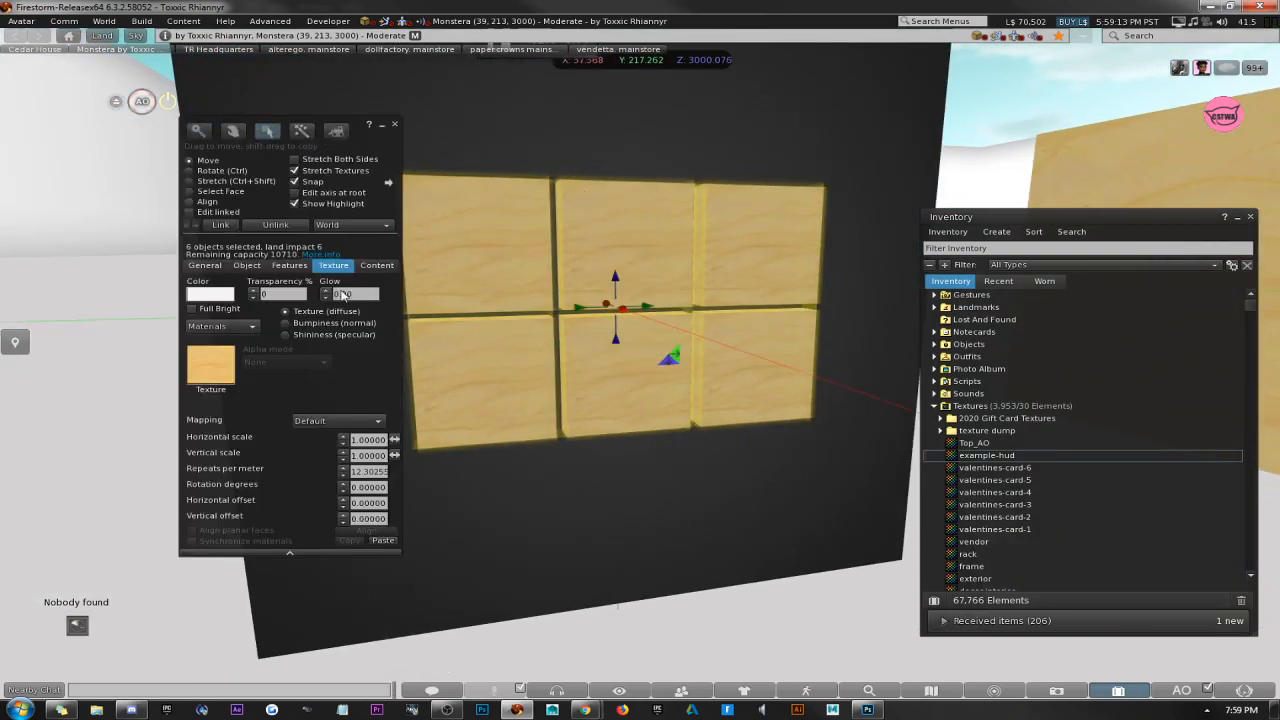
left_click(284, 293)
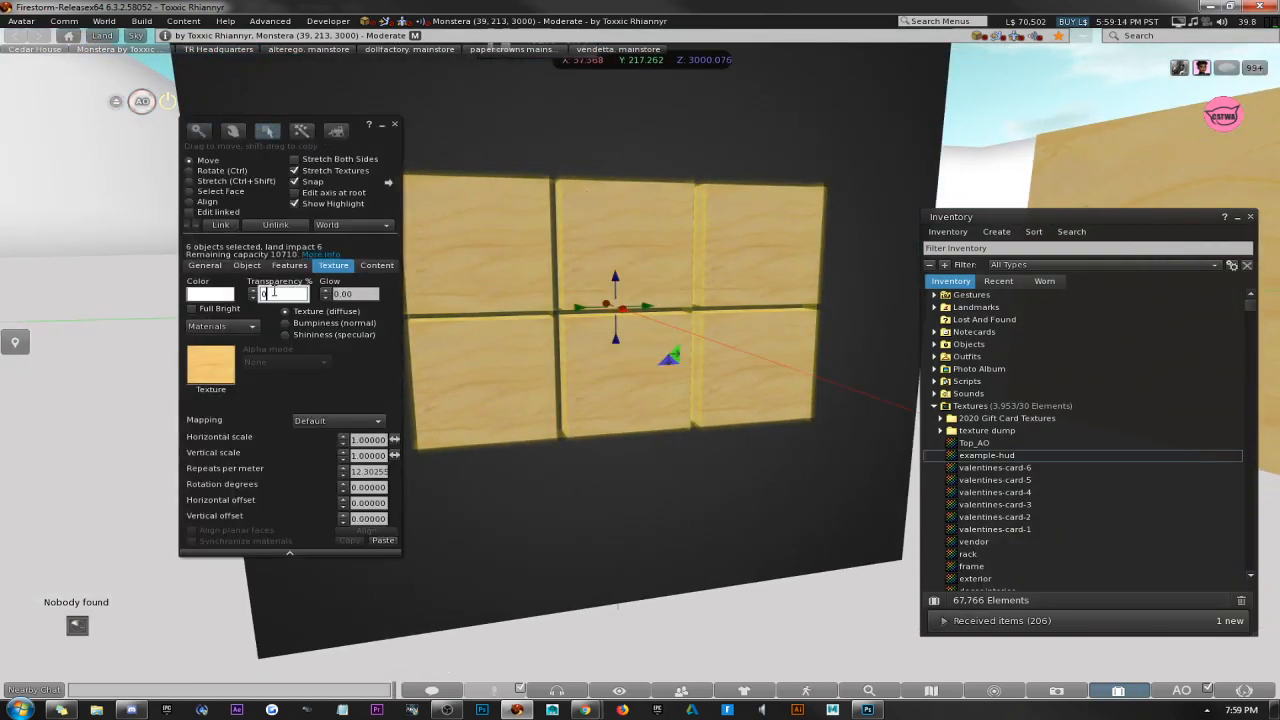
left_click(395, 126)
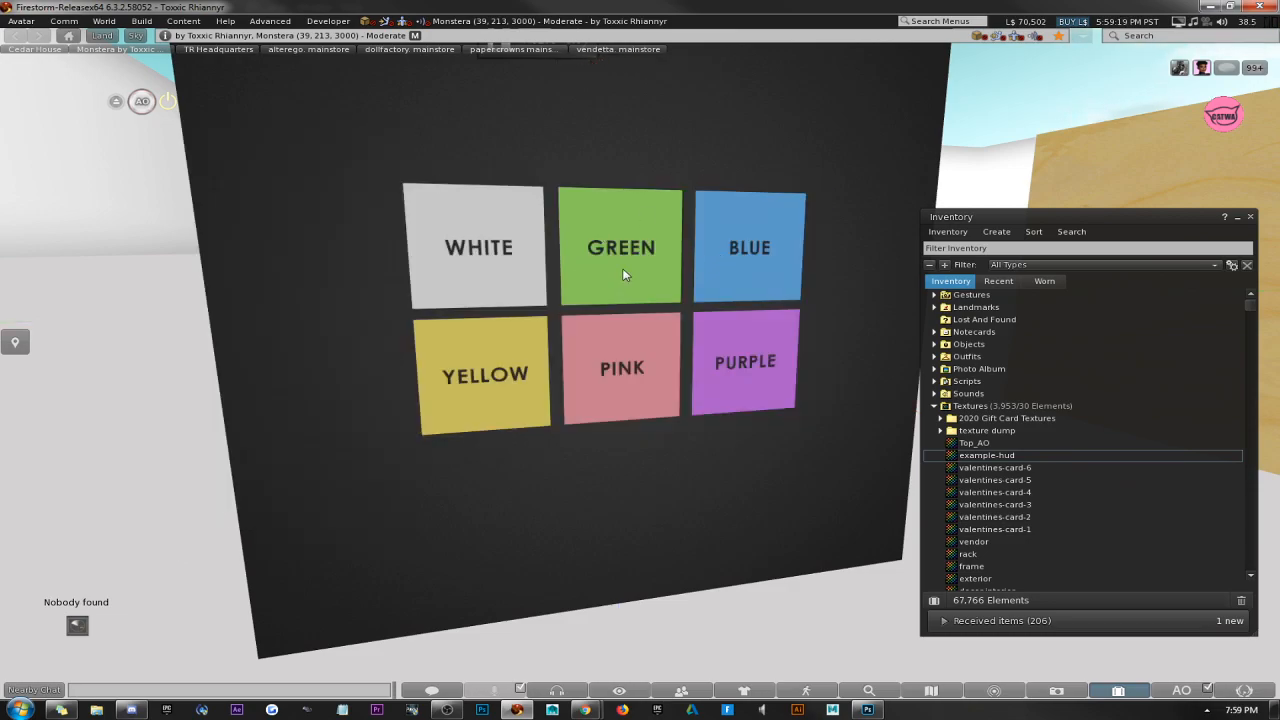
Select the six transparent button prims, add the HUD box last as the root, and link them into one object.
key("Escape")
right_click(563, 400)
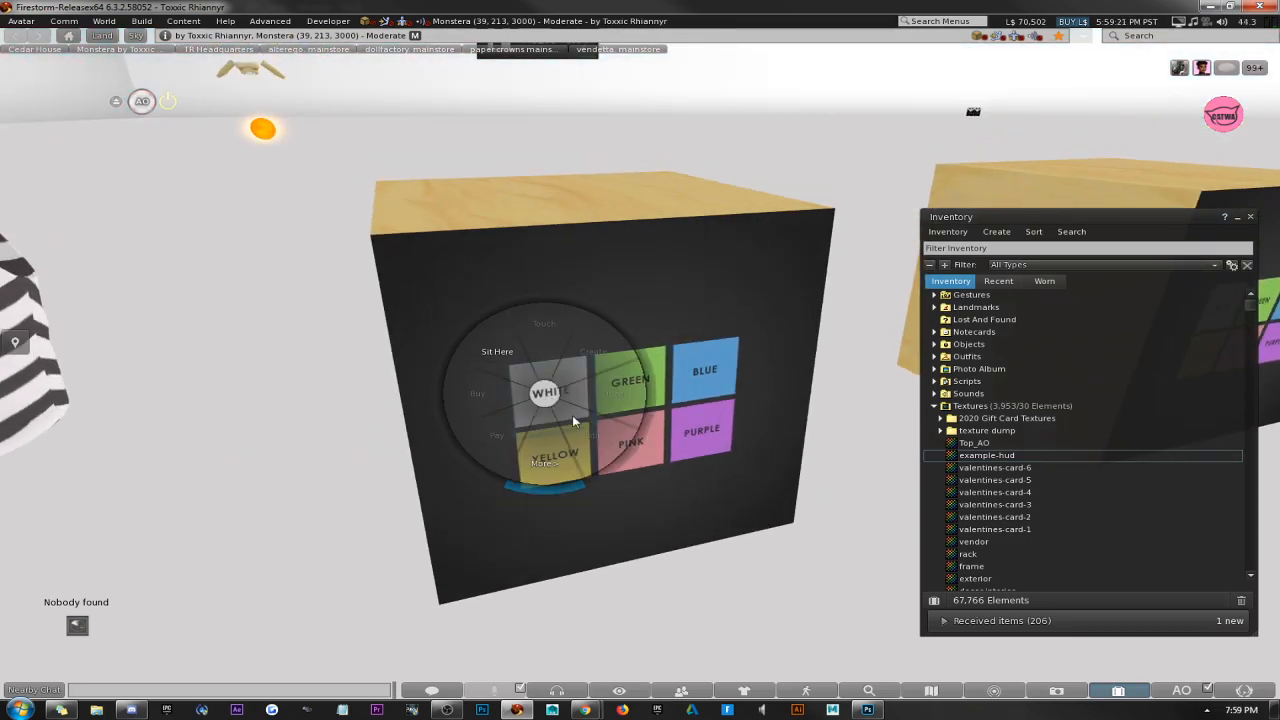
left_click(571, 435)
left_click(640, 378)
left_click(708, 368, "shift")
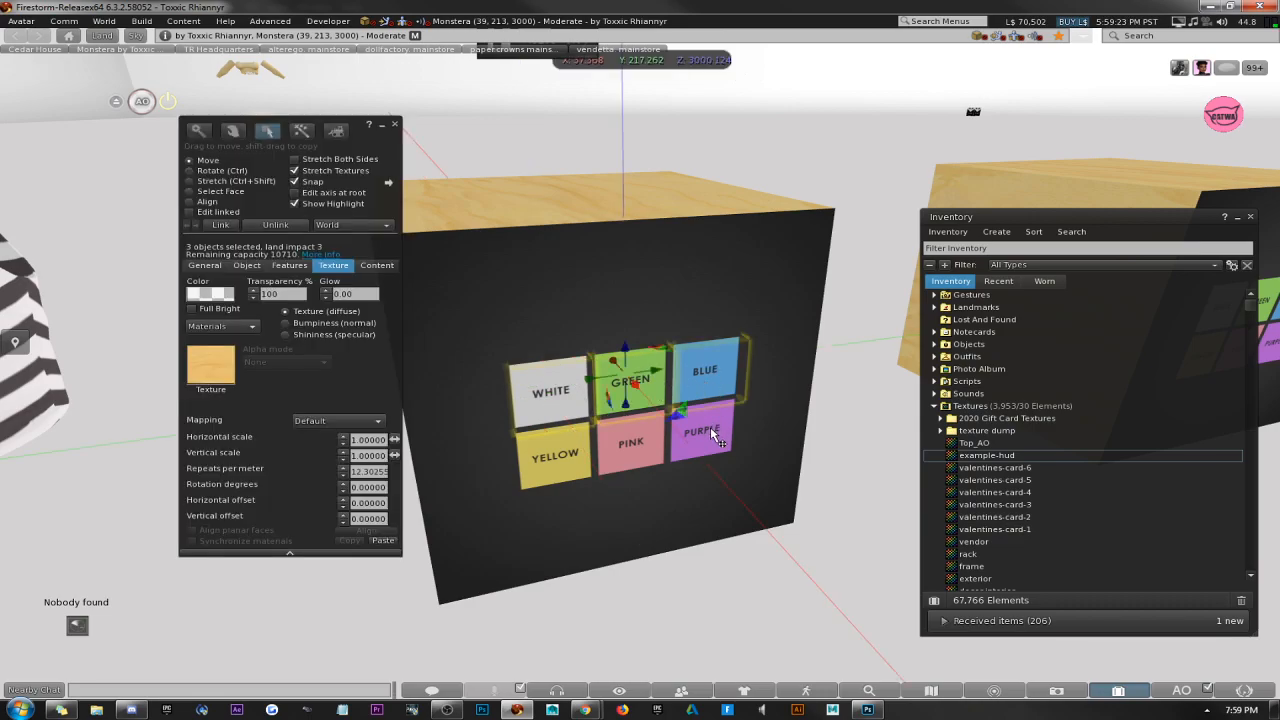
left_click(702, 432, "shift")
left_click(636, 458, "shift")
left_click(632, 457, "shift")
left_click(557, 477, "shift")
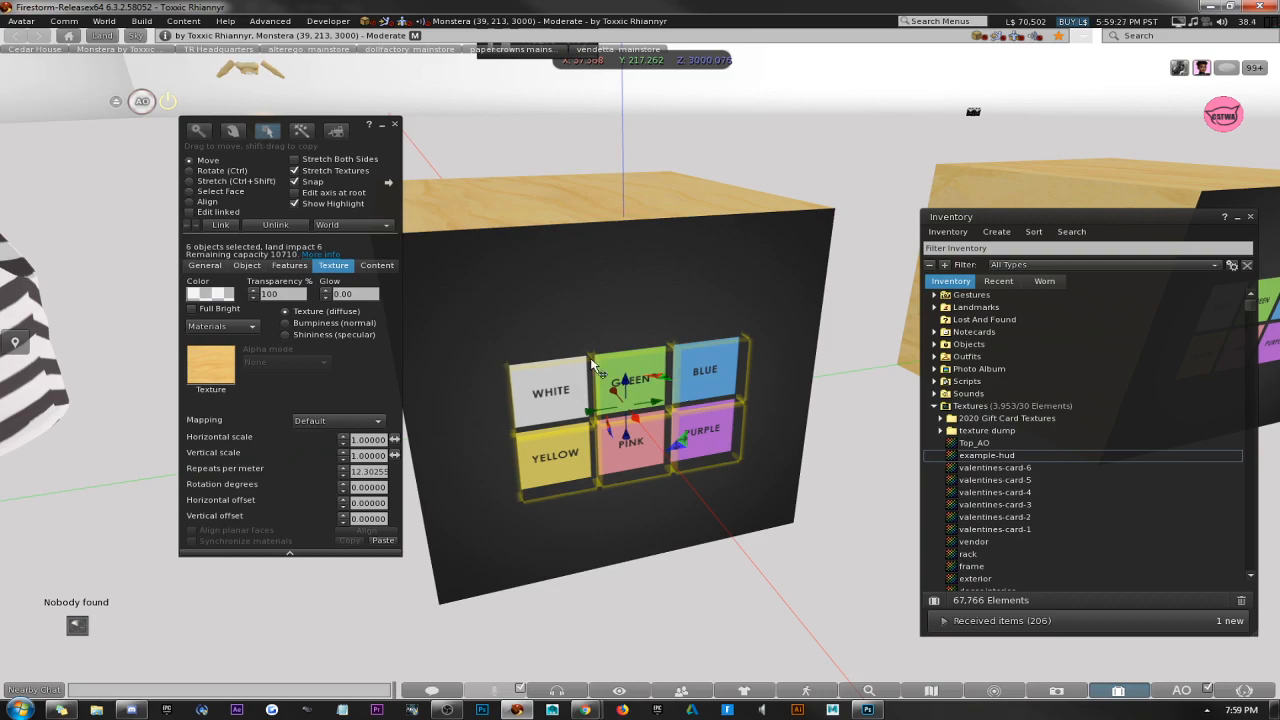
left_click(655, 250, "shift")
left_click_drag(578, 264, 545, 362, "alt")
left_click_drag(564, 314, 620, 350, "alt")
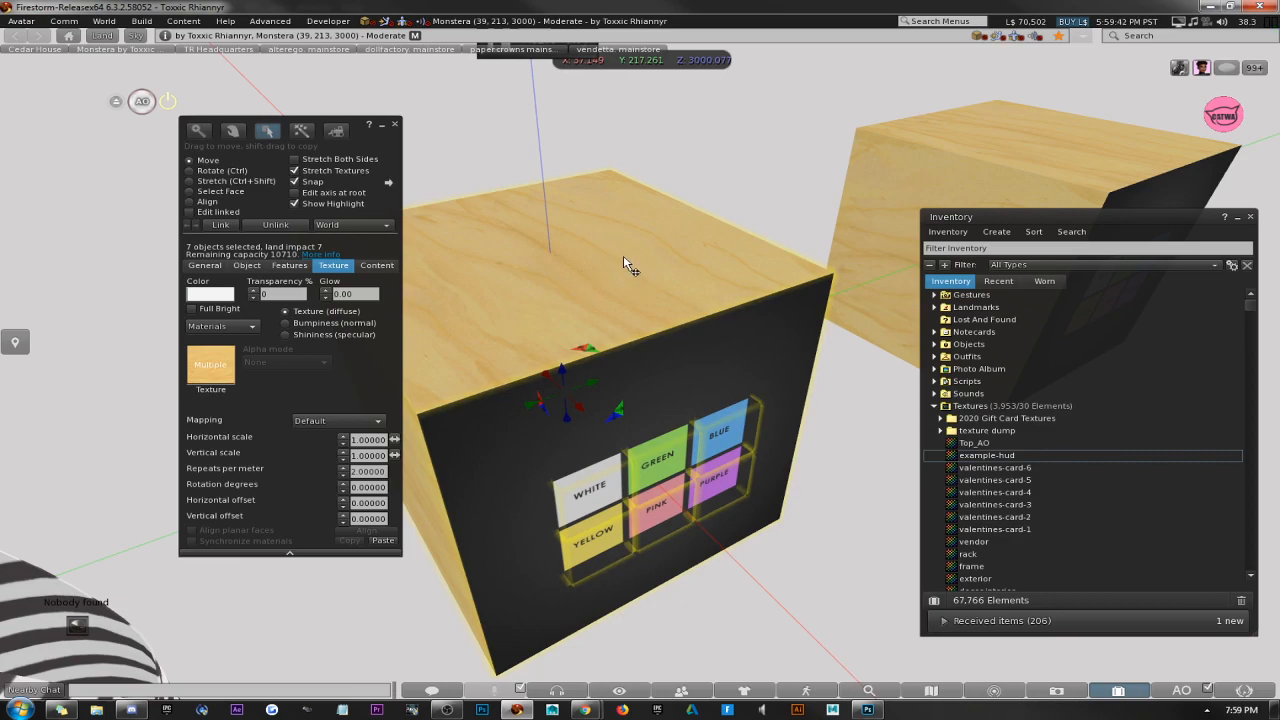
left_click(220, 224)
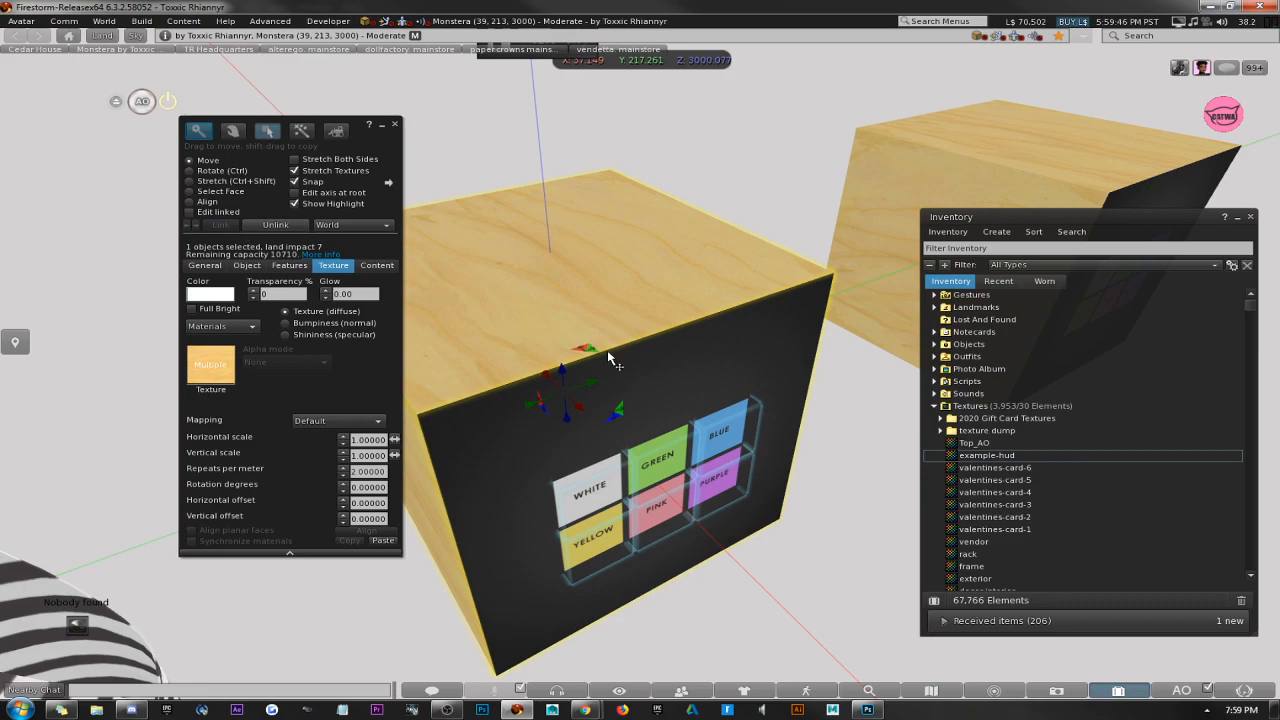
Inspect the linked HUD and the tank top in turn, comparing the highlighted root and child prims.
key("Escape")
left_click_drag(650, 380, 645, 320, "ctrl+alt")
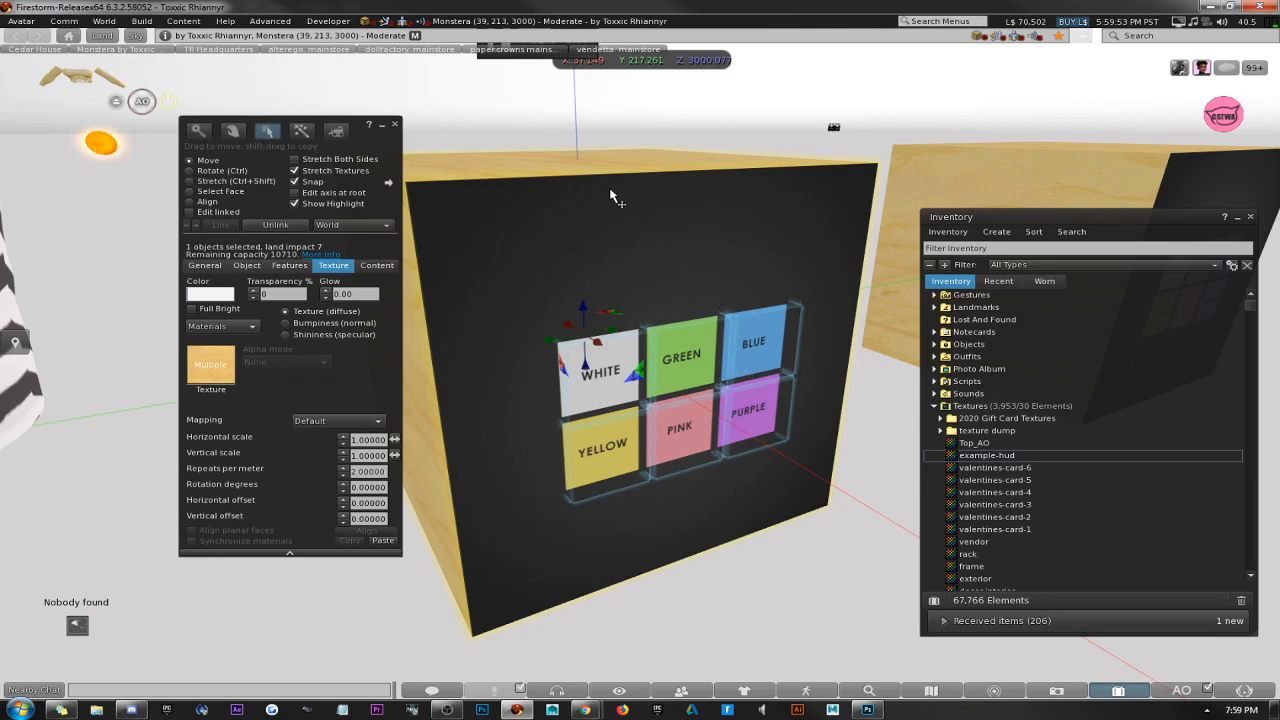
left_click_drag(578, 168, 620, 345, "alt")
left_click(448, 400)
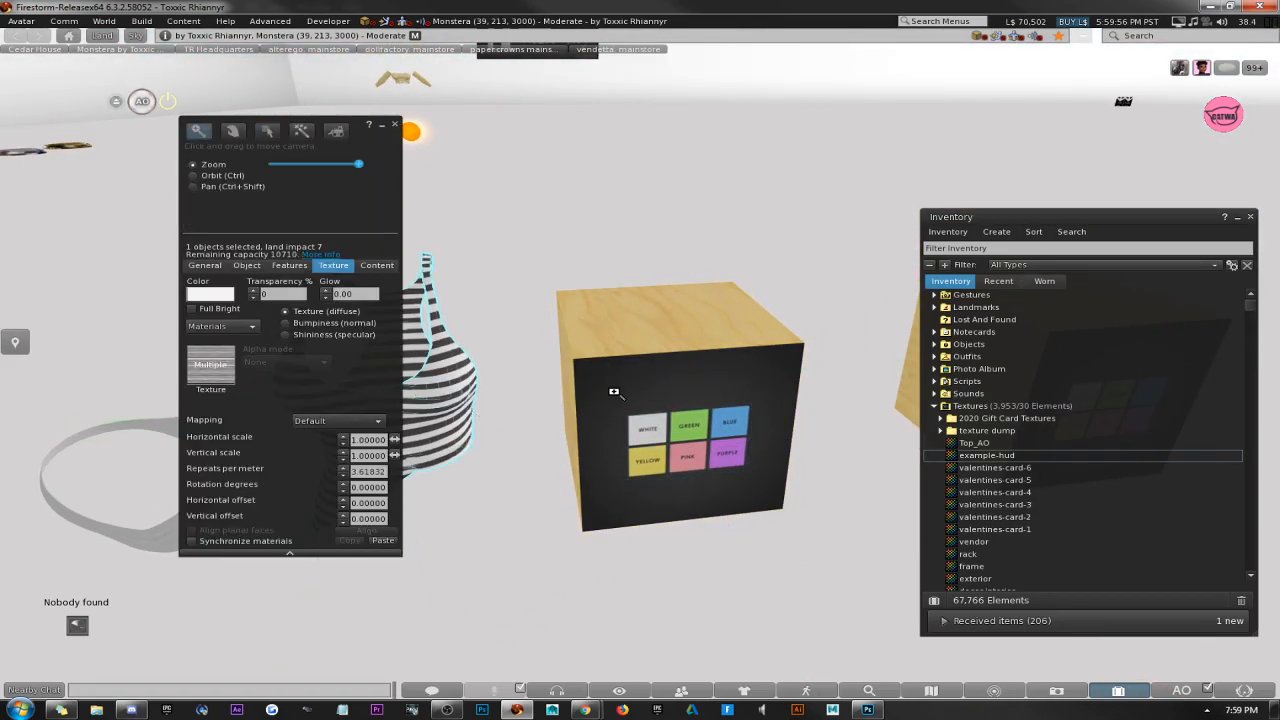
left_click_drag(614, 392, 735, 372, "alt")
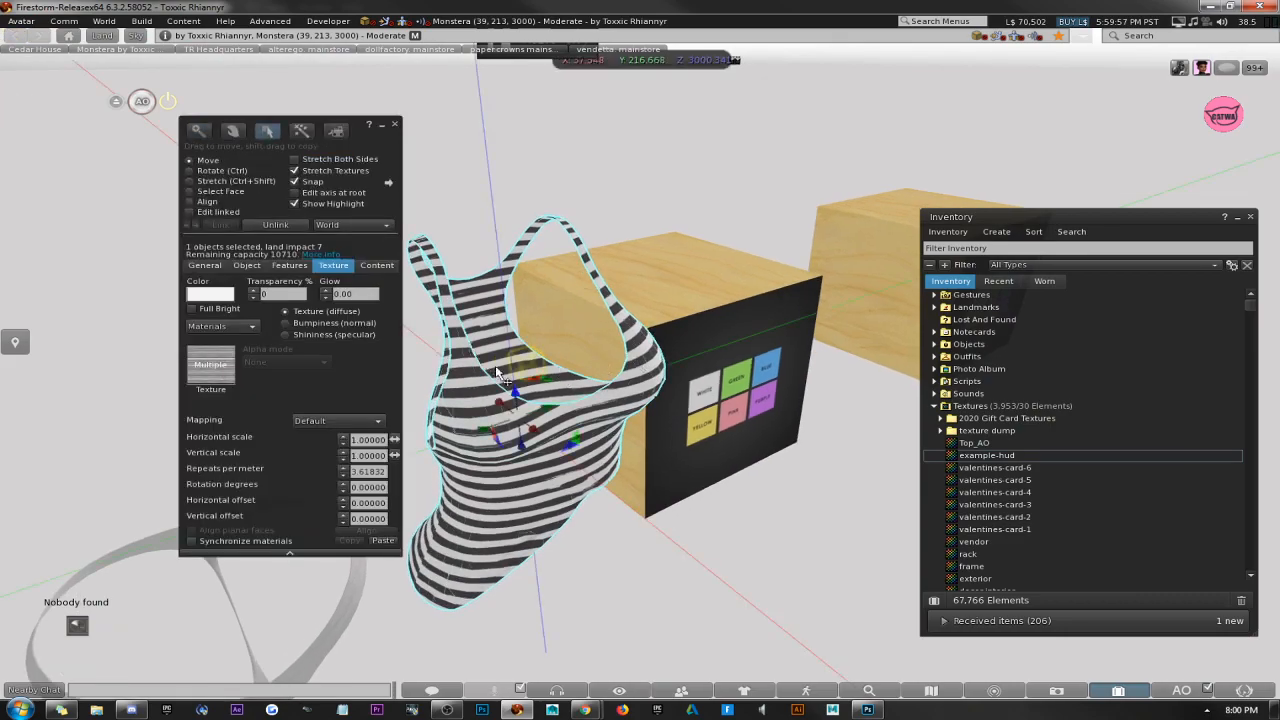
left_click(700, 332)
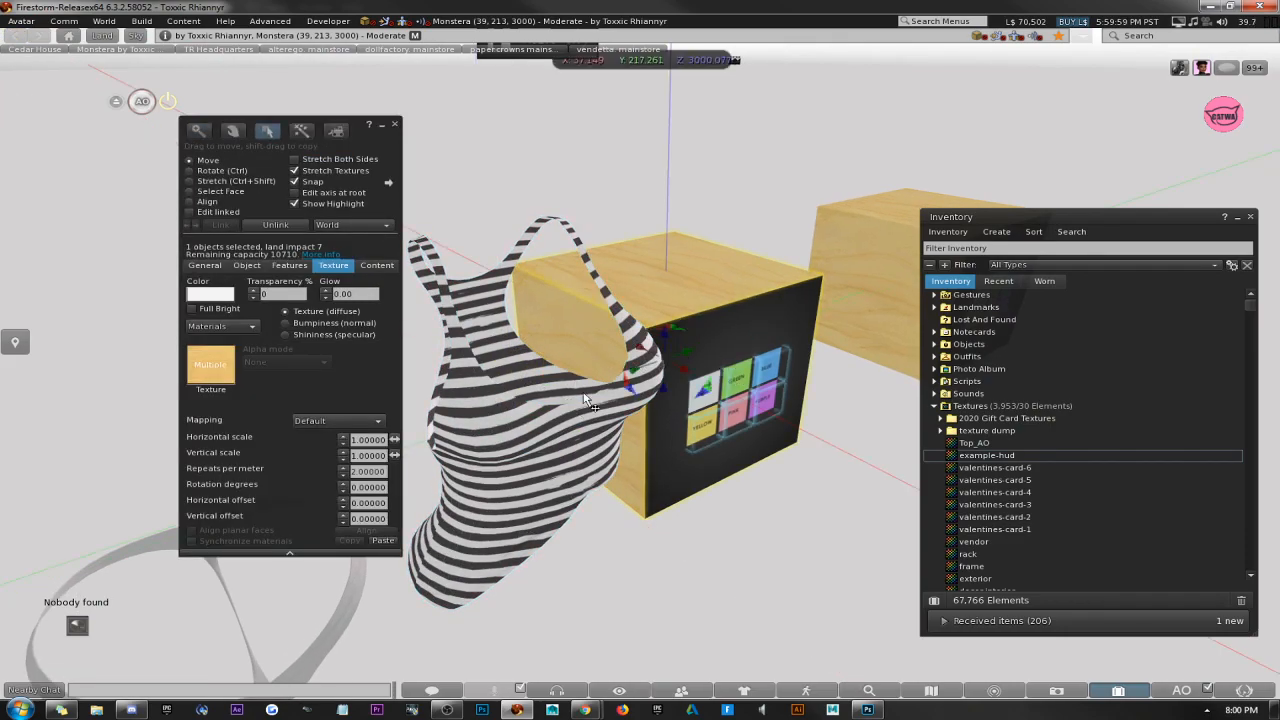
Select the linked HUD box and name it "alterego. tank top hud".
left_click_drag(731, 357, 628, 350, "alt")
left_click(626, 356)
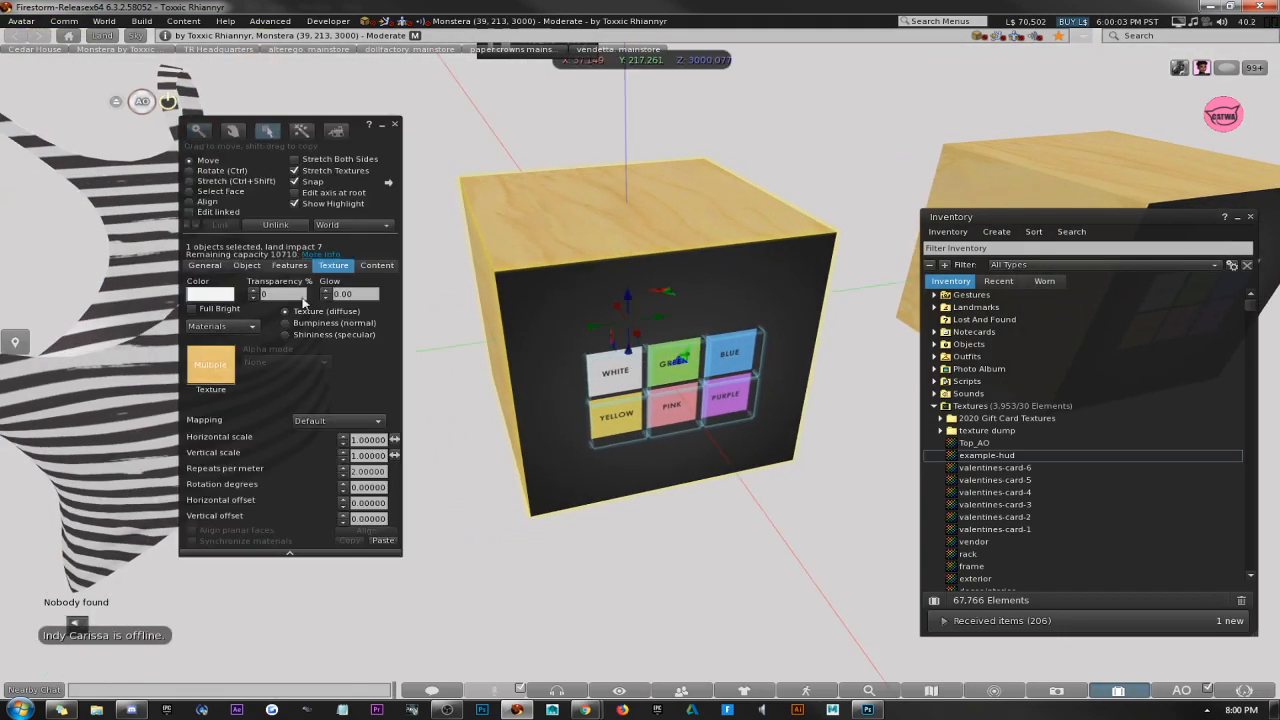
left_click(201, 266)
type("alterego")
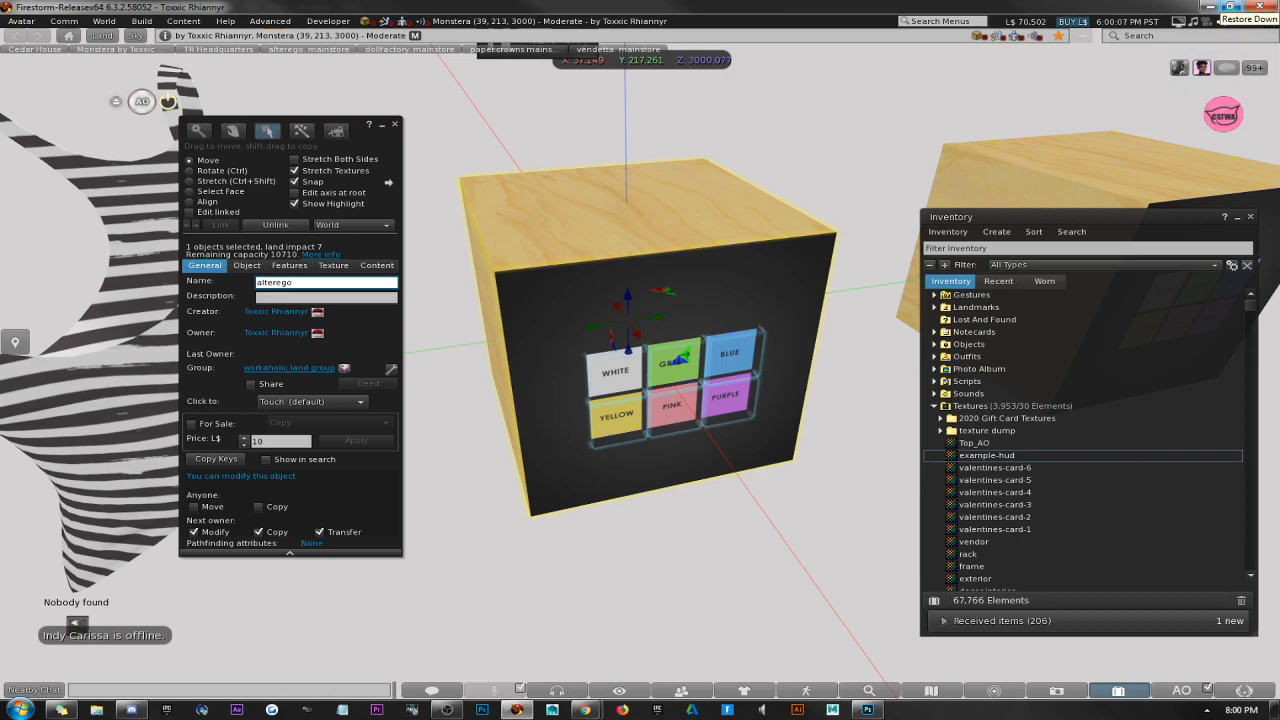
type("_tank top hu")
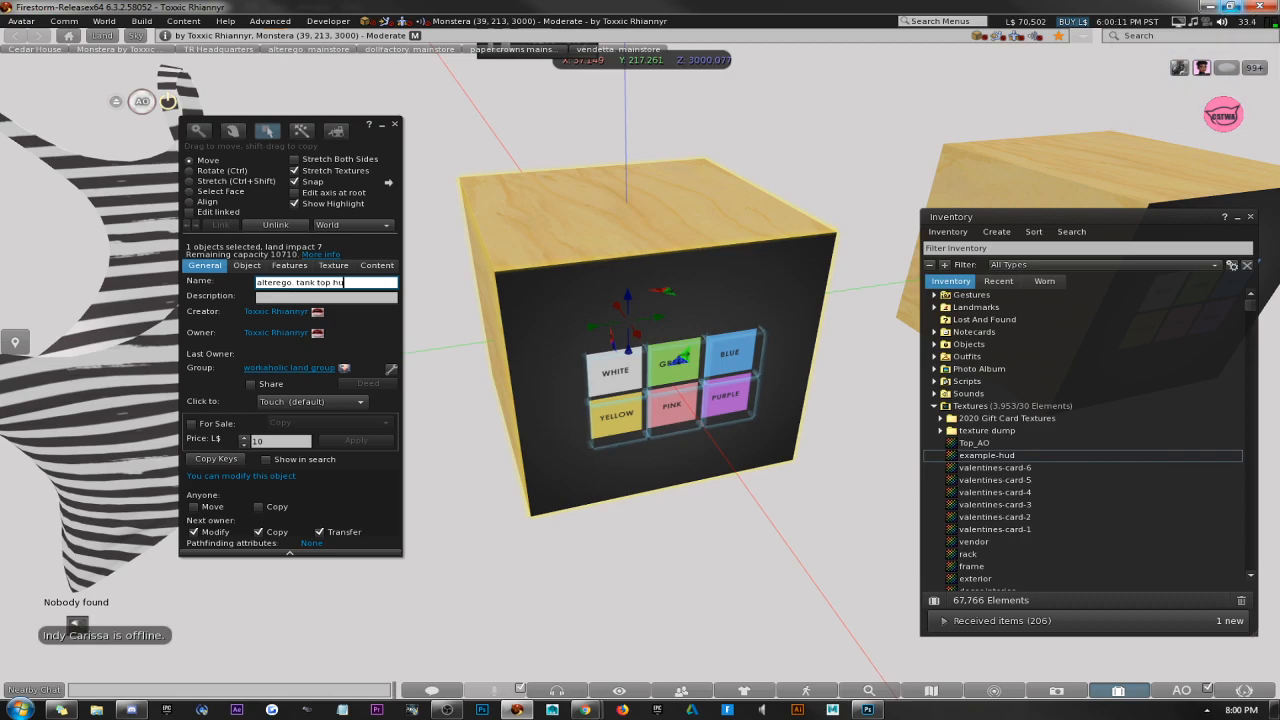
type("d")
Name the striped tank top "alterego. tank top" and close the build window.
left_click(115, 401)
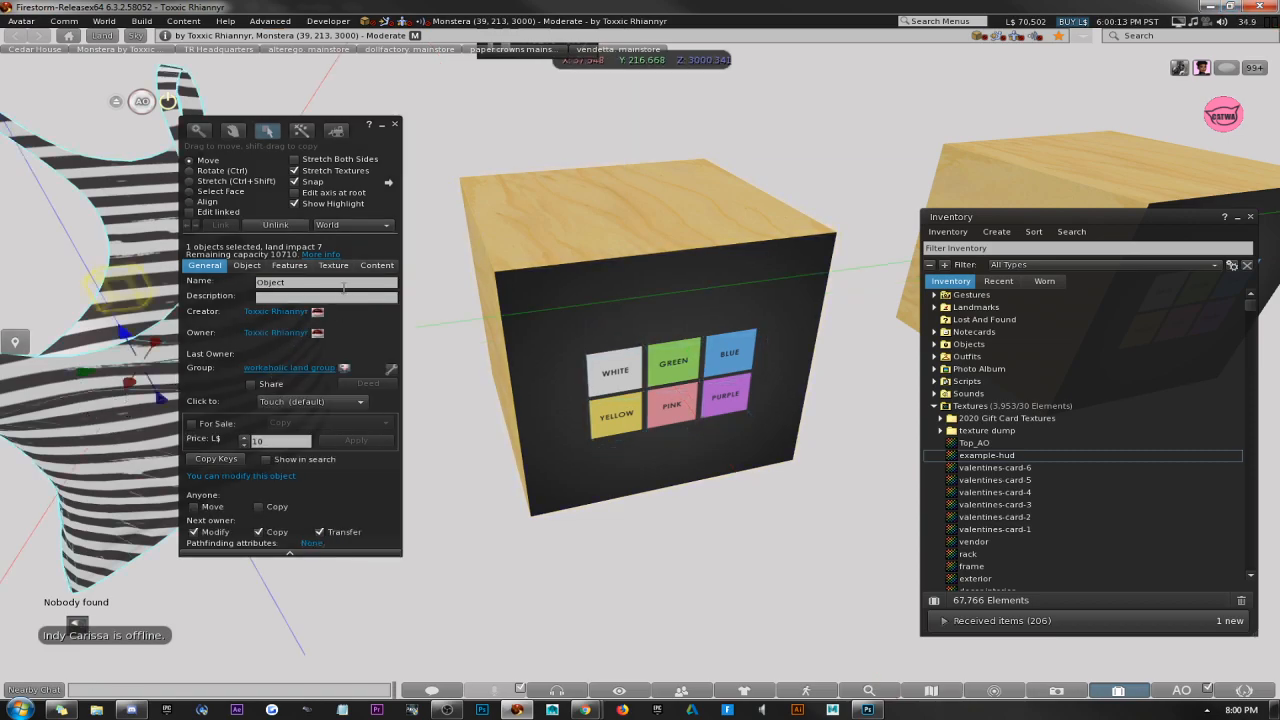
left_click(343, 287)
type("alterego")
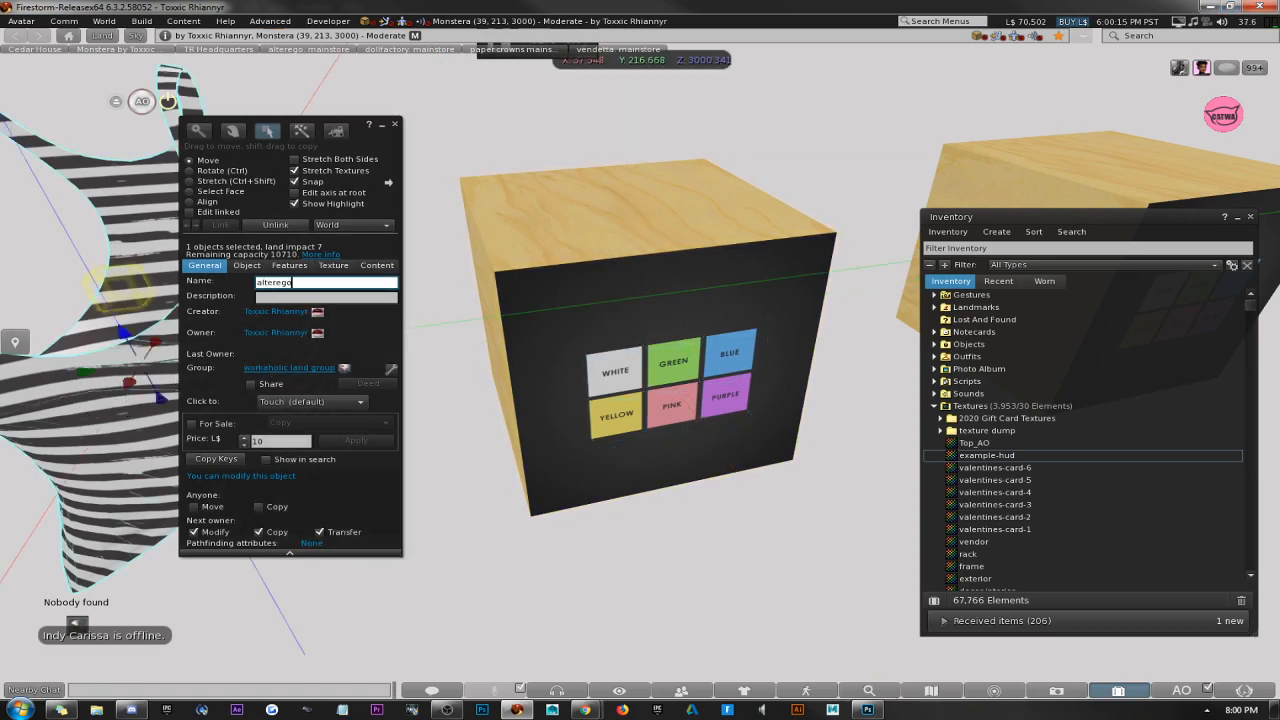
type("_tank top")
left_click(395, 124)
Reopen the tank top for editing and compare its name with the HUD's name.
left_click_drag(612, 310, 685, 305, "ctrl+alt")
right_click(427, 329)
left_click(467, 362)
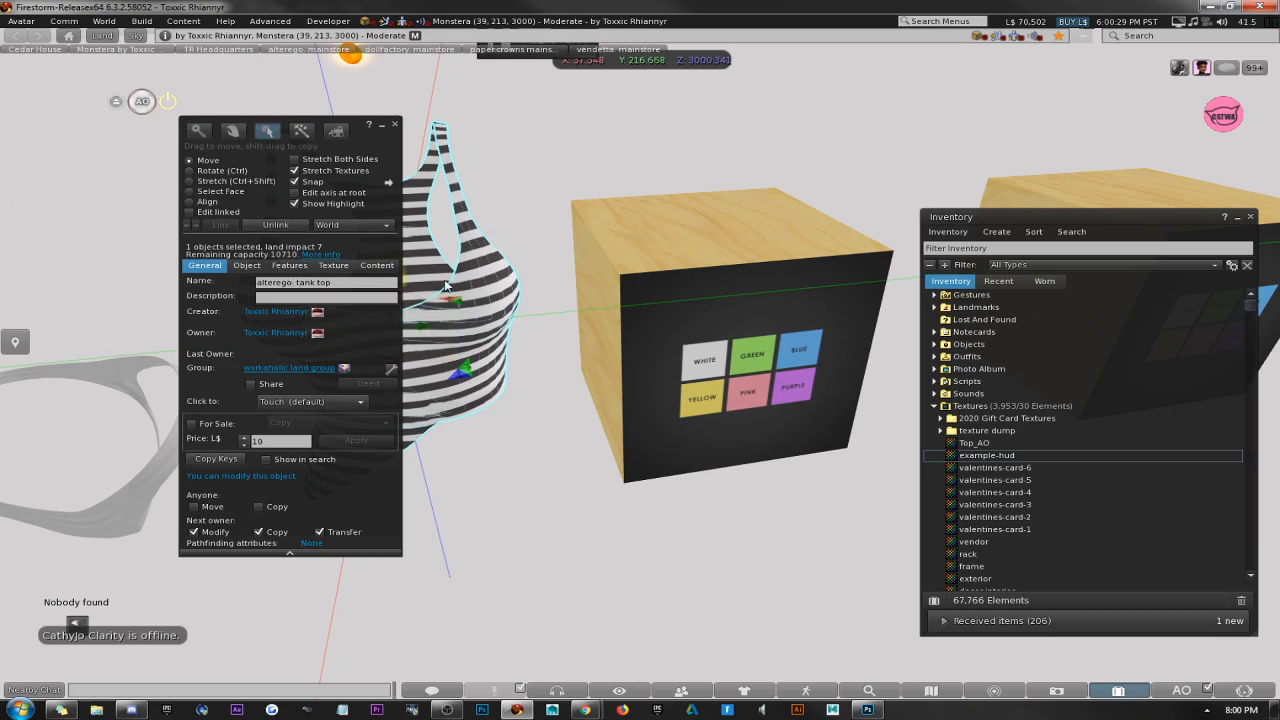
left_click(333, 282)
left_click(326, 285)
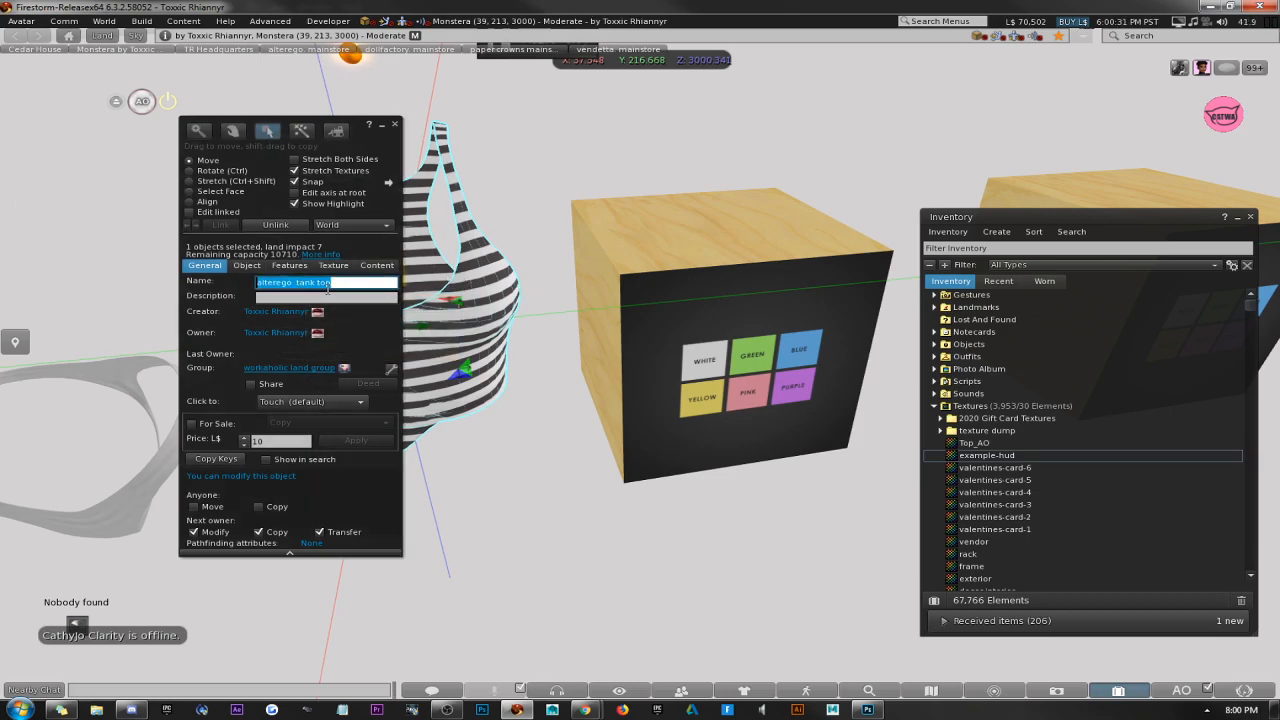
left_click(798, 337)
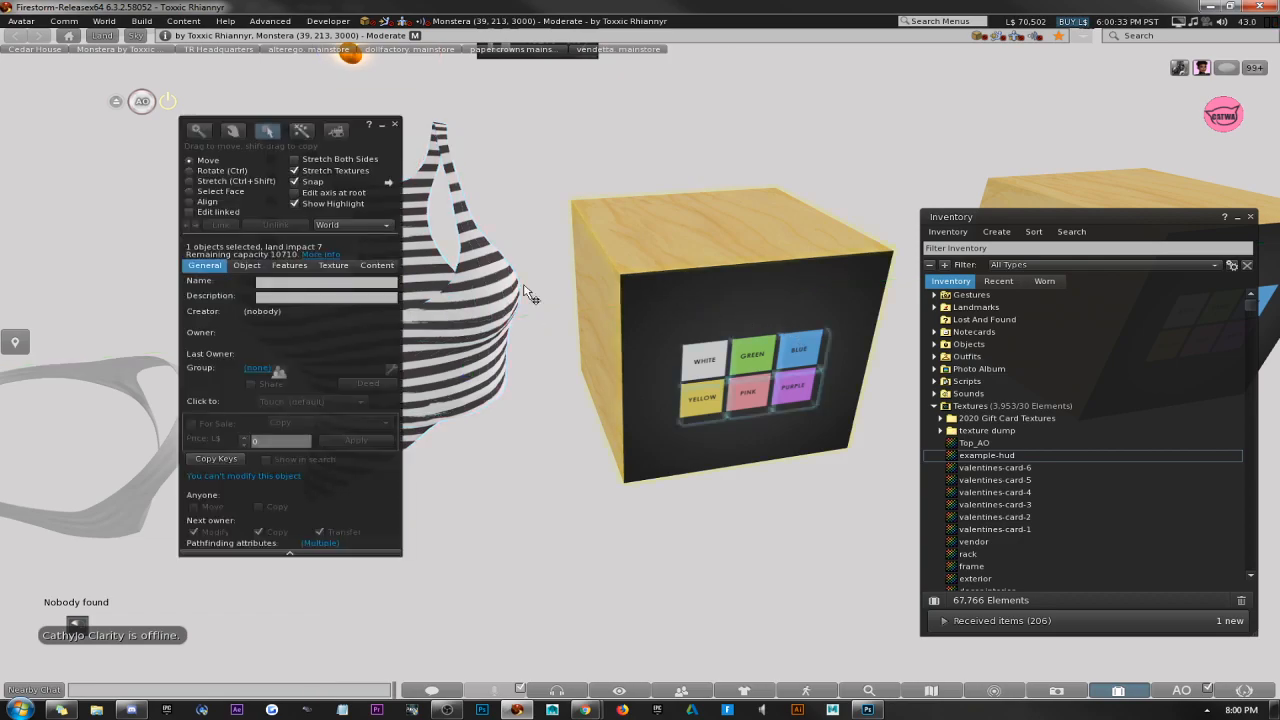
Filter the inventory for "encry" to locate the BoSH scripts, and clear the filter to show their whole folder.
left_click(944, 249)
type("encry")
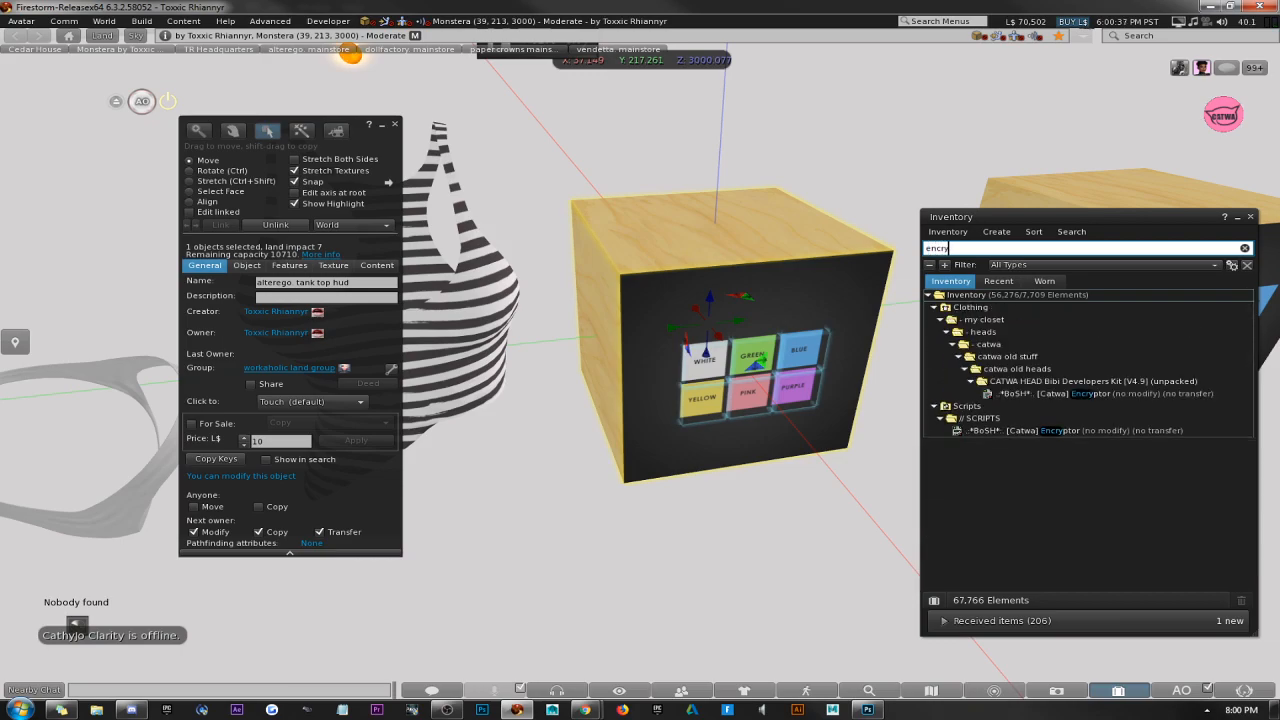
left_click(1051, 432)
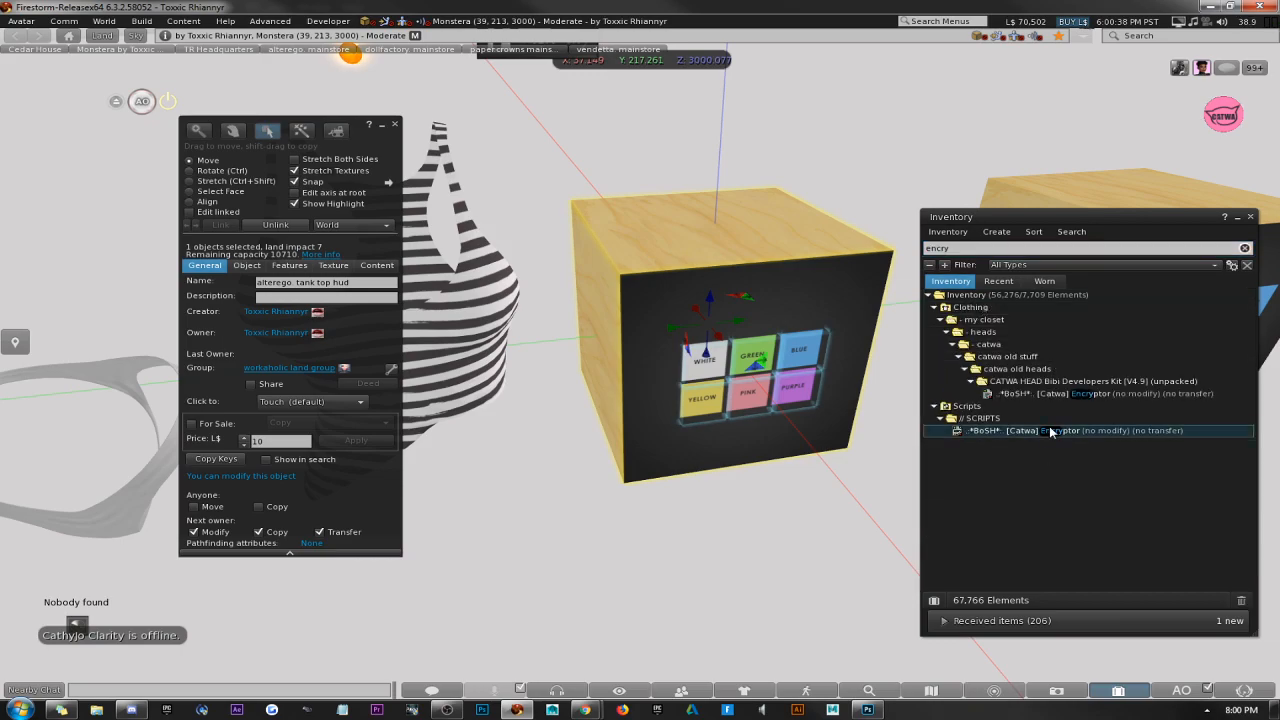
left_click(965, 248)
key("BackSpace")
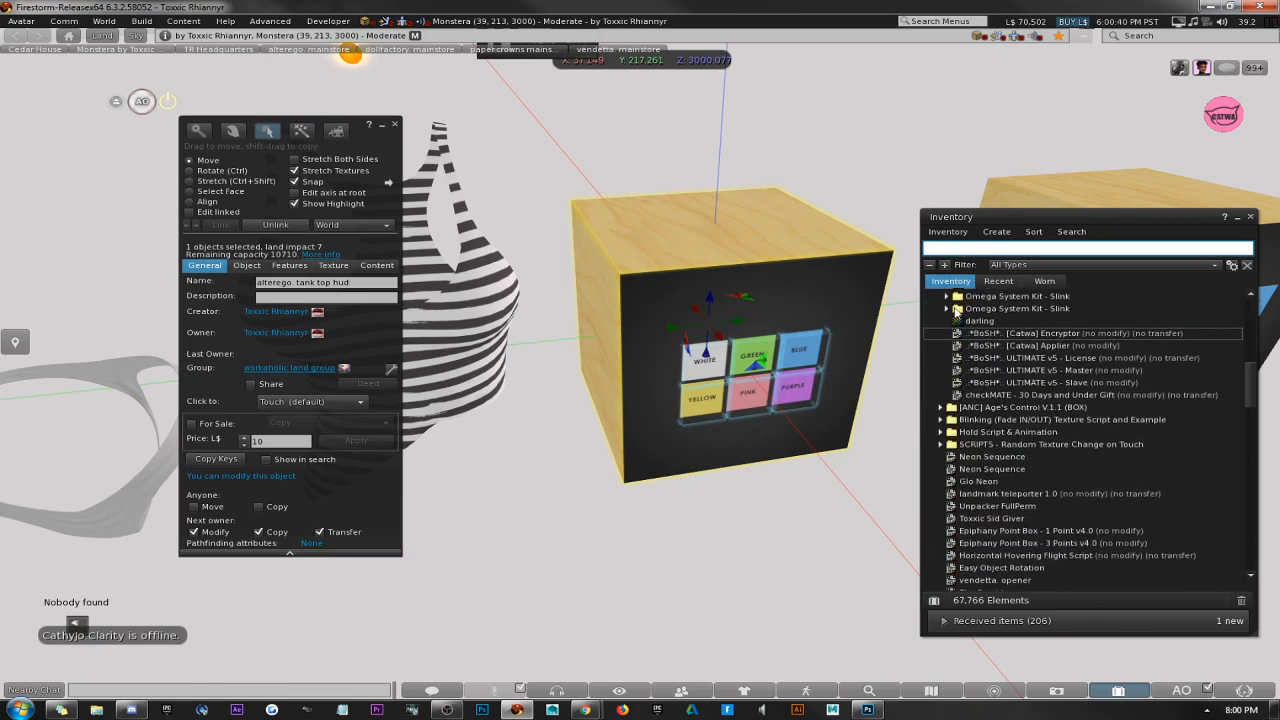
left_click_drag(1022, 222, 1114, 207)
left_click(1071, 408)
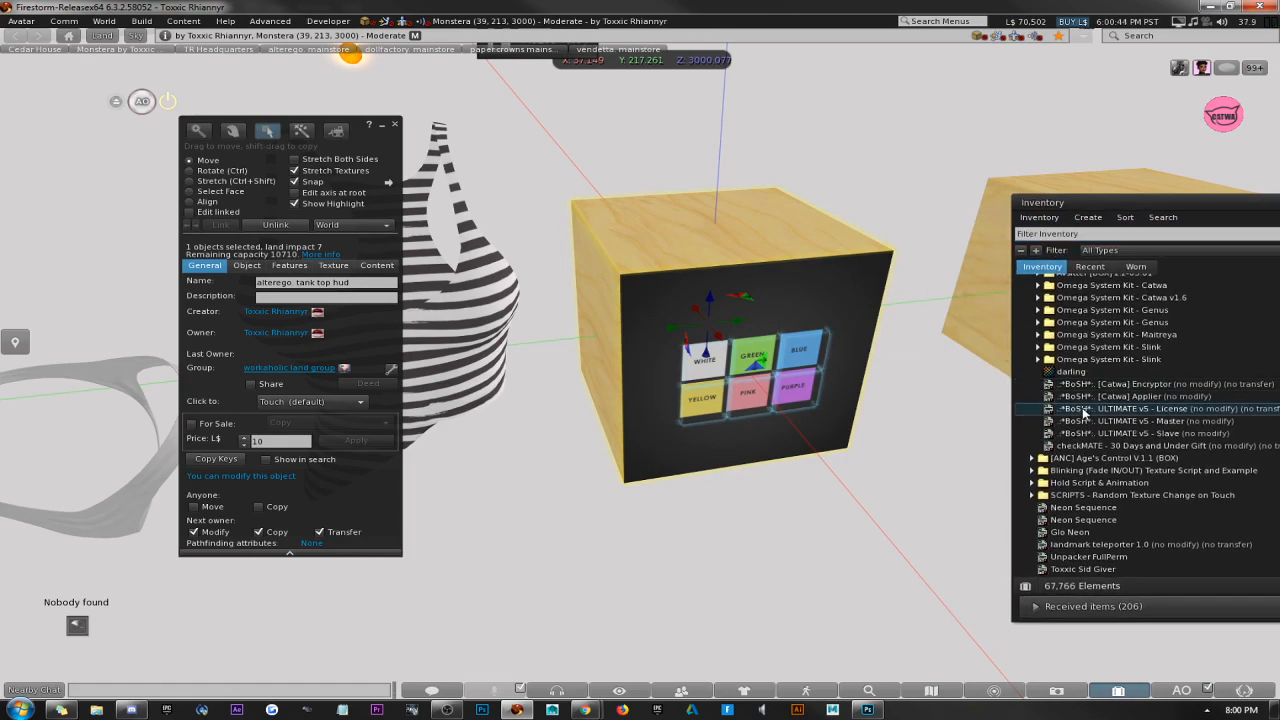
Review the BoSH ULTIMATE v5 License and Slave scripts, and check the HUD and tank top that need scripts.
left_click_drag(366, 148, 284, 180)
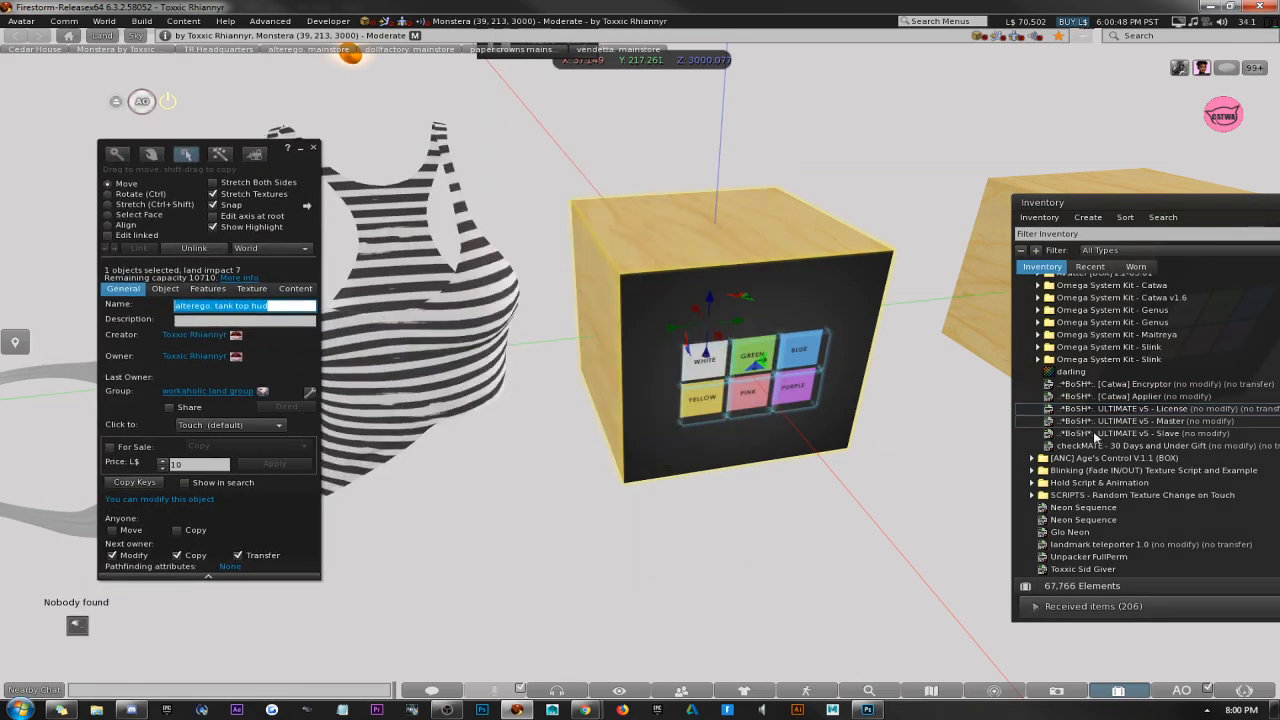
left_click(1148, 433)
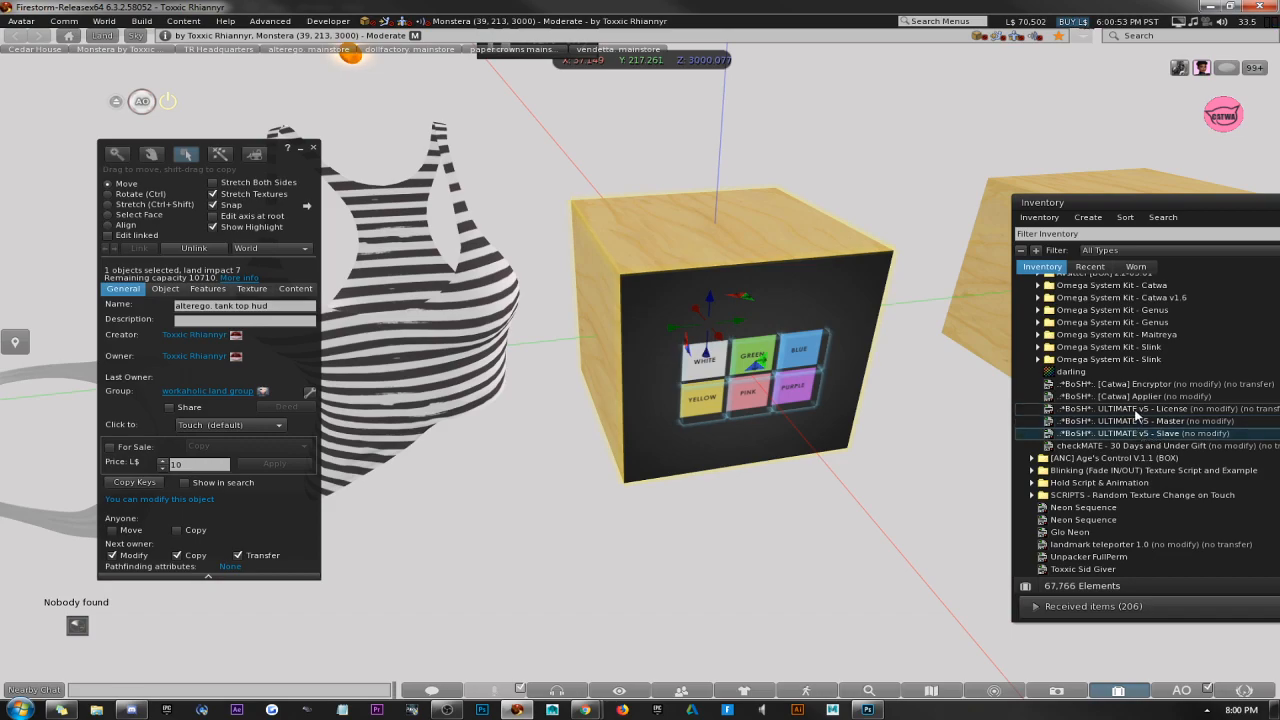
left_click(1135, 410)
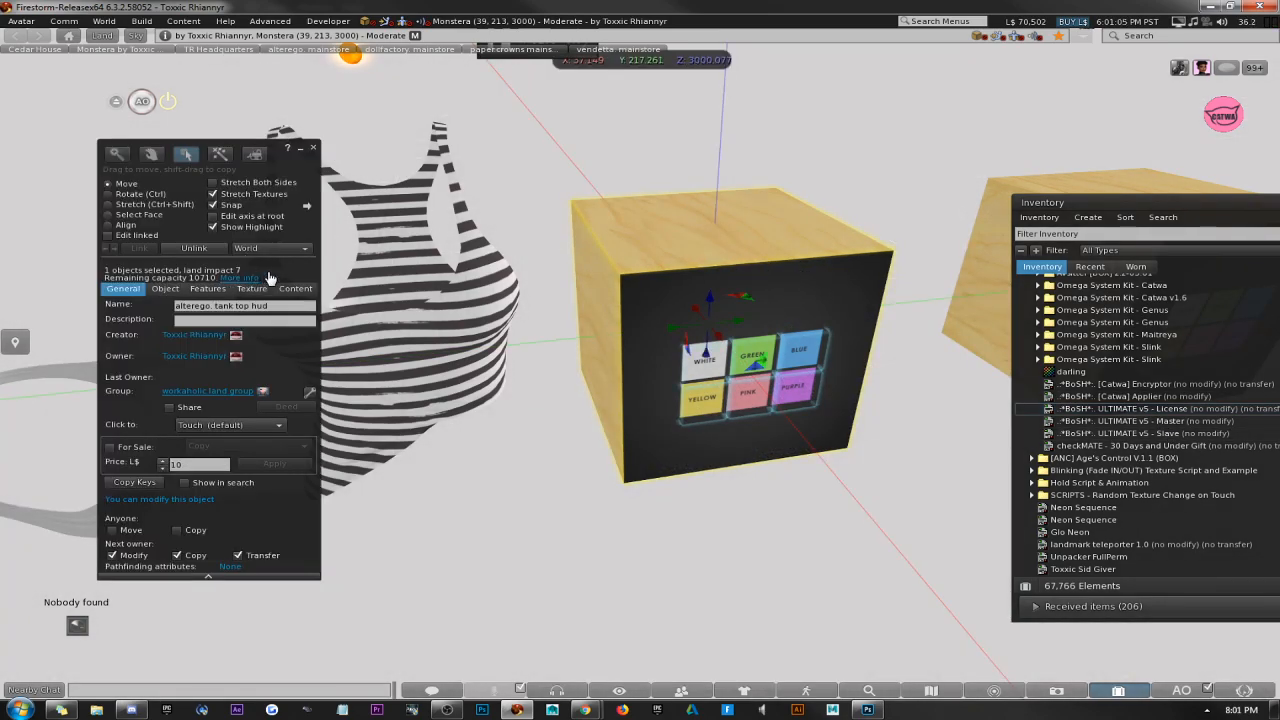
left_click_drag(284, 267, 229, 291)
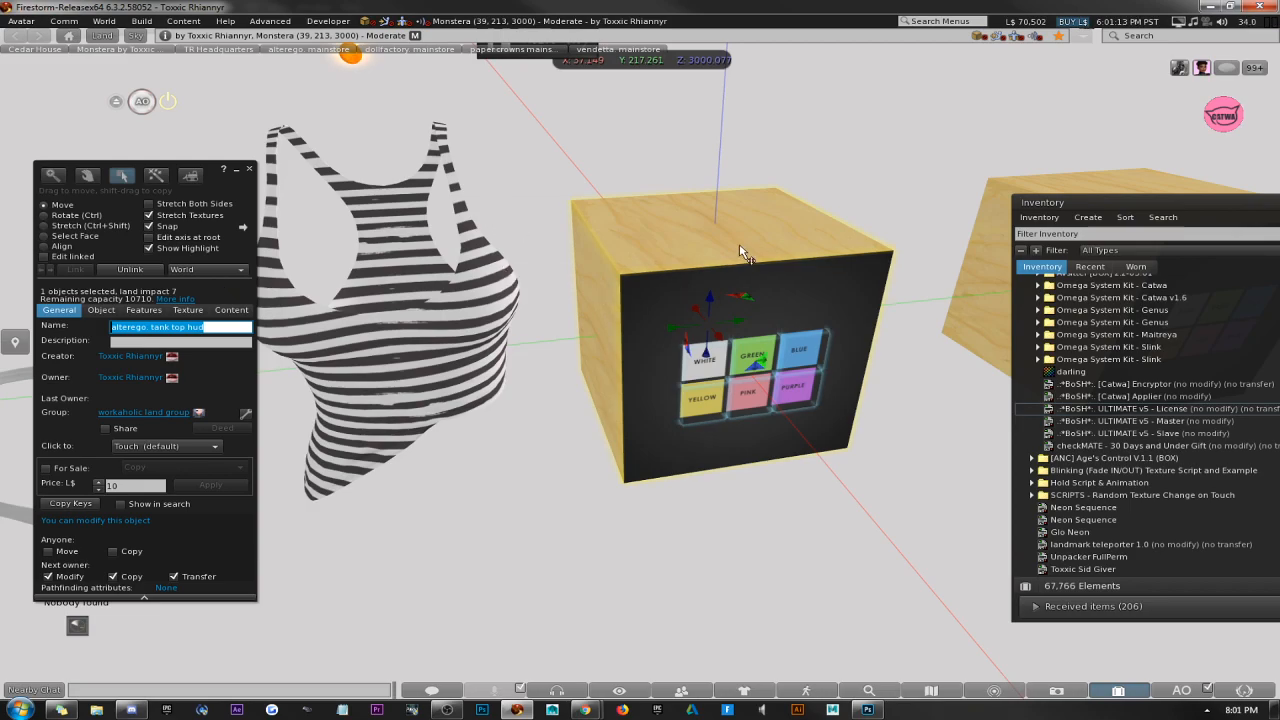
left_click(766, 278)
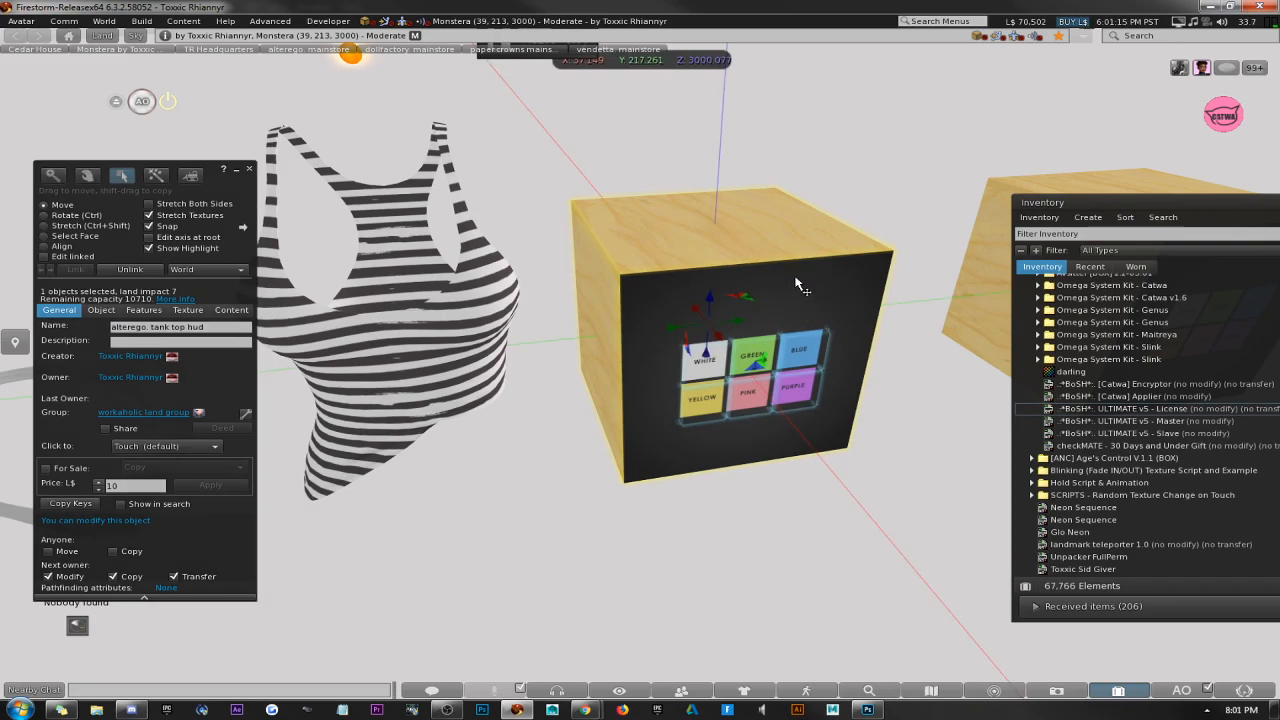
left_click(372, 342)
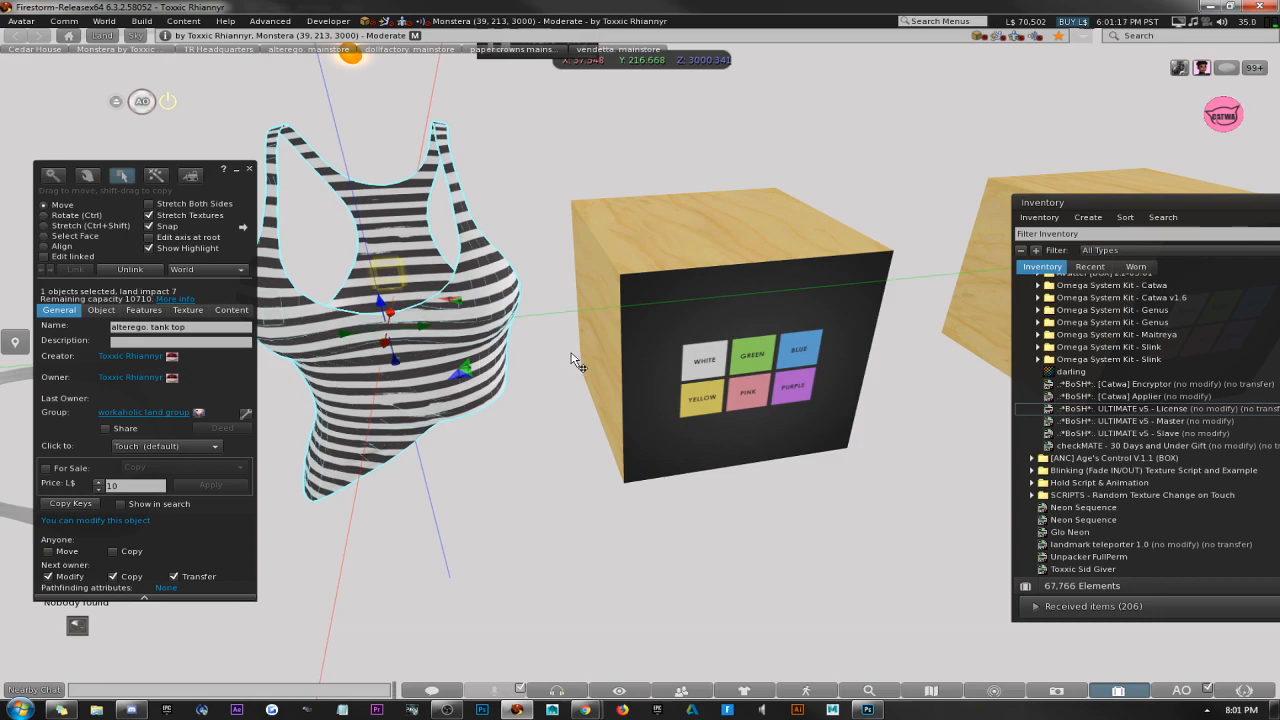
Add the BoSH ULTIMATE v5 License and Master scripts to the HUD's contents and close the build window.
left_click(832, 382)
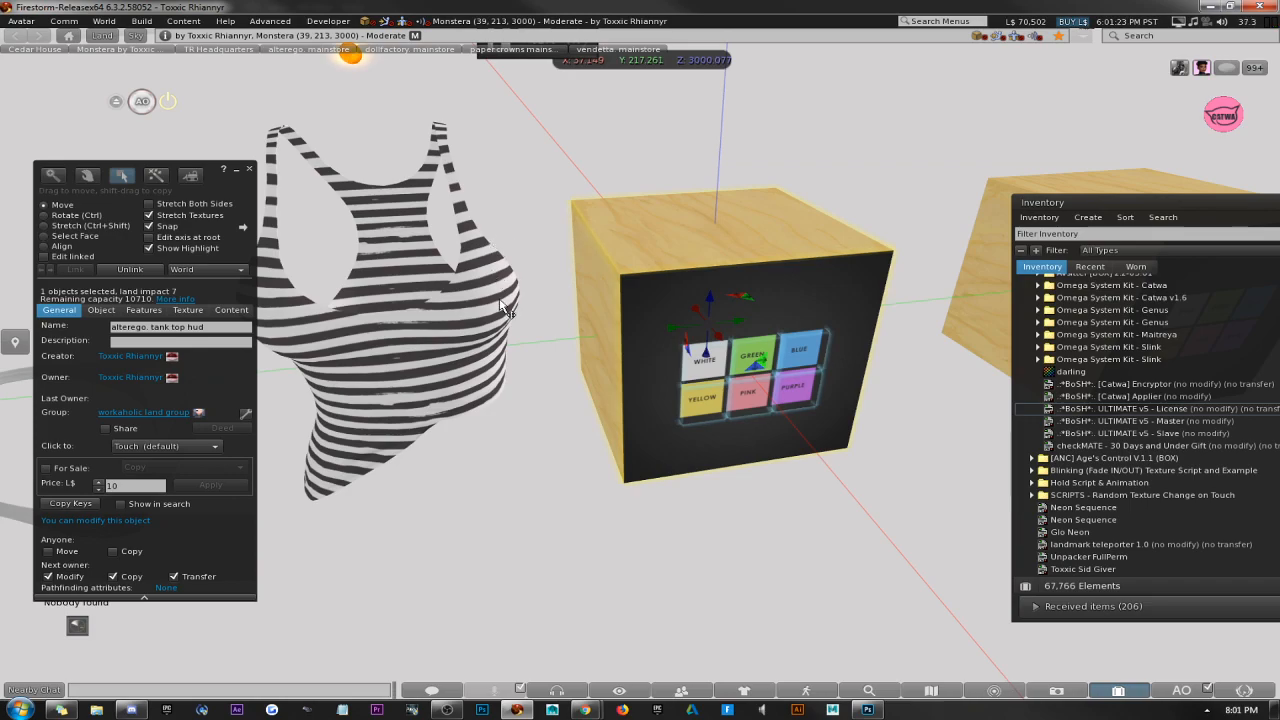
left_click(231, 310)
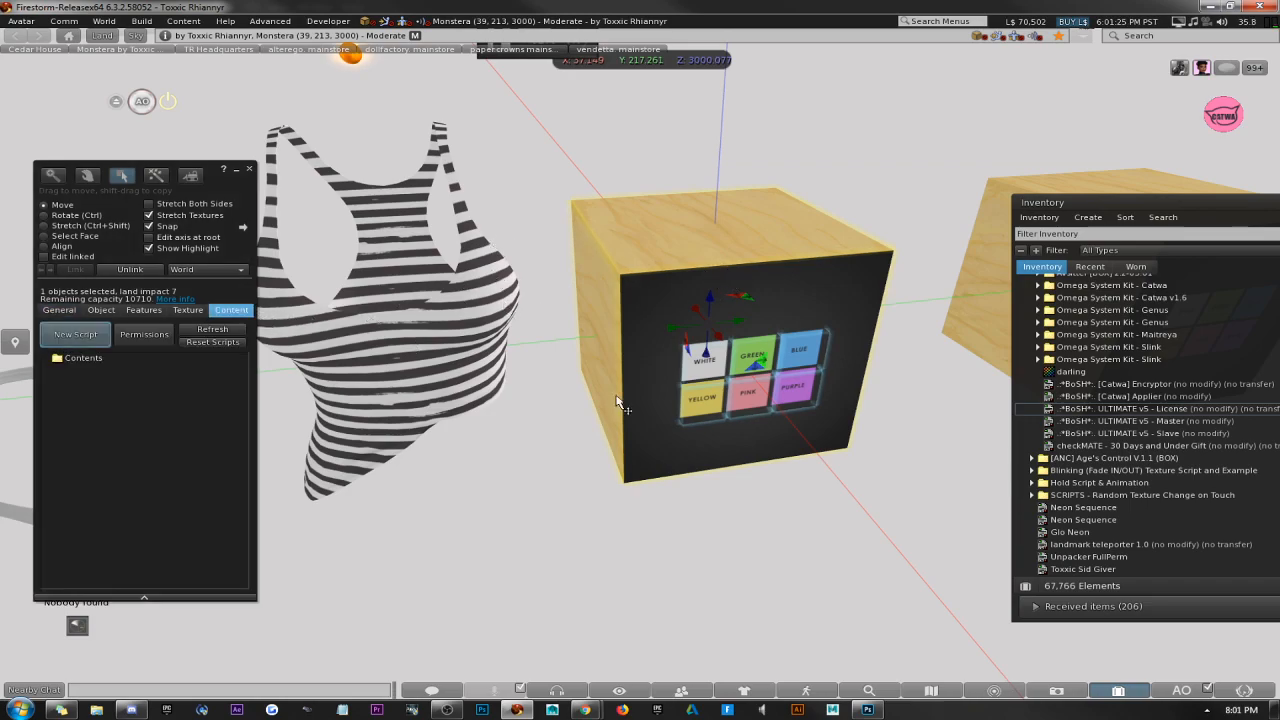
left_click(1168, 411)
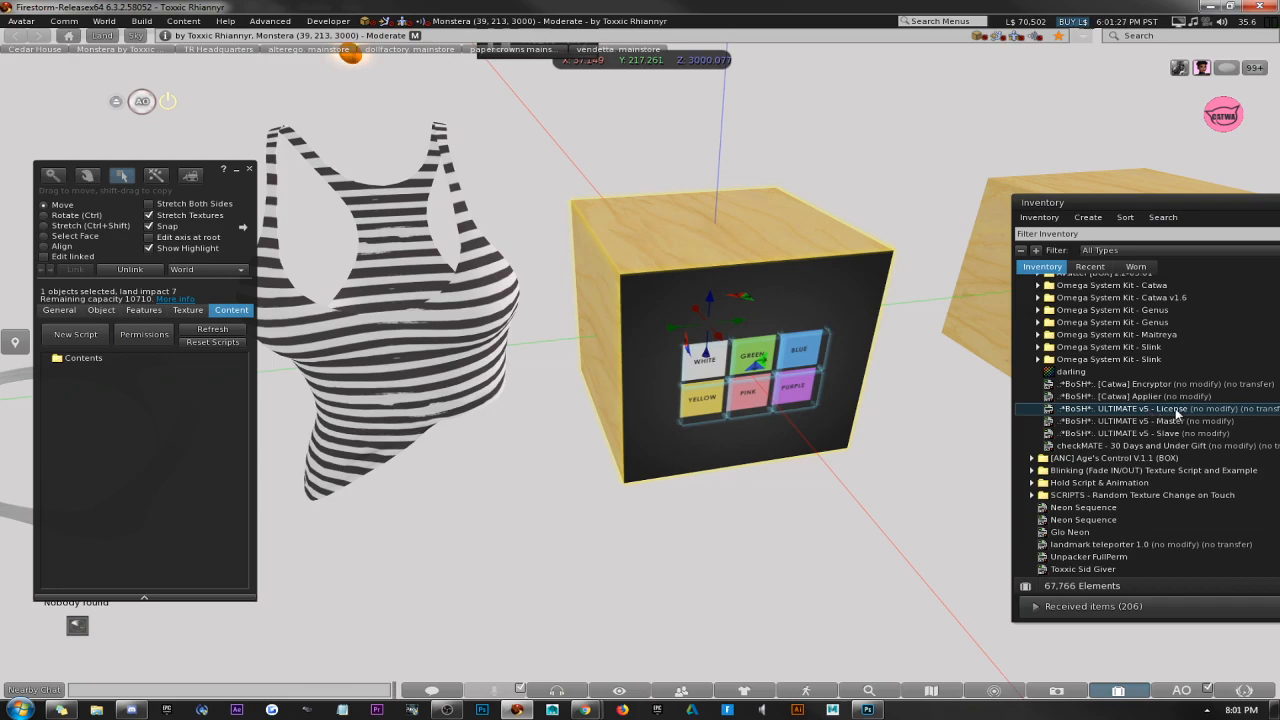
left_click_drag(1137, 410, 181, 427)
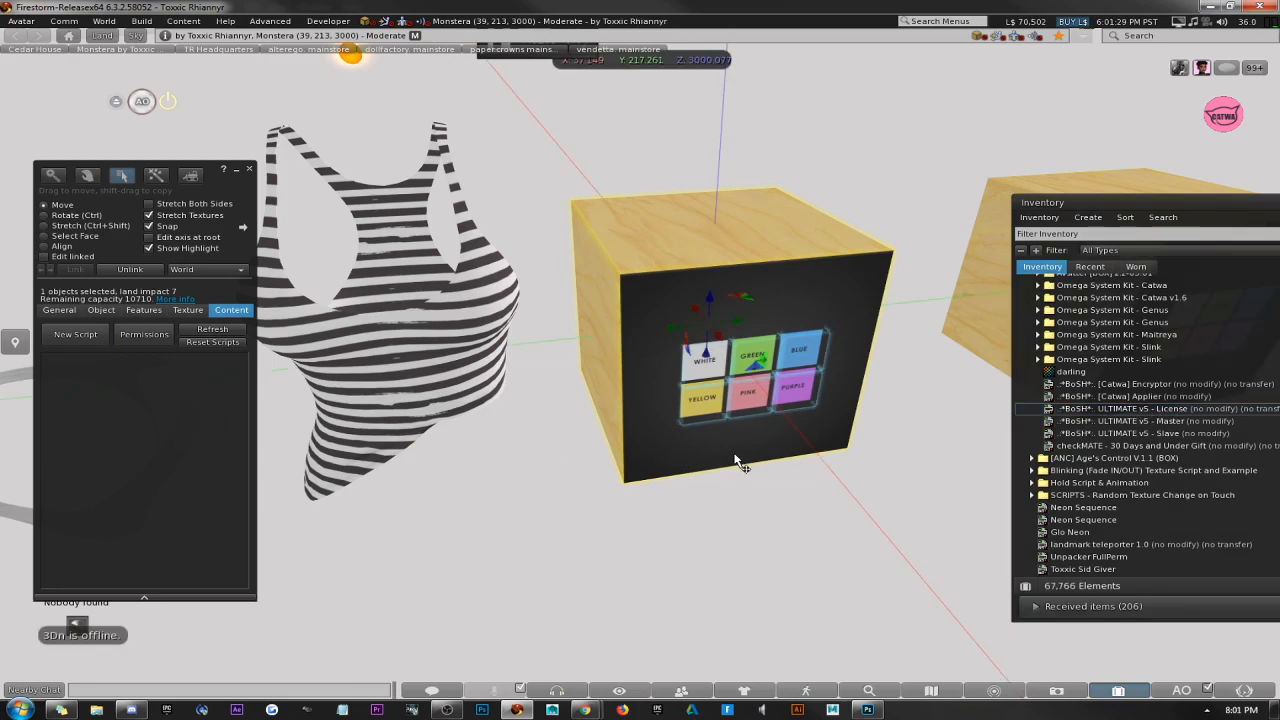
left_click(1147, 421)
left_click_drag(1178, 421, 88, 438)
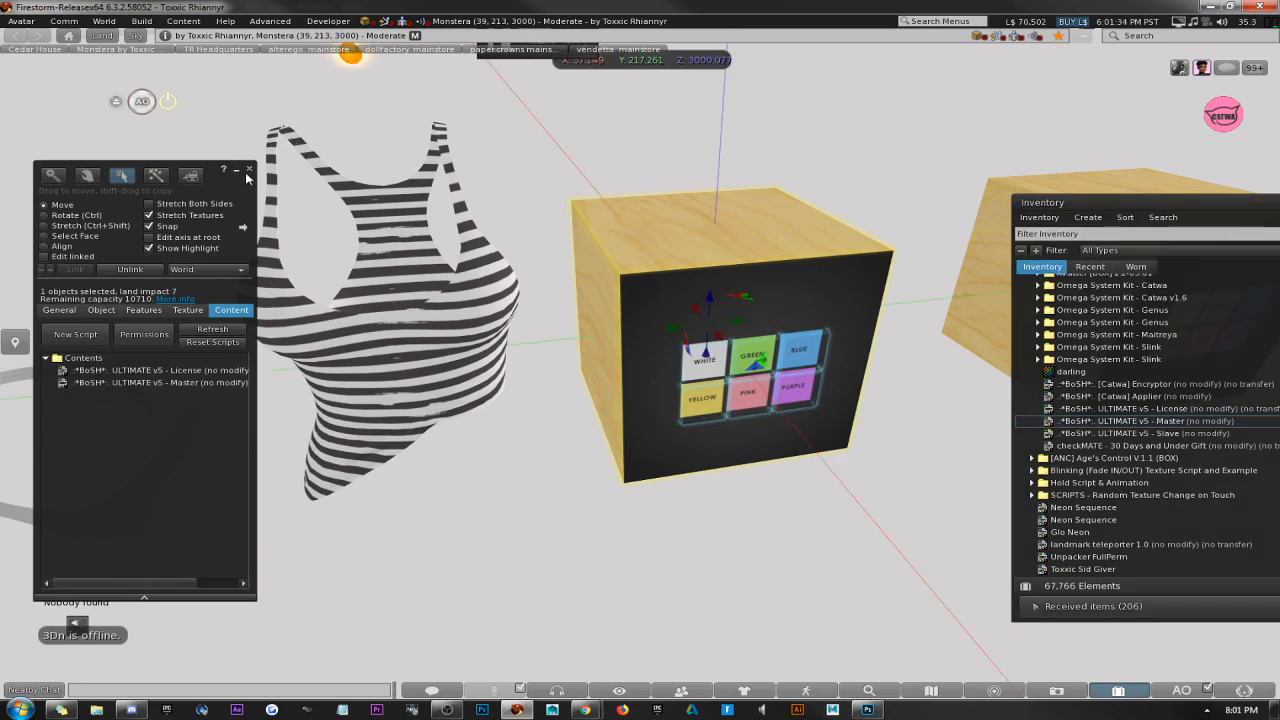
left_click(250, 169)
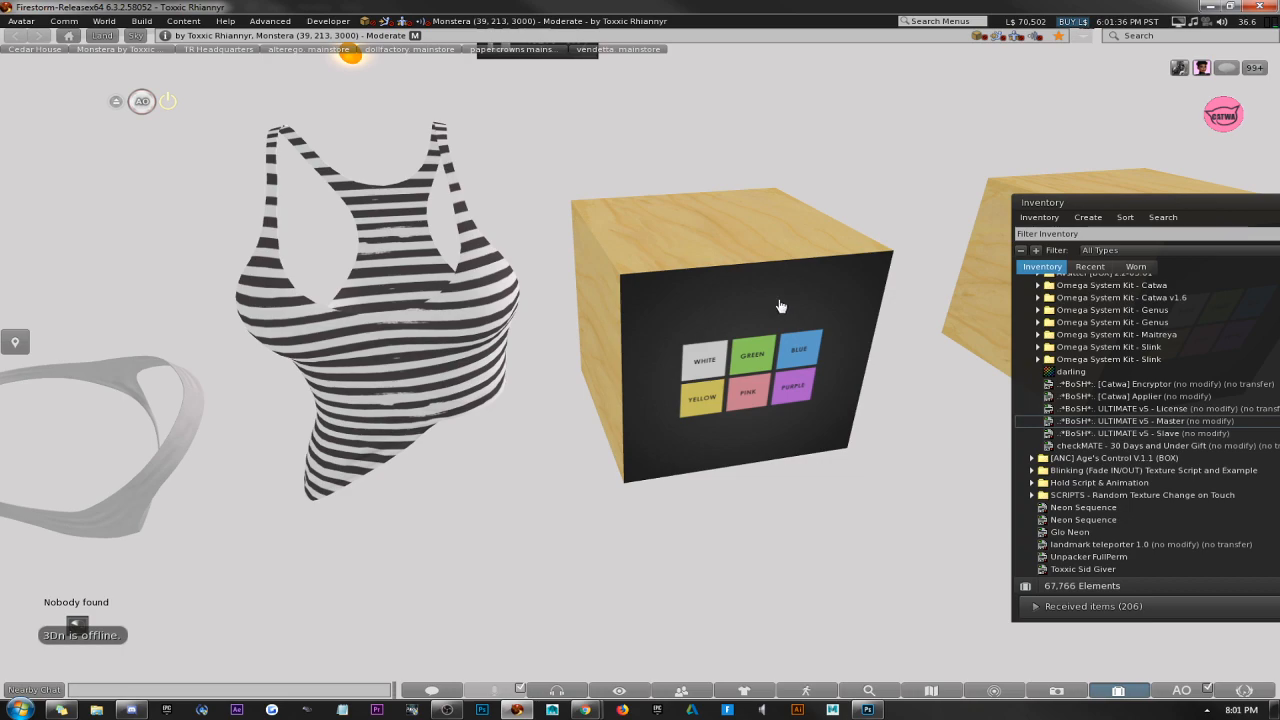
Add the BoSH ULTIMATE v5 License and Slave scripts to the tank top's contents and close the build window.
right_click(466, 307)
left_click(492, 329)
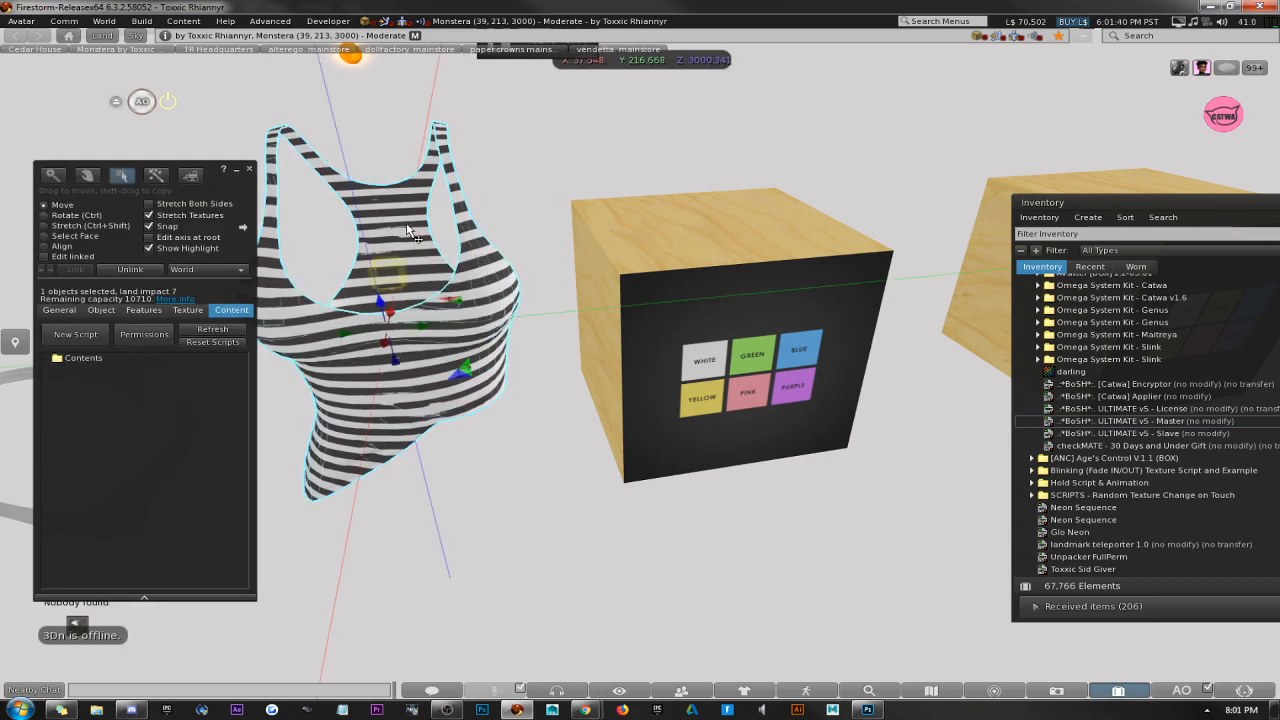
left_click_drag(1100, 408, 145, 400)
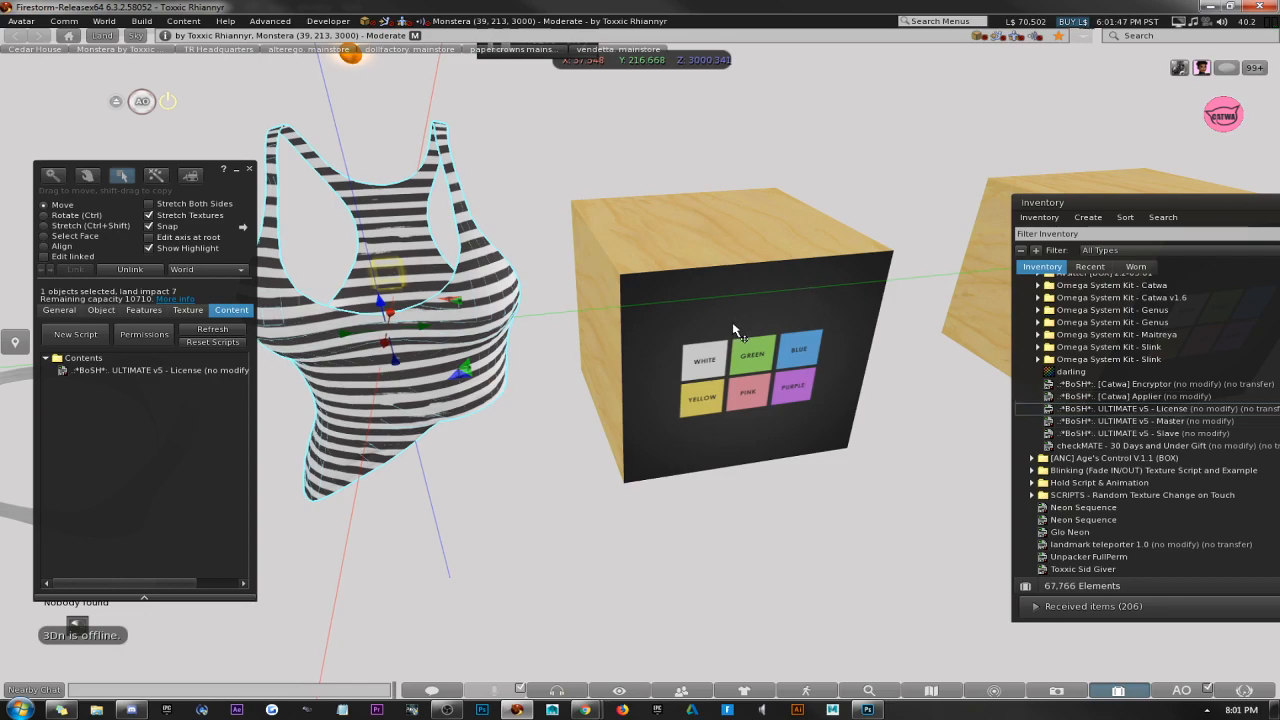
left_click_drag(1123, 435, 338, 427)
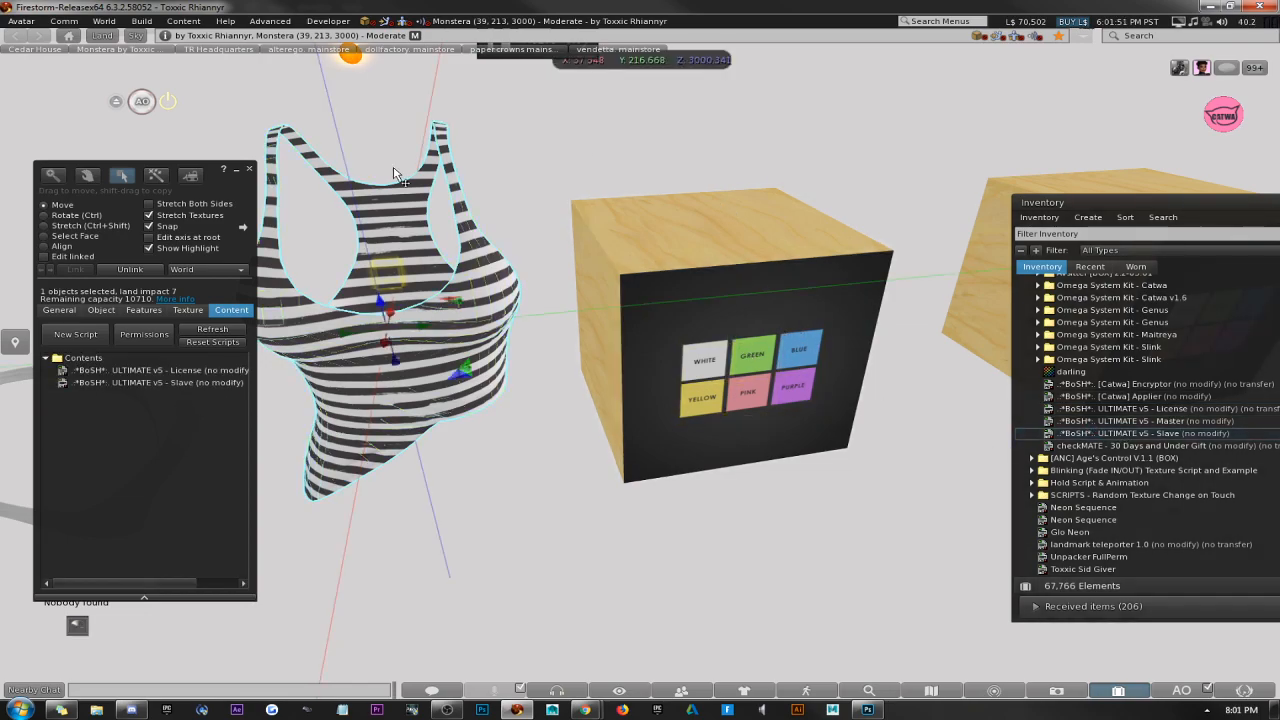
left_click(249, 173)
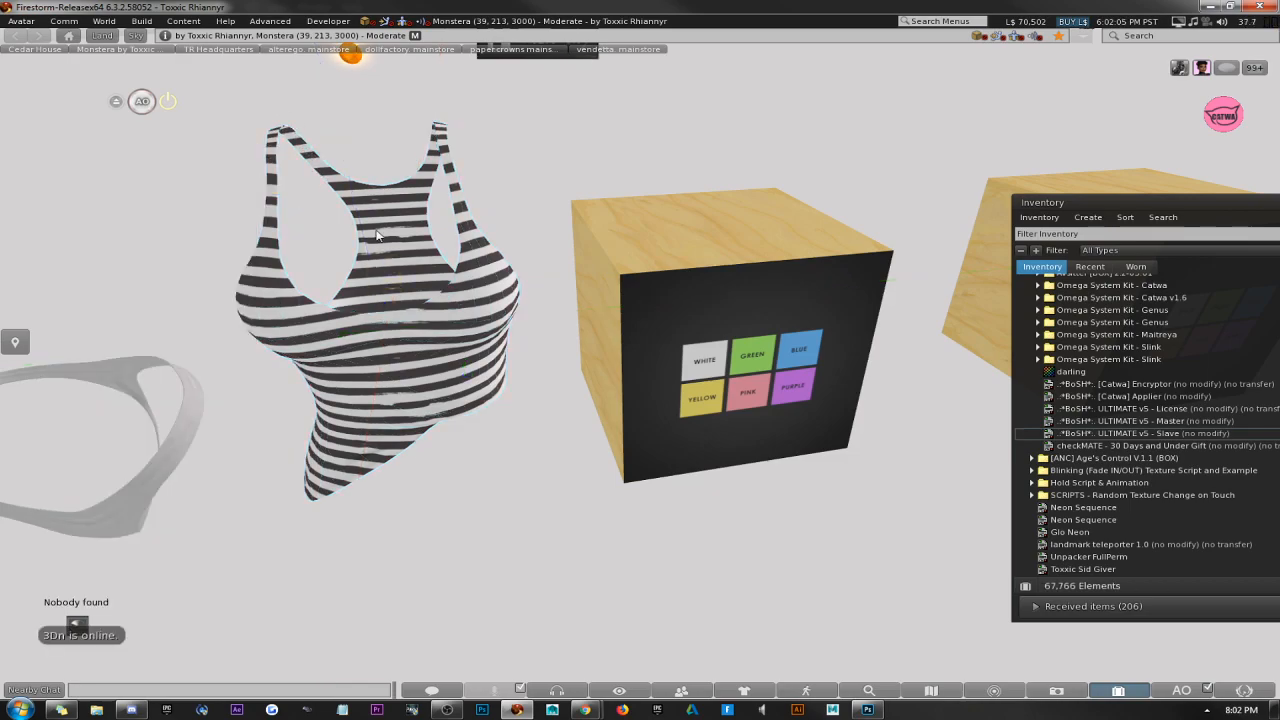
Open the HUD's general properties and examine the two parts of its script-generated description.
right_click(646, 312)
left_click(620, 285)
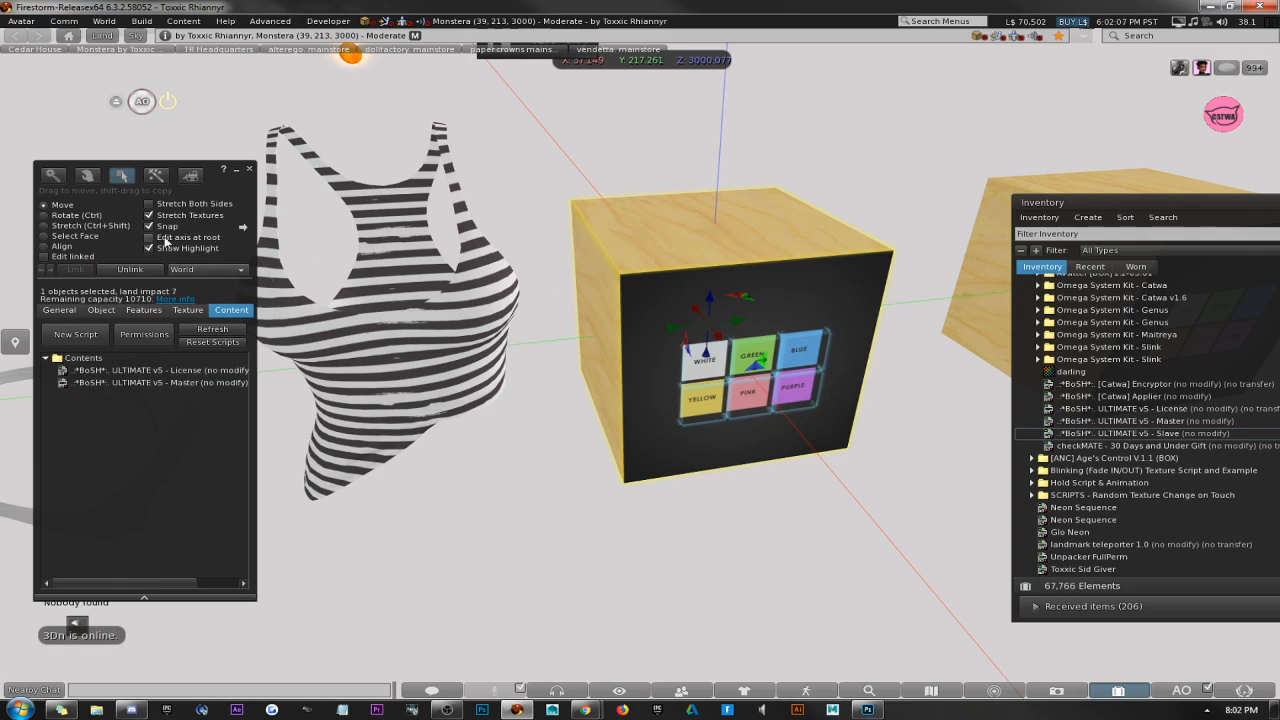
left_click(60, 310)
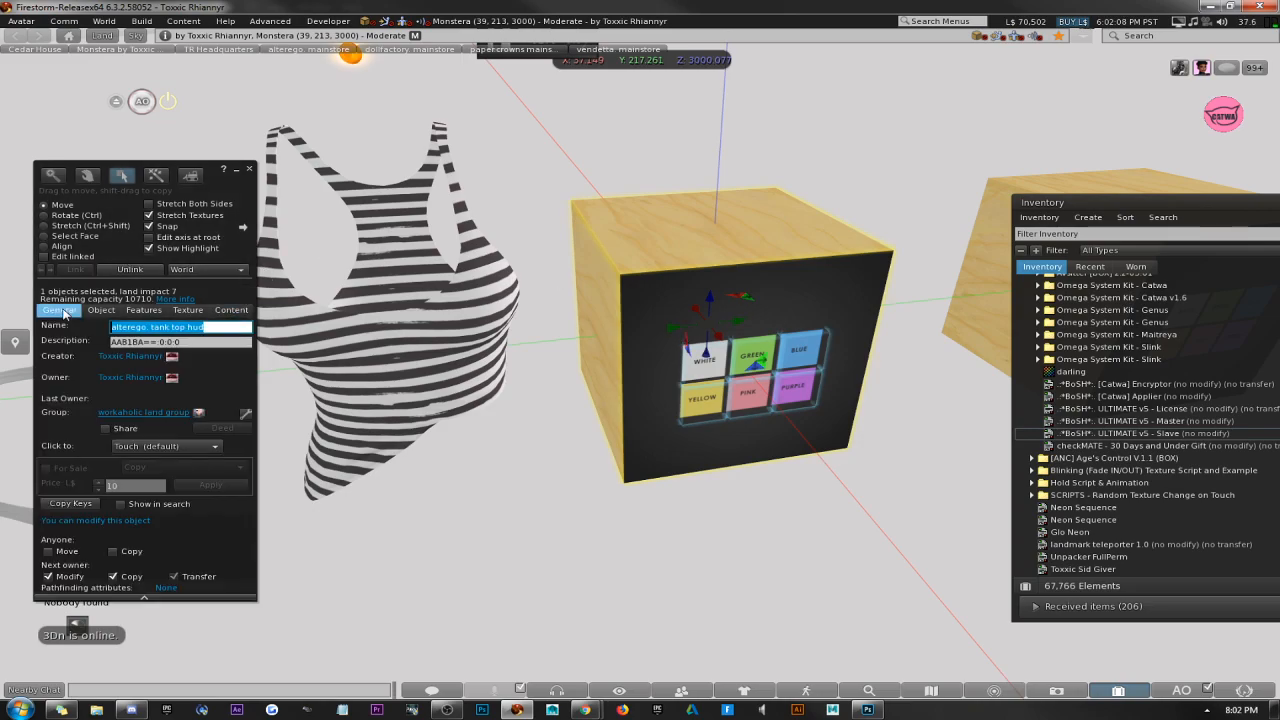
left_click(226, 343)
left_click(1114, 410)
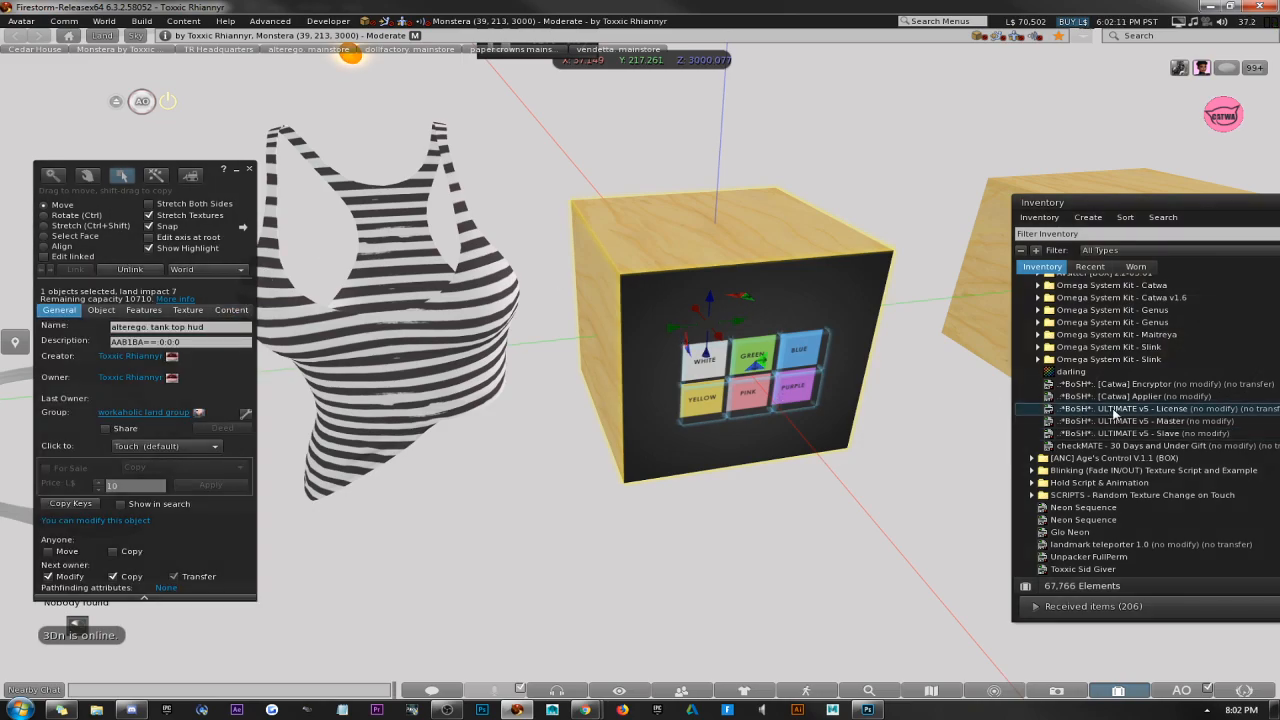
left_click(157, 342)
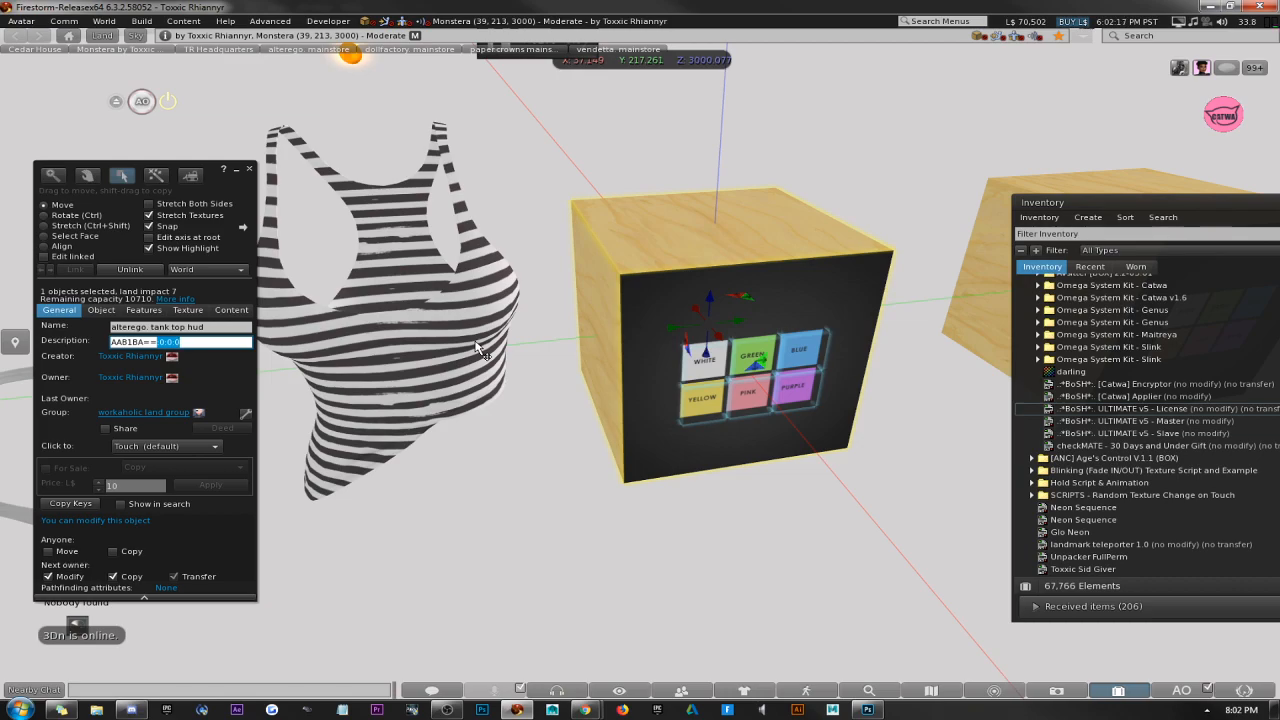
left_click_drag(157, 342, 104, 342)
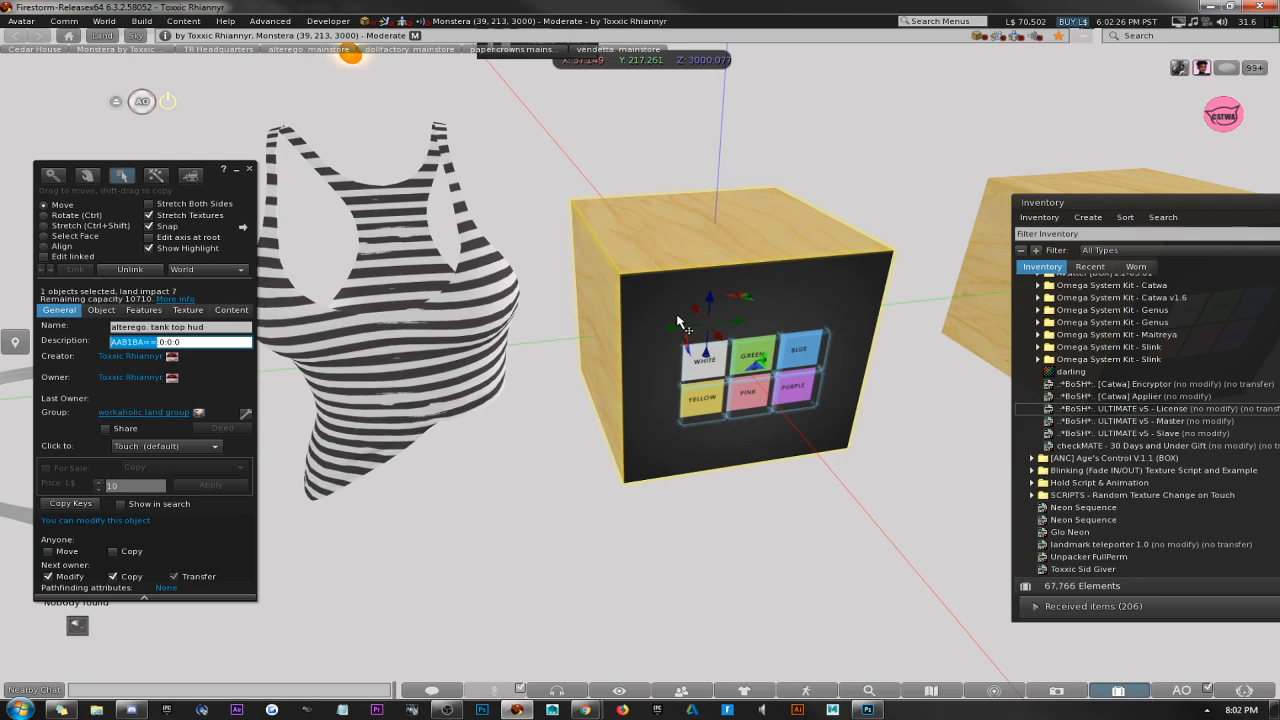
left_click(218, 345)
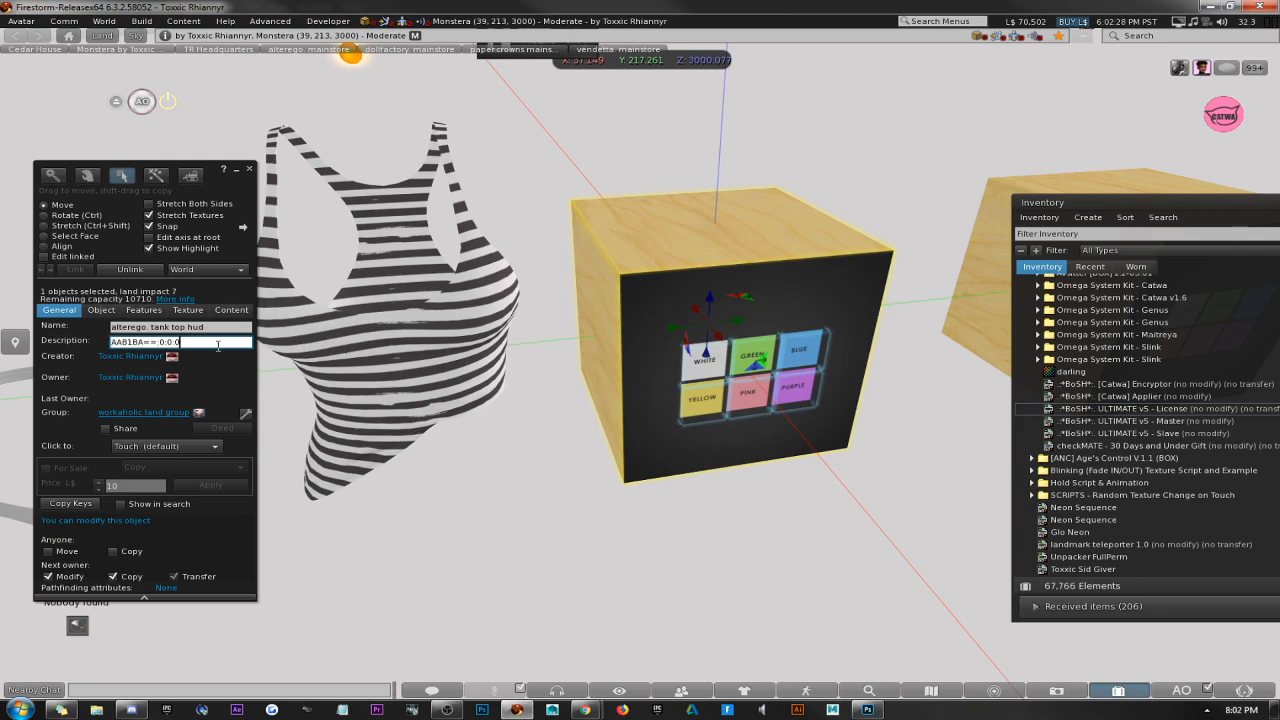
Change the number suffix in the HUD's and the tank top's descriptions to 1:2:0 and close the build window.
left_click_drag(159, 342, 186, 343)
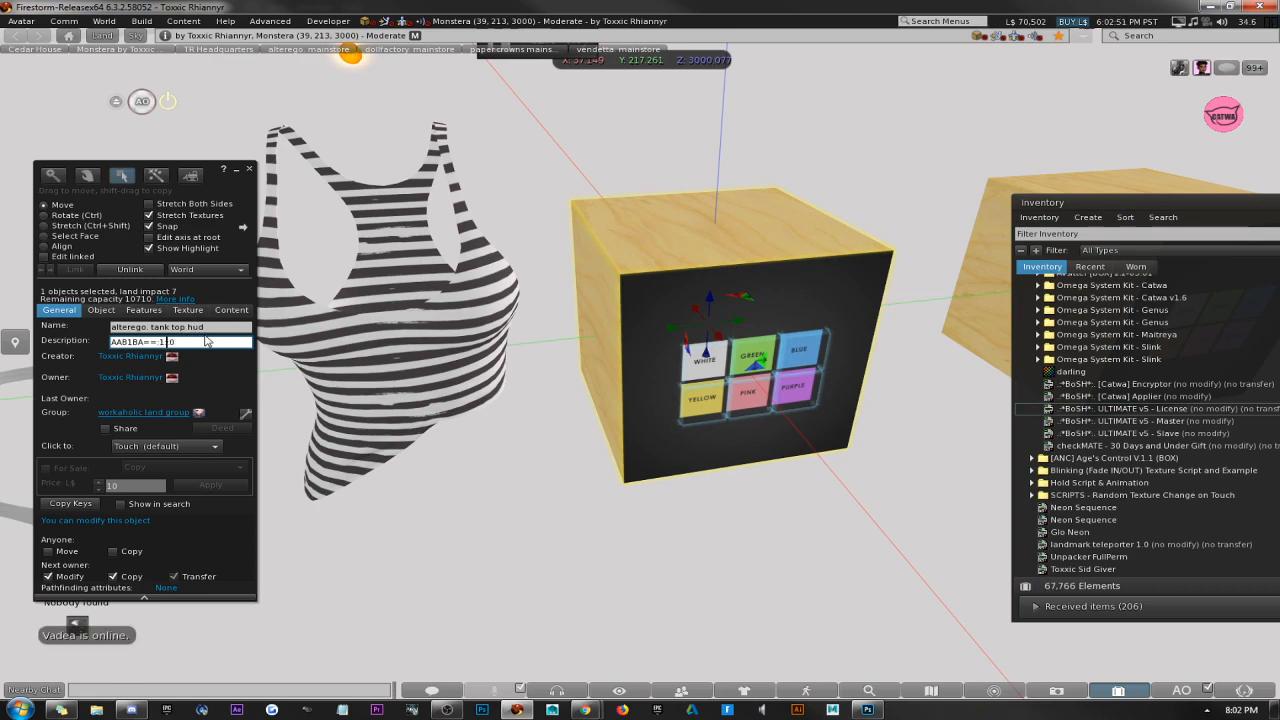
left_click(364, 360)
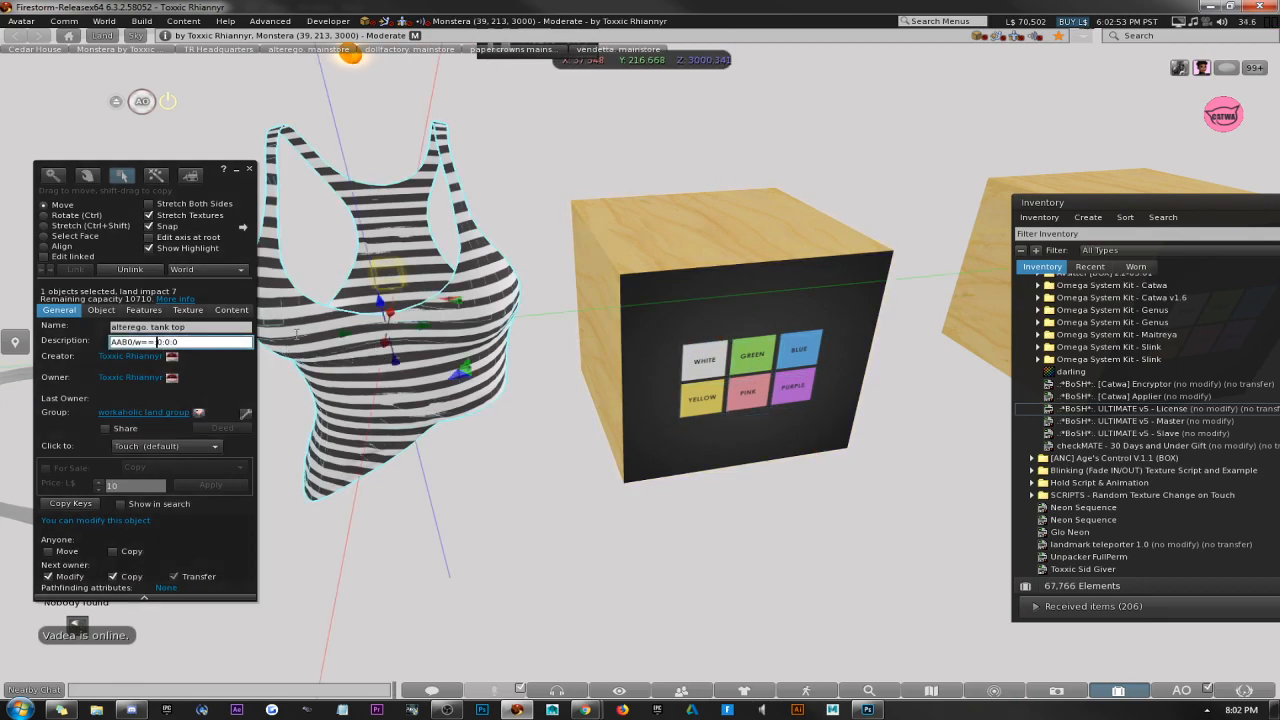
key("Delete")
type("1")
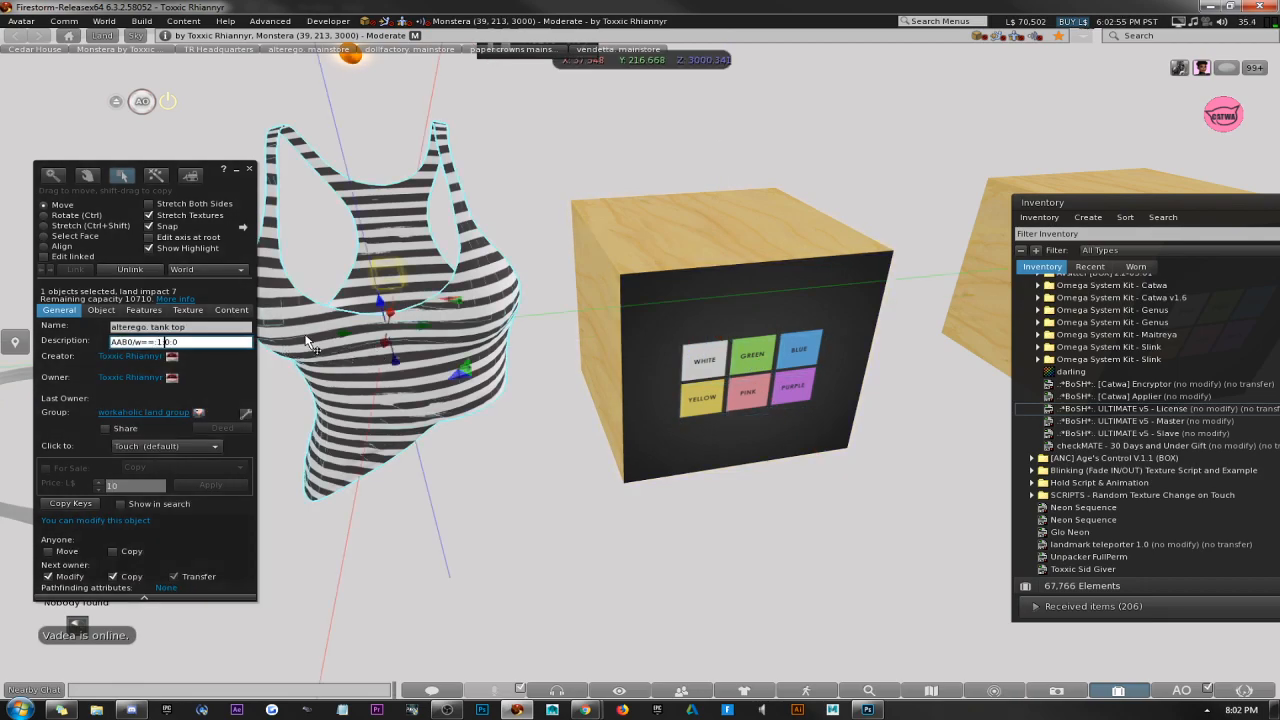
key("Right")
key("Delete")
type("2")
left_click(250, 169)
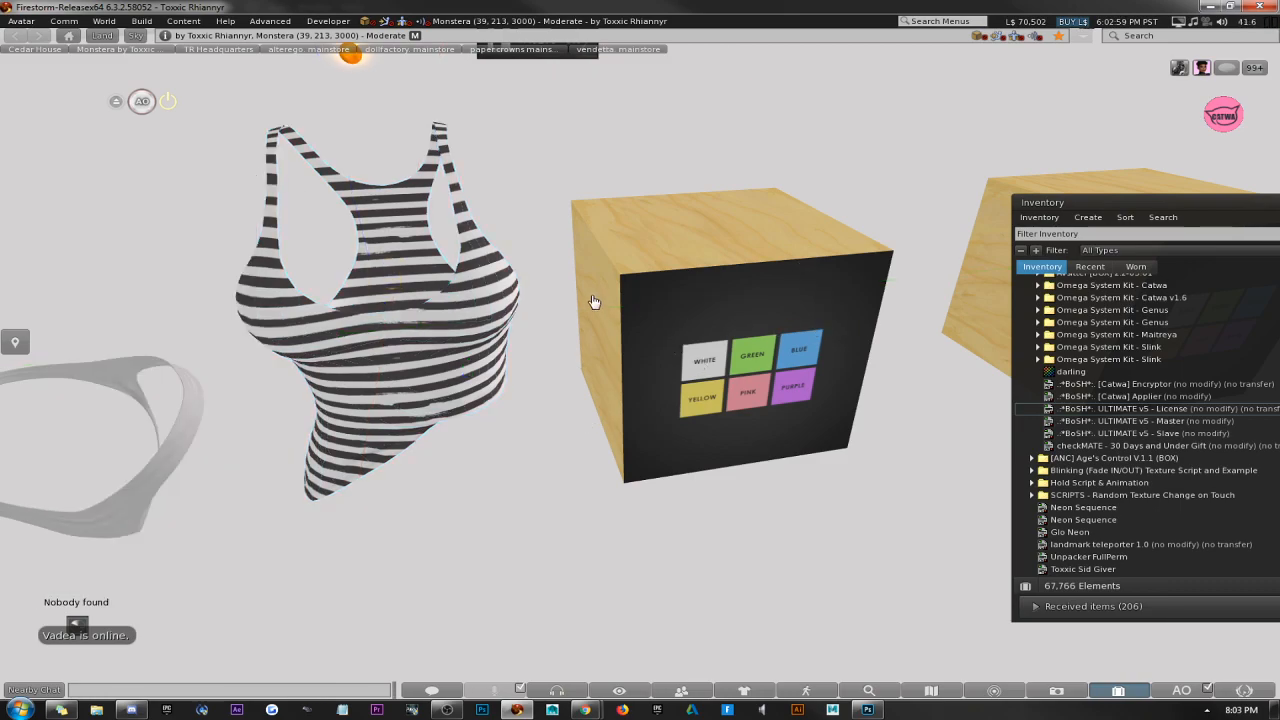
Compare the descriptions of the HUD and the tank top, shifting the tank top slightly toward the HUD.
right_click(784, 265)
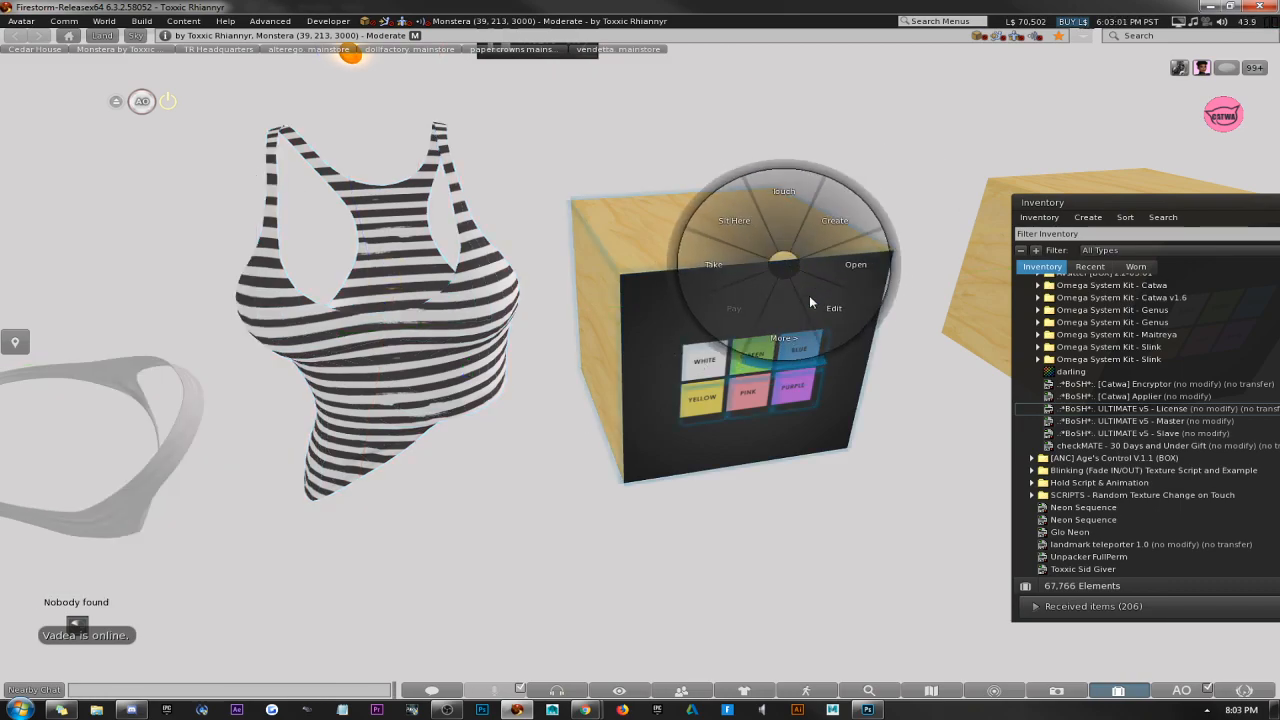
left_click(812, 300)
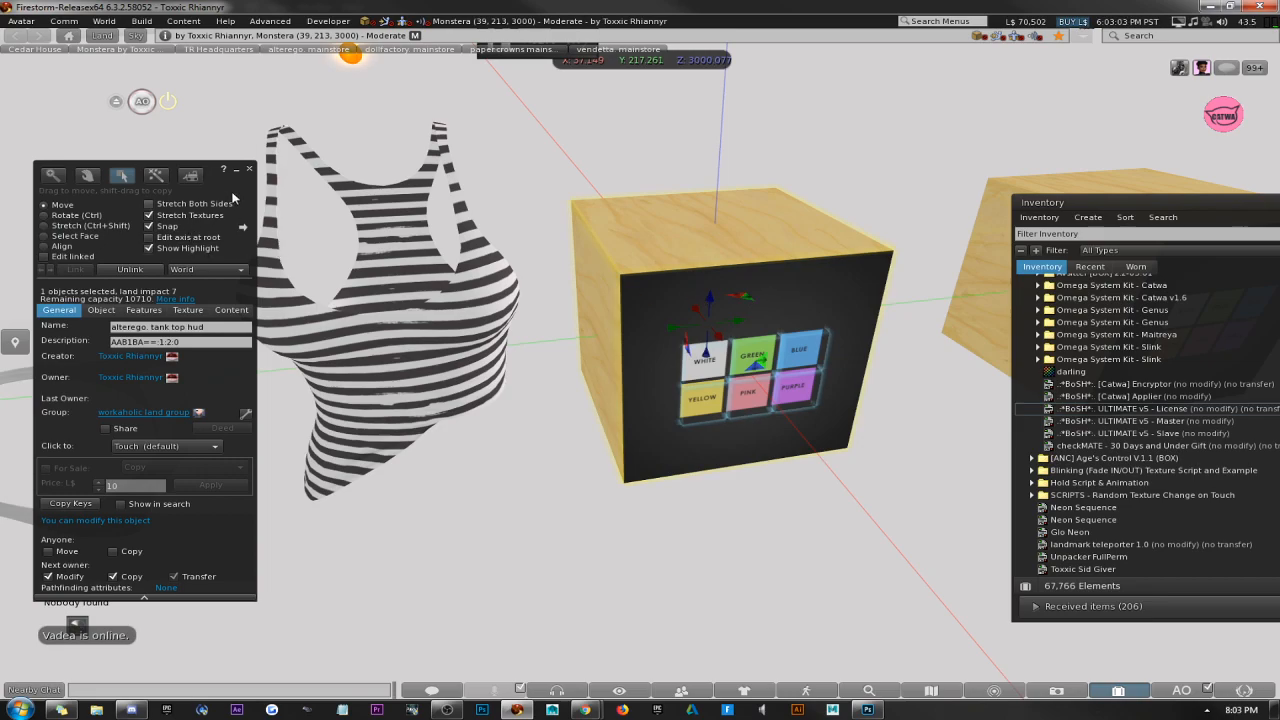
left_click_drag(235, 186, 211, 157)
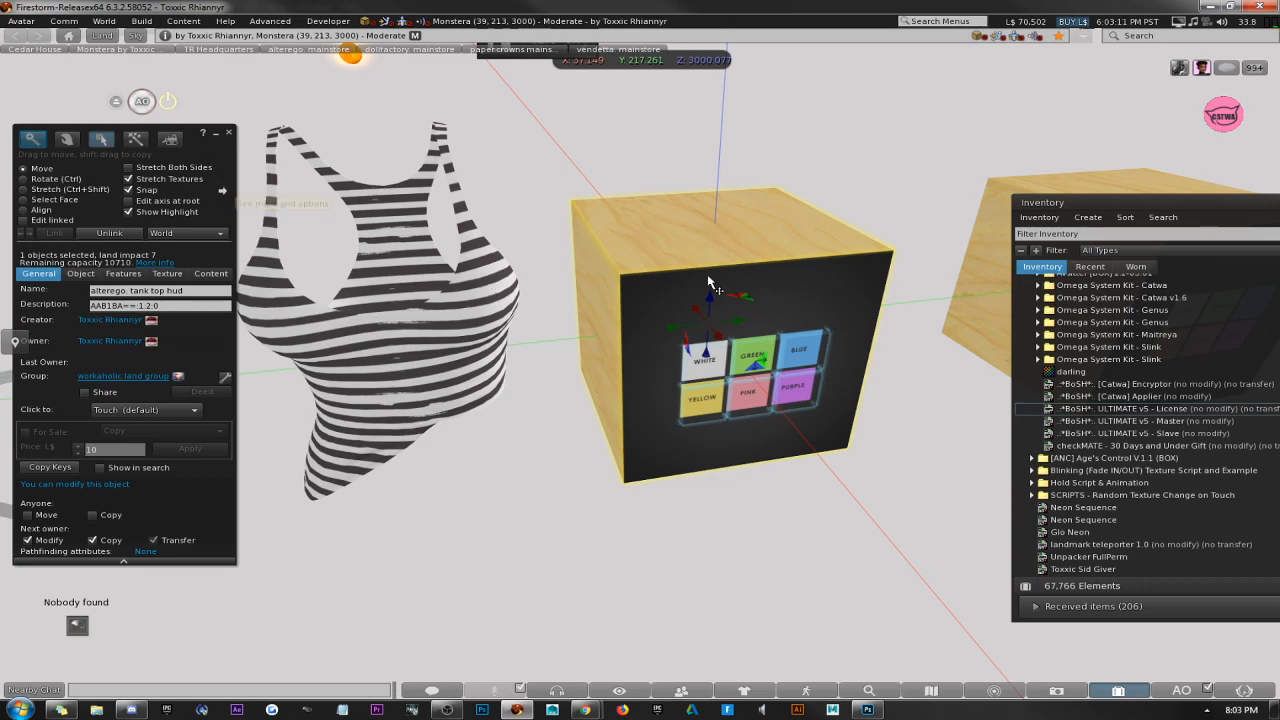
left_click(432, 265)
left_click_drag(432, 318, 420, 283)
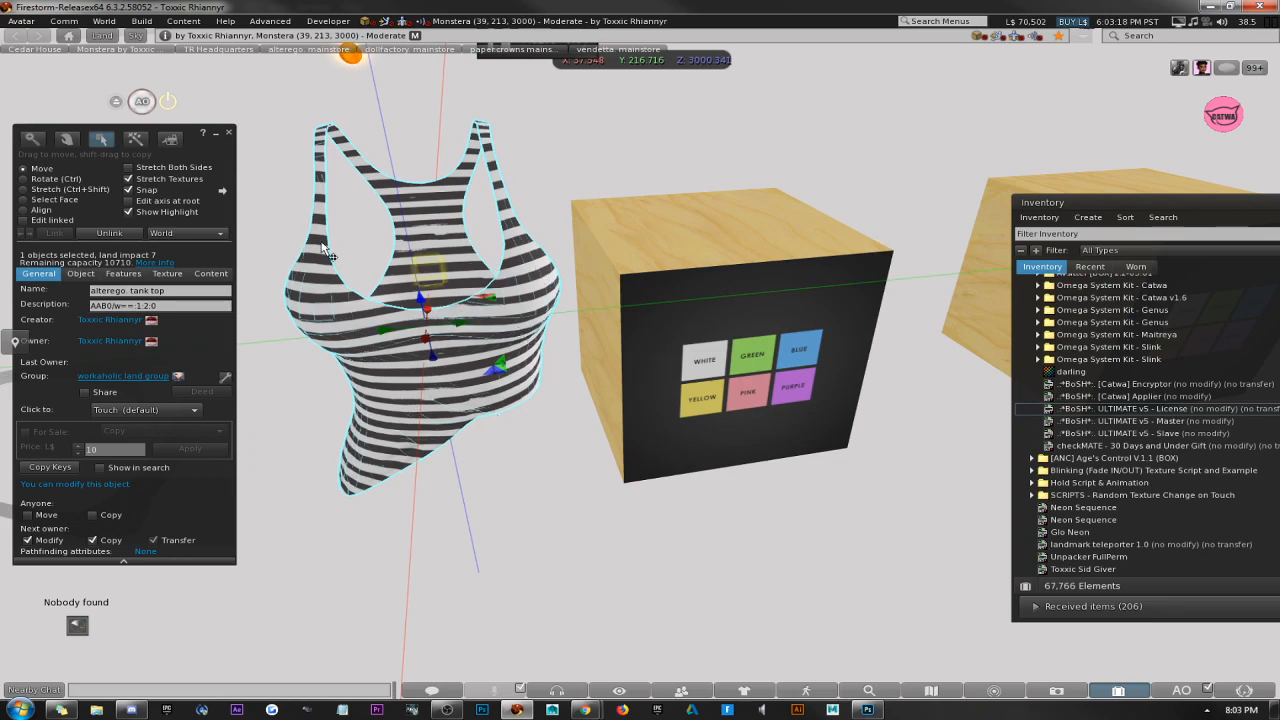
left_click_drag(236, 158, 262, 174)
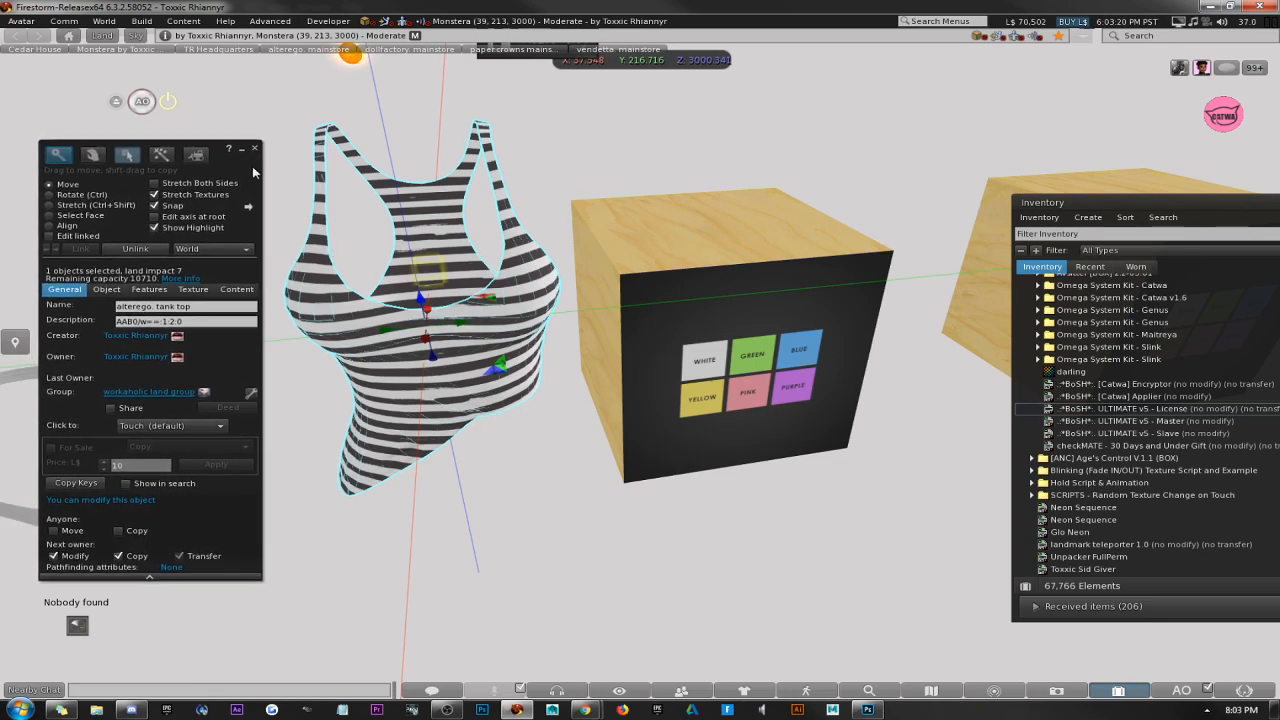
Enable linked-part editing on the HUD, name the white button Color:0 and start its description with empty vector brackets.
left_click(755, 378)
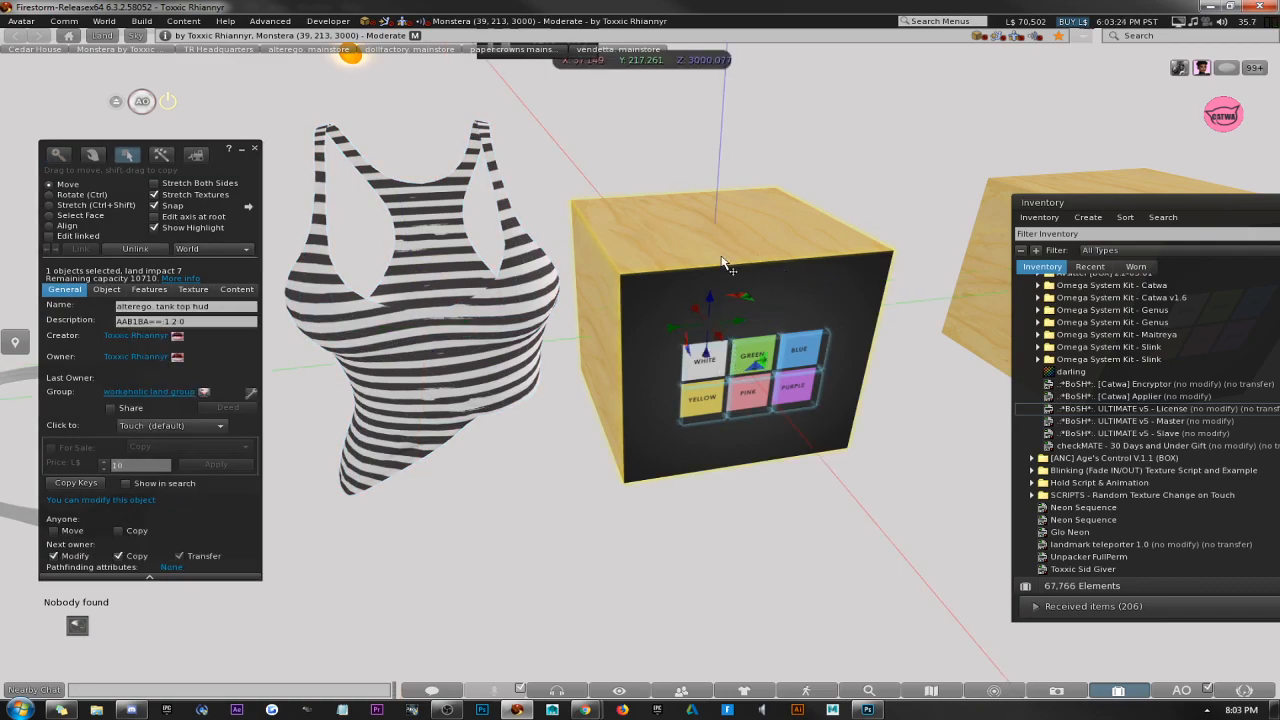
left_click(49, 236)
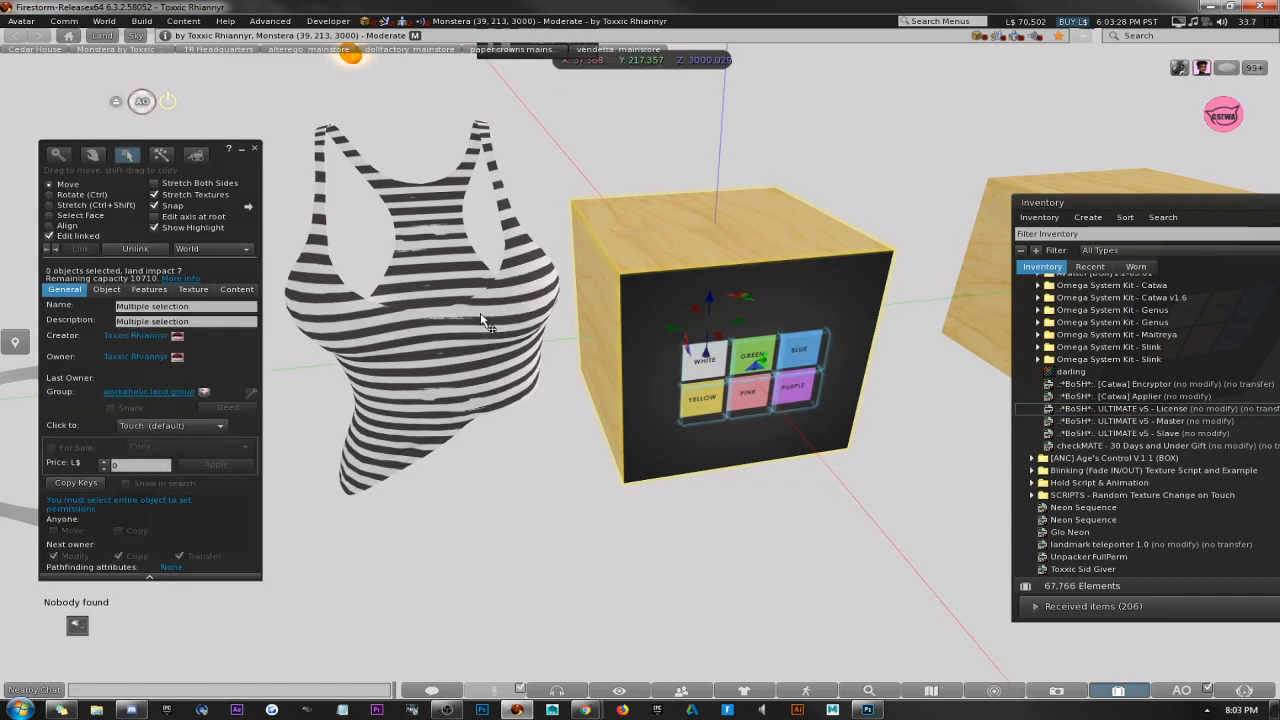
left_click(708, 378)
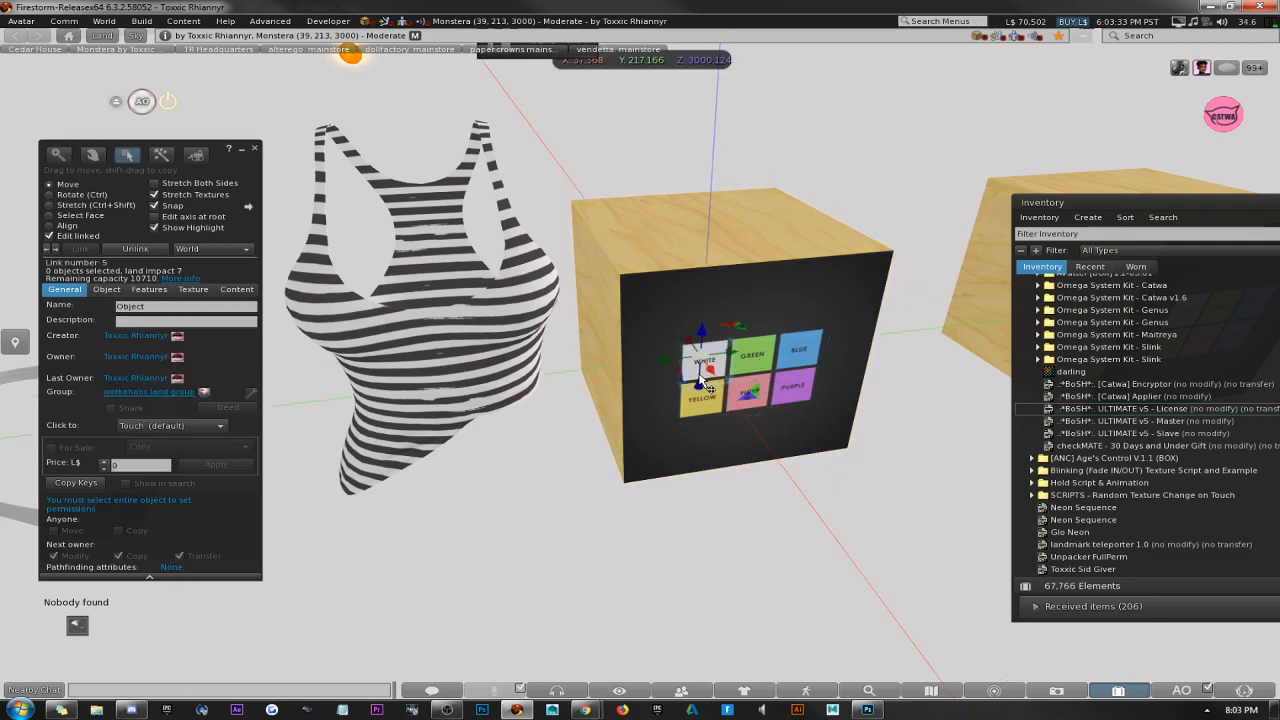
double_click(158, 308)
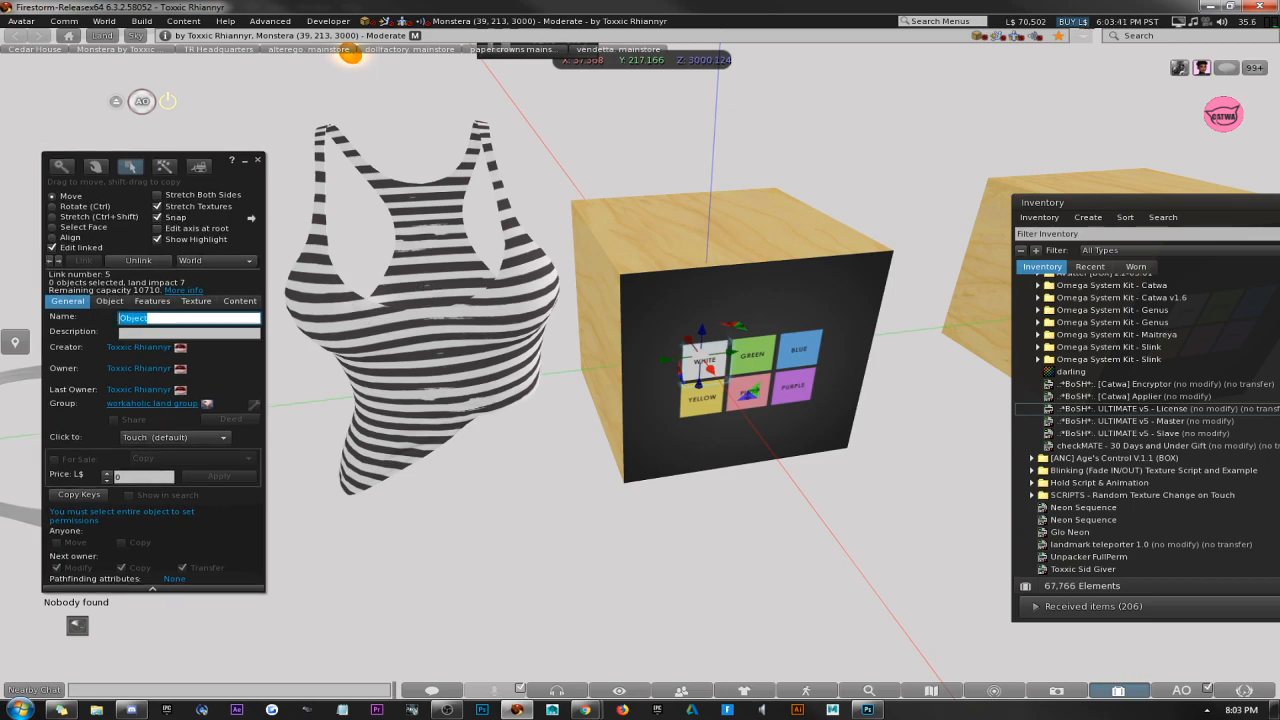
type("Color:0")
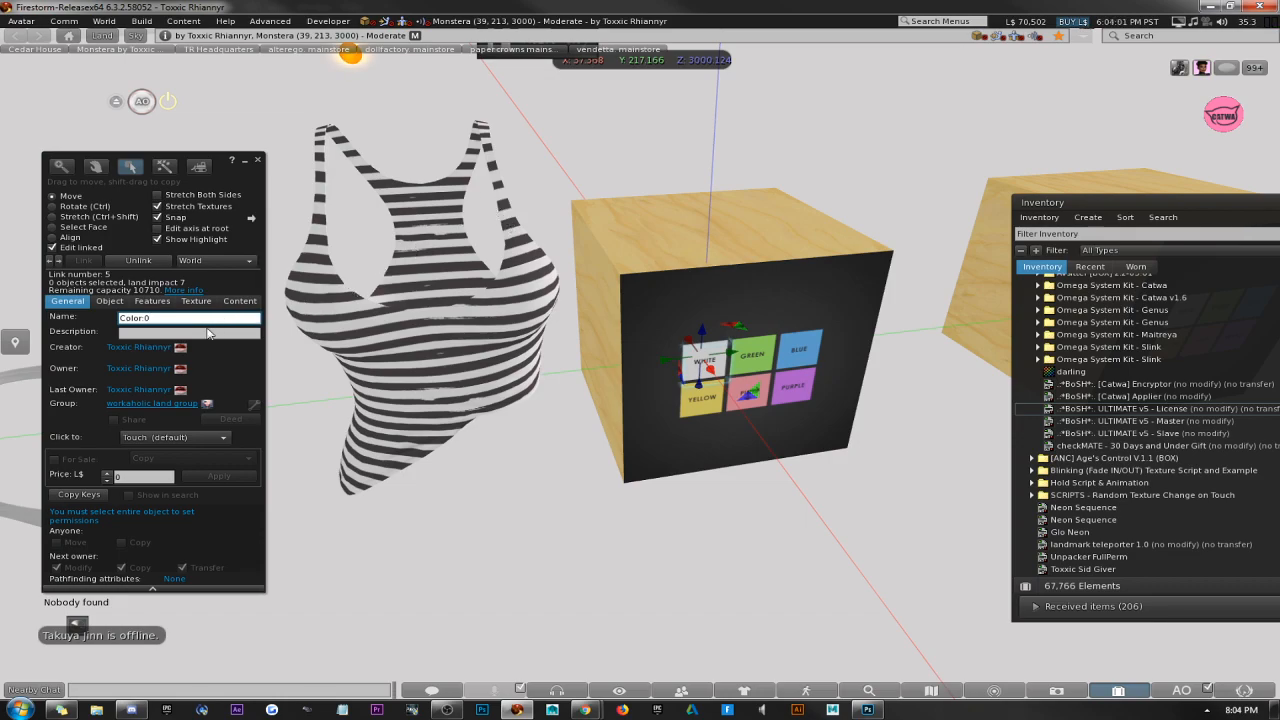
key("Tab")
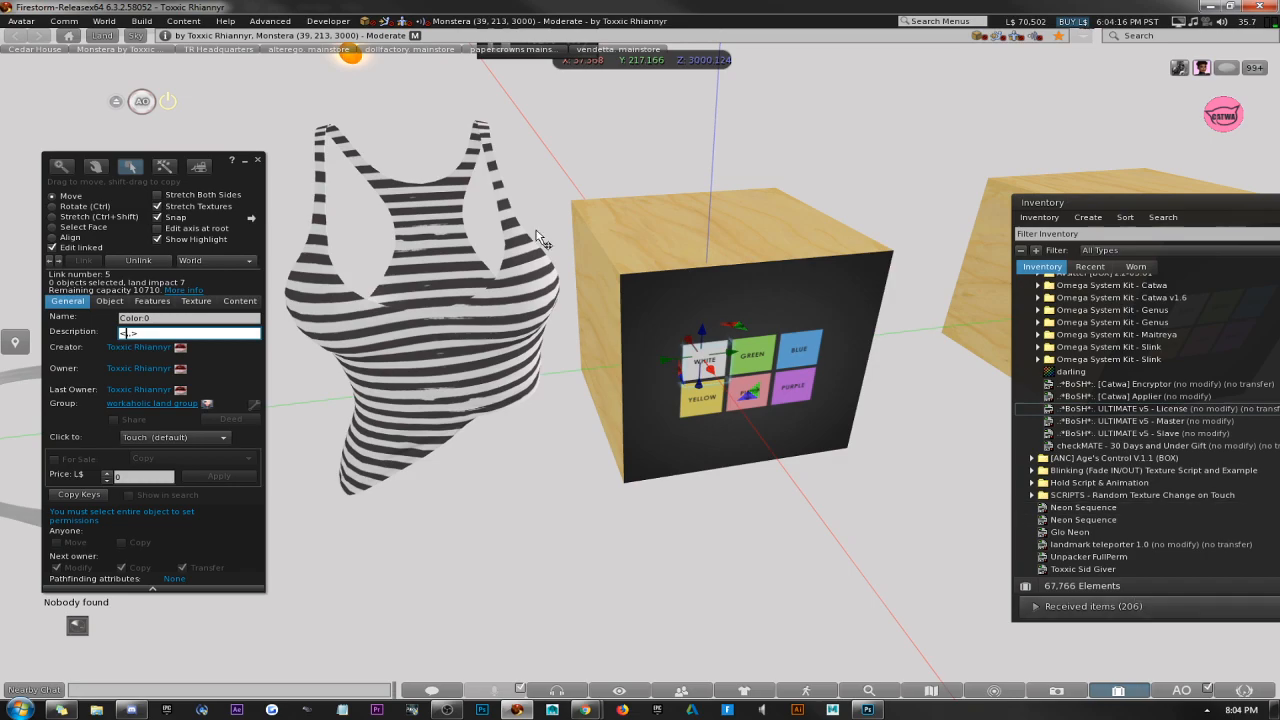
Examine the red, green and blue values of white in the color picker of the background object.
left_click(548, 487)
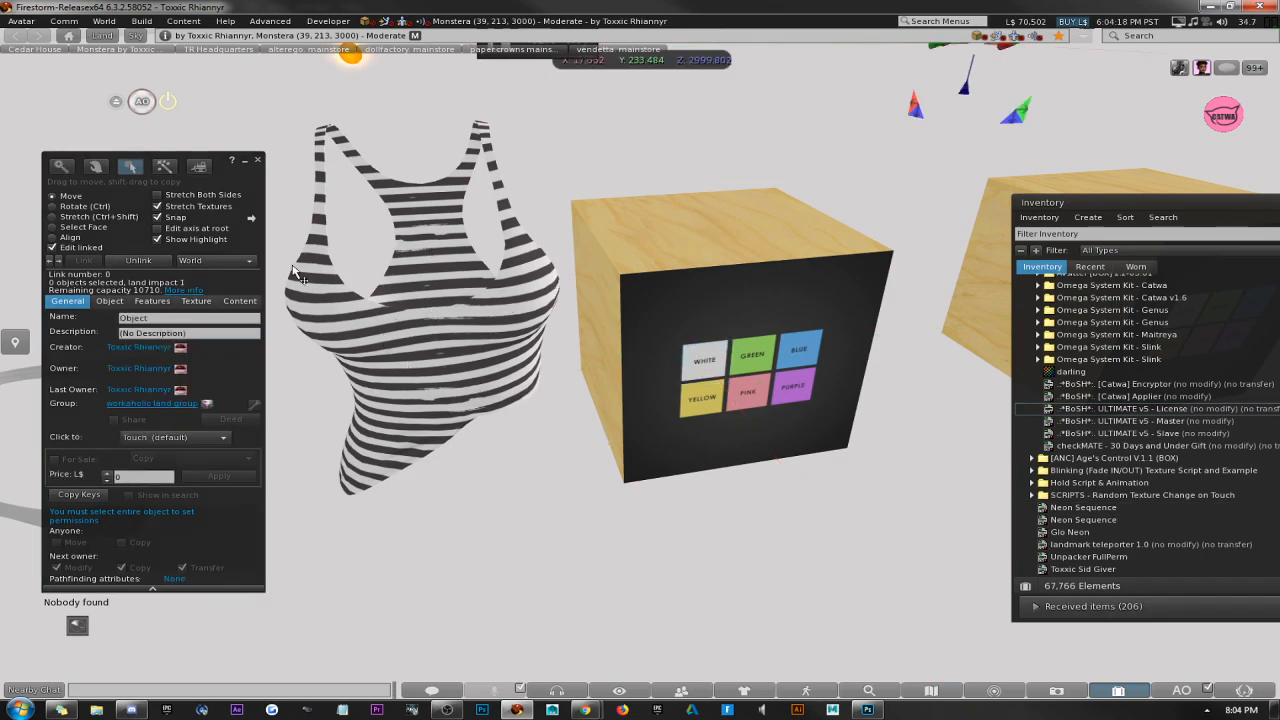
left_click(197, 301)
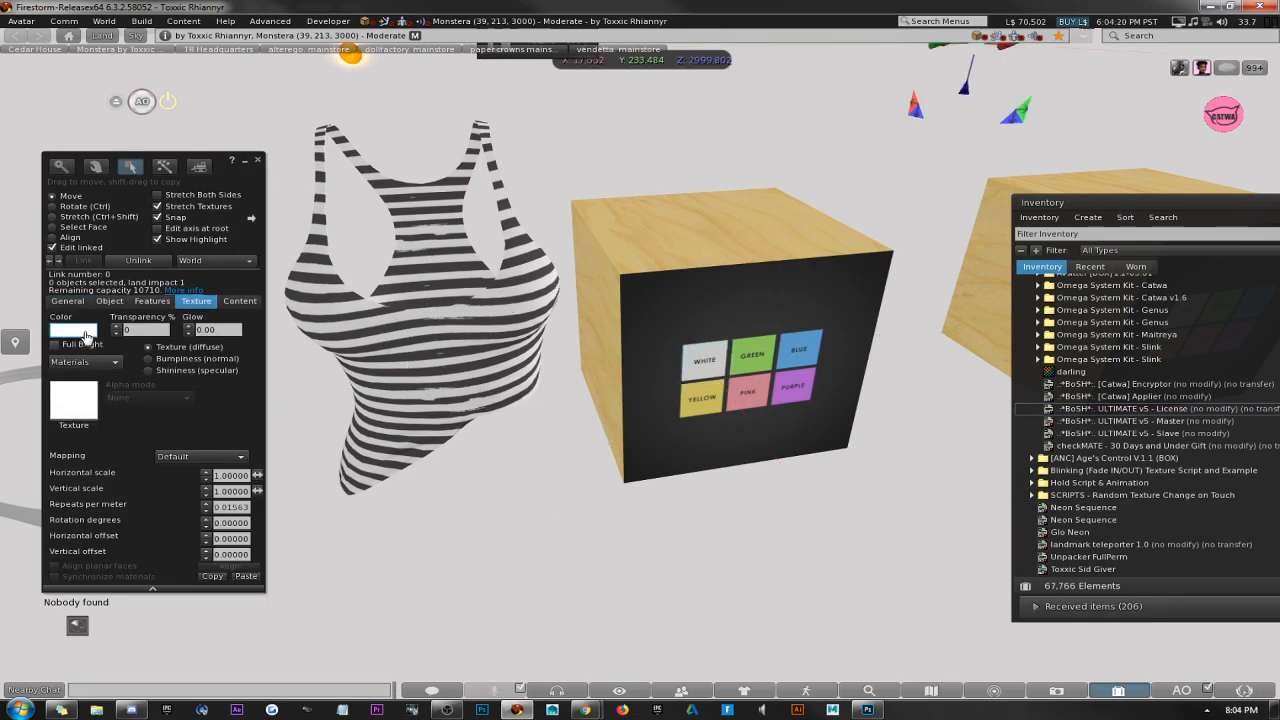
left_click(78, 331)
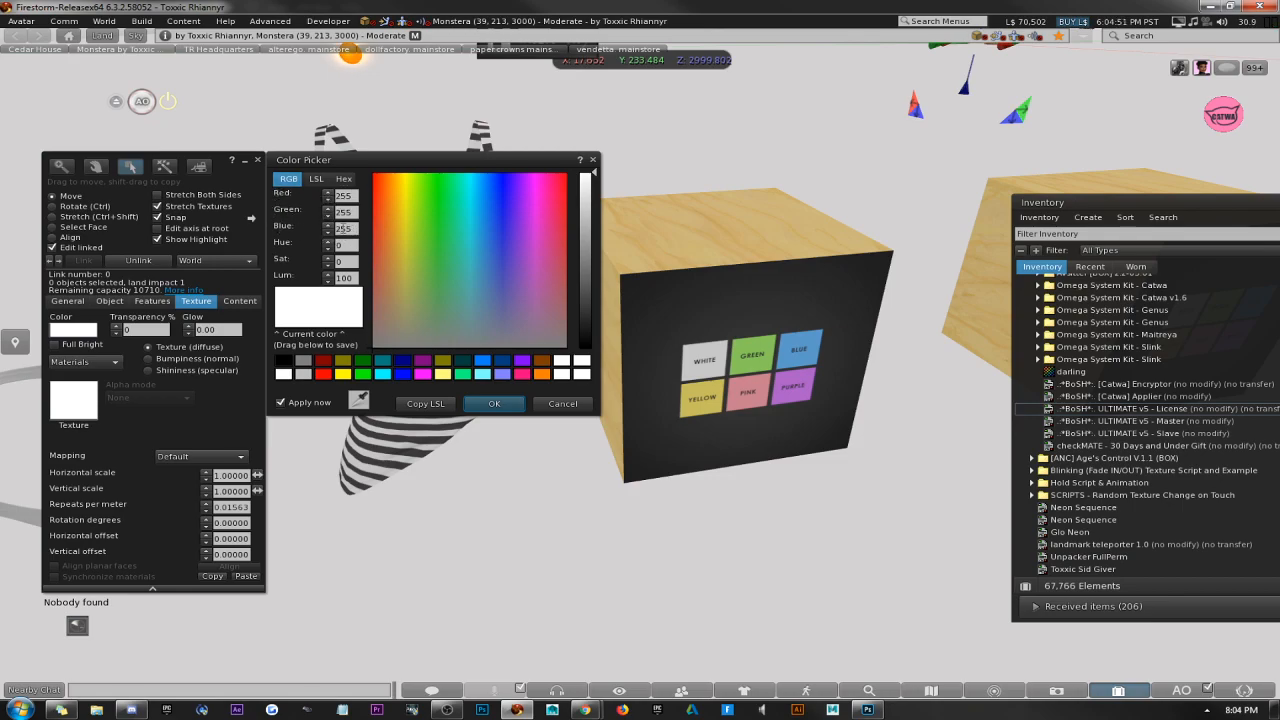
left_click_drag(354, 197, 336, 229)
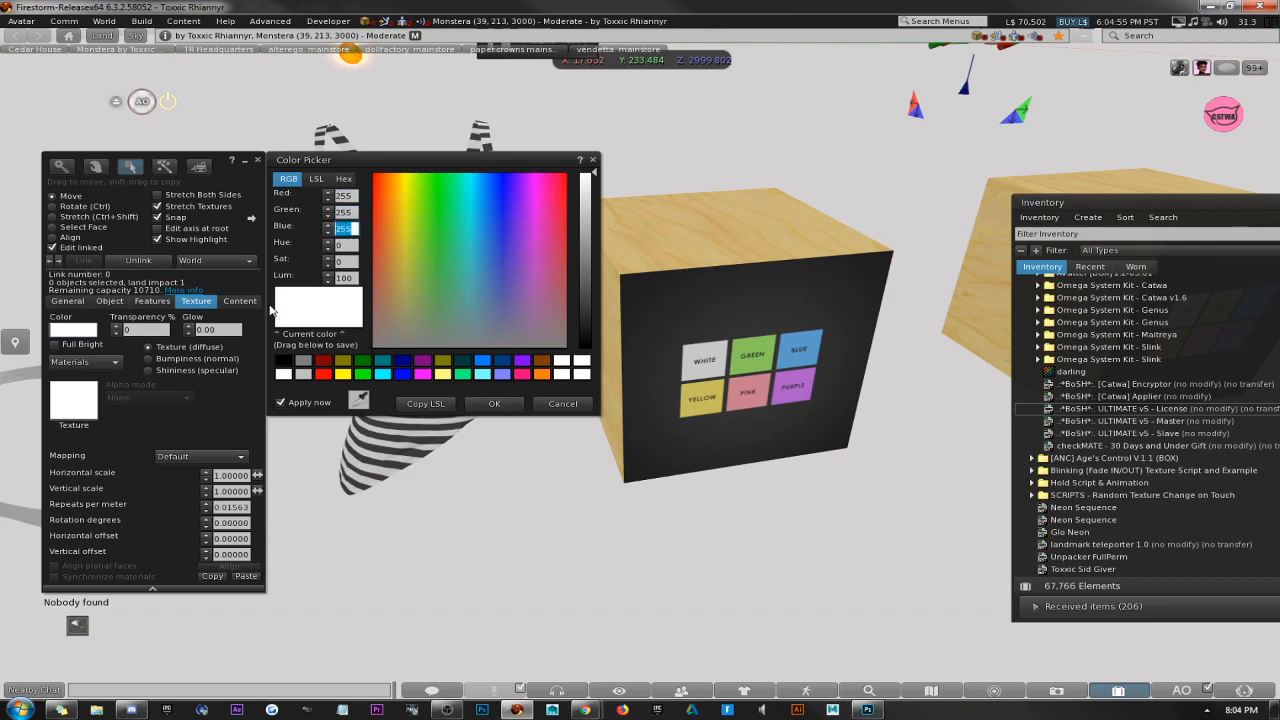
Set the HUD's white button description to <255,255,255> and close the color picker and build window.
left_click(722, 368)
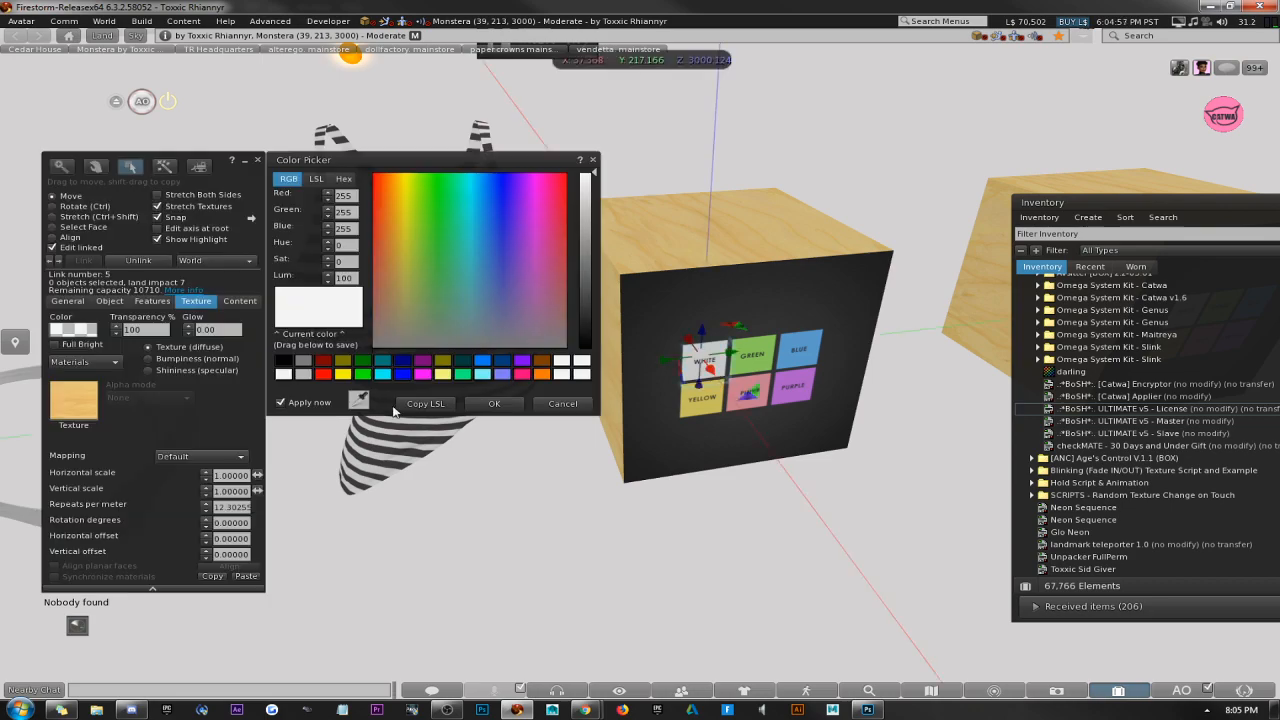
left_click(66, 301)
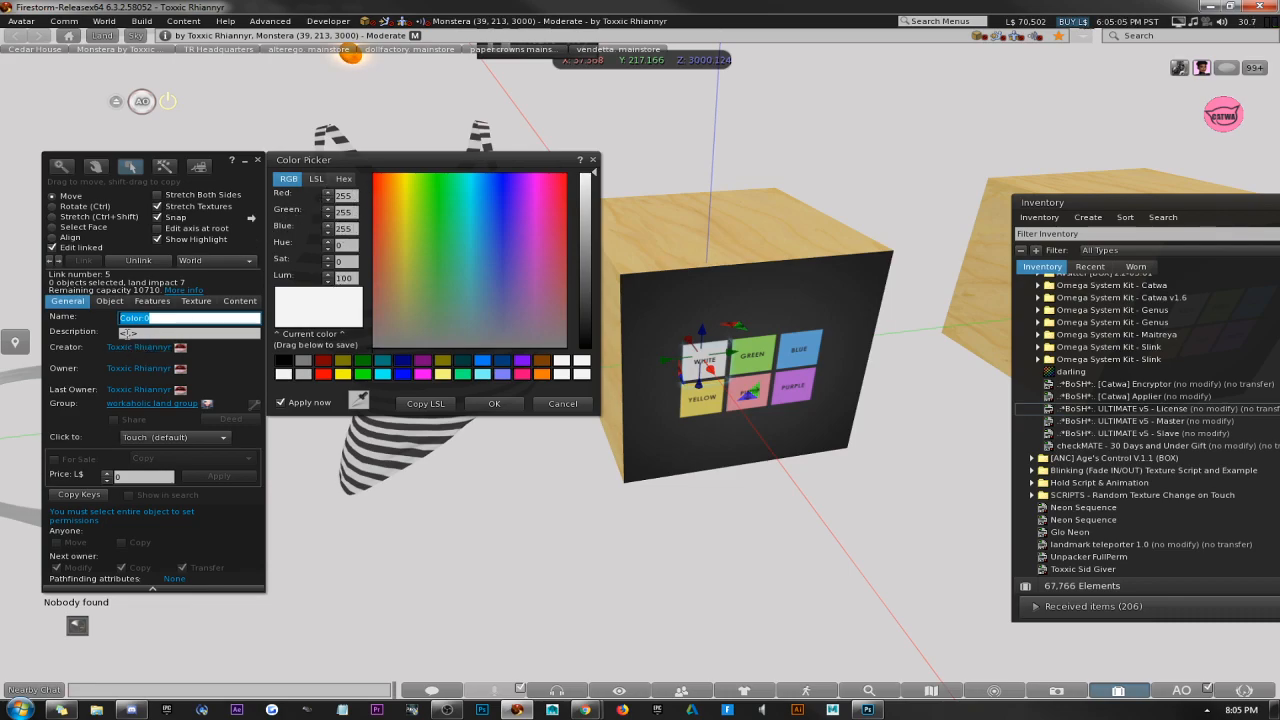
left_click(129, 334)
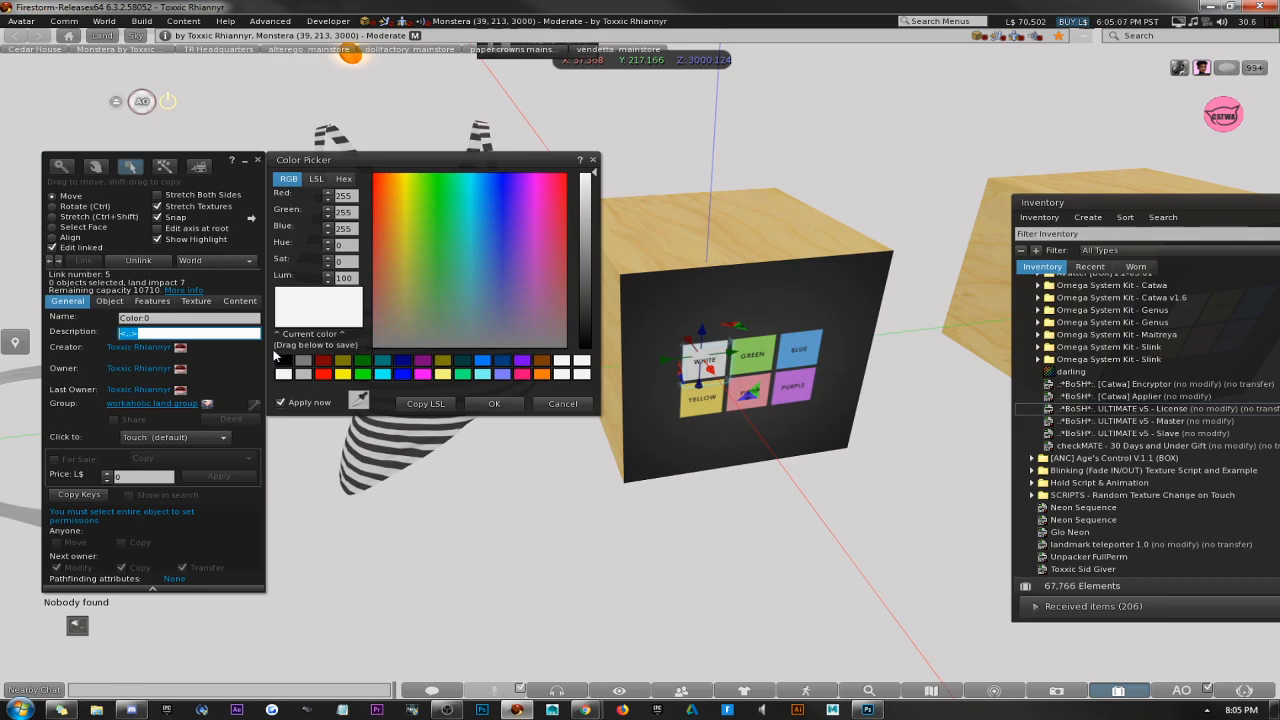
type("255,255,255")
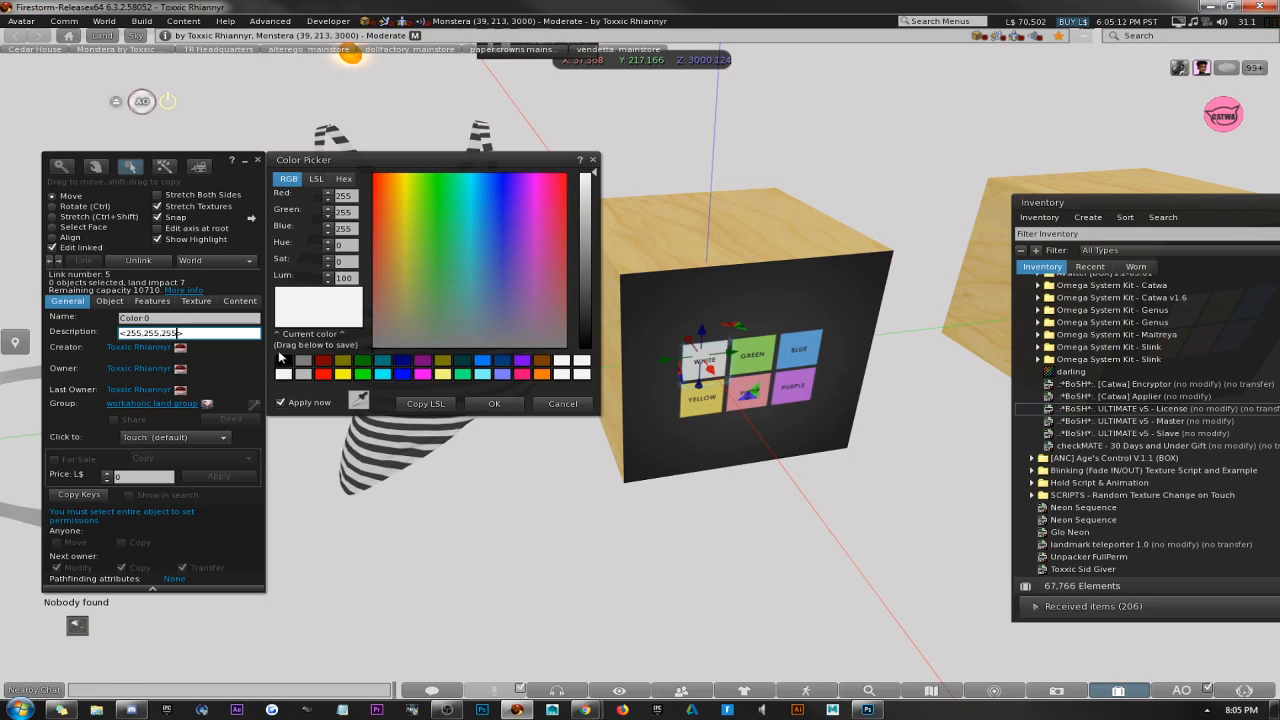
left_click(494, 403)
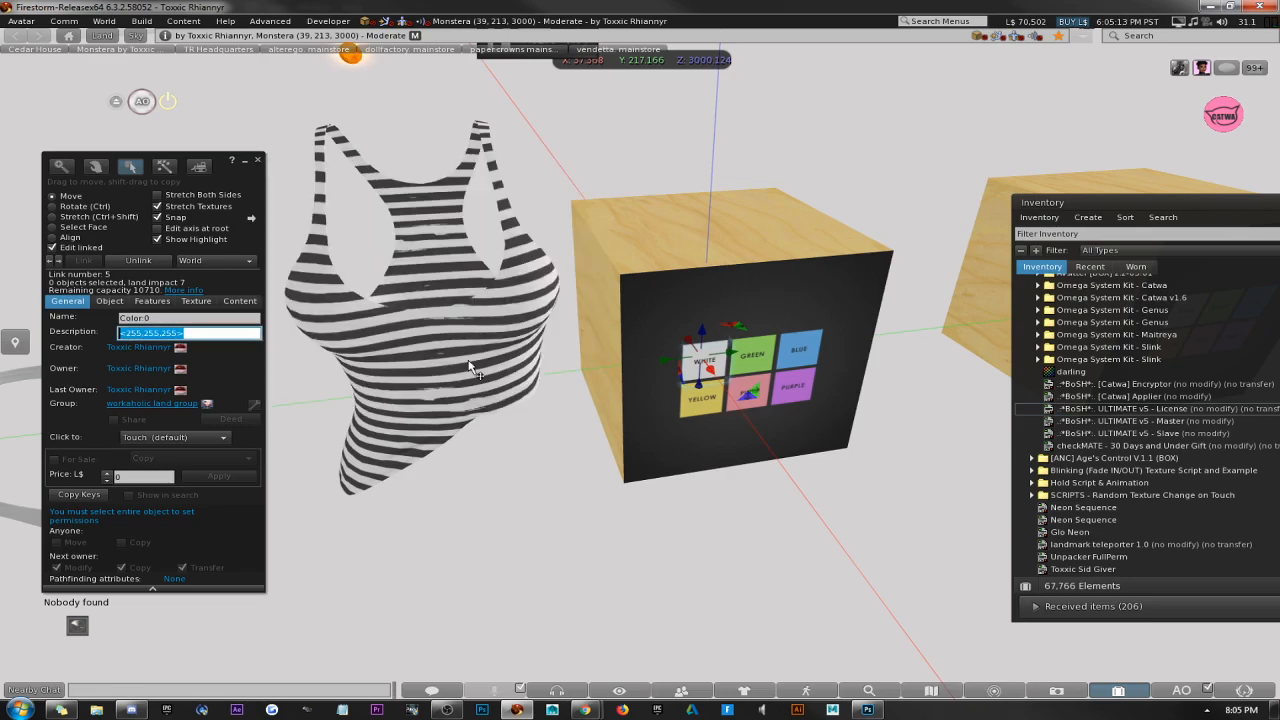
left_click(261, 162)
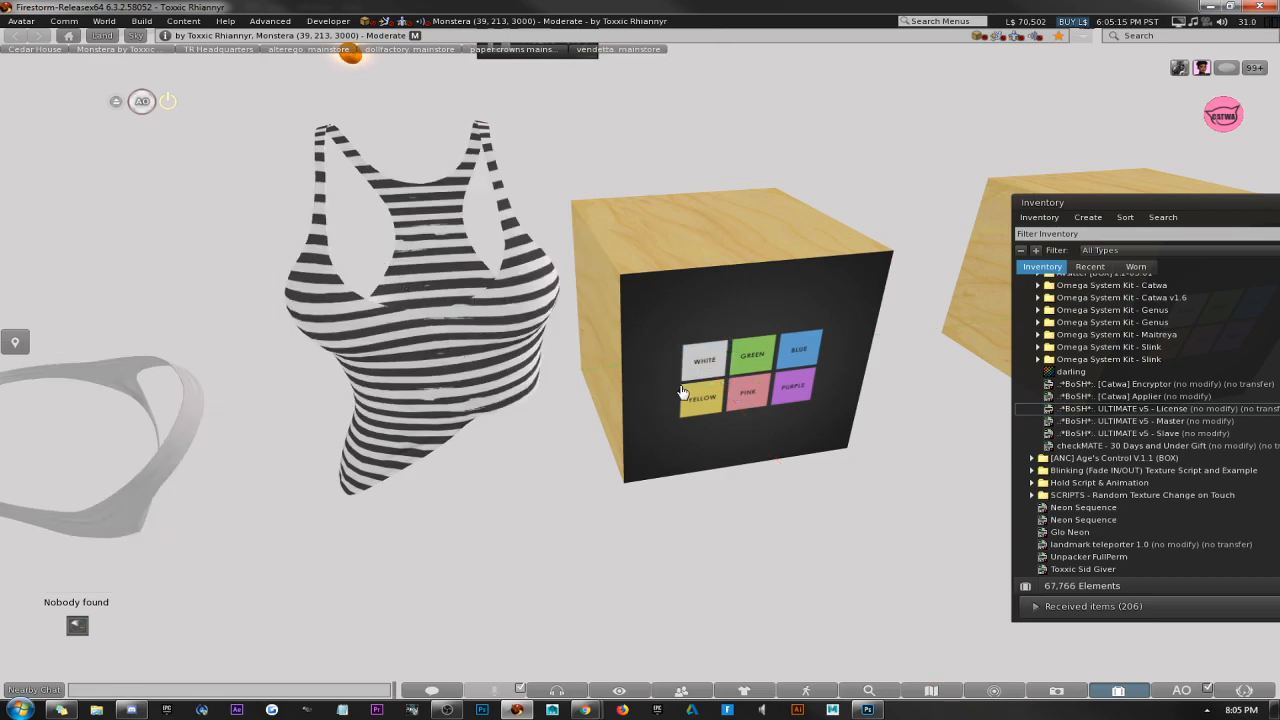
Check the tank top's texture color in the color picker, leaving it as is, and close the build window.
right_click(470, 338)
left_click(473, 366)
left_click(195, 303)
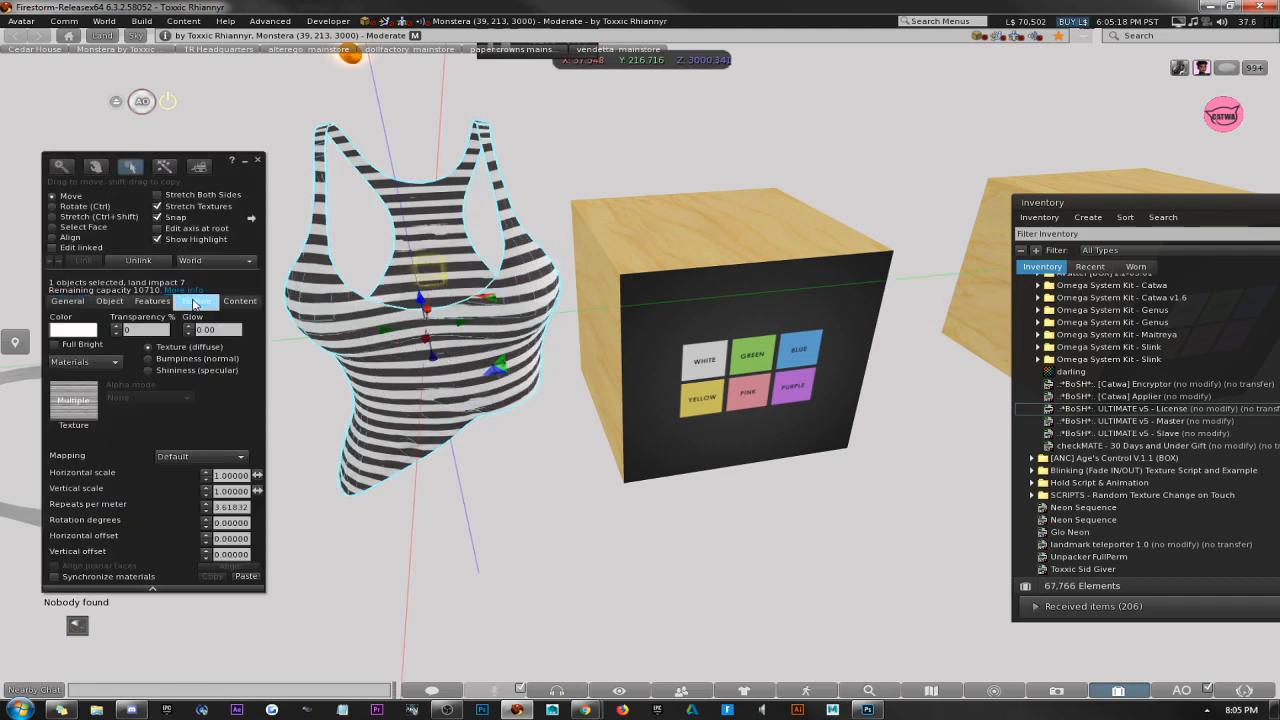
left_click(73, 329)
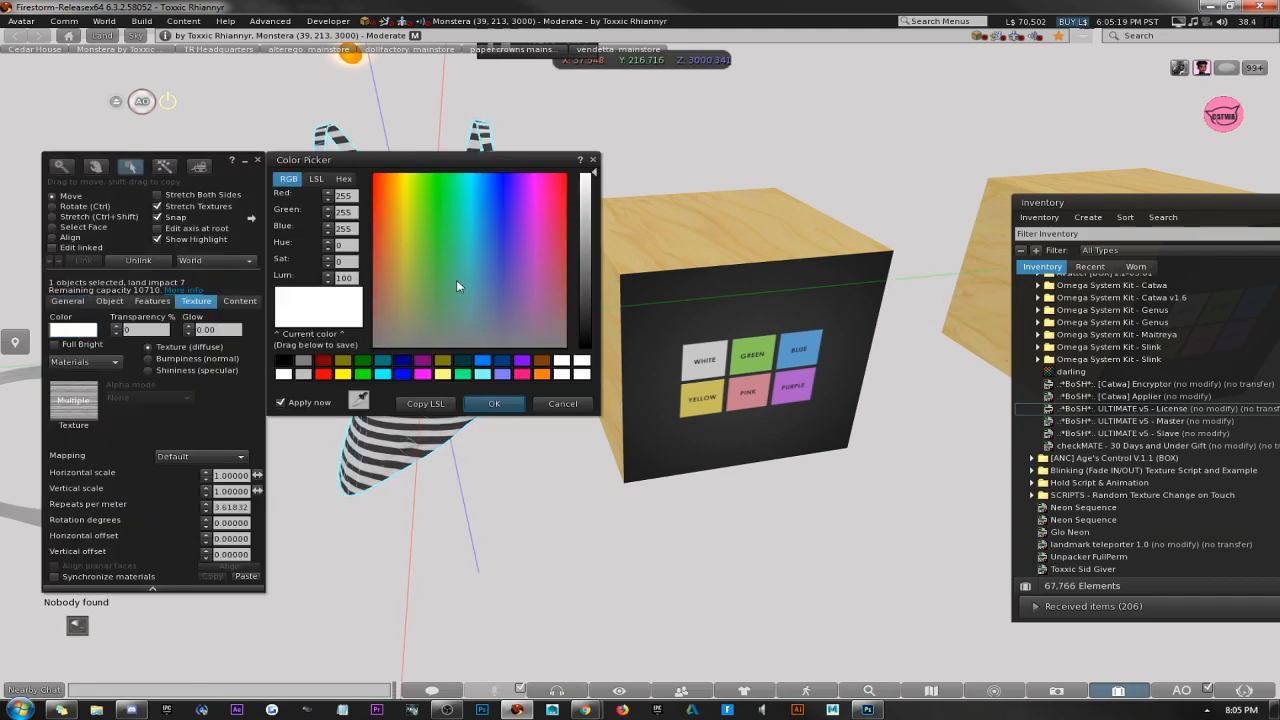
left_click(562, 404)
left_click(257, 160)
Edit the HUD's green button and name it Color:0, leaving its description empty.
right_click(748, 348)
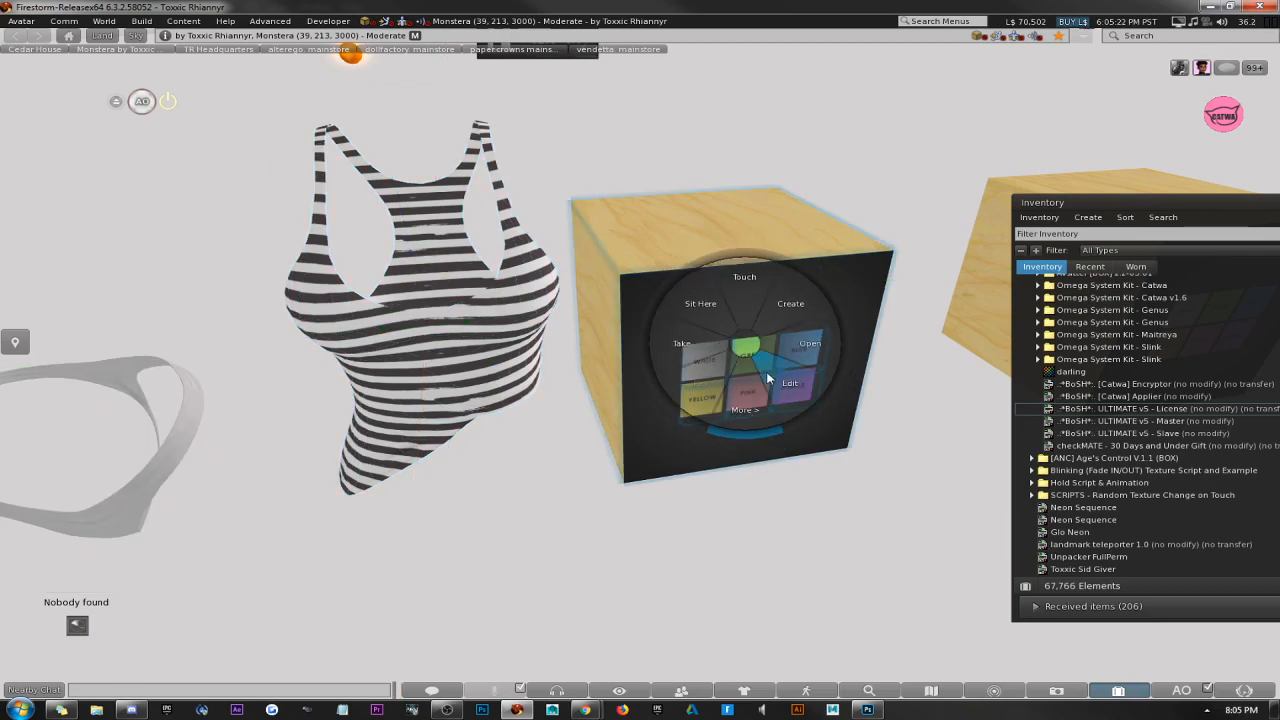
left_click(768, 378)
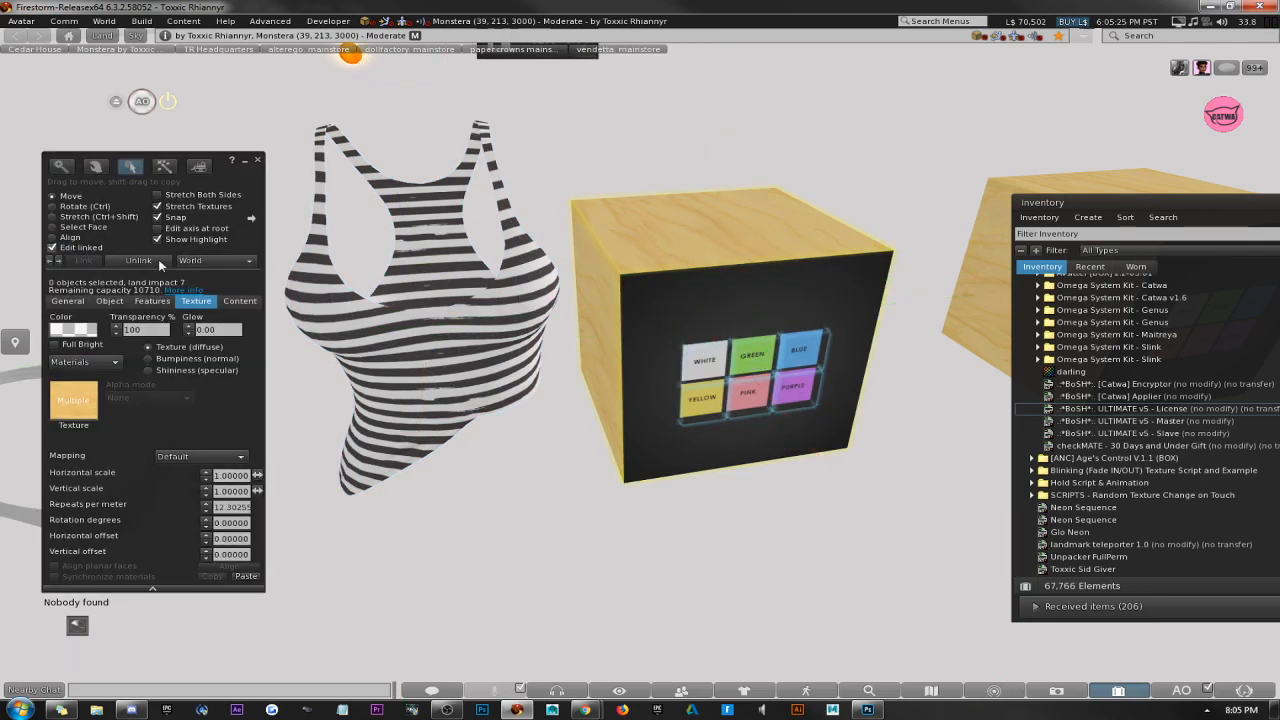
left_click(763, 350)
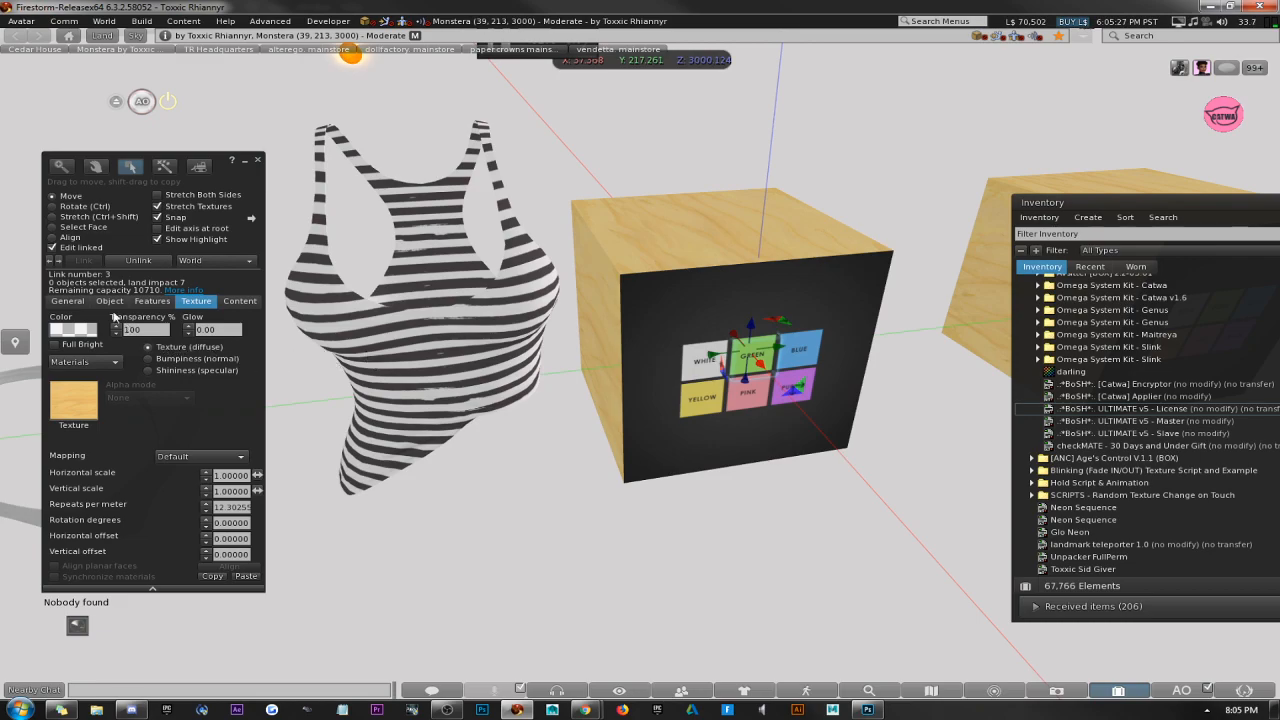
left_click(68, 301)
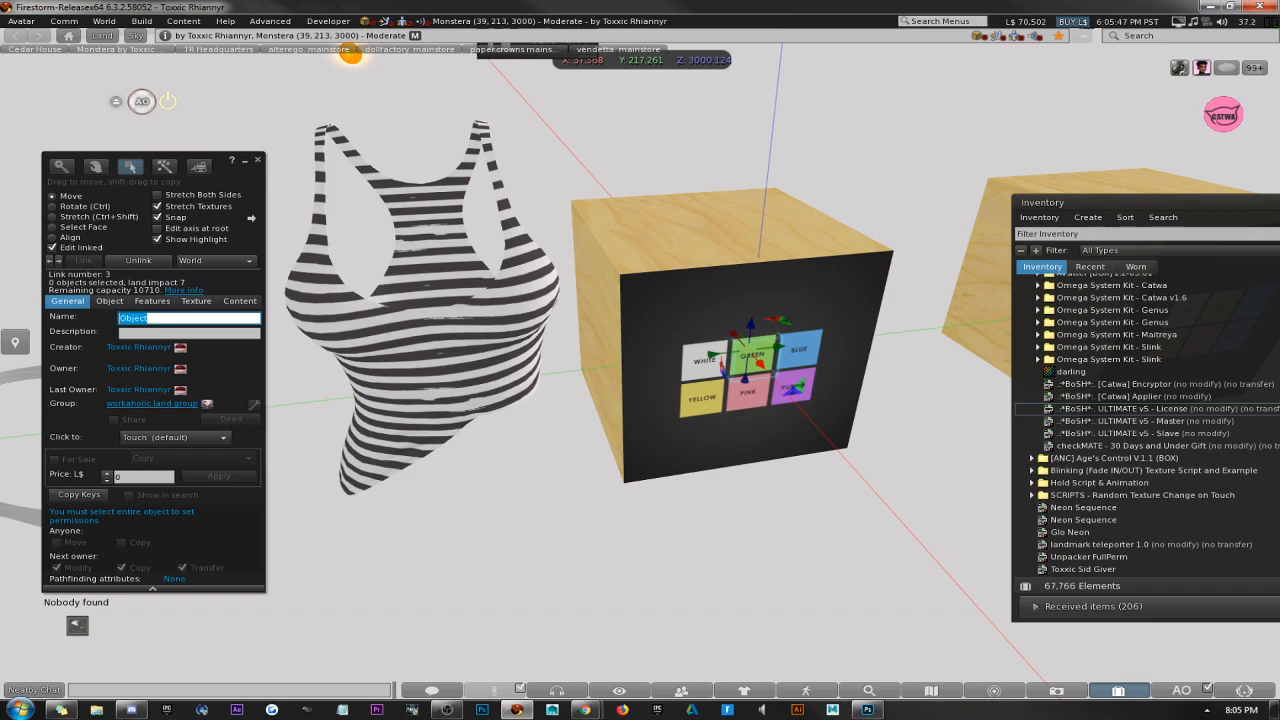
type("Co")
type("lor")
type(";0")
type("10")
key("BackSpace")
left_click(188, 333)
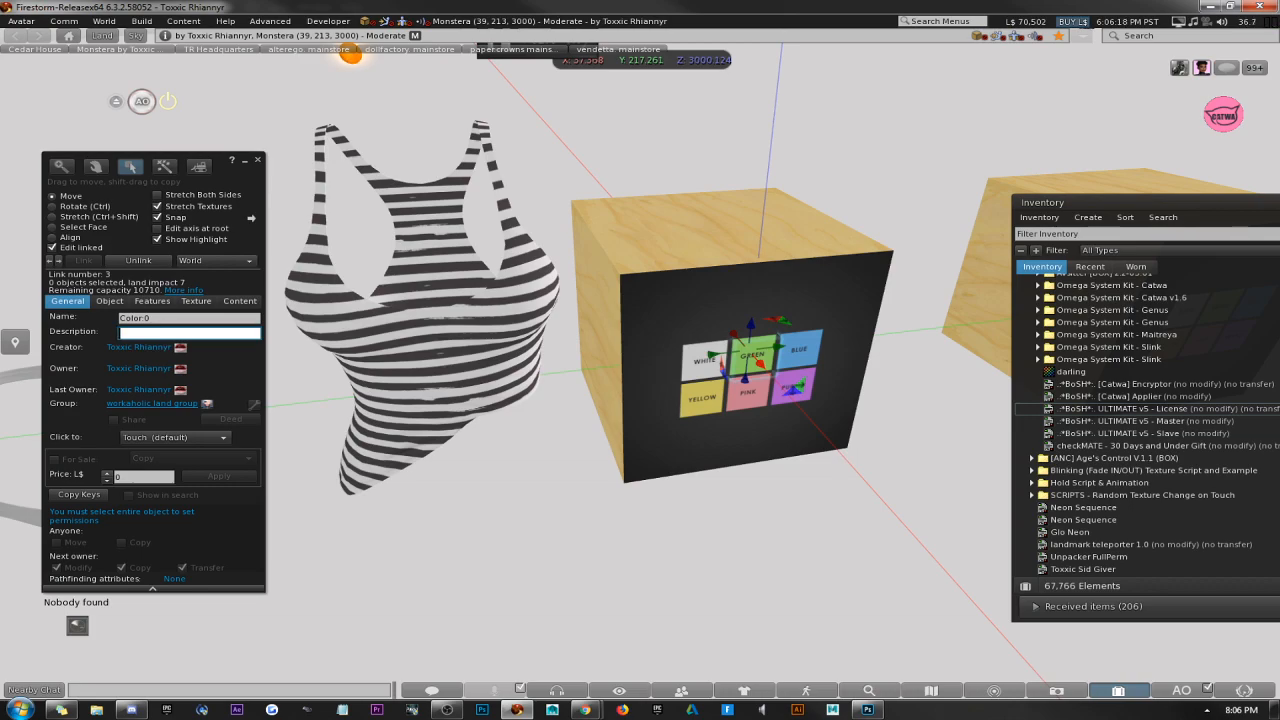
Return to the HUD's white button and select its whole description for reference.
left_click(396, 311)
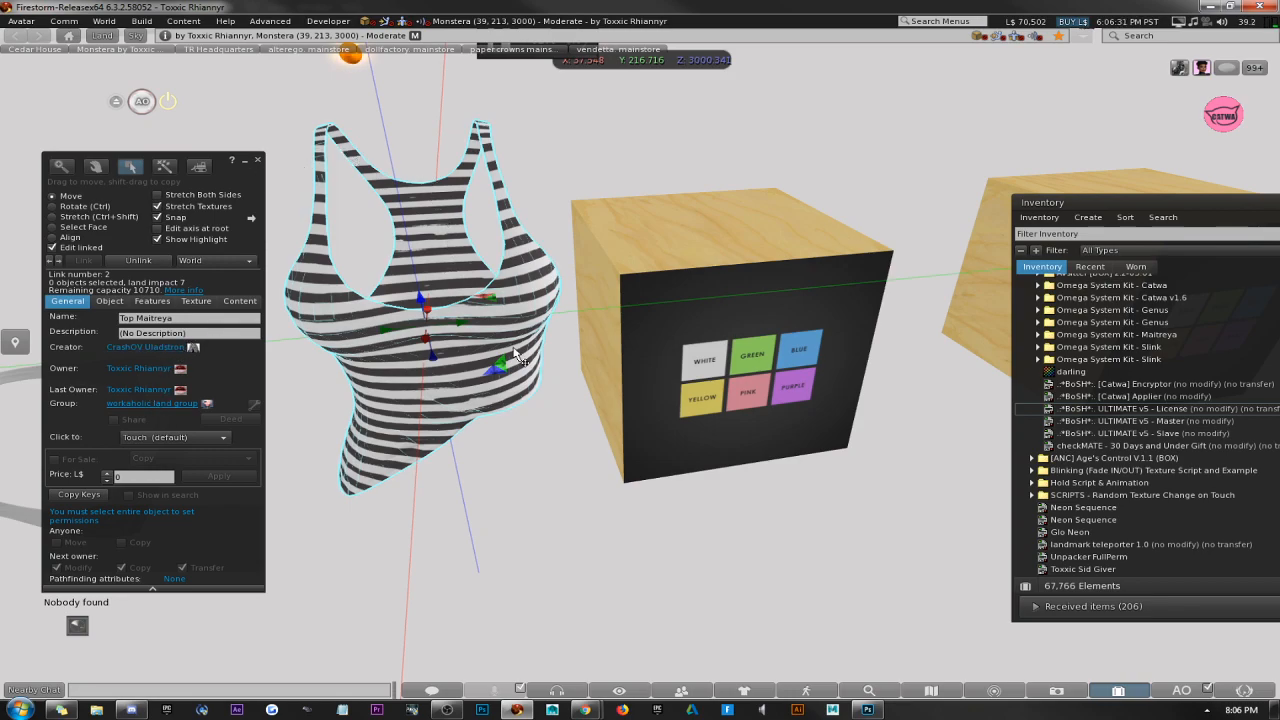
left_click(705, 365)
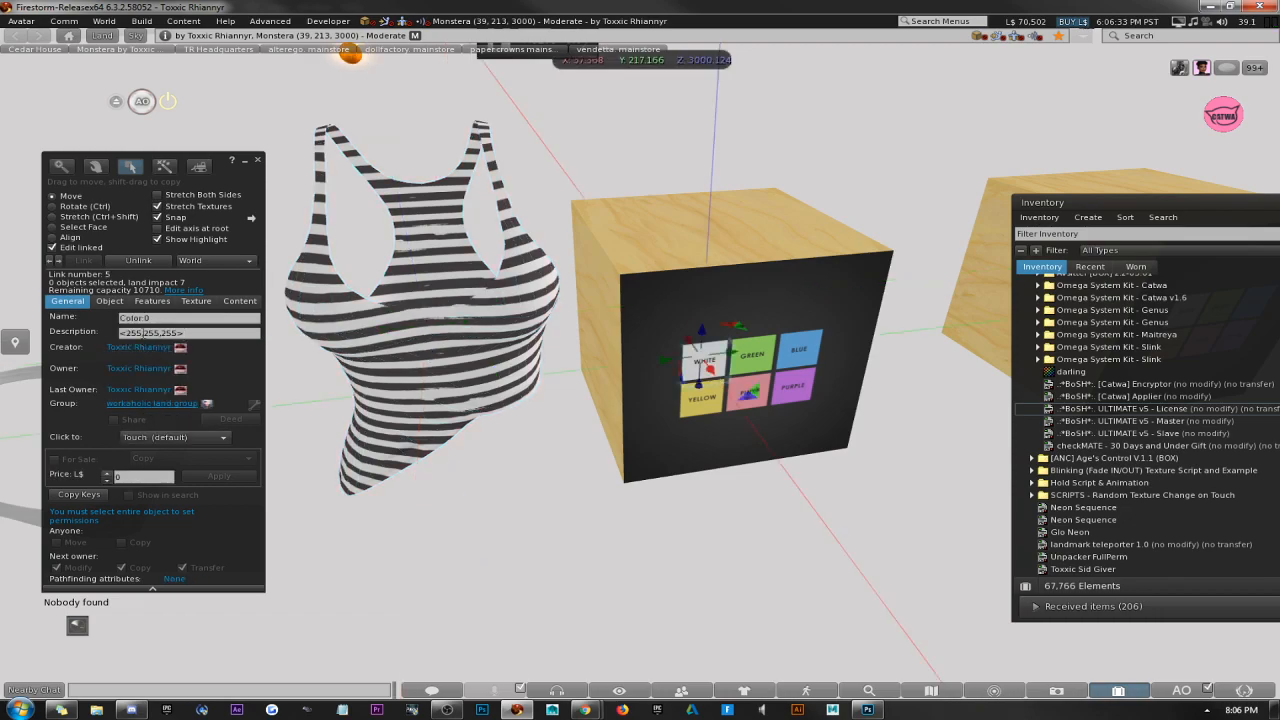
left_click_drag(183, 332, 100, 344)
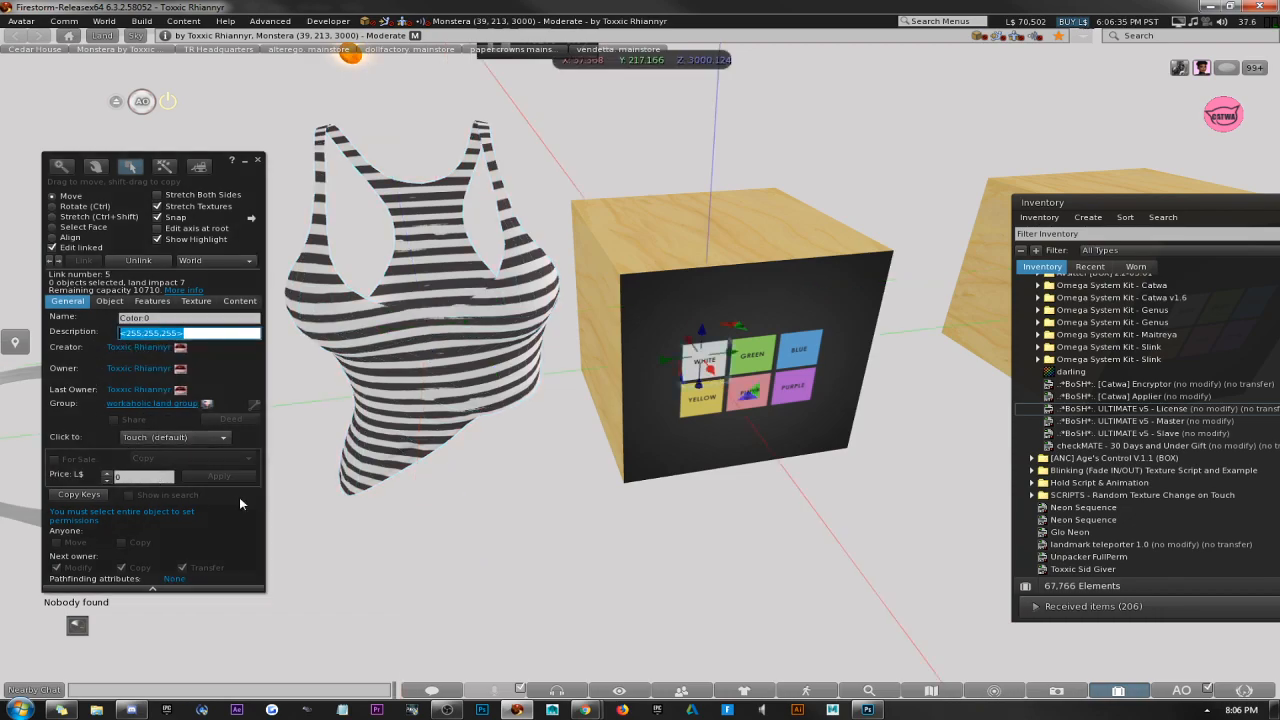
Select the HUD's green button and enter the empty color vector <,,> as its description.
left_click(769, 362)
left_click(227, 331)
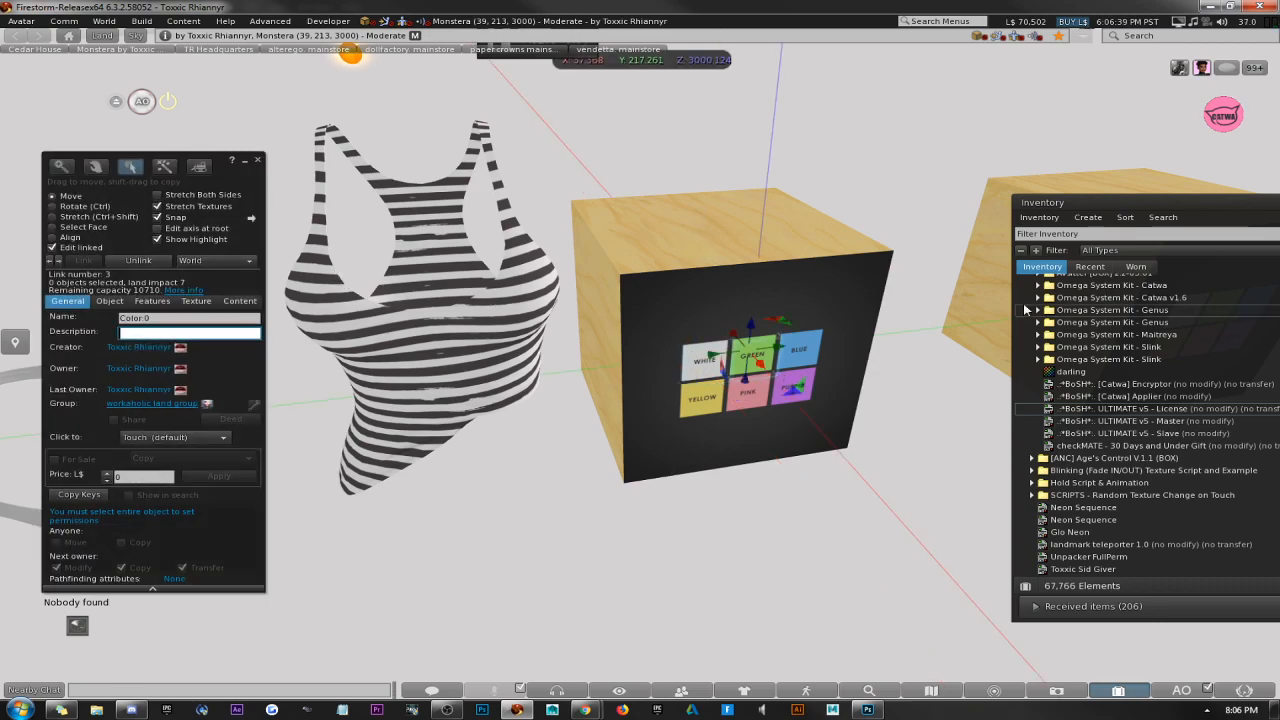
type("<,,>")
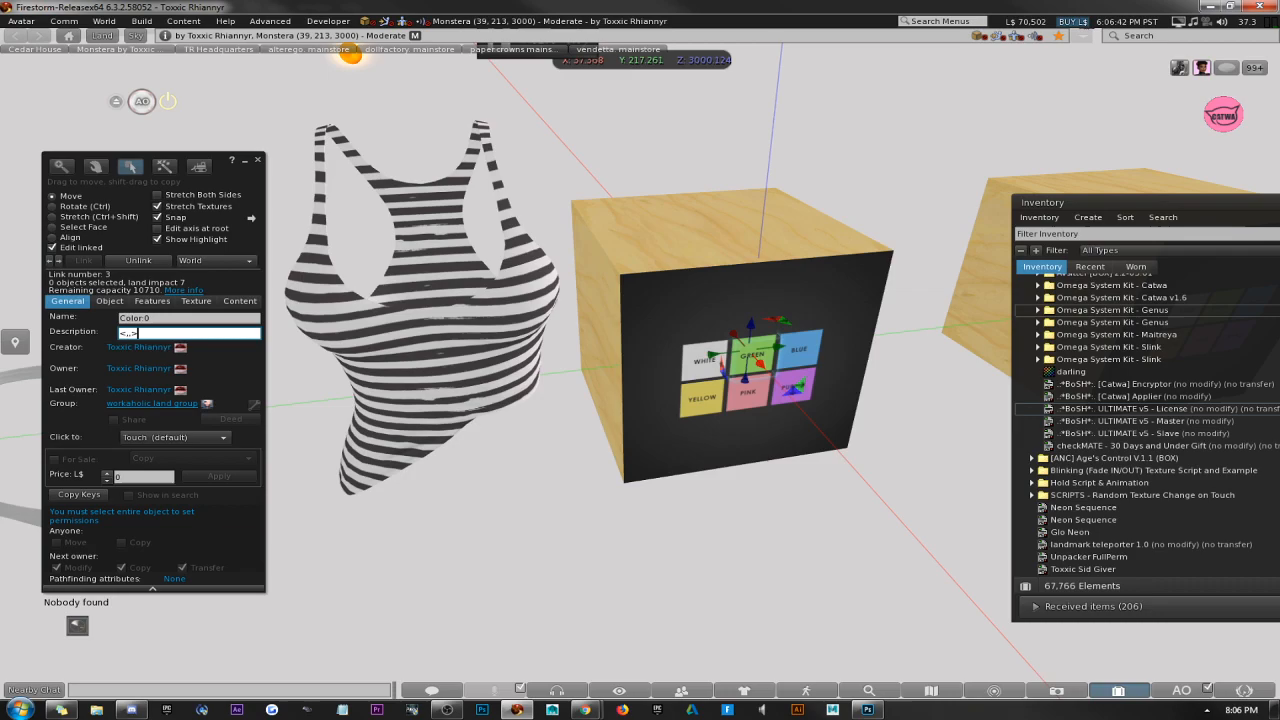
Open the green button's texture color and pick the spring-green swatch with RGB 0, 255, 128.
left_click(192, 302)
left_click(73, 329)
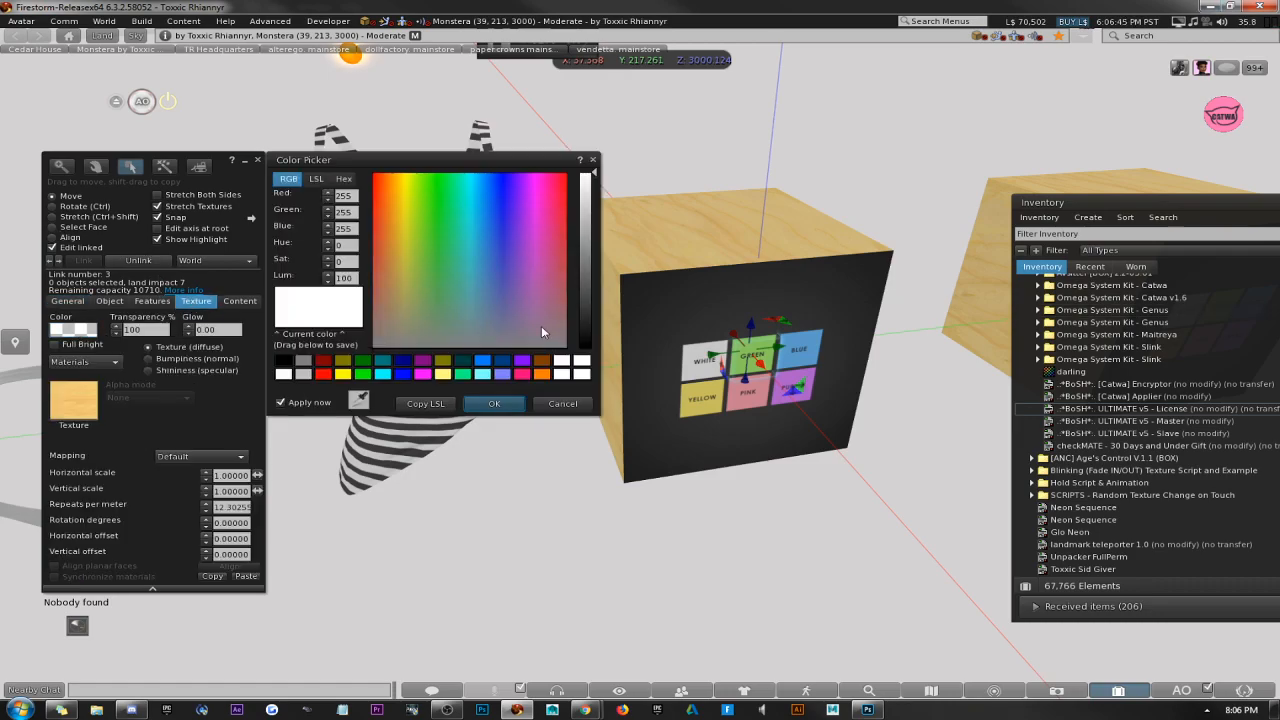
left_click(462, 374)
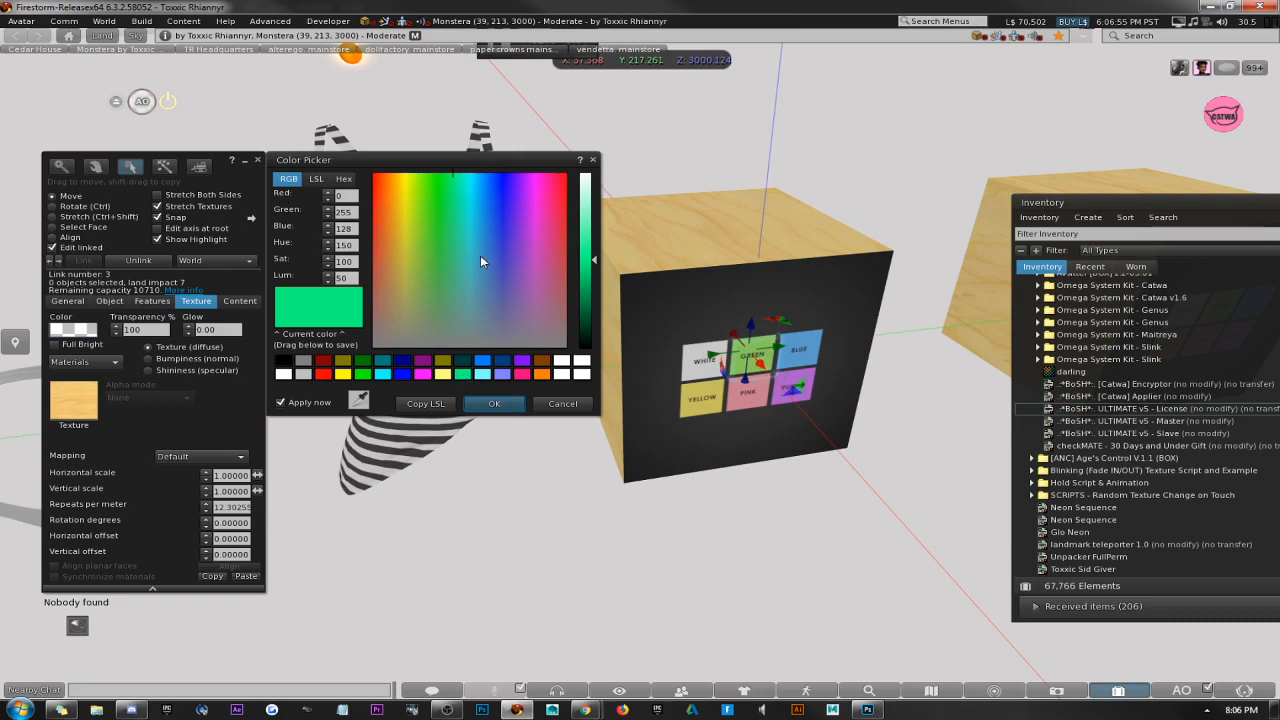
left_click(348, 197)
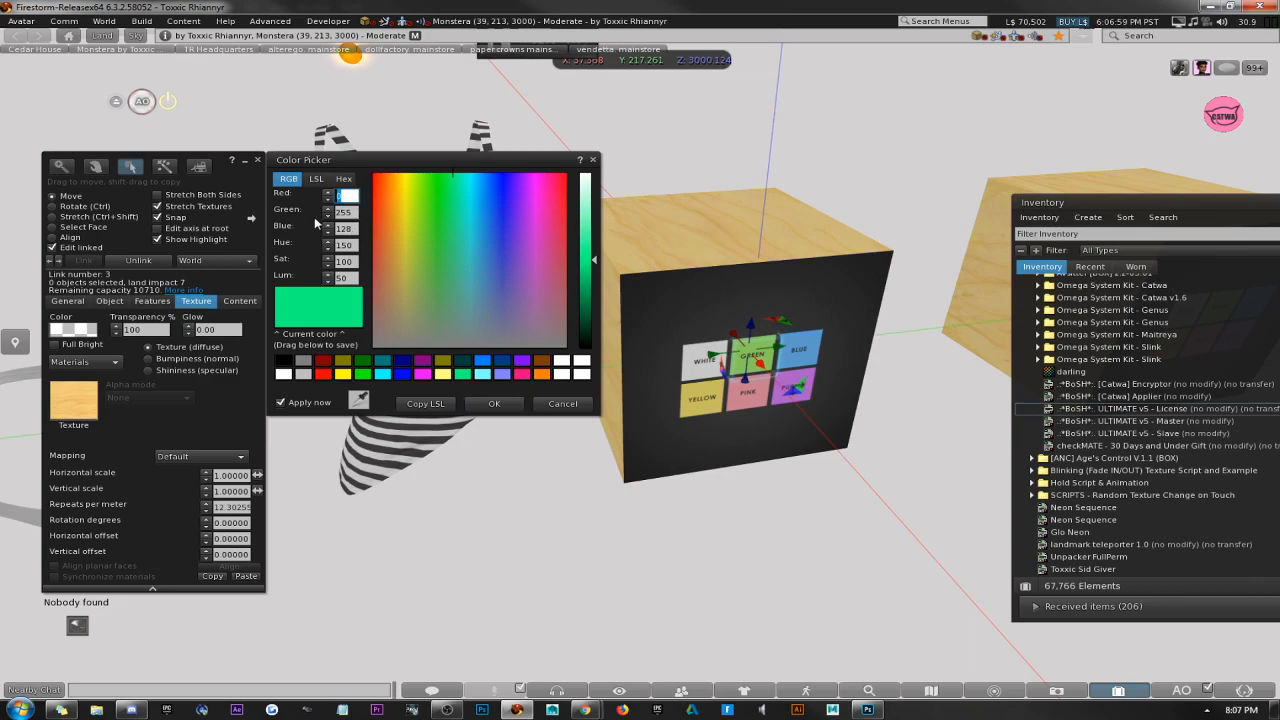
Complete the green button's description as <0,255,128>, accept the picked color and close the build window.
left_click(68, 301)
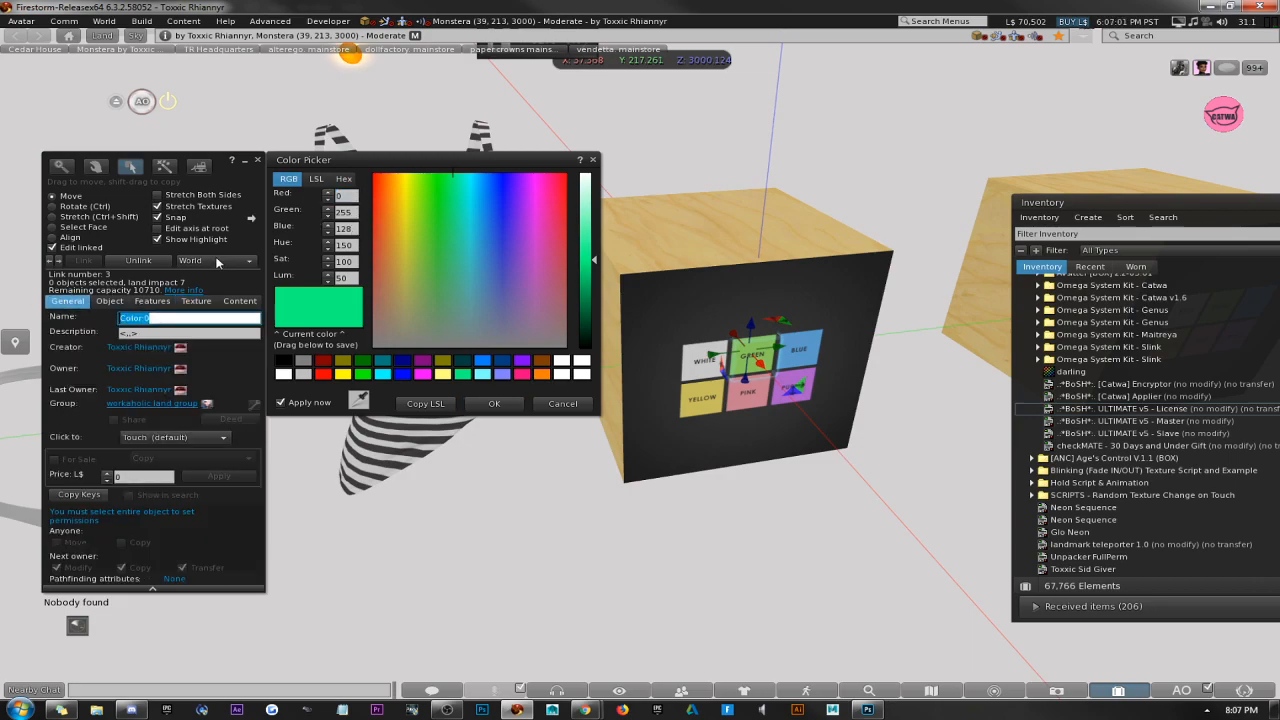
left_click(135, 333)
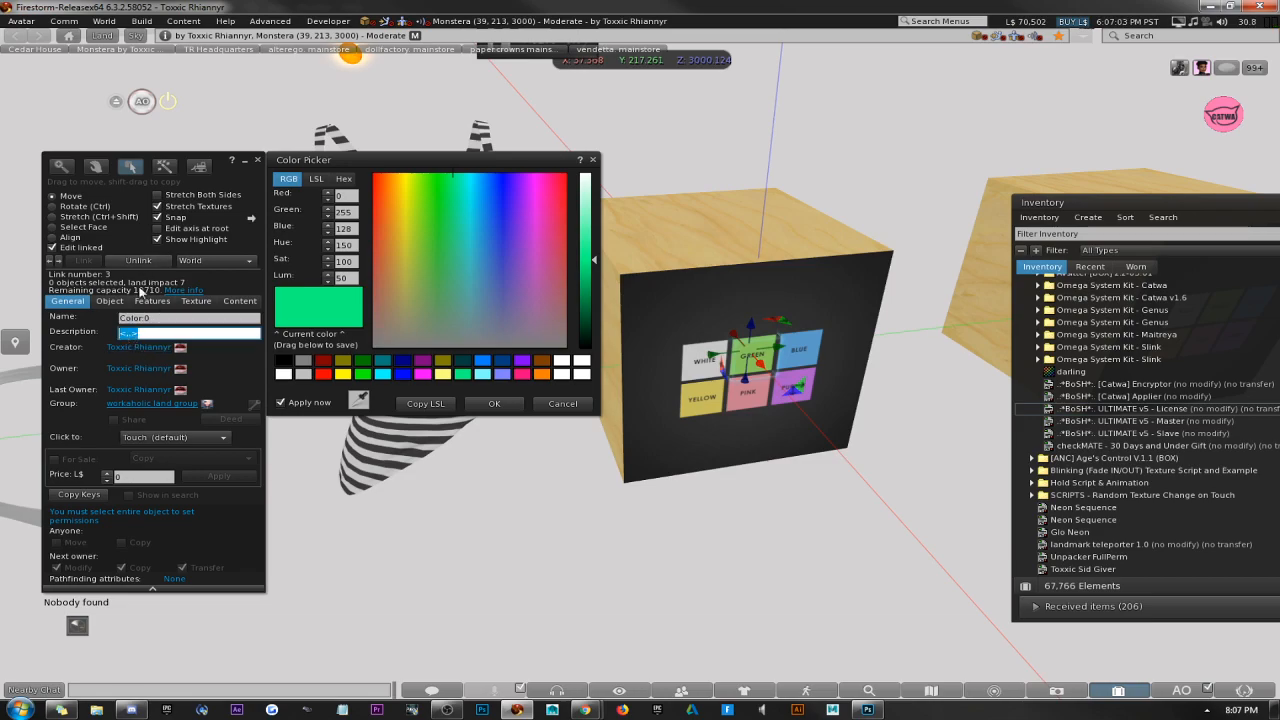
left_click(127, 334)
type("0")
key("Right")
type(".255.")
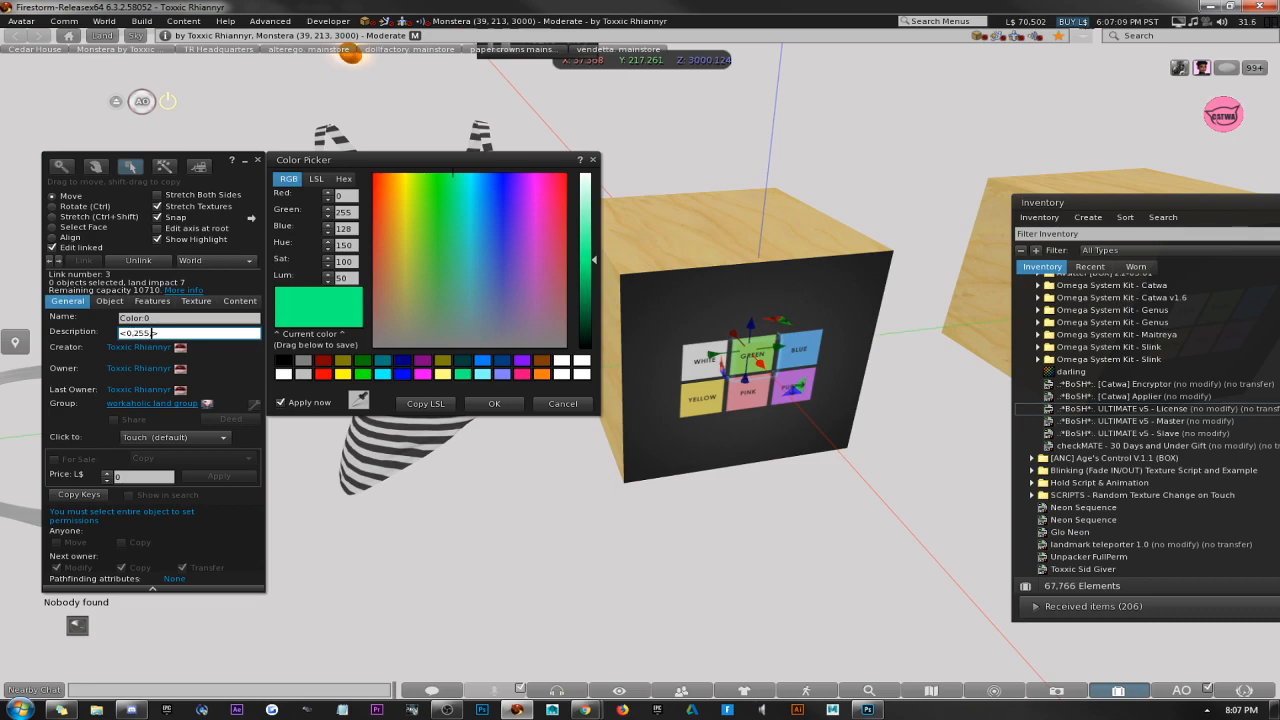
type("128")
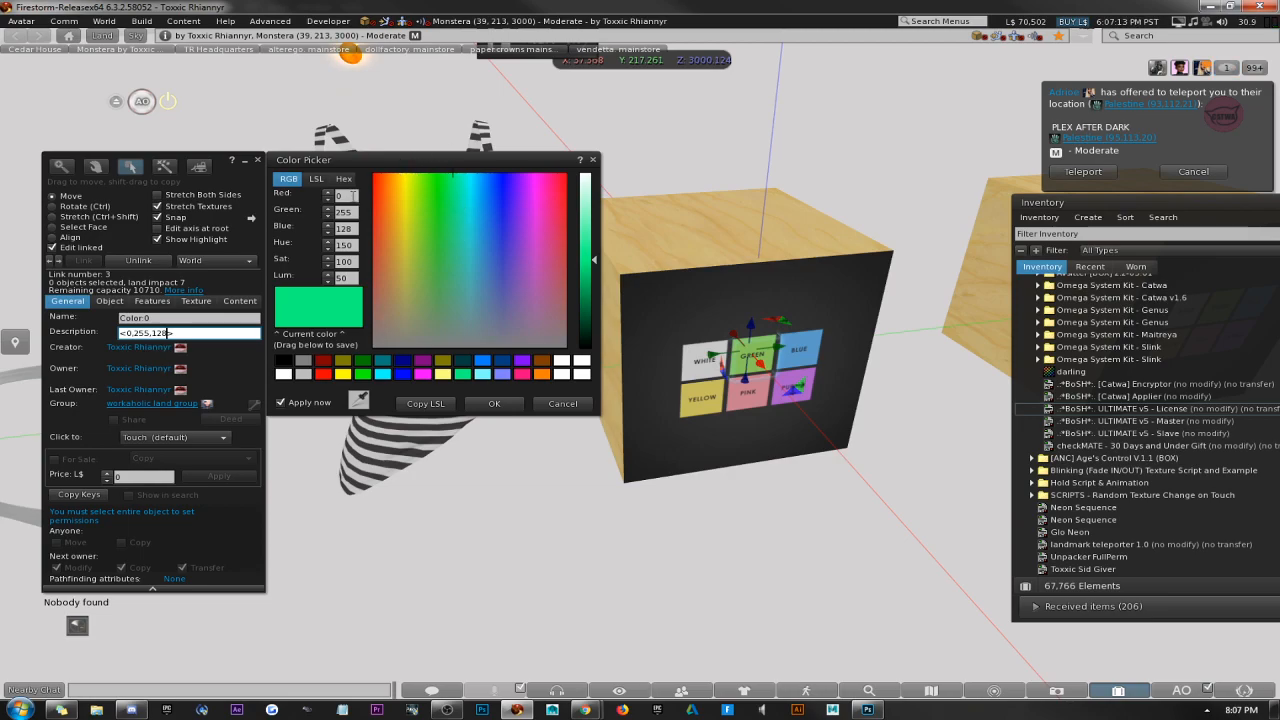
mouse_move(353, 196)
left_mouse_down()
mouse_move(314, 193)
mouse_move(338, 201)
left_mouse_up()
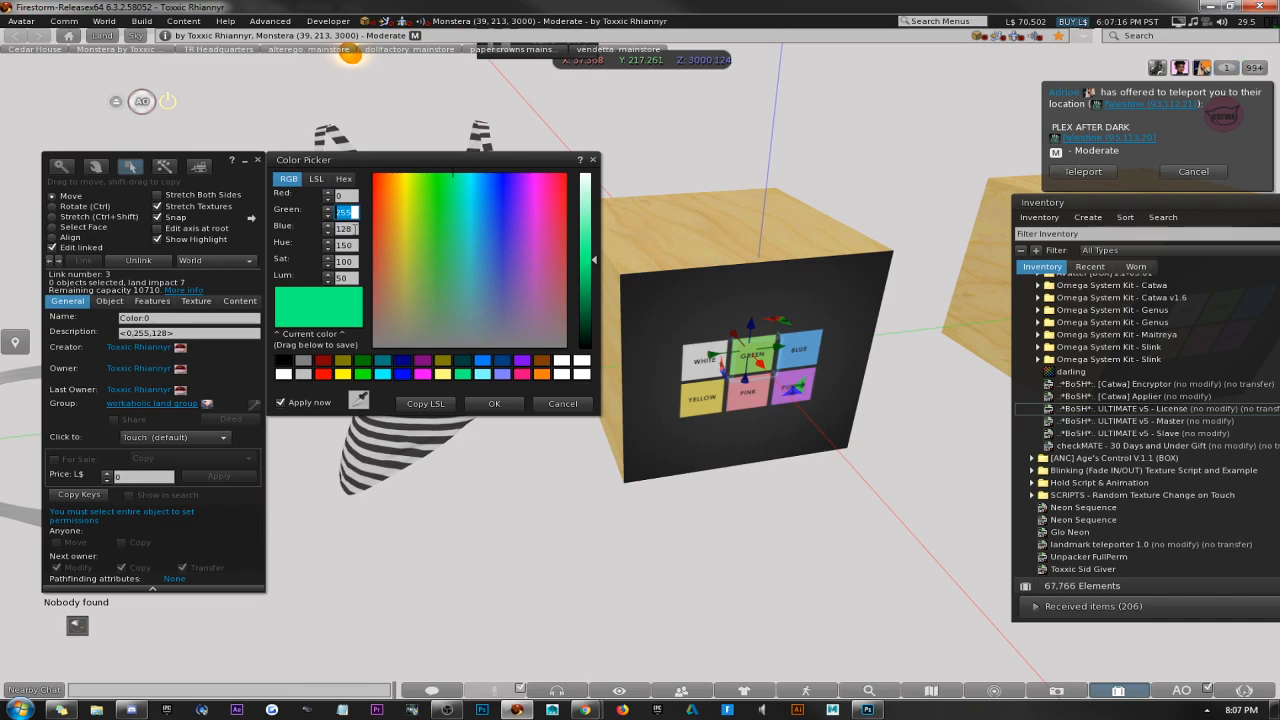
double_click(354, 228)
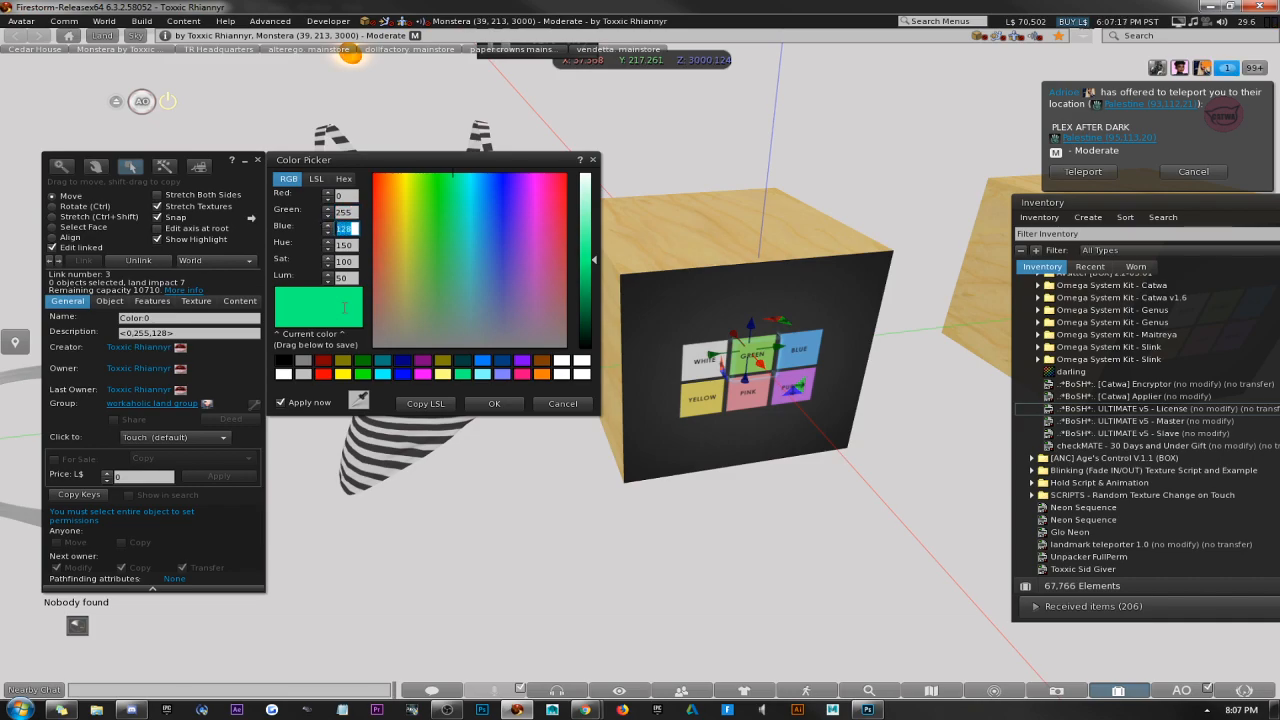
left_click(500, 407)
left_click(257, 160)
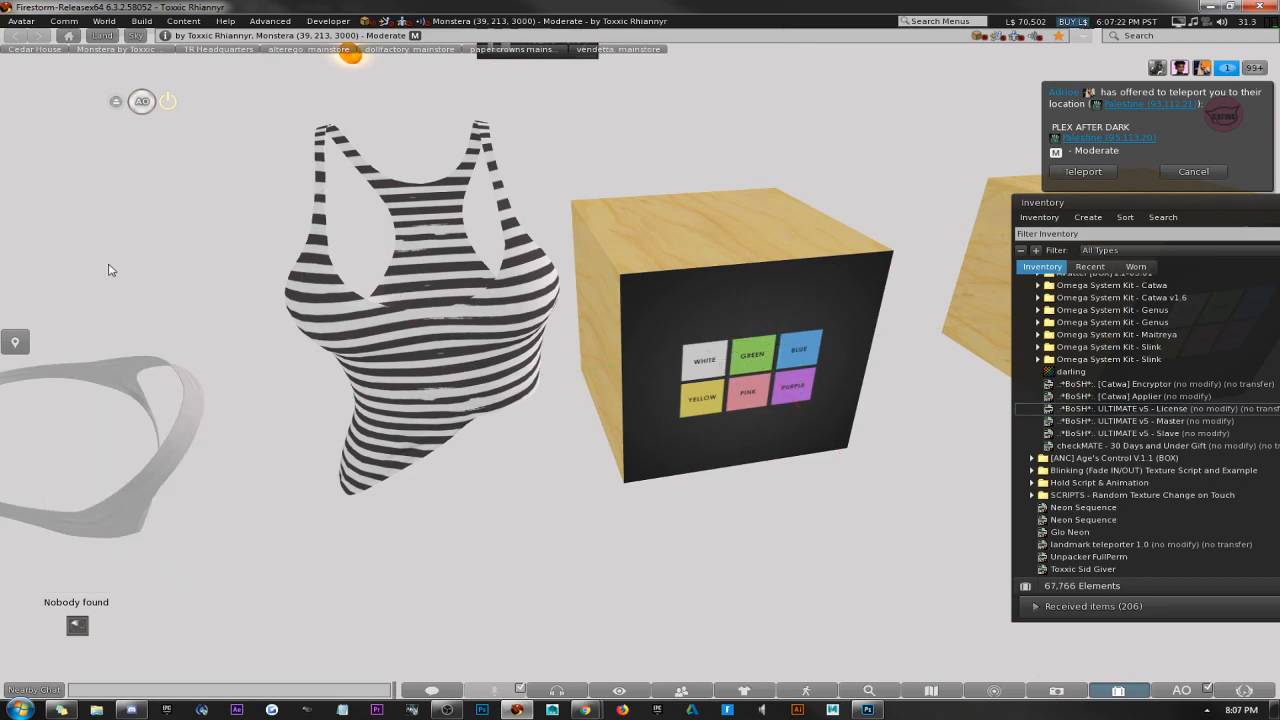
Check which BoSH ULTIMATE v5 scripts are in the contents of the tank top and the HUD.
right_click(758, 360)
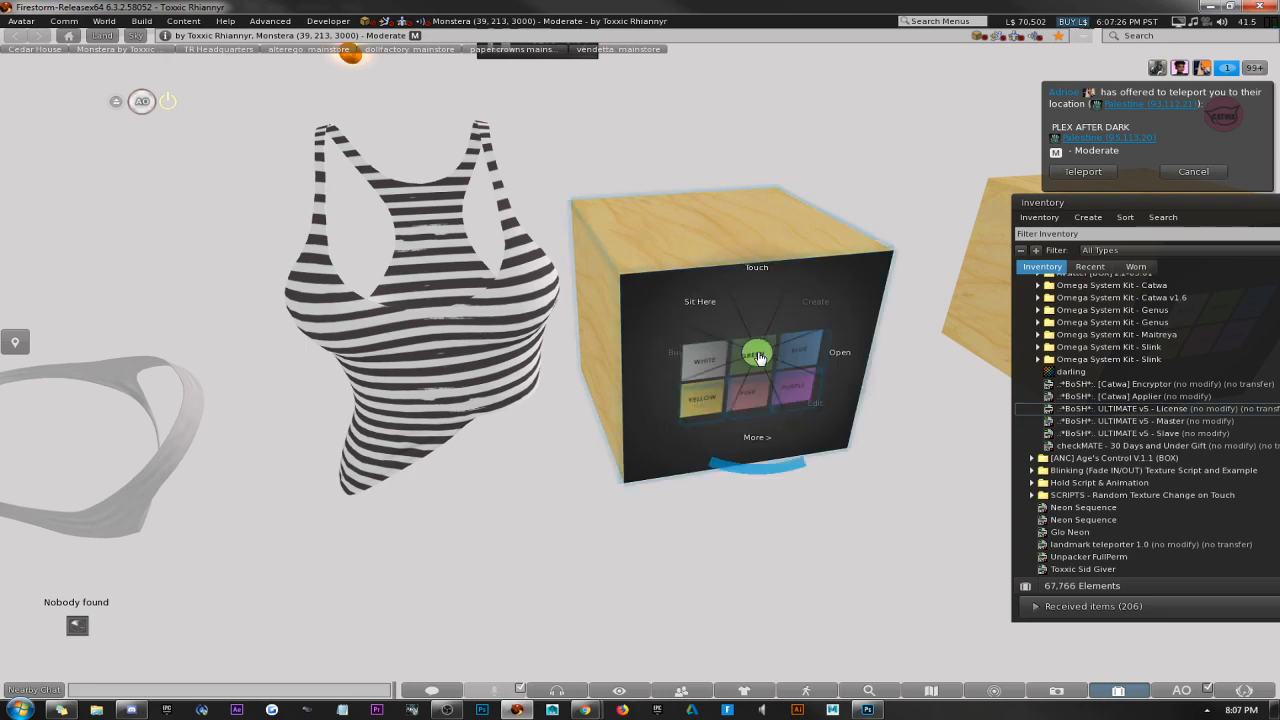
left_click(756, 374)
left_click(513, 299)
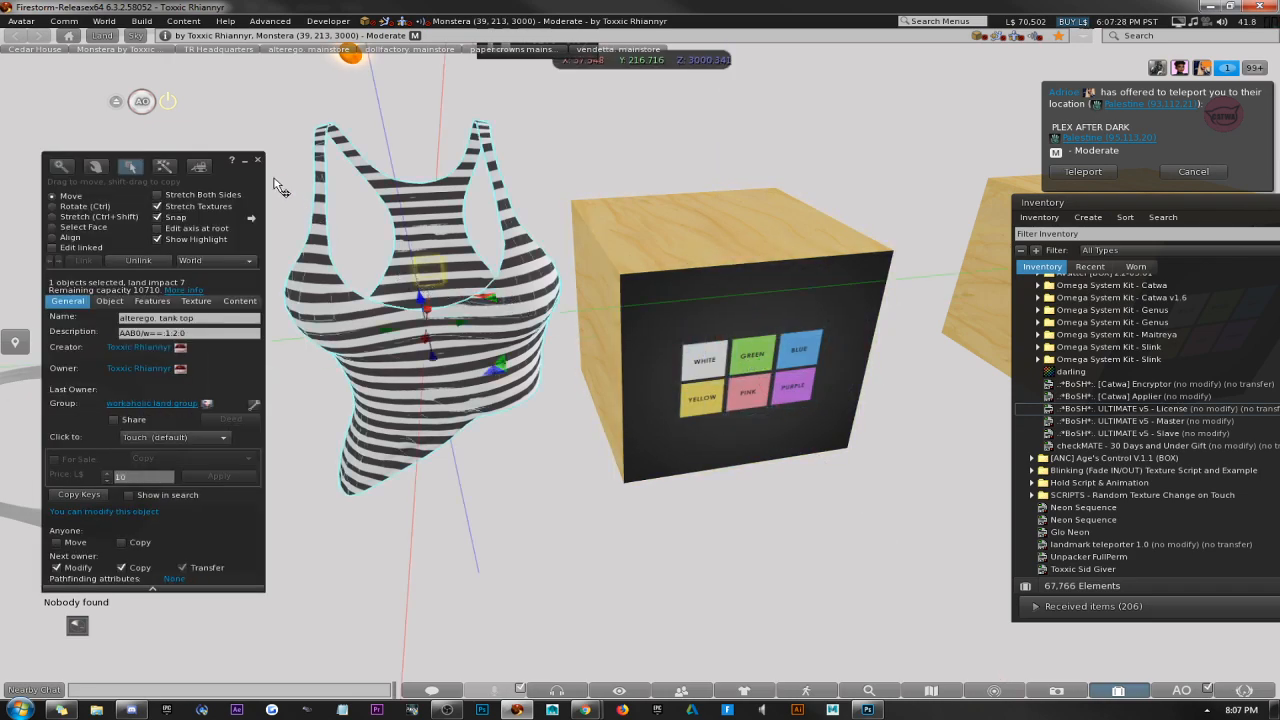
left_click(239, 302)
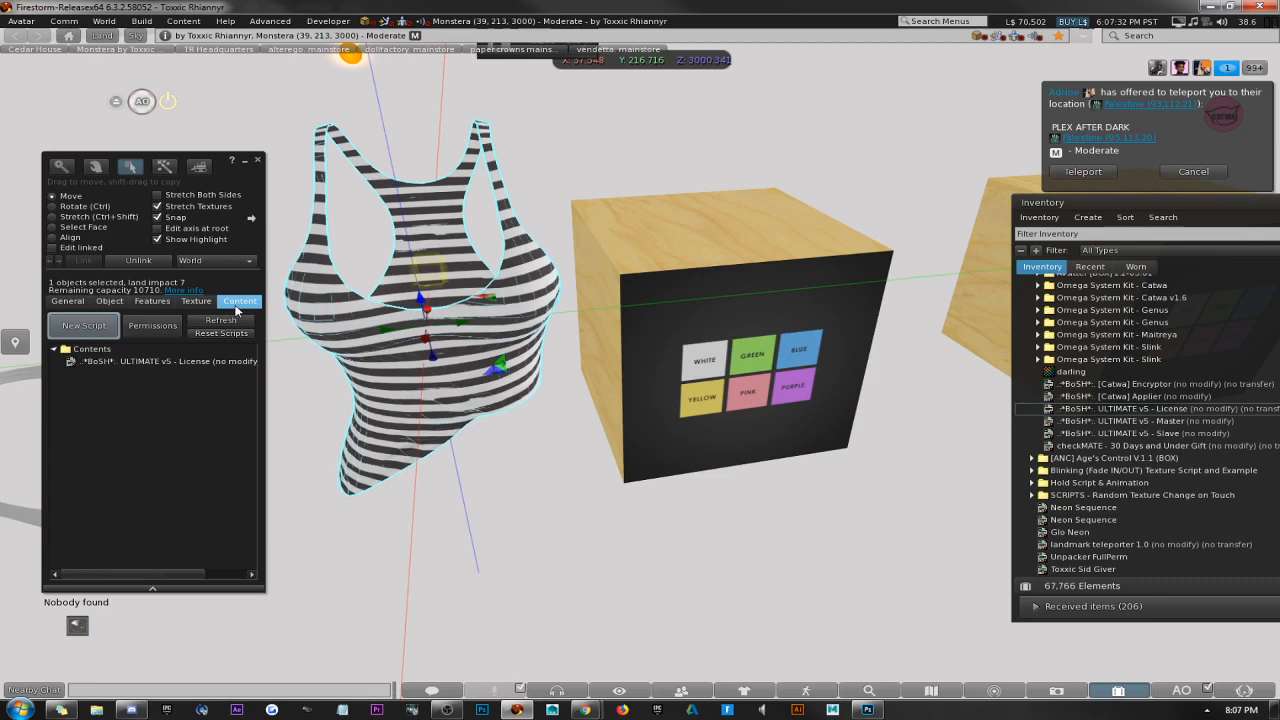
left_click(645, 320)
left_click(258, 160)
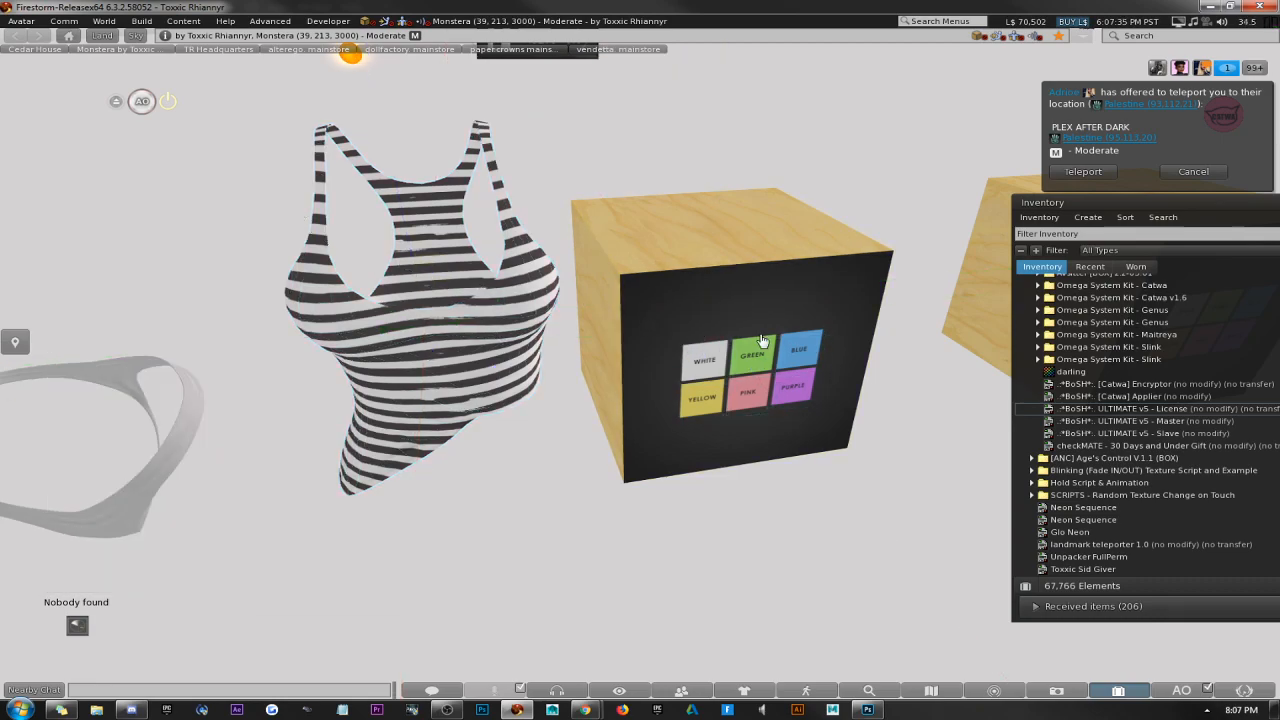
right_click(763, 342)
left_click(801, 378)
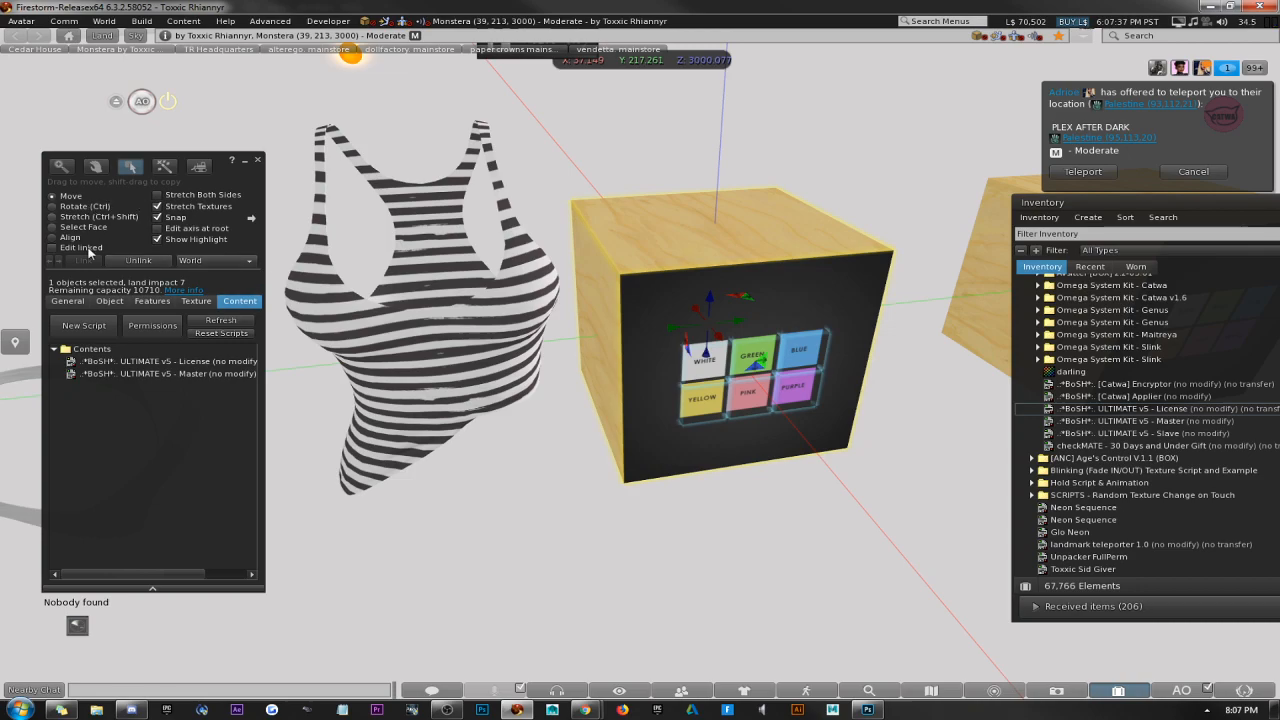
Rename the tank top's linked mesh part to 0, close the build window and test the HUD's green button.
left_click(352, 292)
left_click(53, 247)
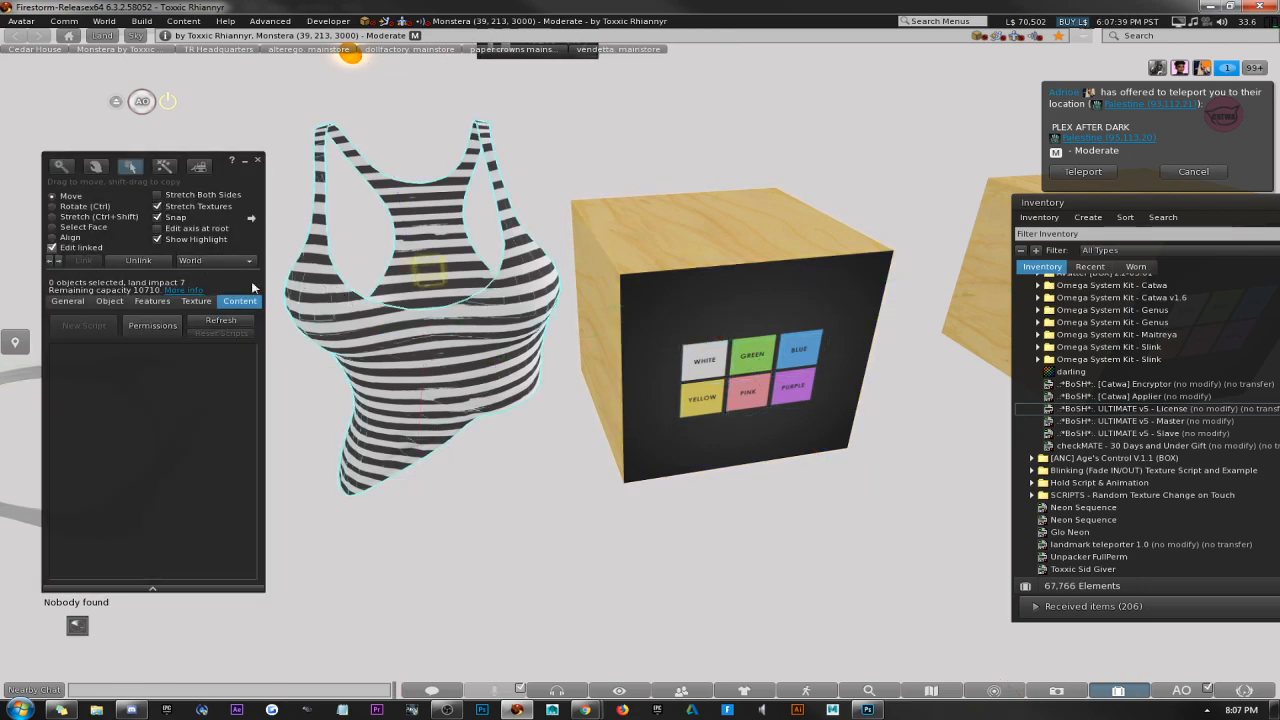
left_click(420, 213)
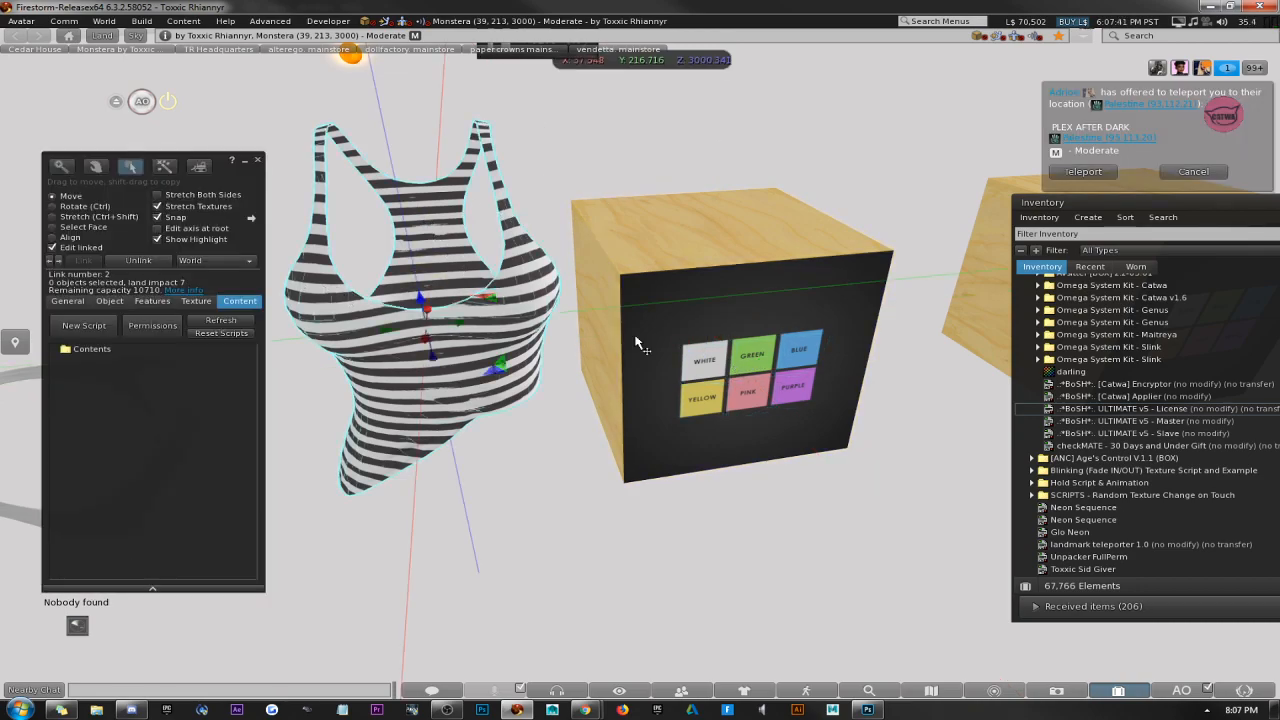
left_click(67, 302)
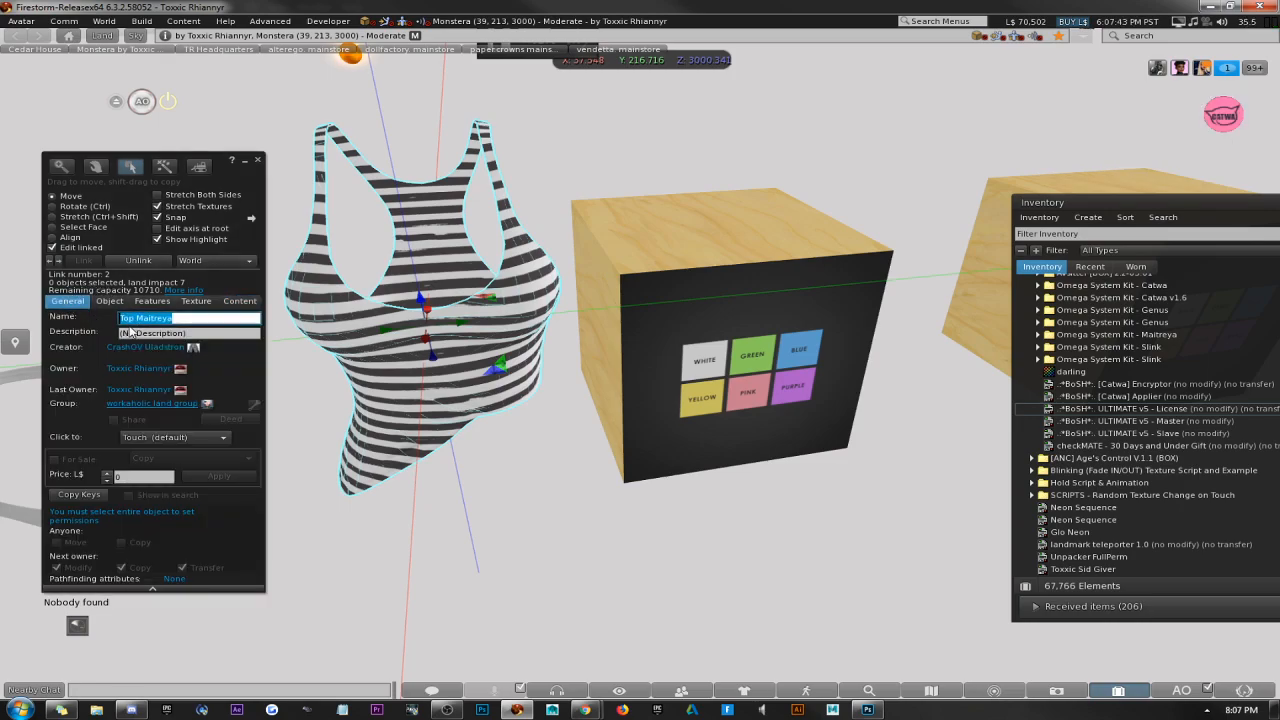
left_click(136, 318)
left_click(257, 161)
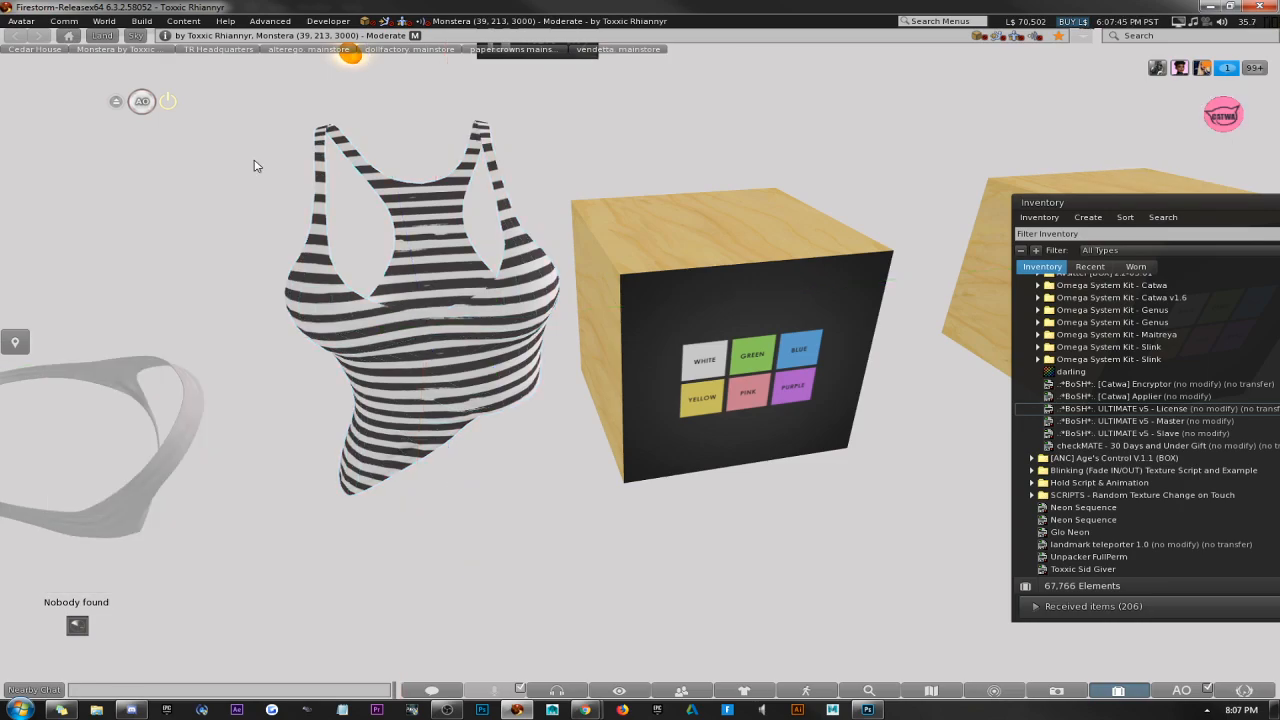
left_click(765, 360)
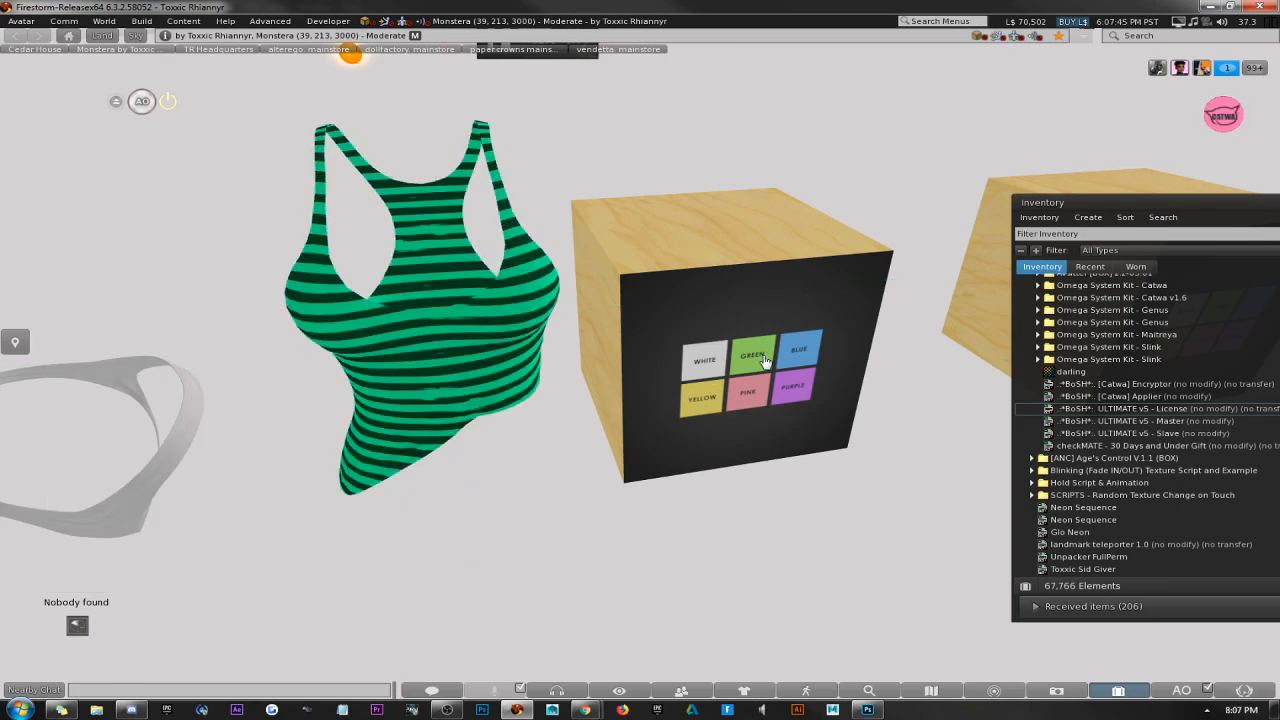
Edit the HUD's linked white button and rename it Texture:0.
right_click(760, 271)
left_click(797, 316)
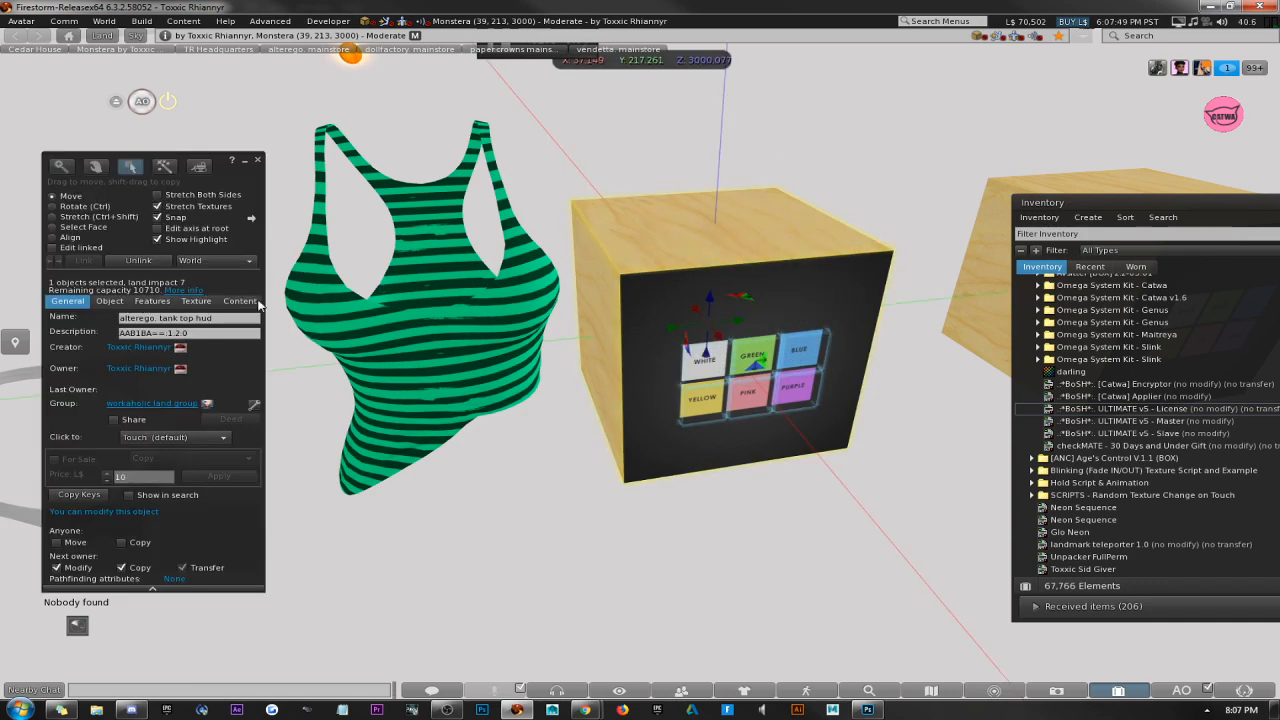
left_click(52, 247)
left_click(707, 355)
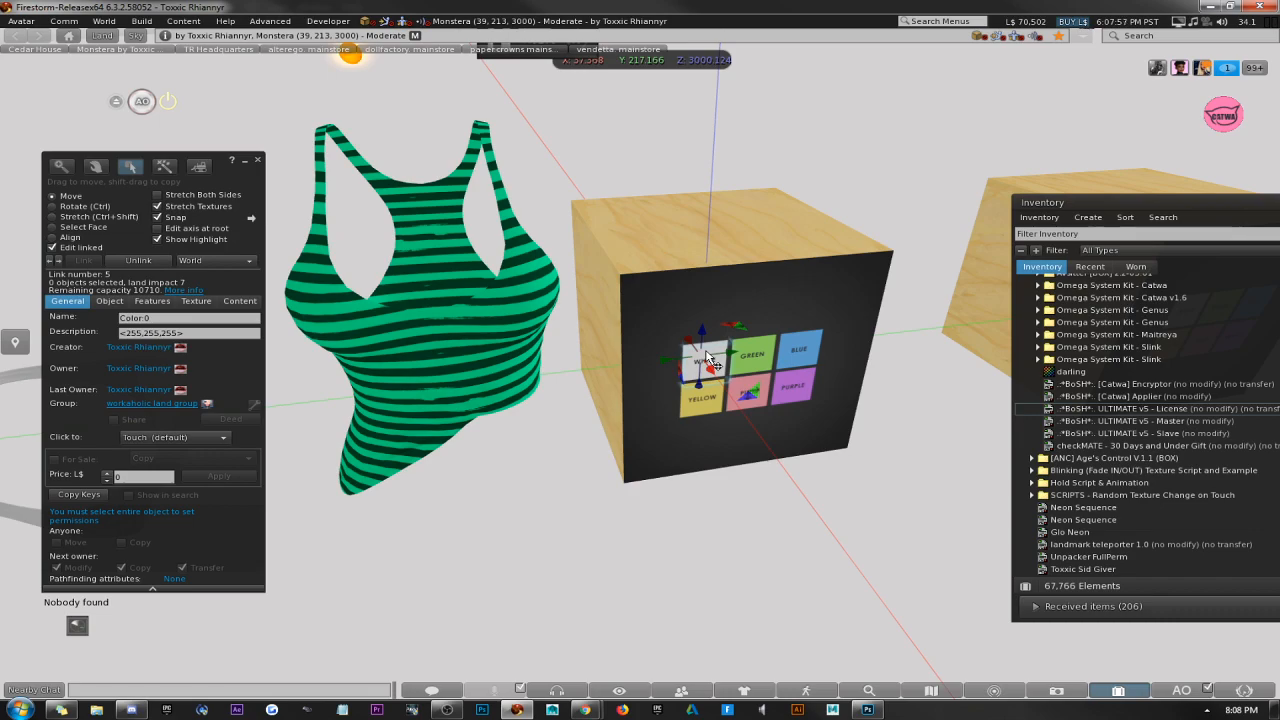
left_click(145, 318)
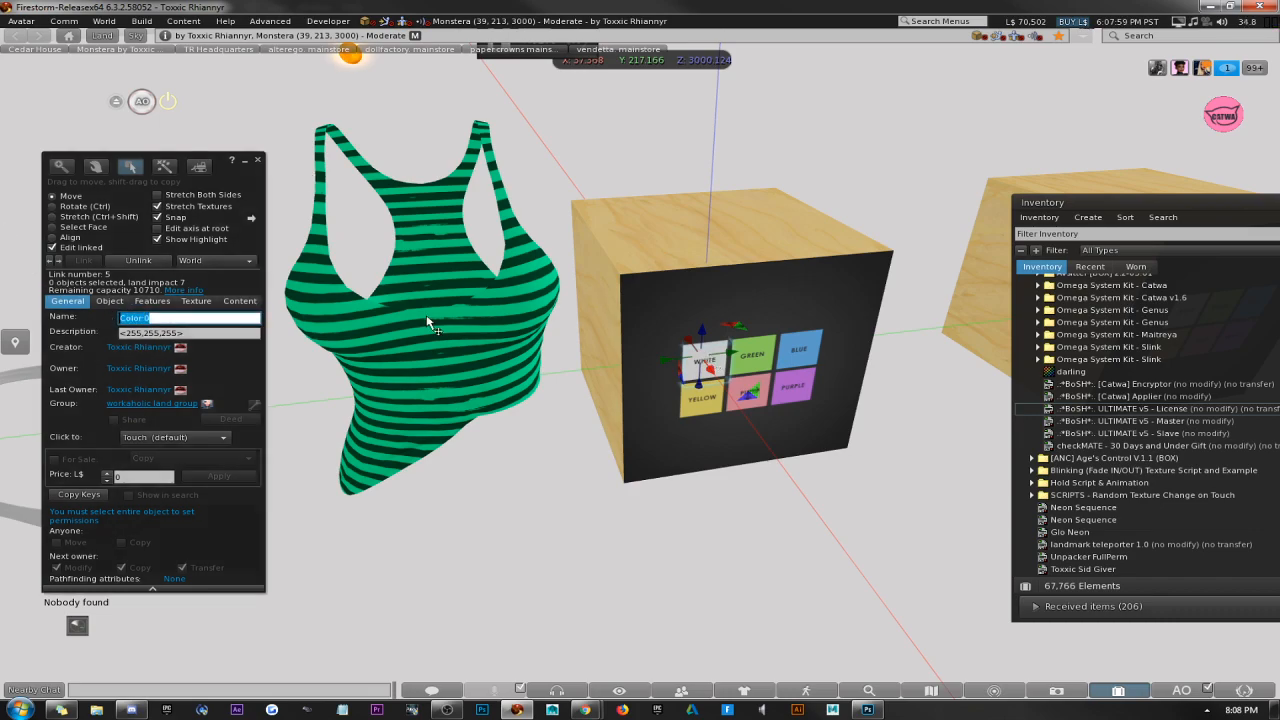
type("Texture")
key("Tab")
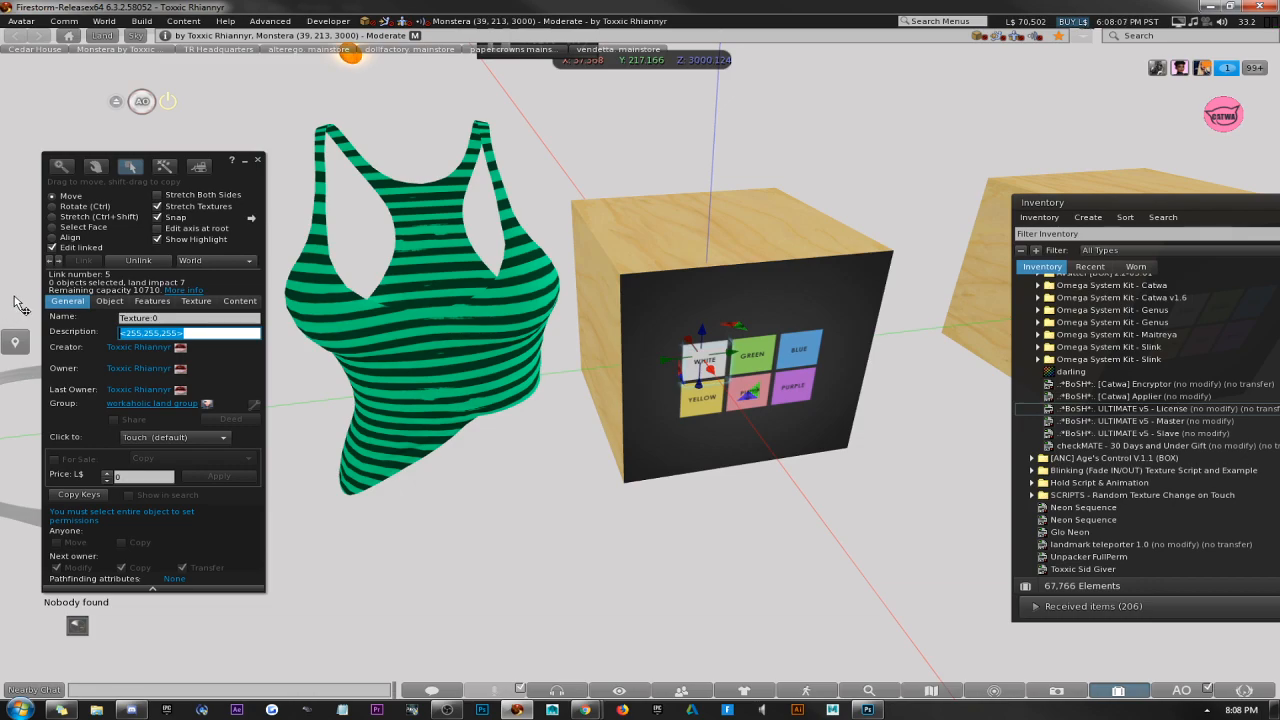
Change the white button's name back to Color:0 and close the build window.
key("shift+Tab")
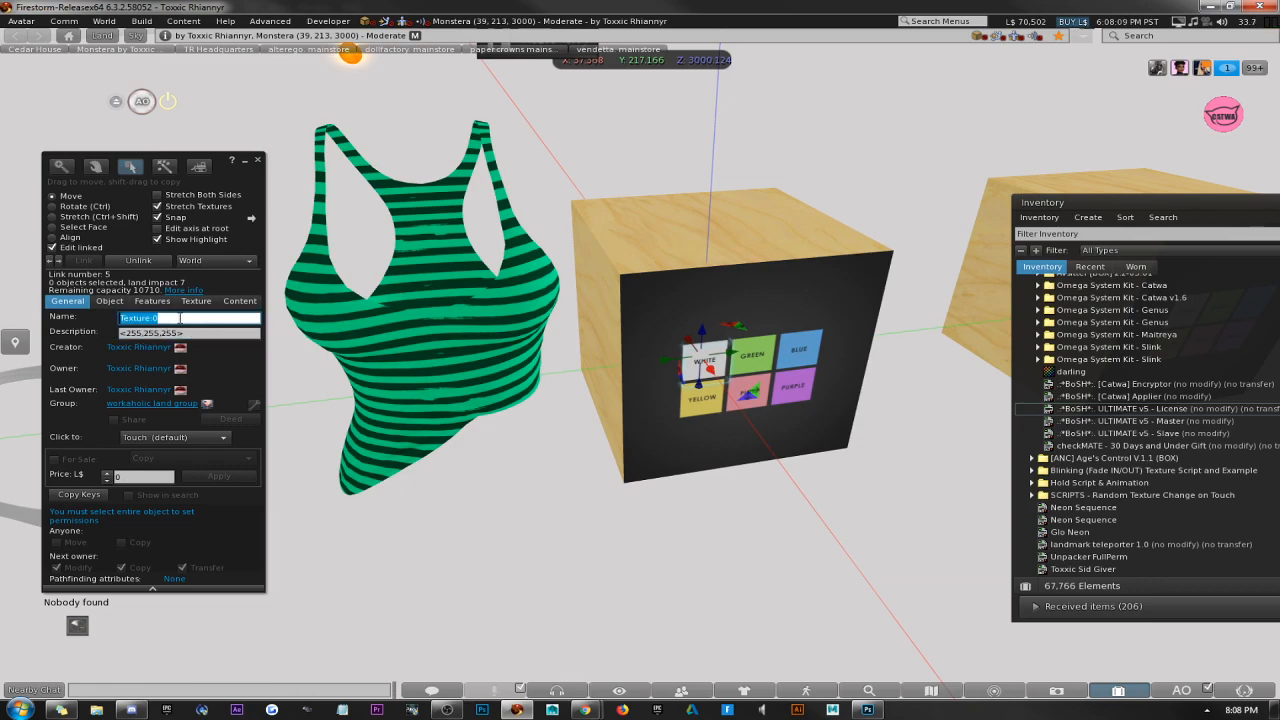
type("Color:0")
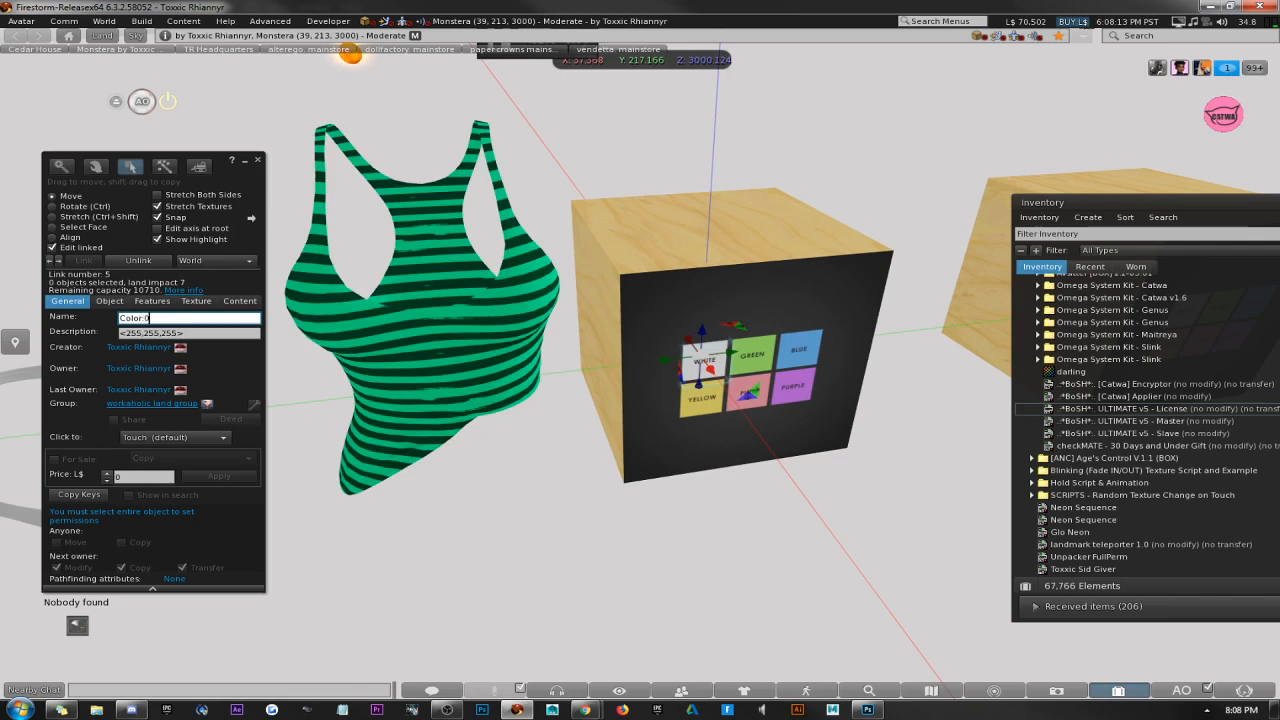
left_click(258, 159)
Check the name of the tank top's linked mesh part and close the build window.
right_click(455, 237)
left_click(447, 294)
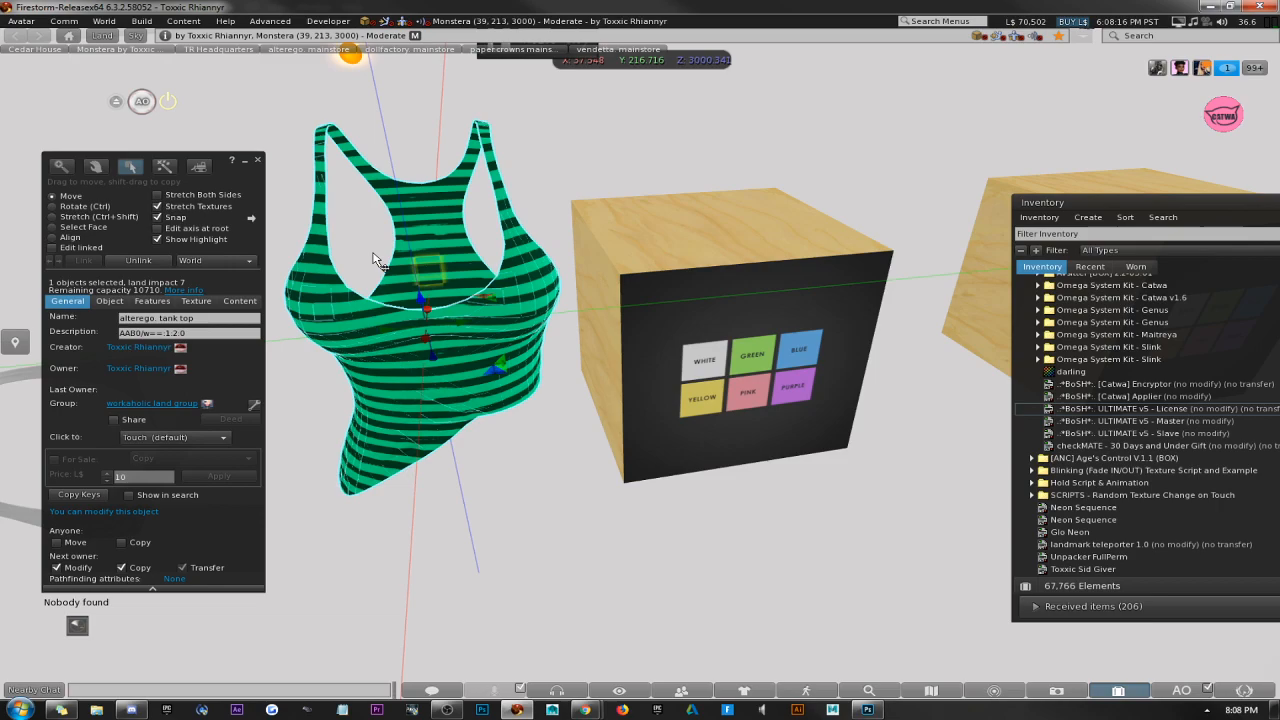
left_click(64, 249)
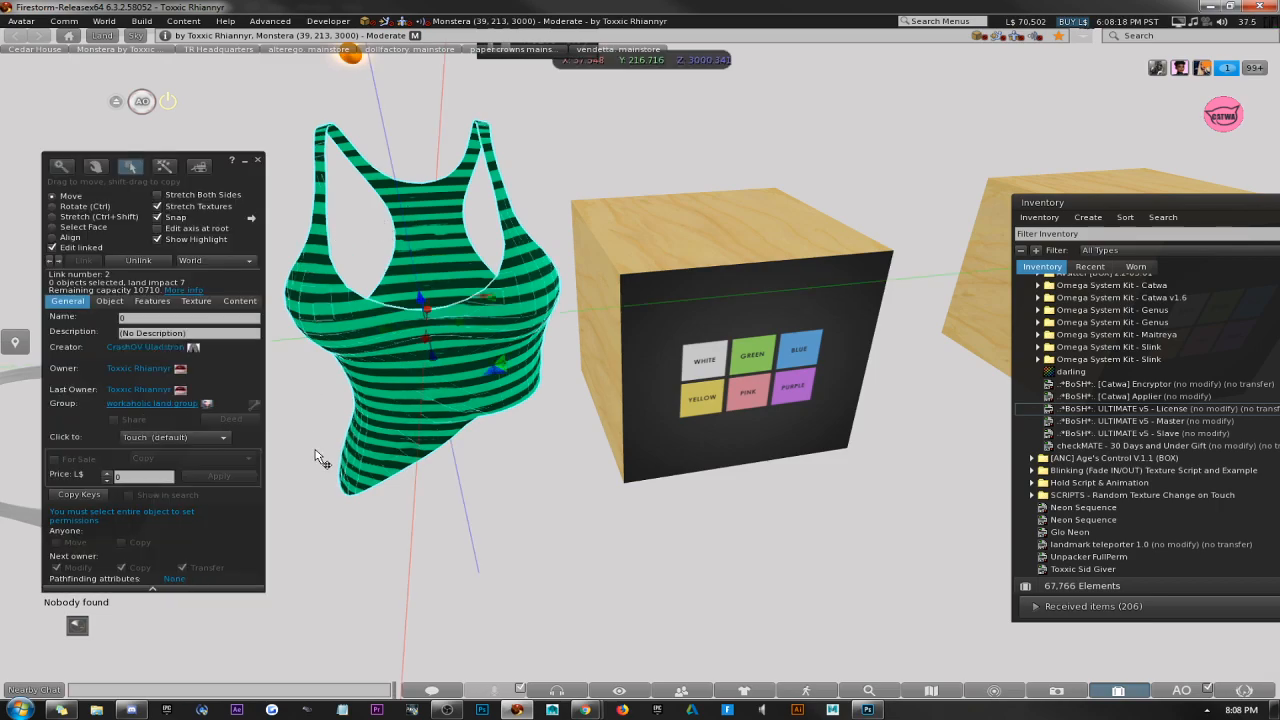
left_click(258, 159)
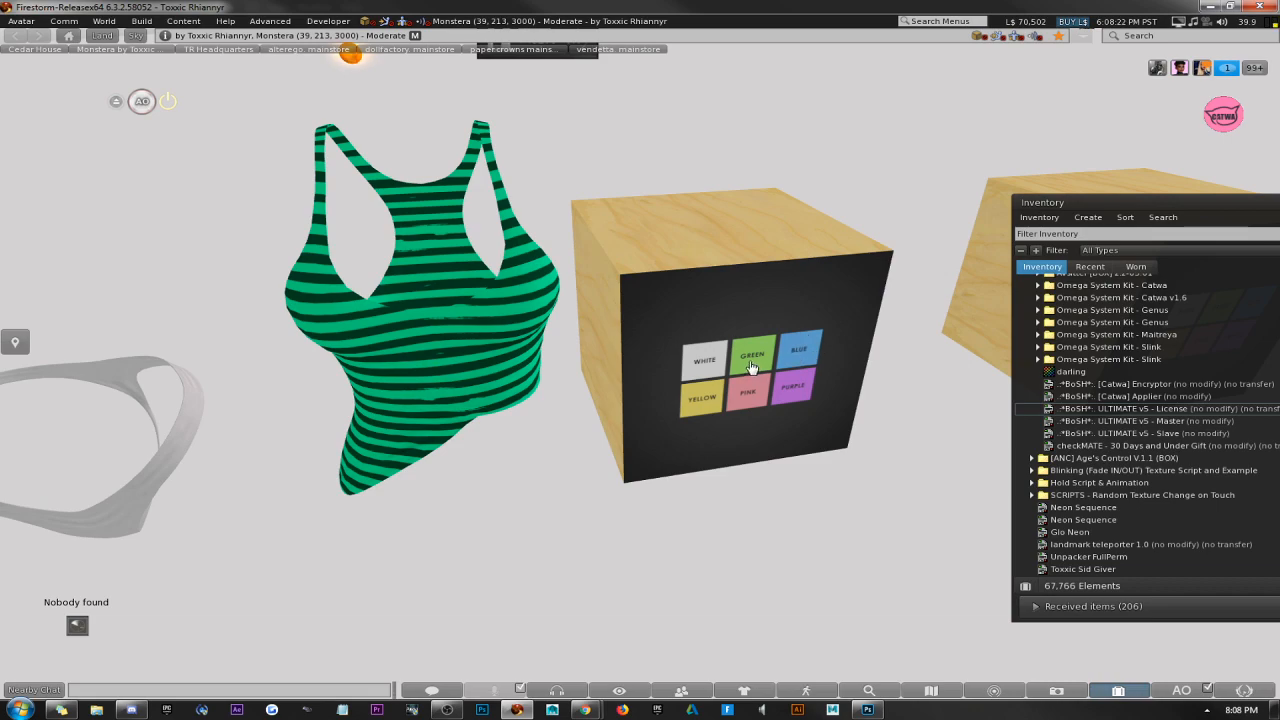
Edit the HUD's linked blue button, rename it Color:0 and enter the empty vector <,,> as its description.
right_click(751, 295)
left_click(781, 324)
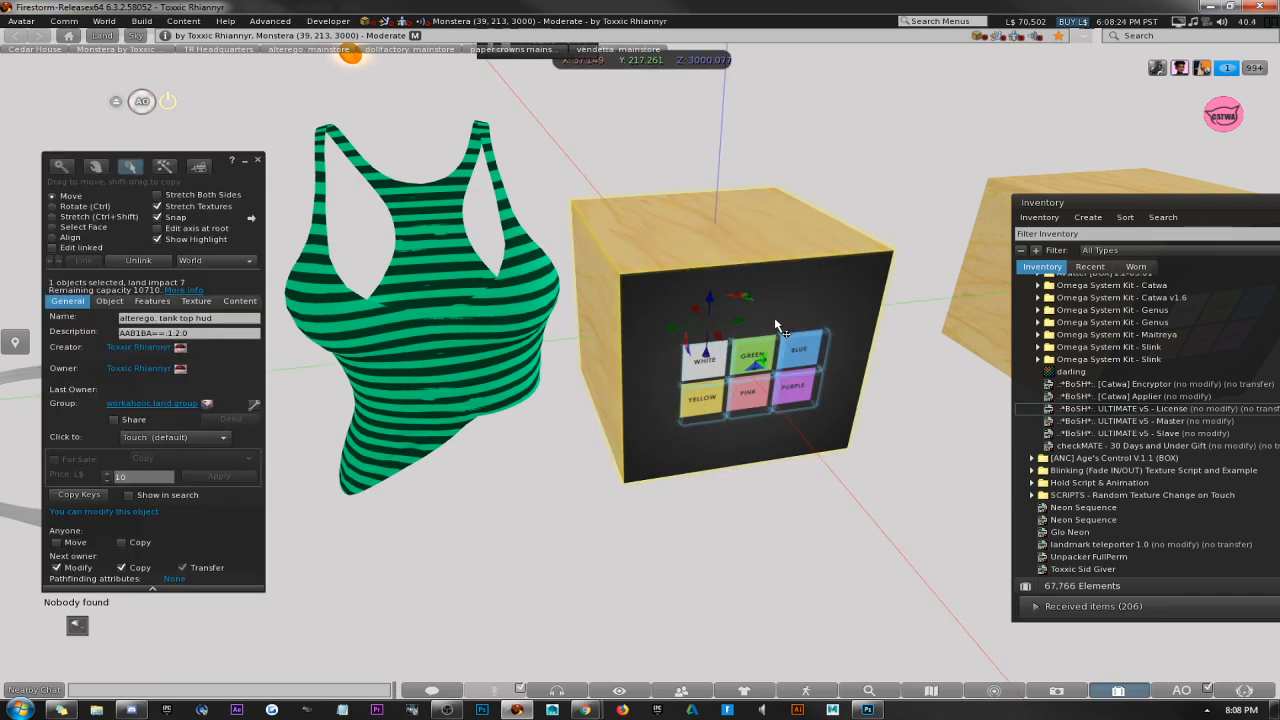
left_click(53, 248)
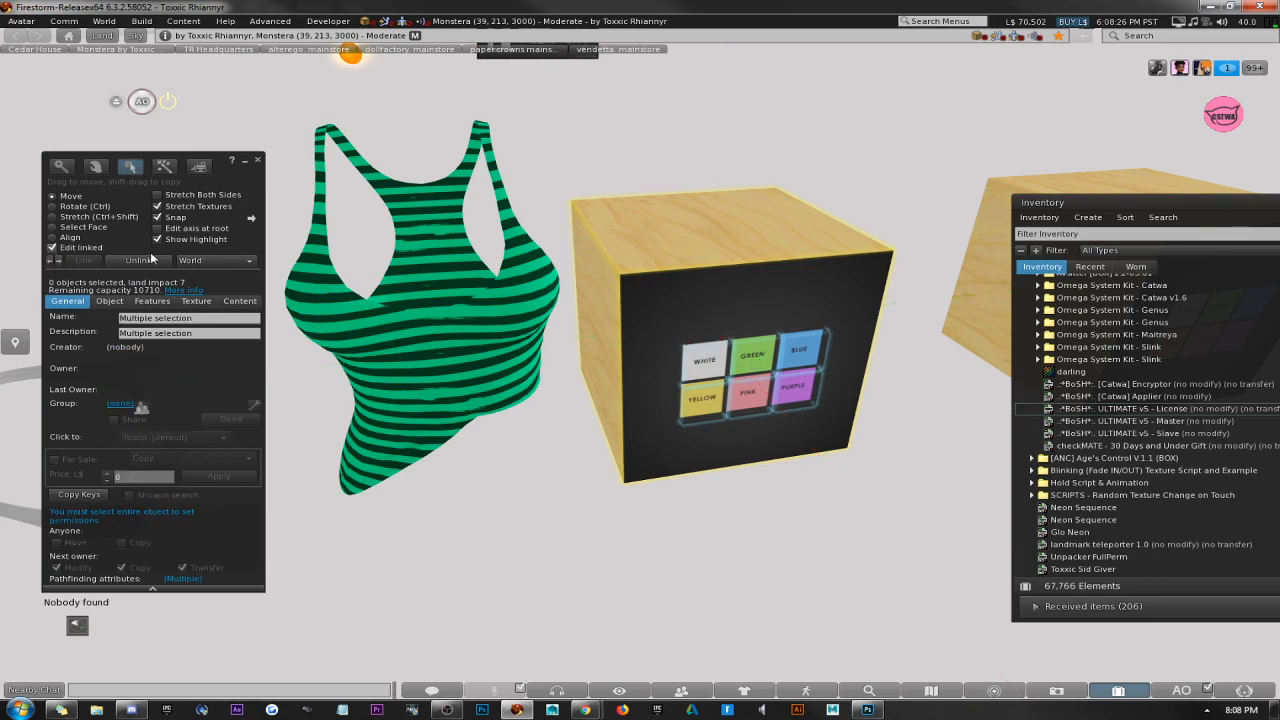
left_click(815, 352)
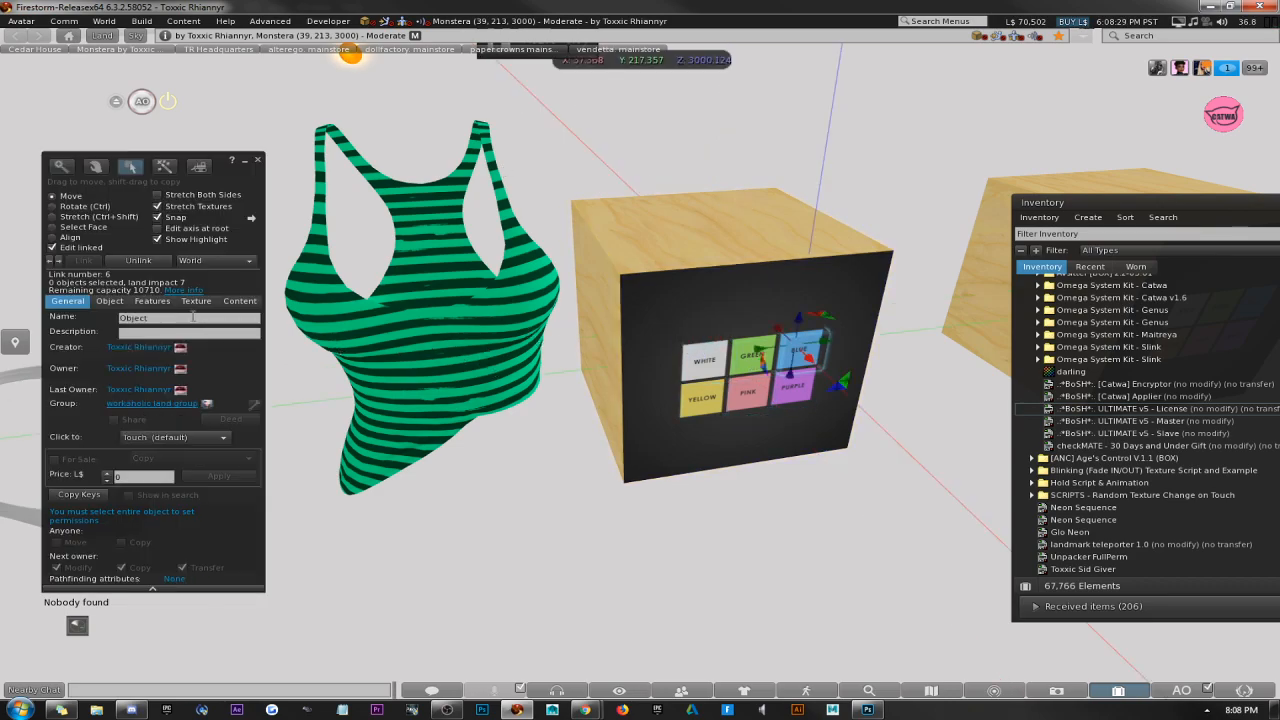
type("Co")
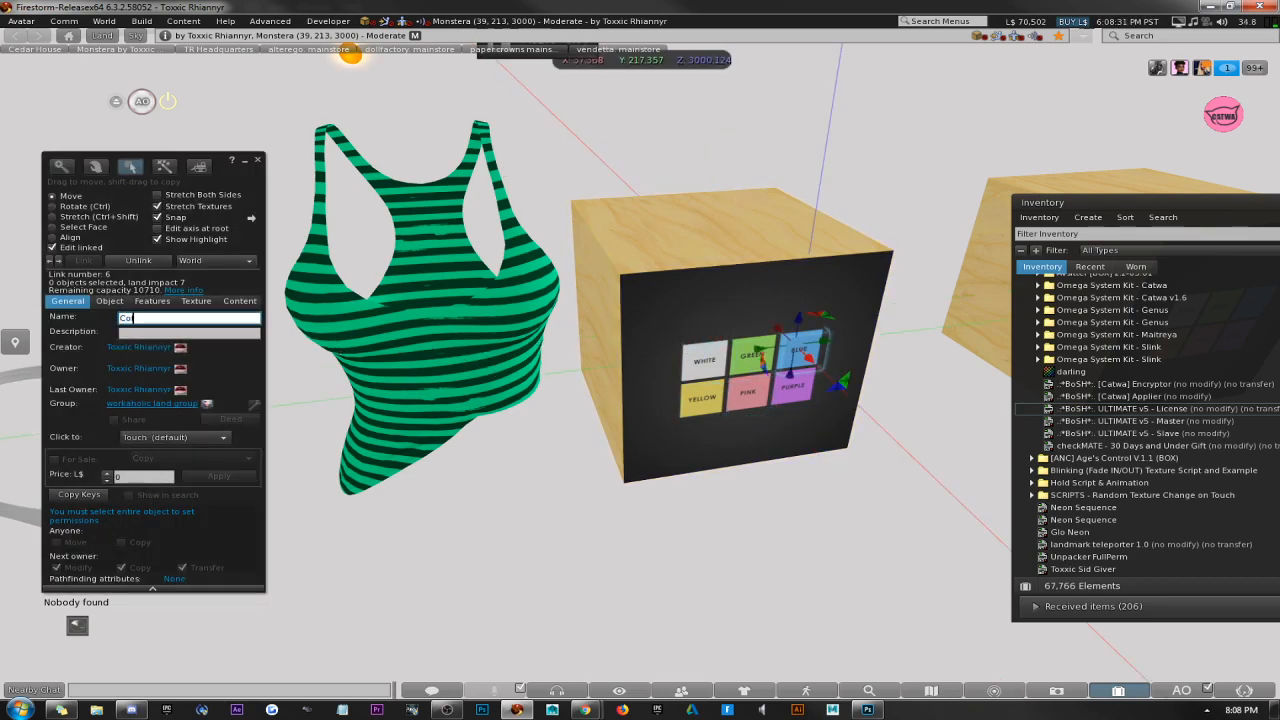
type("lor:0")
key("Tab")
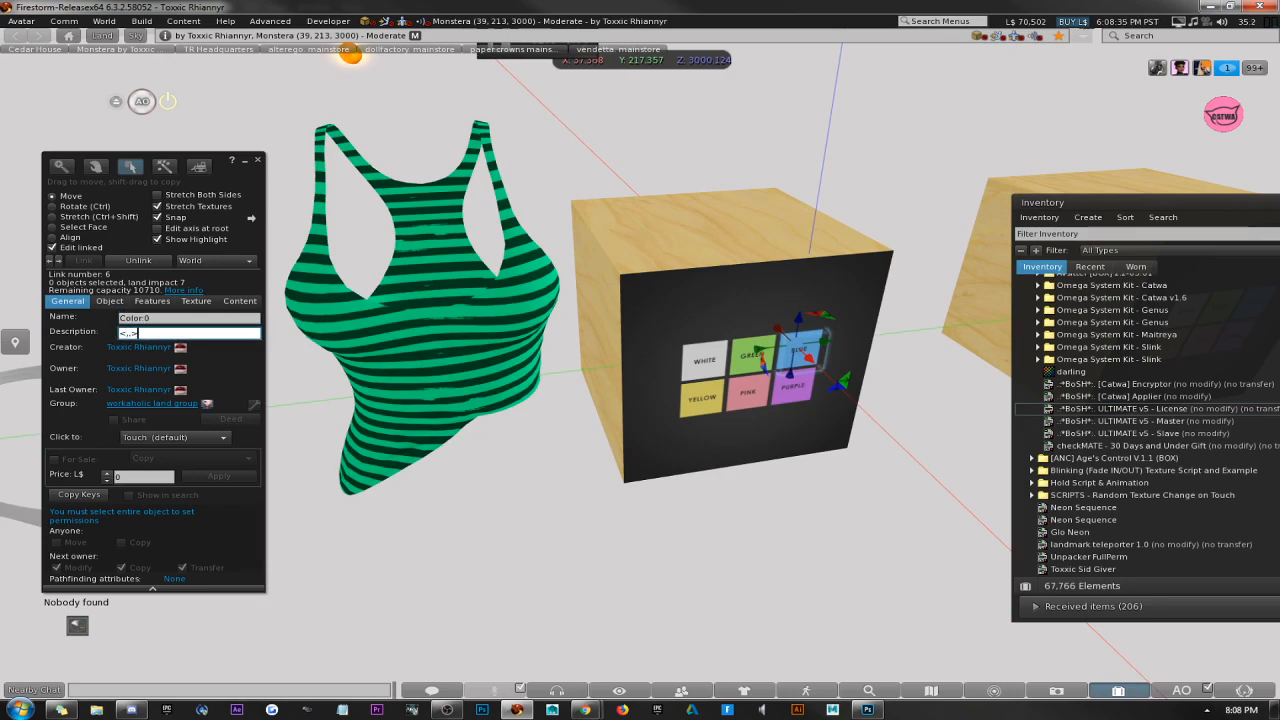
Pick the bright blue swatch, enter its RGB vector <0,128,255> as the blue button's description, and test the button.
left_click(195, 301)
left_click(64, 333)
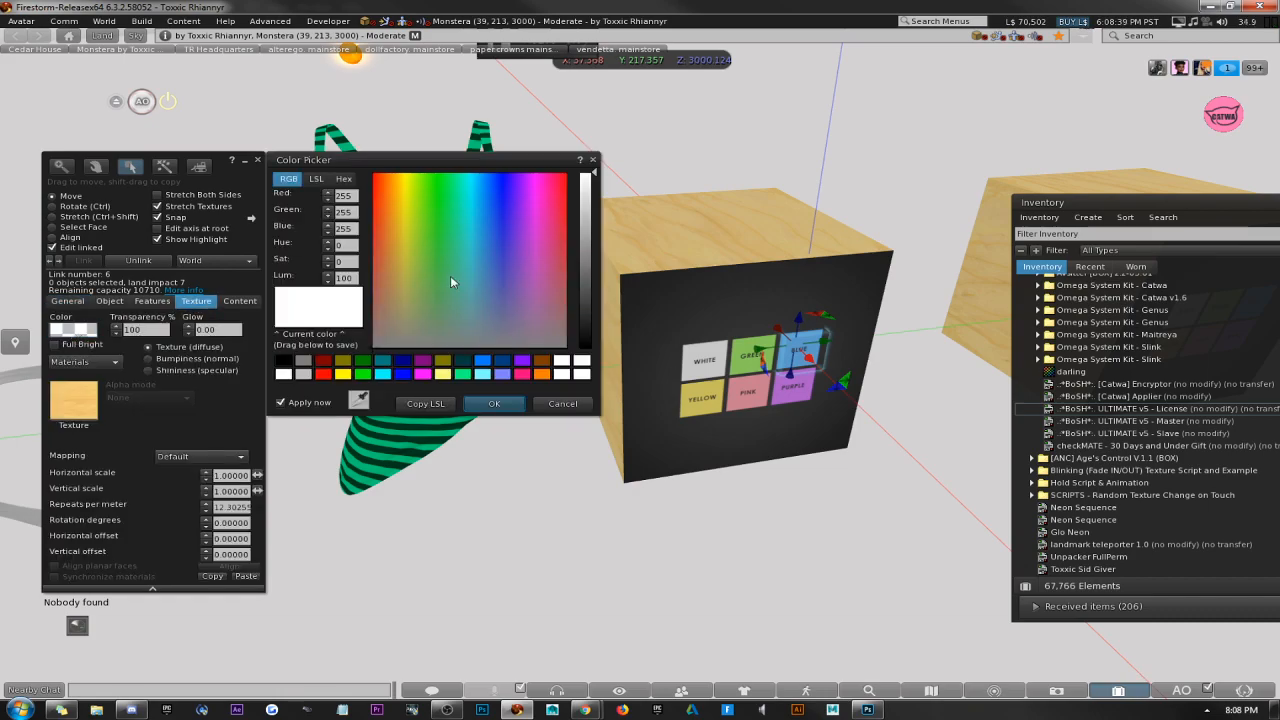
left_click(483, 362)
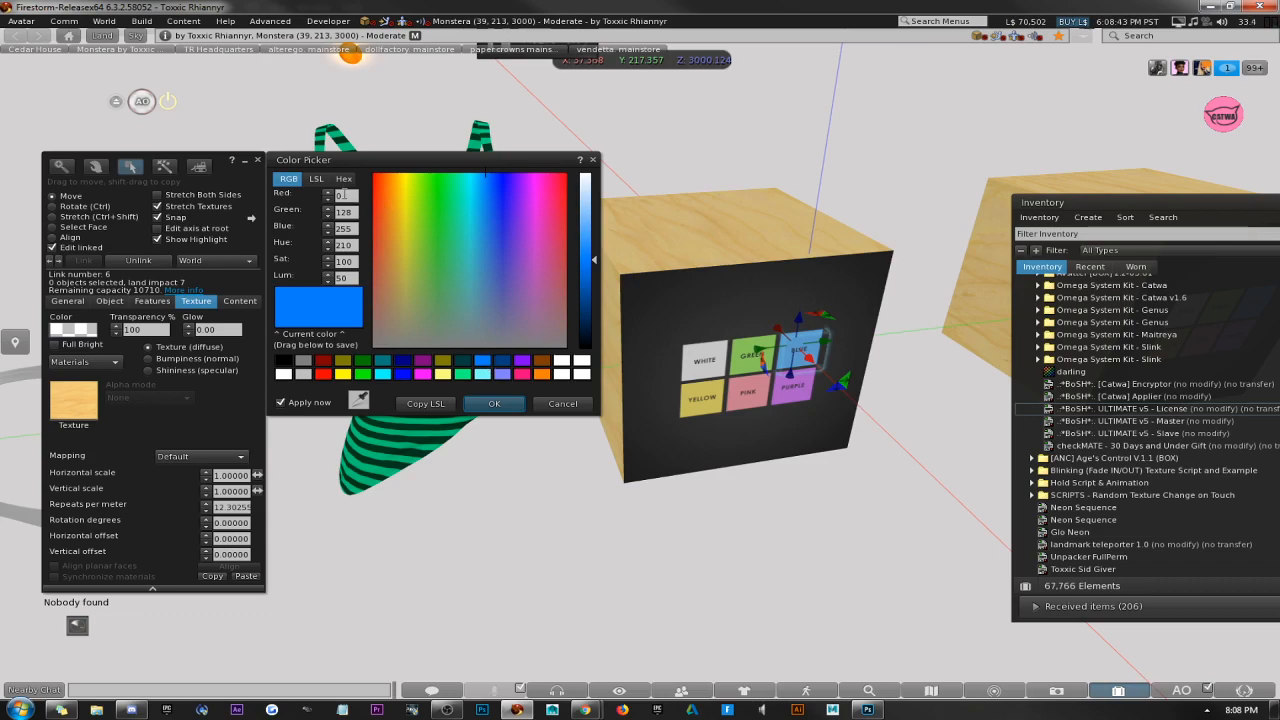
left_click(342, 197)
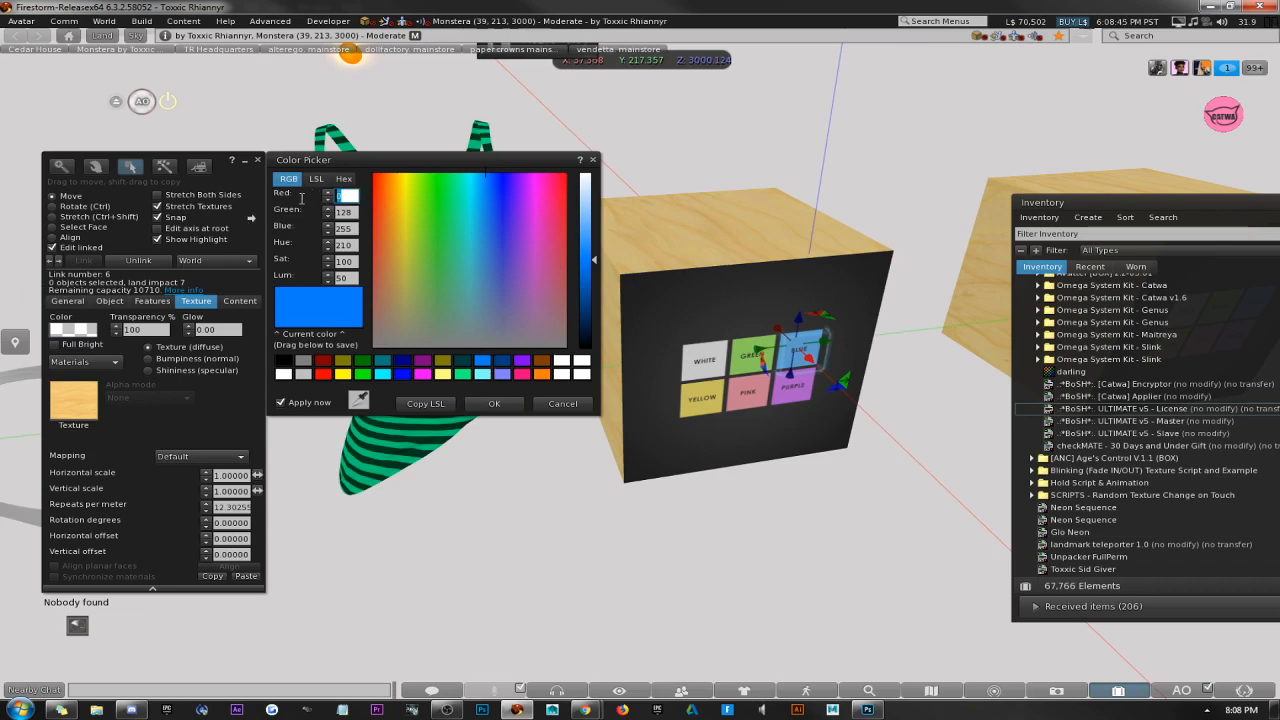
left_click(75, 304)
left_click(200, 333)
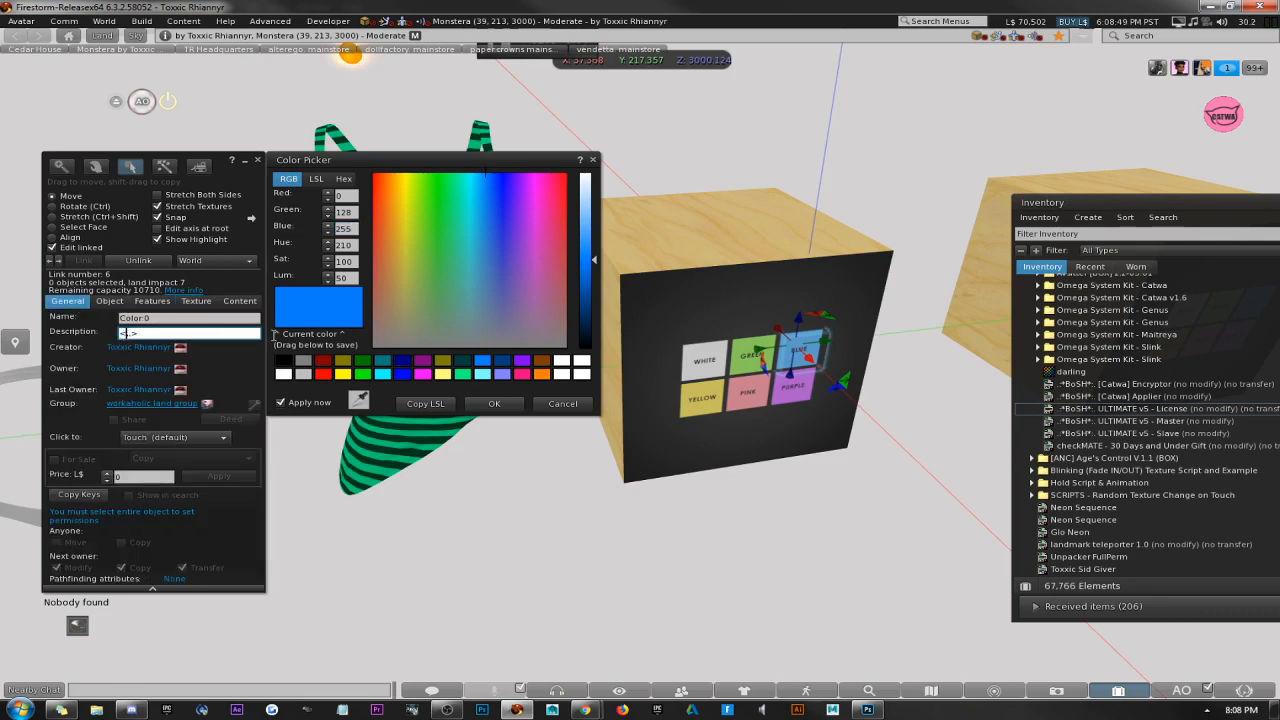
type("<0,128,255")
left_click(494, 403)
left_click(258, 162)
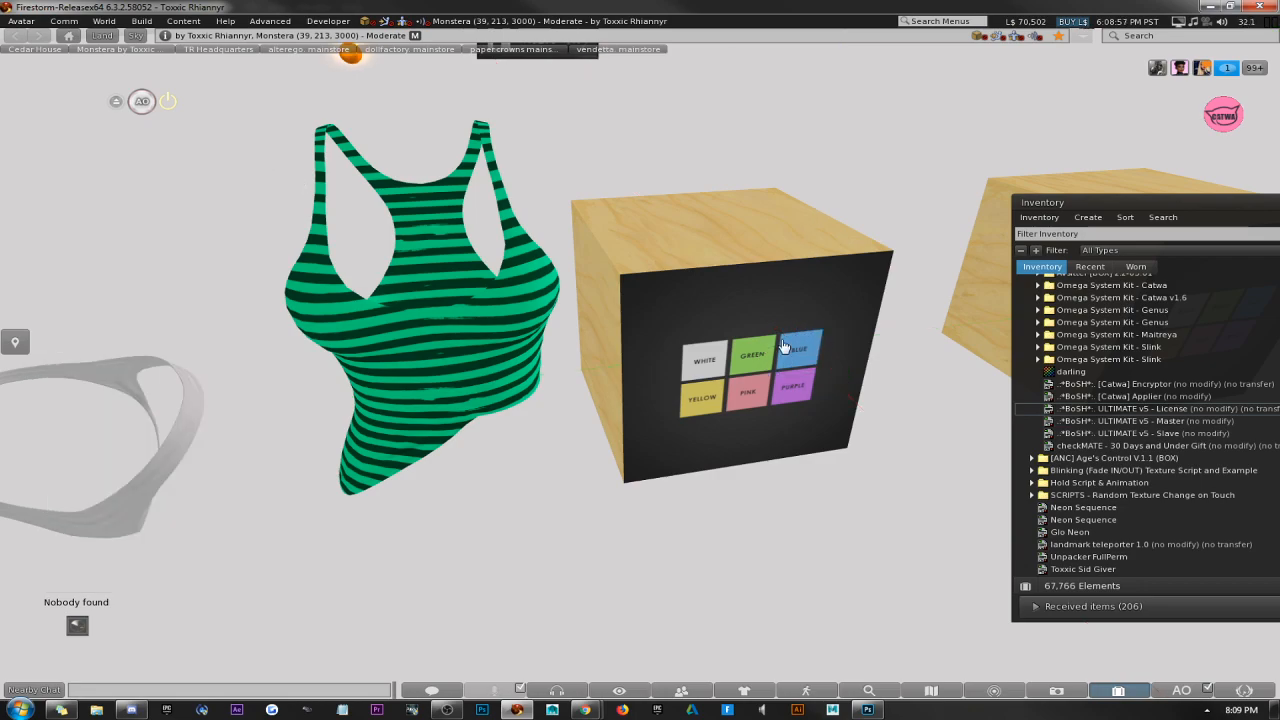
left_click(788, 352)
Edit the HUD's linked yellow button, rename it Color:0 and enter the empty vector <,,> as its description.
right_click(816, 357)
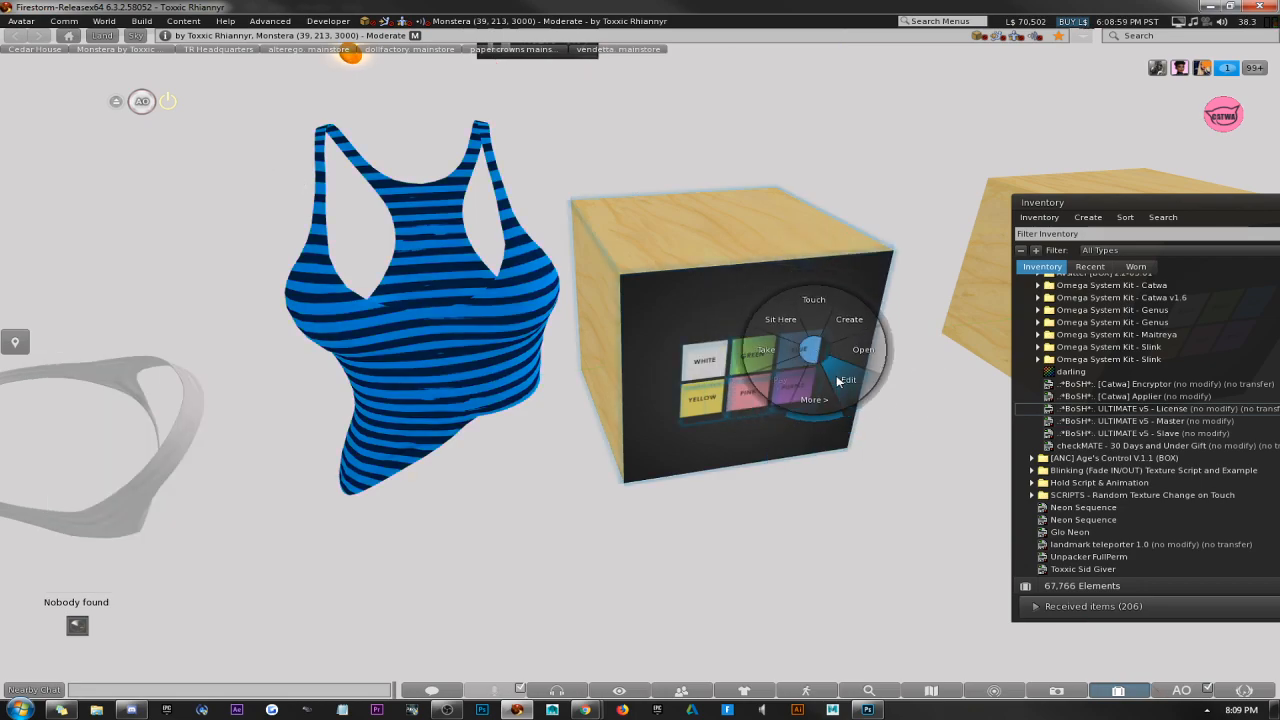
left_click(760, 357)
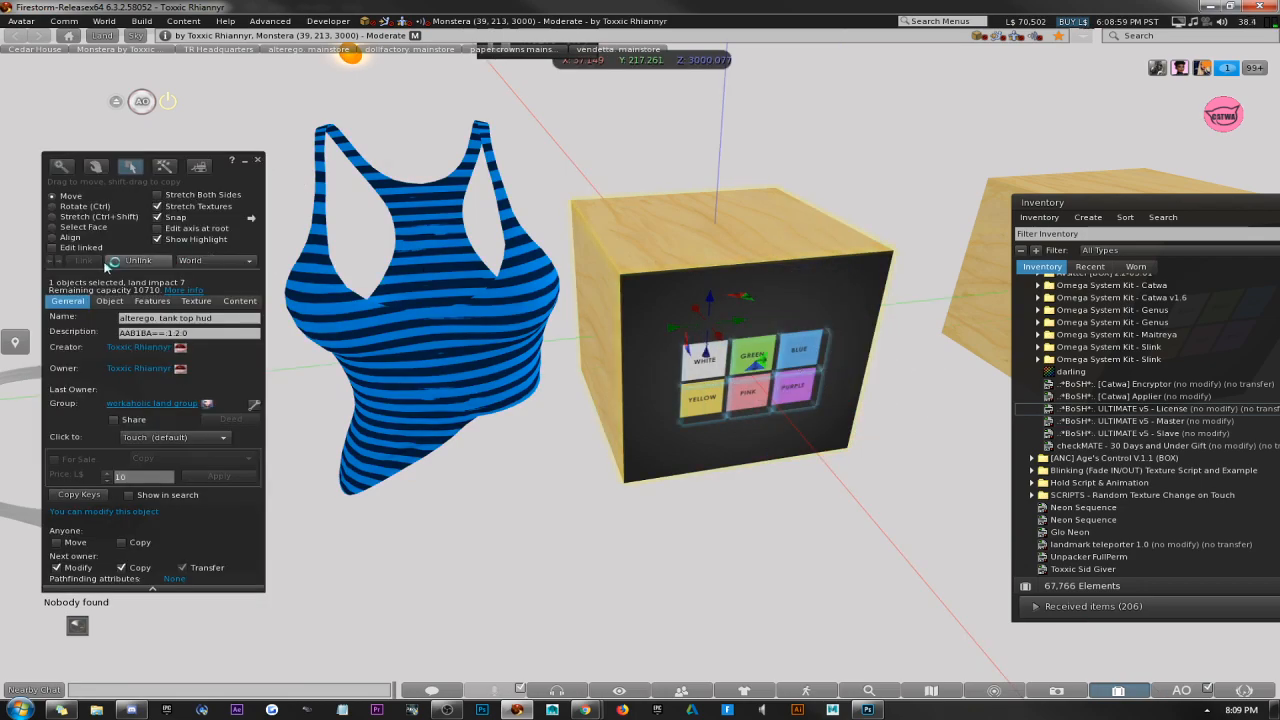
left_click(710, 410)
left_click(179, 316)
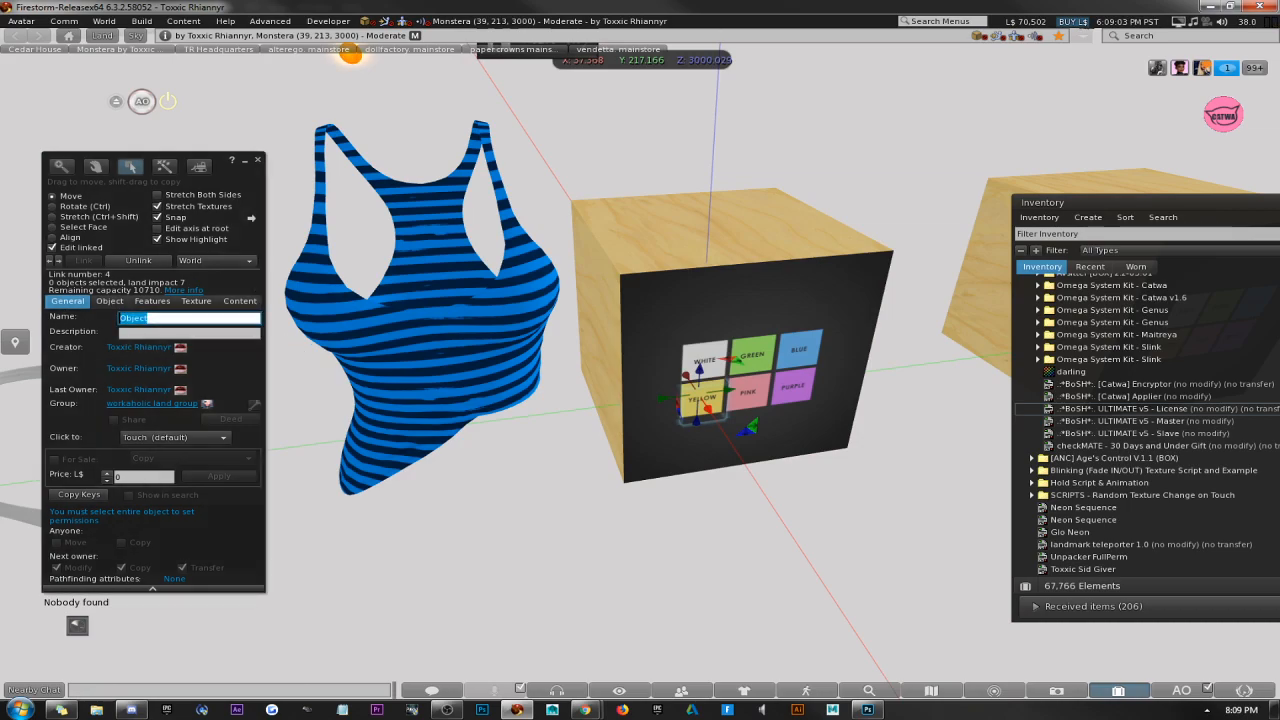
type("Color:0")
key("Tab")
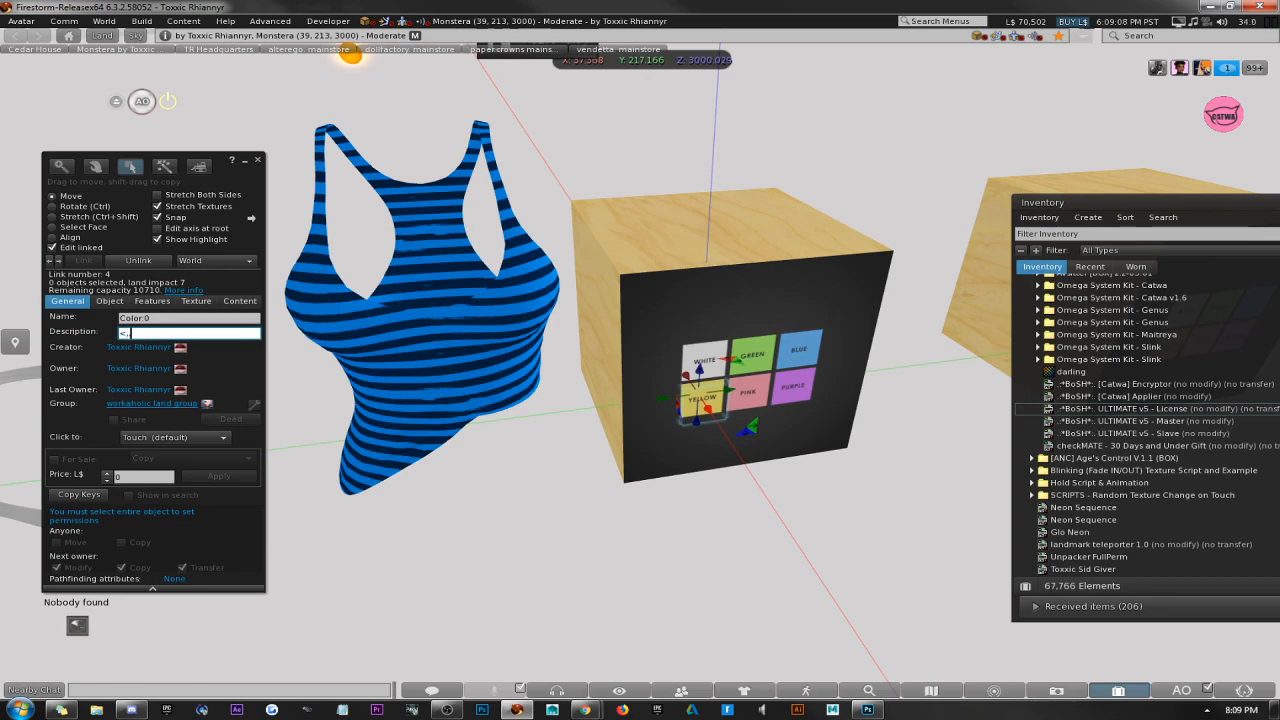
Pick the pale yellow swatch, enter its RGB vector <255,255,128> as the yellow button's description, and test the button.
left_click(197, 301)
left_click(89, 331)
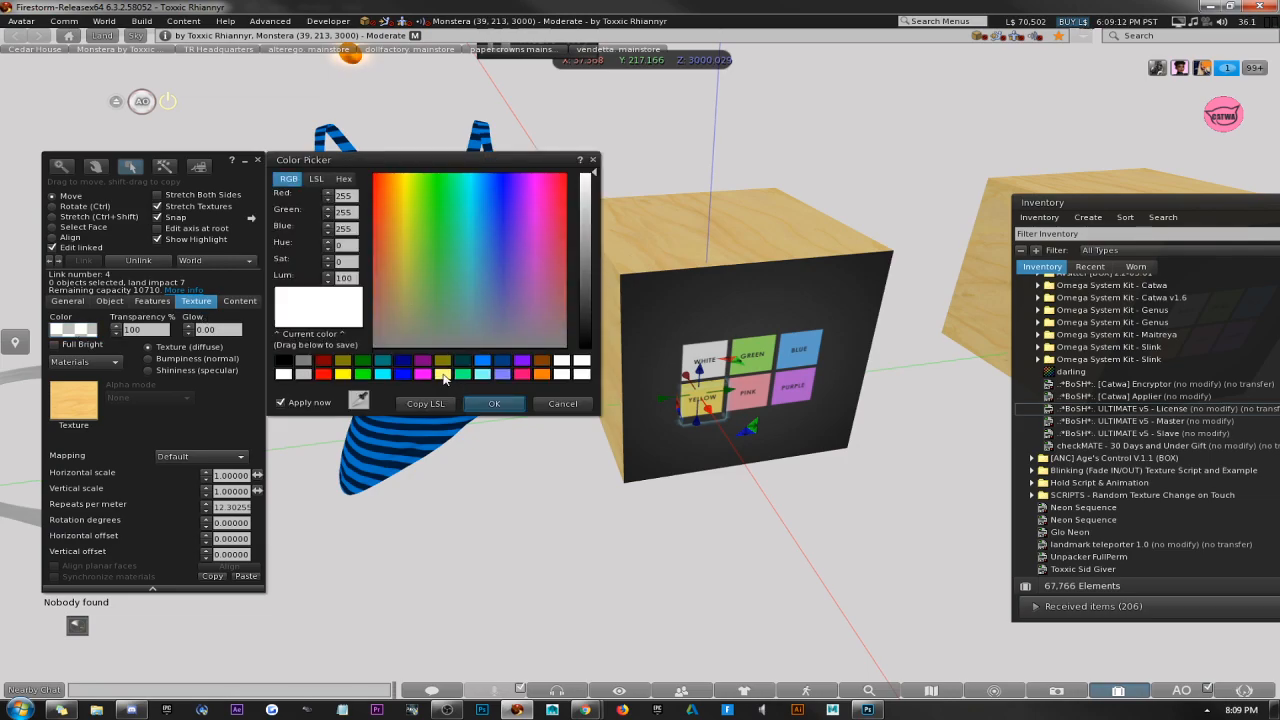
left_click(442, 374)
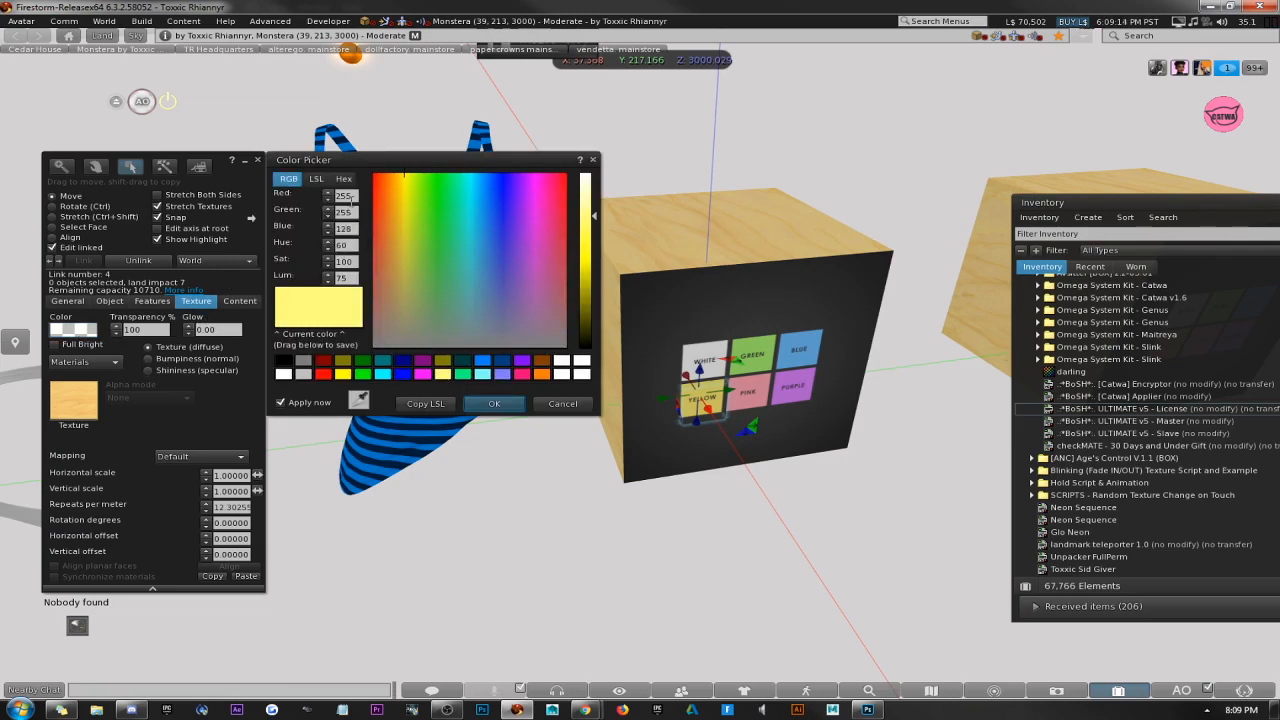
mouse_move(352, 198)
left_mouse_down()
mouse_move(330, 198)
mouse_move(340, 212)
left_mouse_up()
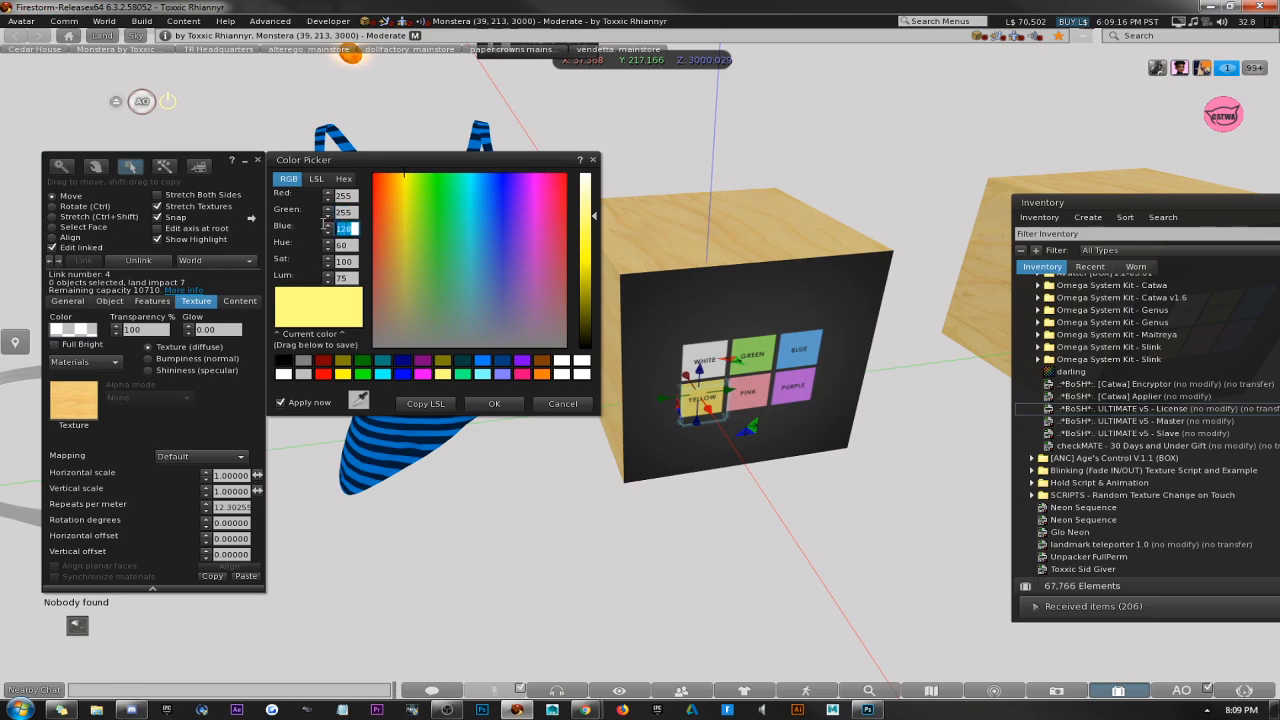
left_click(66, 301)
left_click(187, 331)
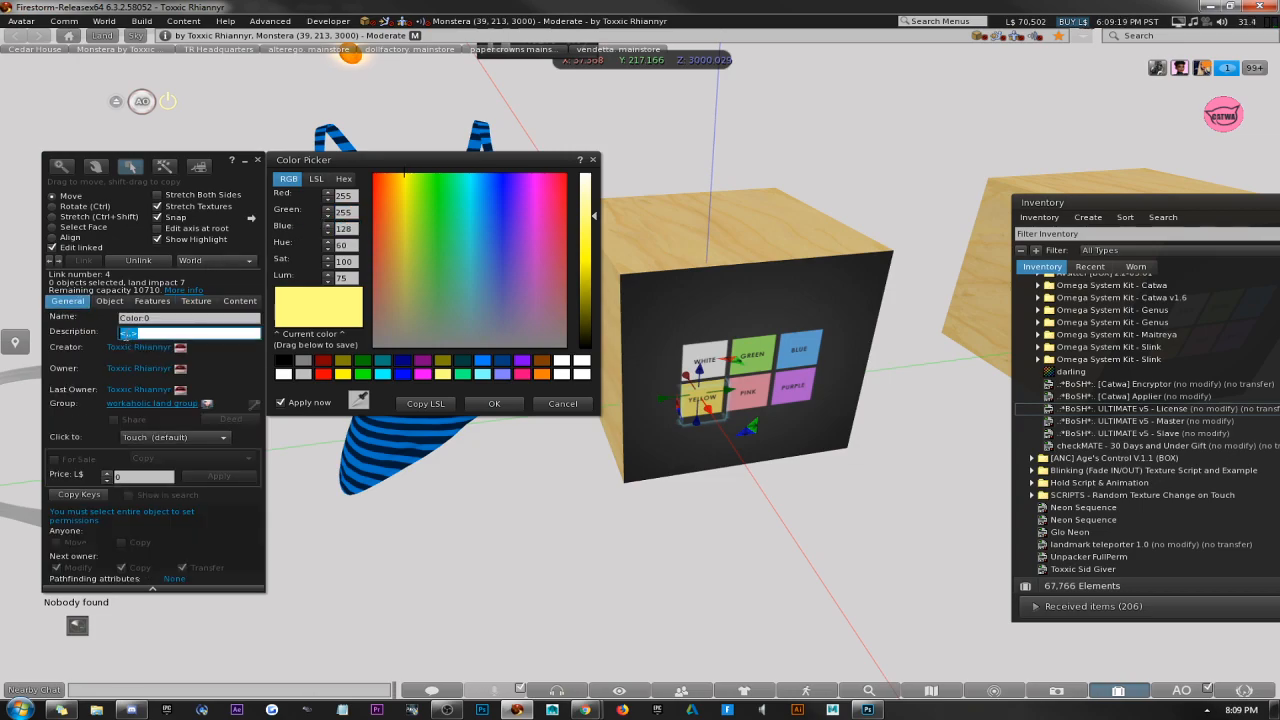
type("255,255")
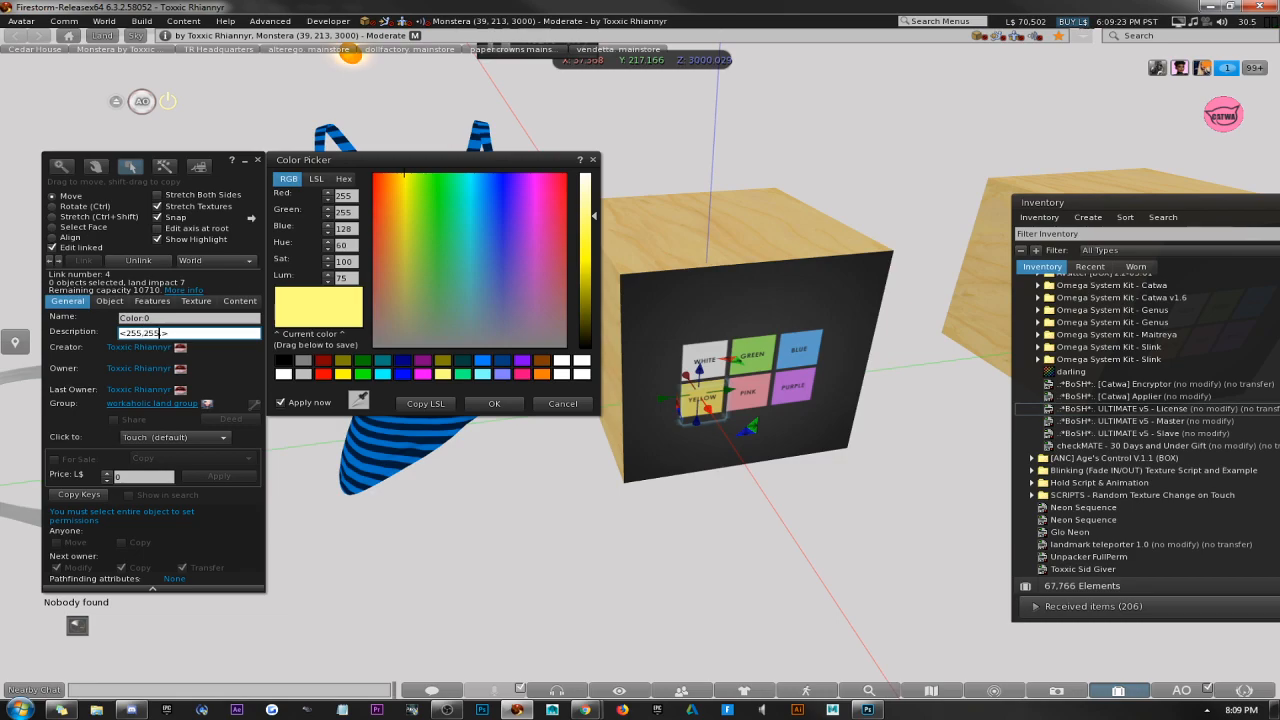
type(",128")
left_click(494, 403)
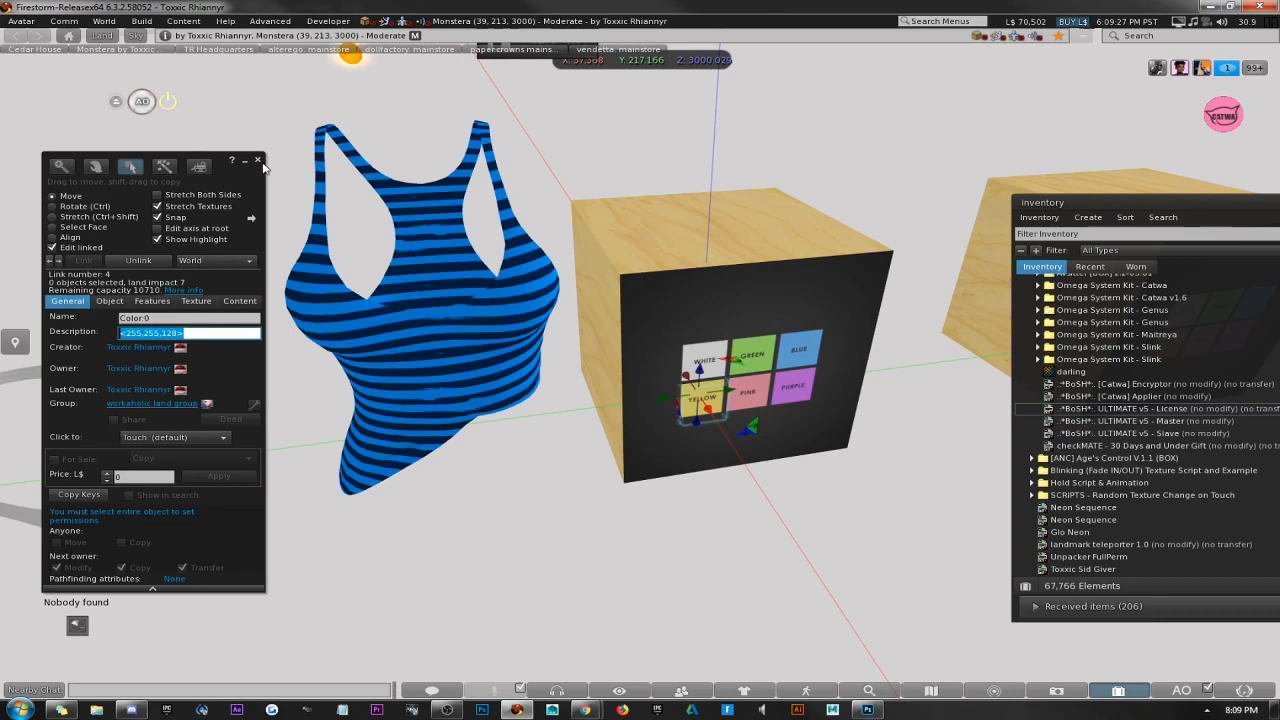
left_click(257, 160)
left_click(703, 402)
Edit the HUD's linked pink button, rename it Color:0 and enter the empty vector <,,> as its description.
right_click(706, 405)
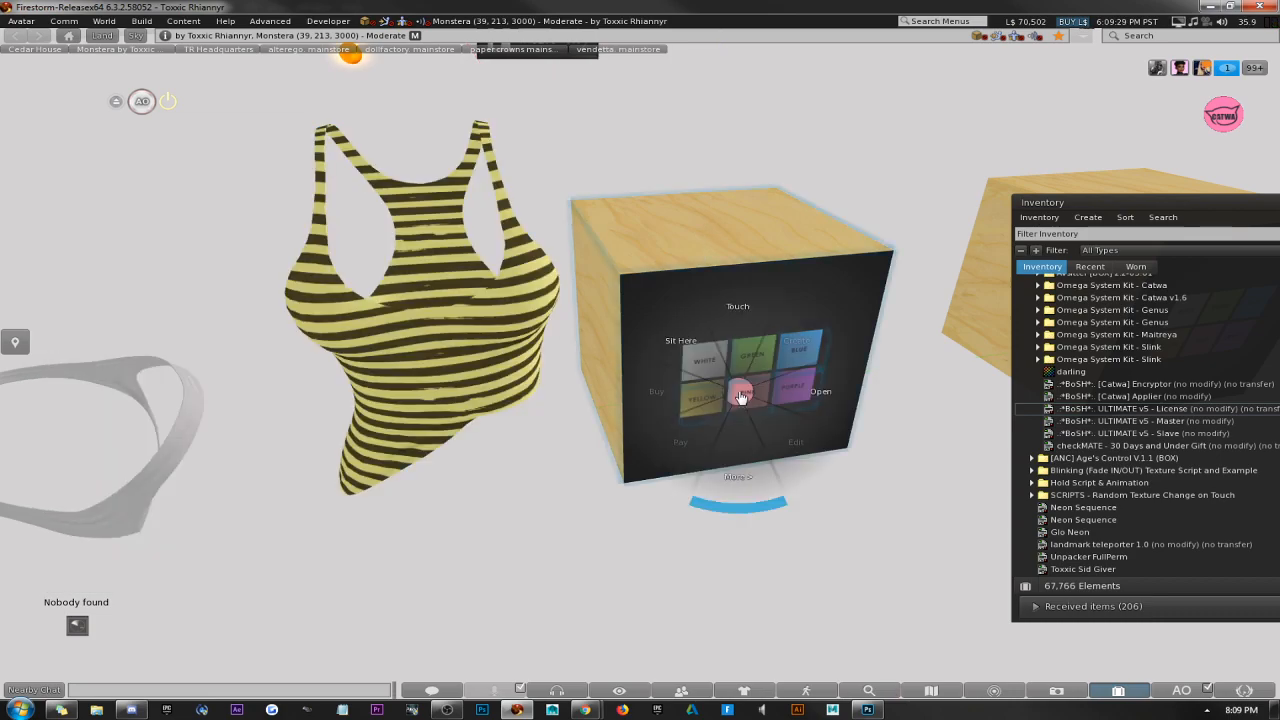
left_click(712, 470)
left_click(750, 395)
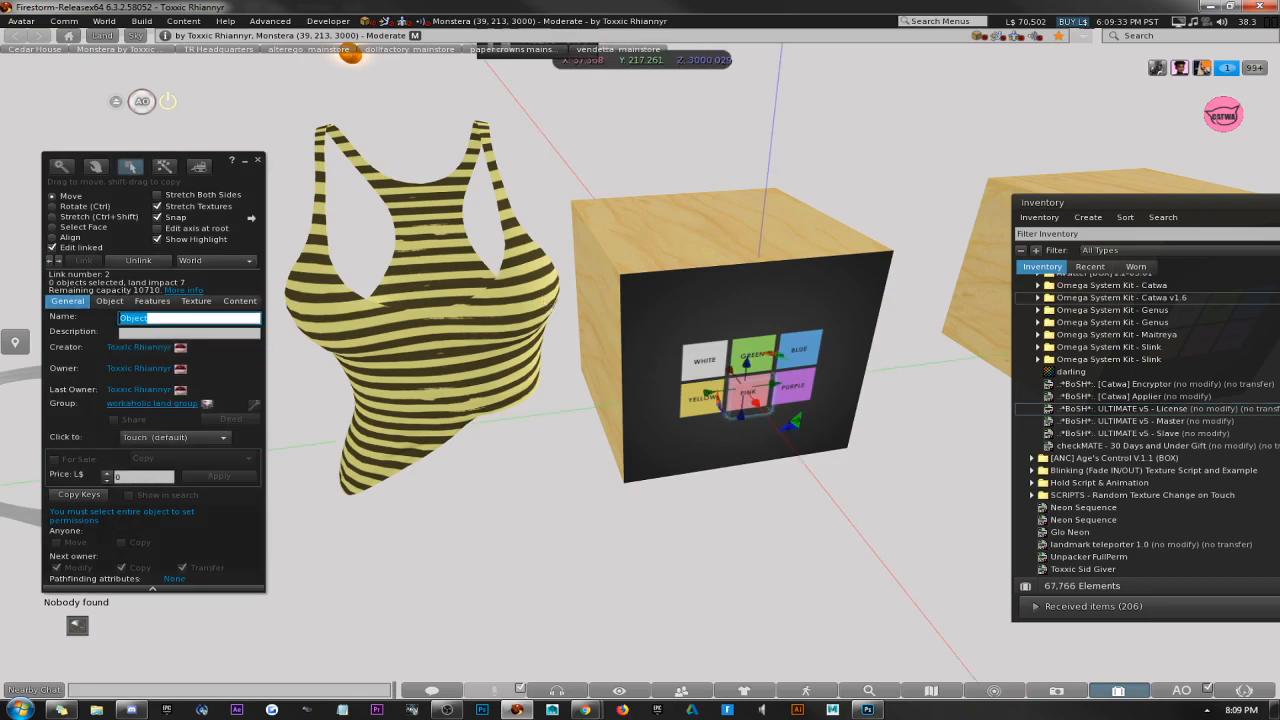
type("Color:0")
key("Tab")
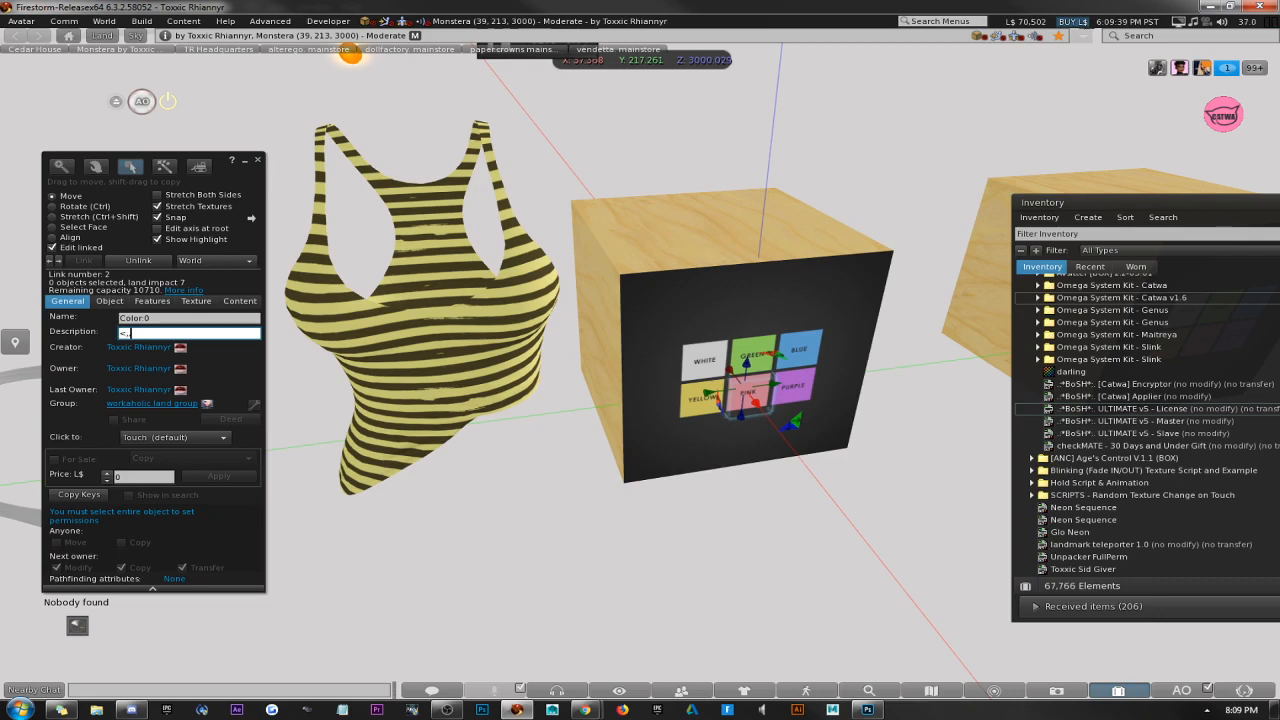
Choose a light pink for the pink button in the colour picker, with RGB 251, 176, 200.
left_click(196, 301)
left_click(70, 329)
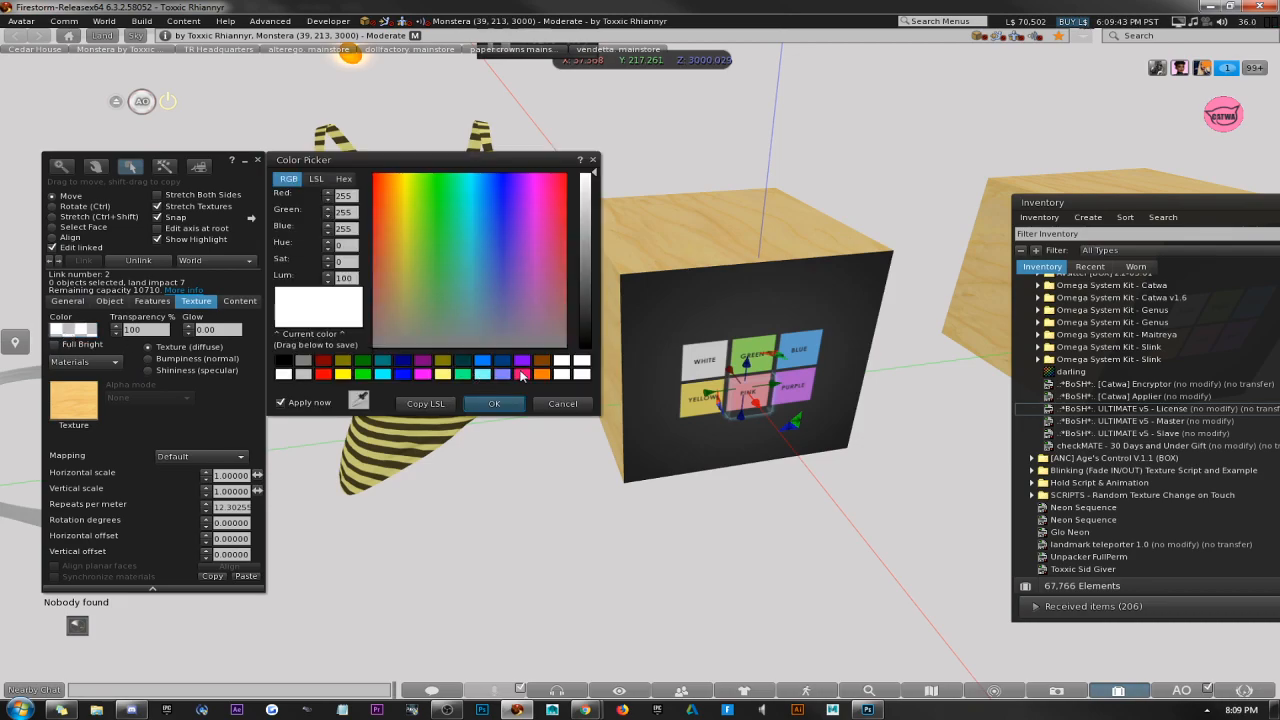
left_click(522, 376)
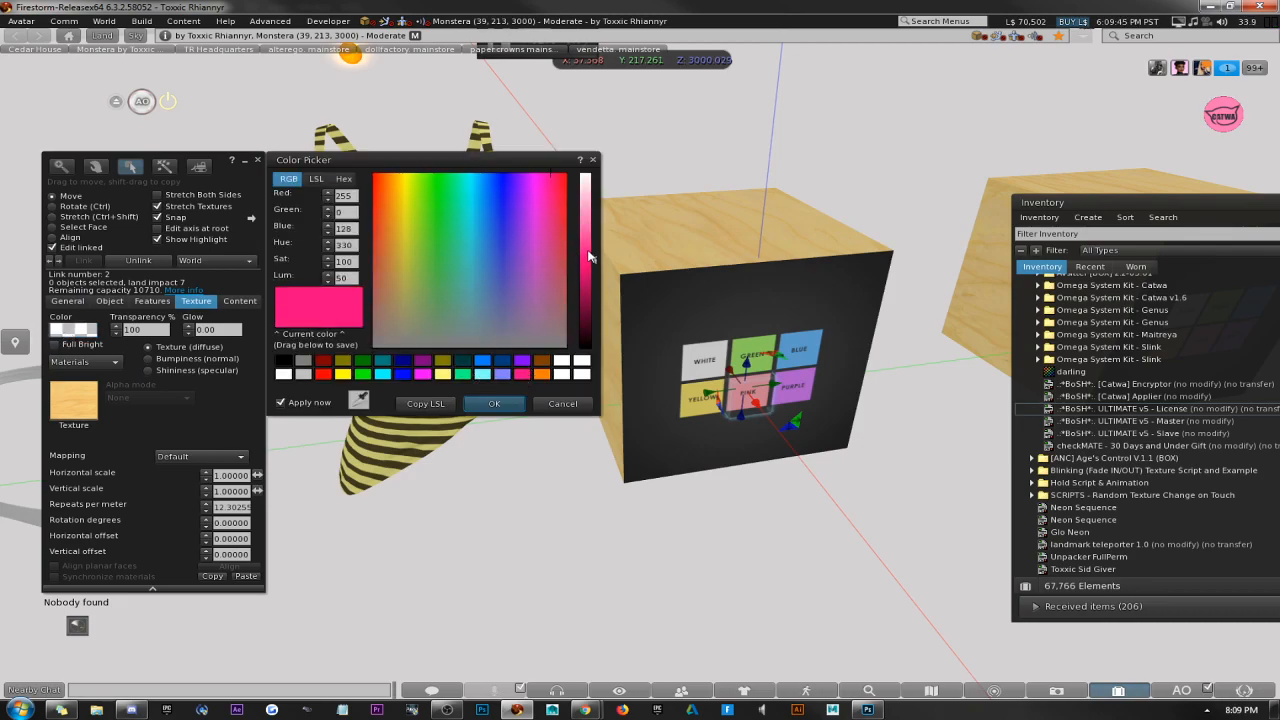
left_click_drag(590, 257, 590, 211)
left_click(549, 195)
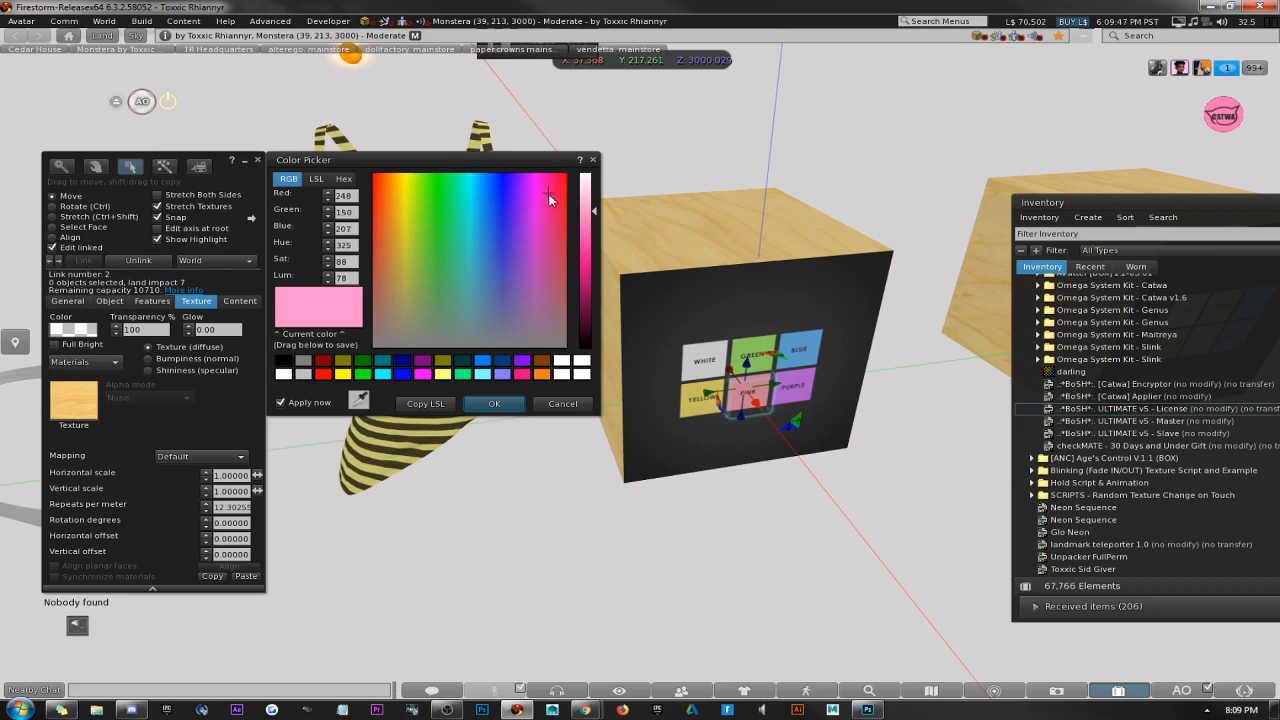
left_click(558, 194)
left_click(553, 186)
left_click(555, 190)
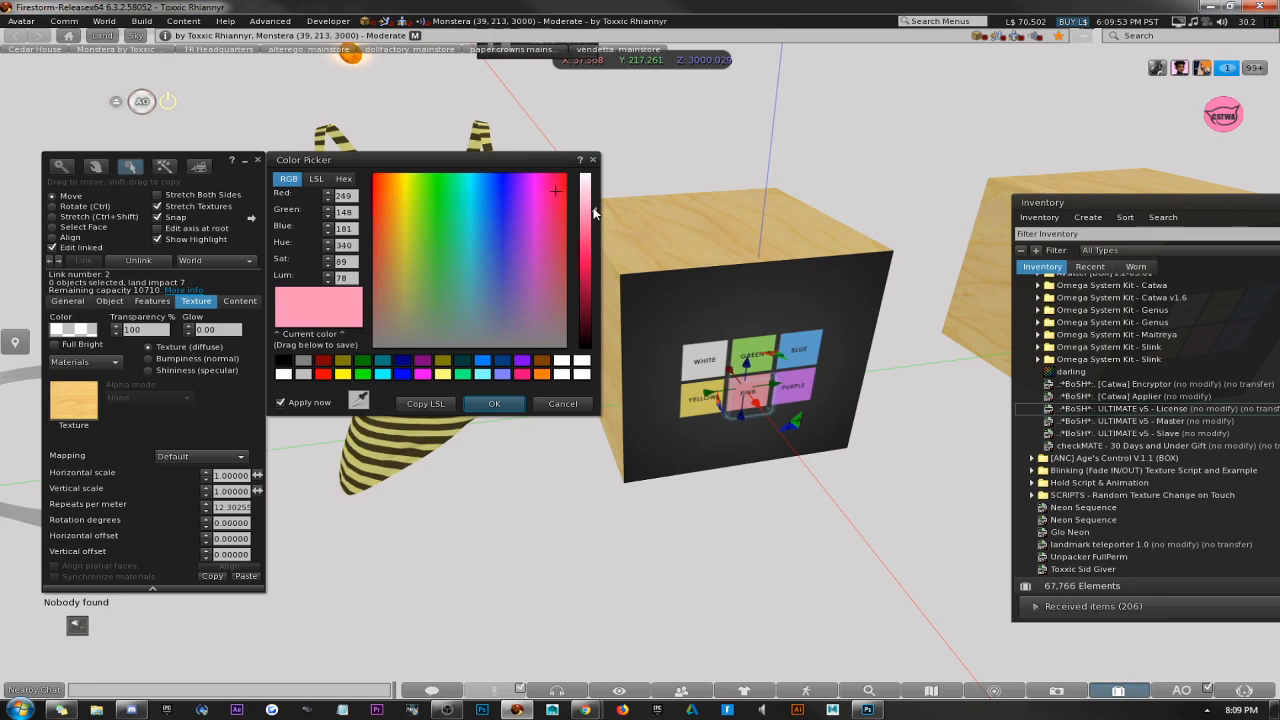
left_click_drag(595, 212, 595, 200)
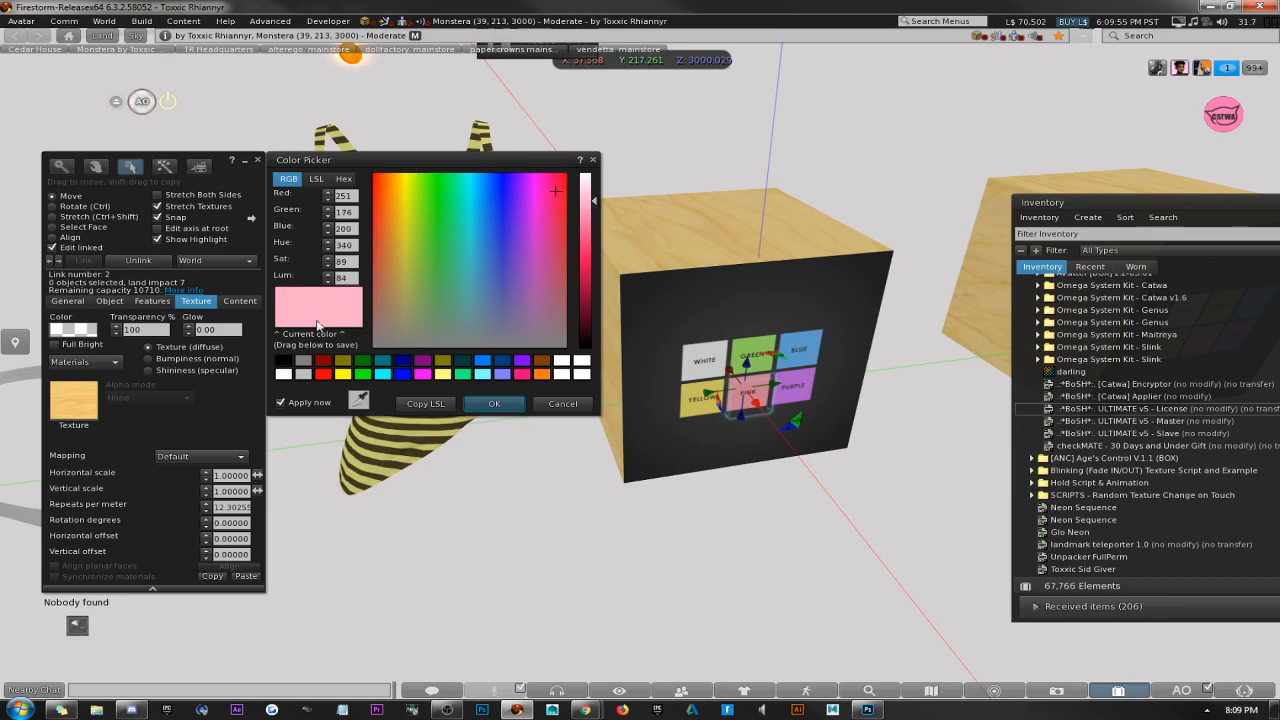
Set the pink button's description to <251,176,200>, accept the colour and close the build window.
left_click_drag(356, 197, 310, 206)
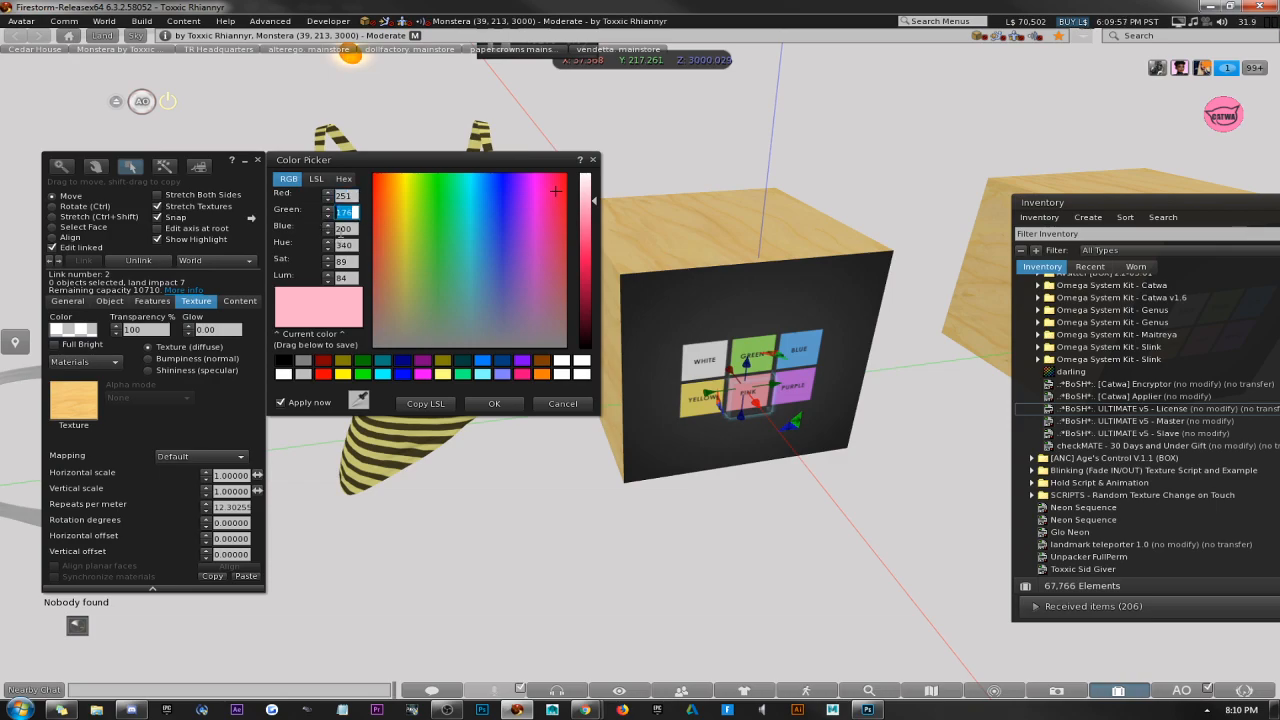
left_click(68, 301)
left_click(158, 331)
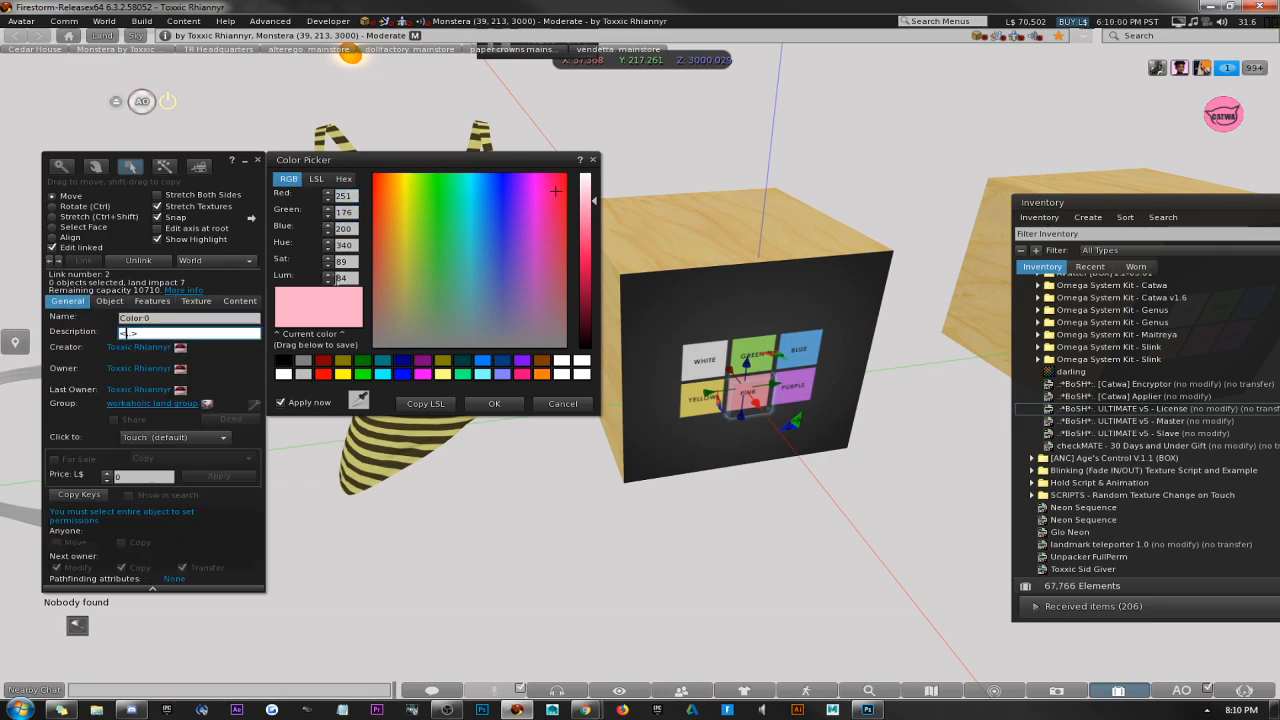
type("251,176,200")
left_click(494, 403)
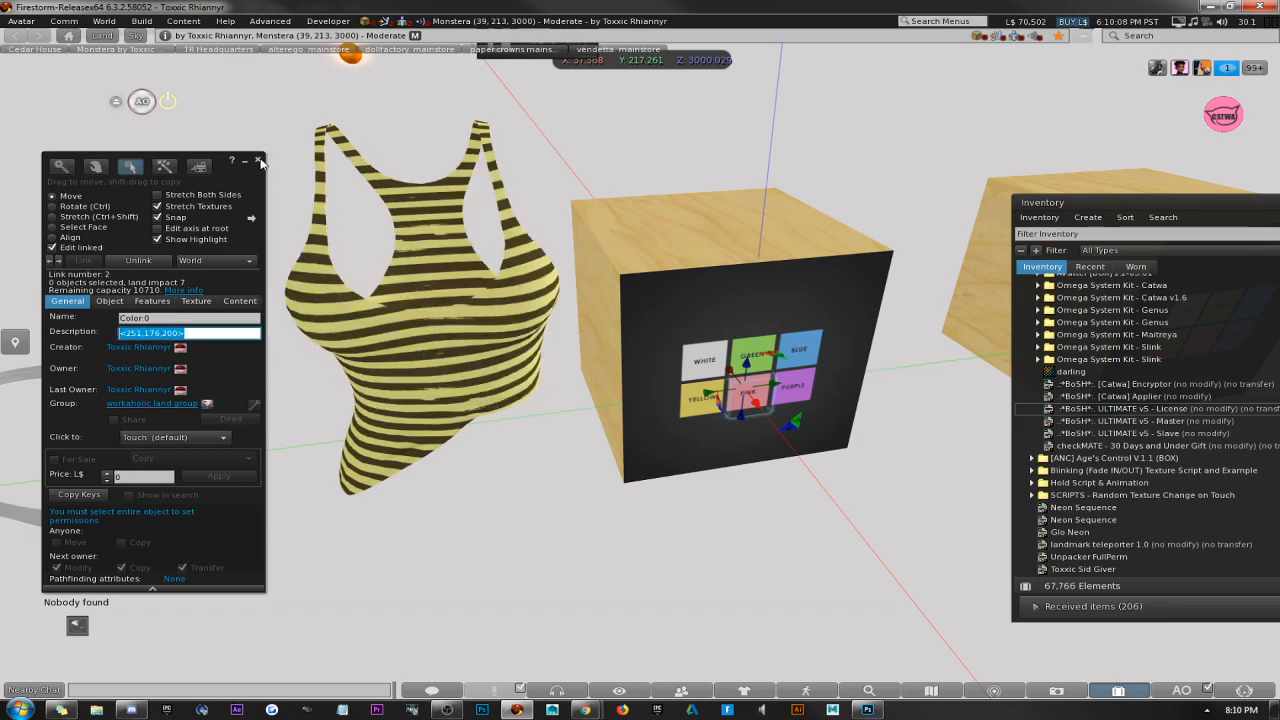
left_click(258, 161)
Edit the HUD's linked purple button, rename it Color:0 and enter the empty vector <,,> as its description.
right_click(778, 383)
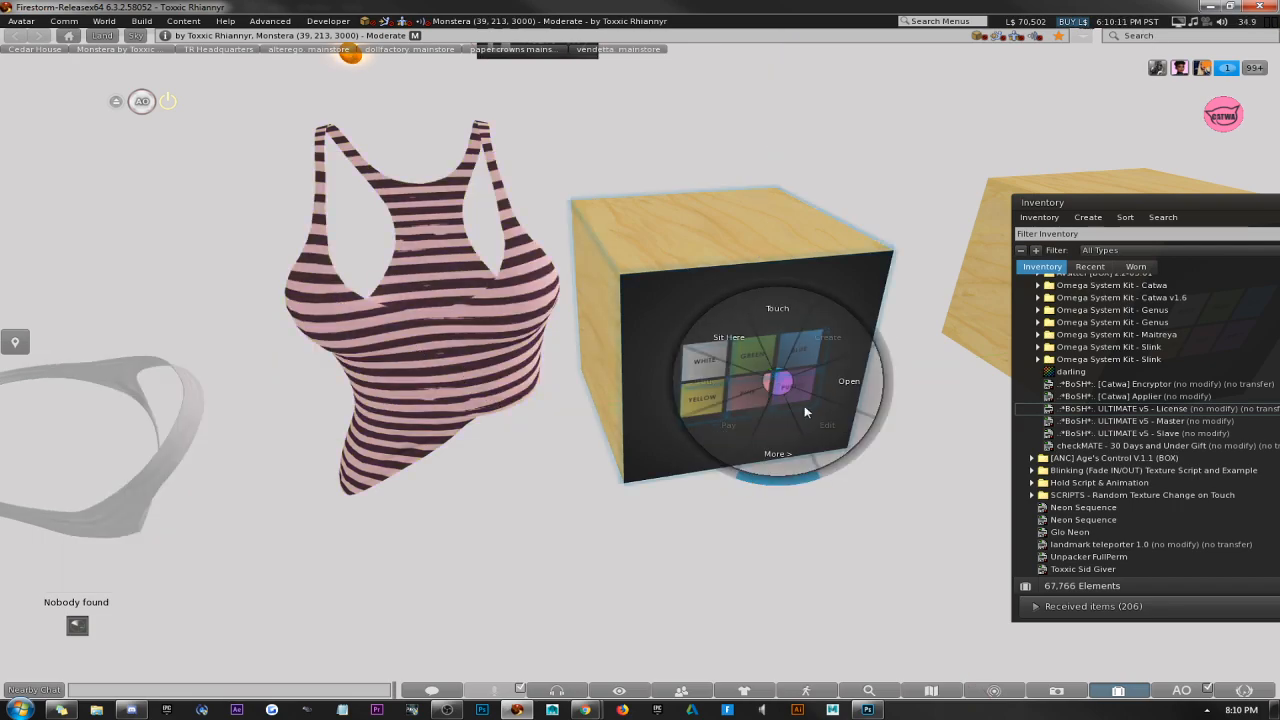
left_click(824, 424)
left_click(52, 248)
left_click(794, 241)
right_click(825, 219)
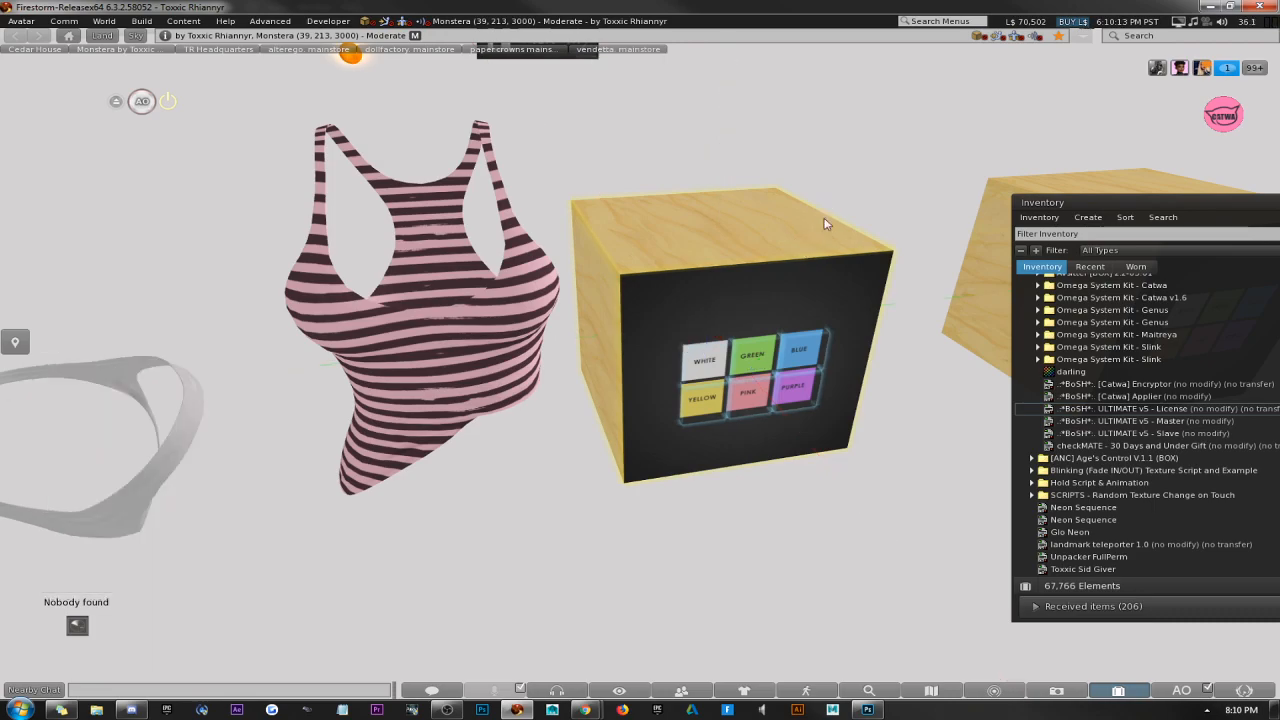
left_click(866, 260)
left_click(801, 387)
left_click(230, 319)
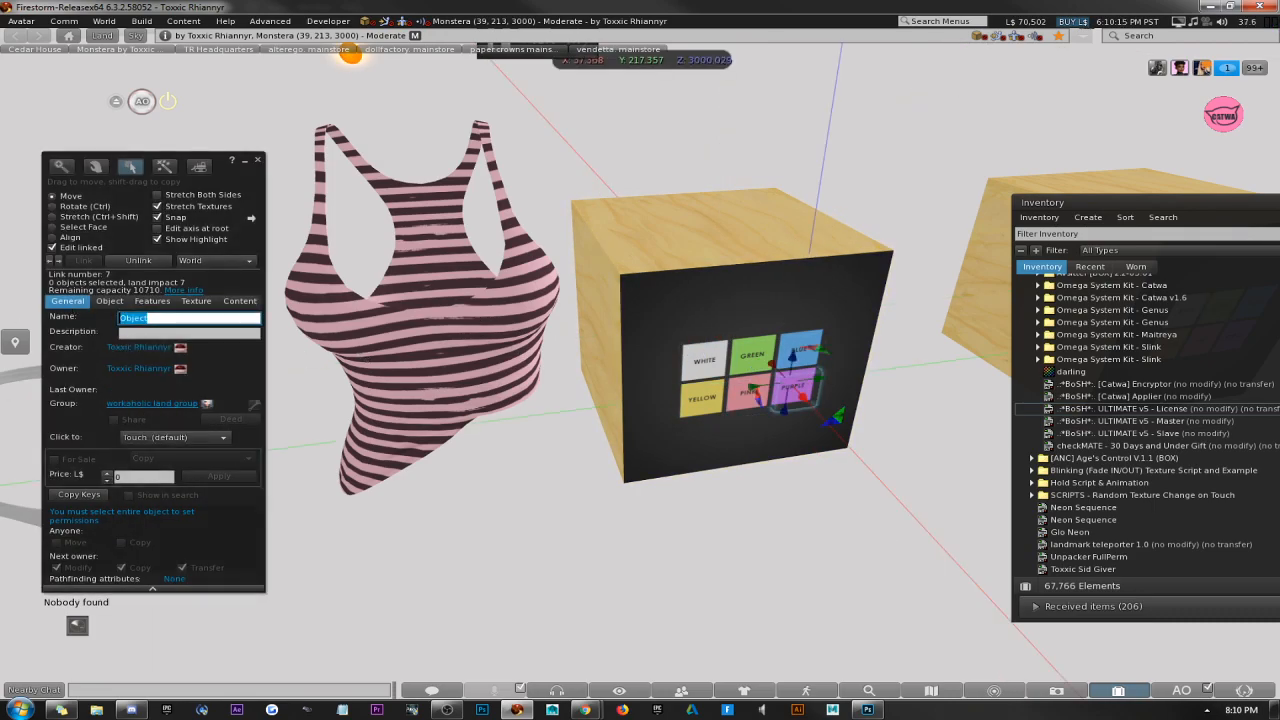
type("Color:0")
key("Tab")
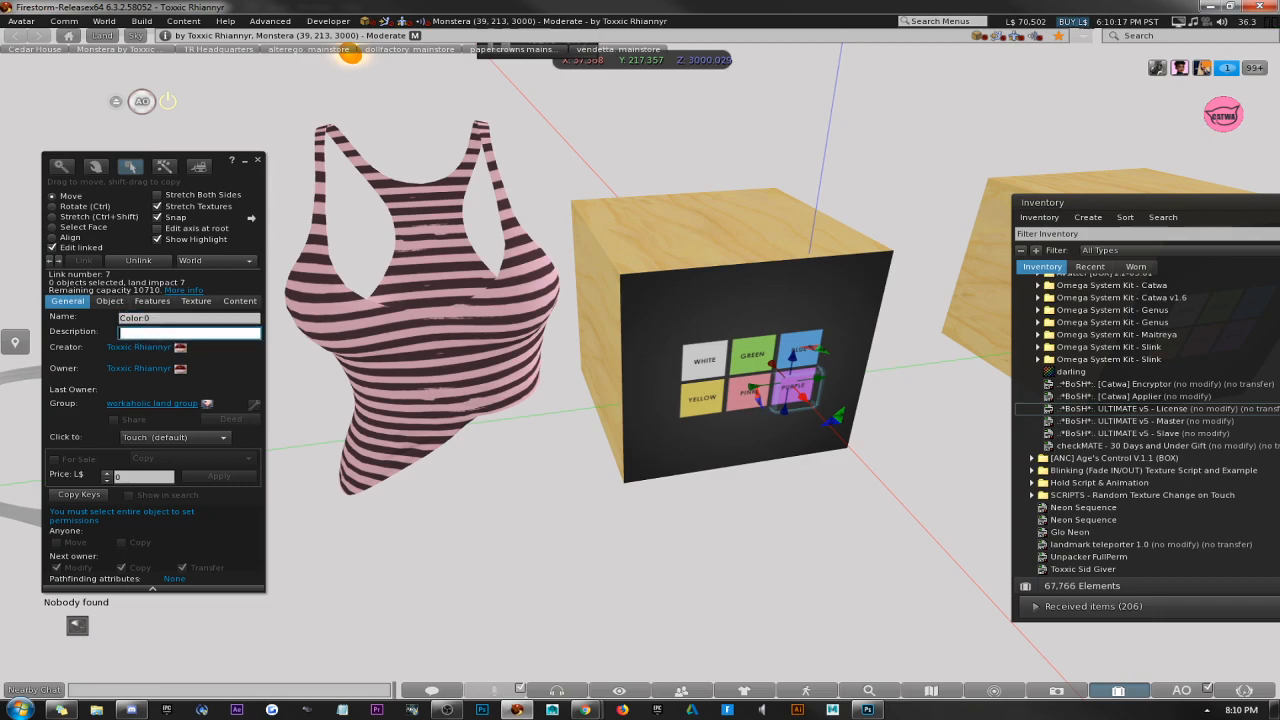
type("<...>")
Choose a light purple for the purple button in the colour picker, with RGB 181, 106, 255.
left_click(193, 301)
left_click(83, 338)
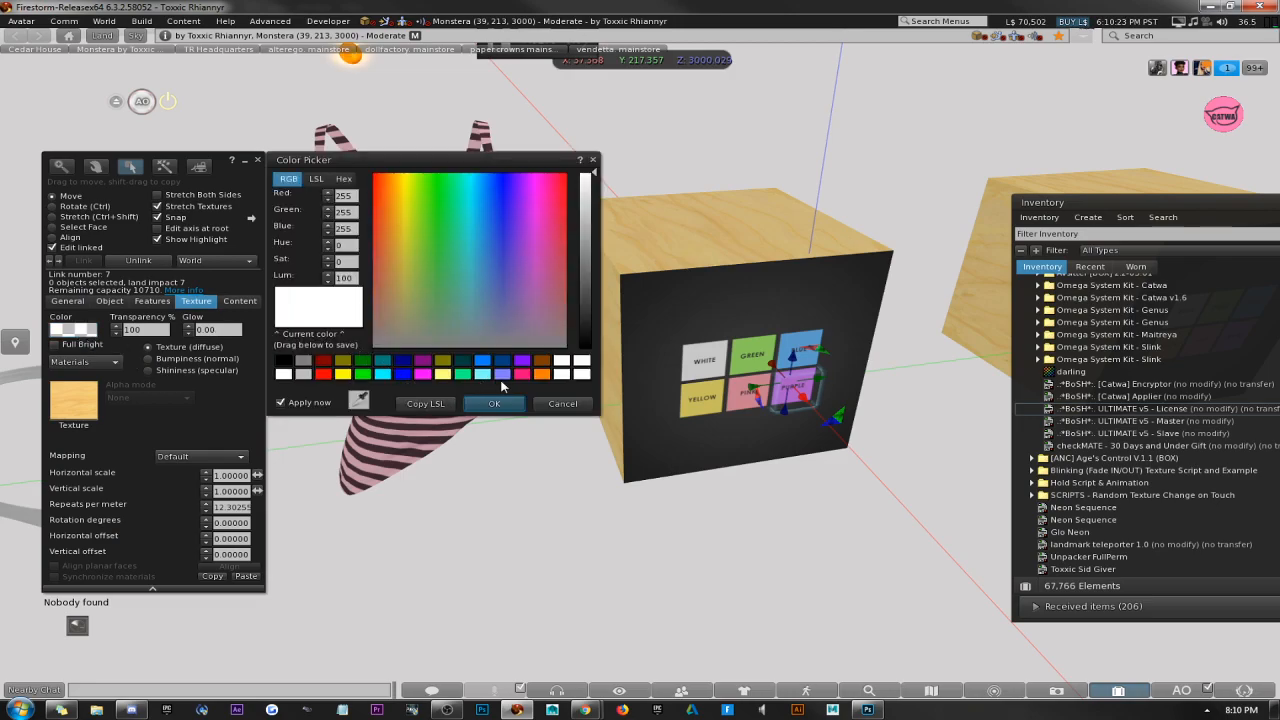
left_click(522, 360)
left_click_drag(590, 256, 590, 224)
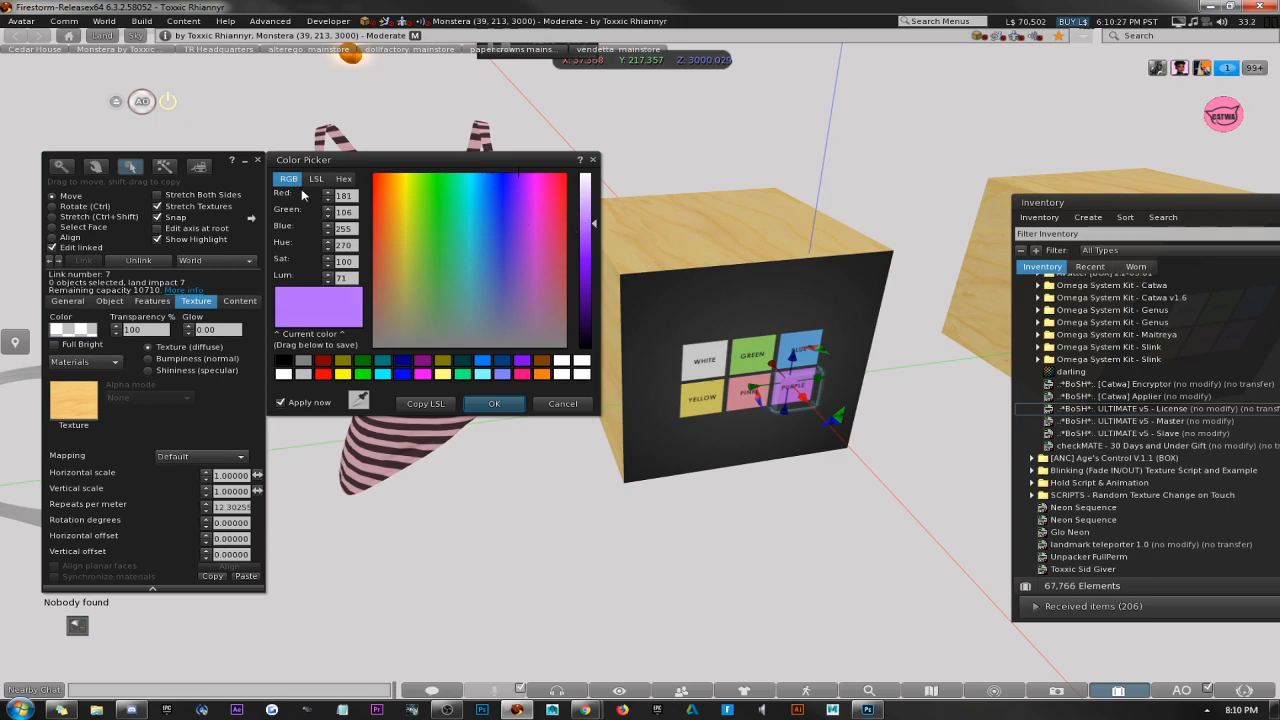
left_click(350, 196)
key("Tab")
key("Tab")
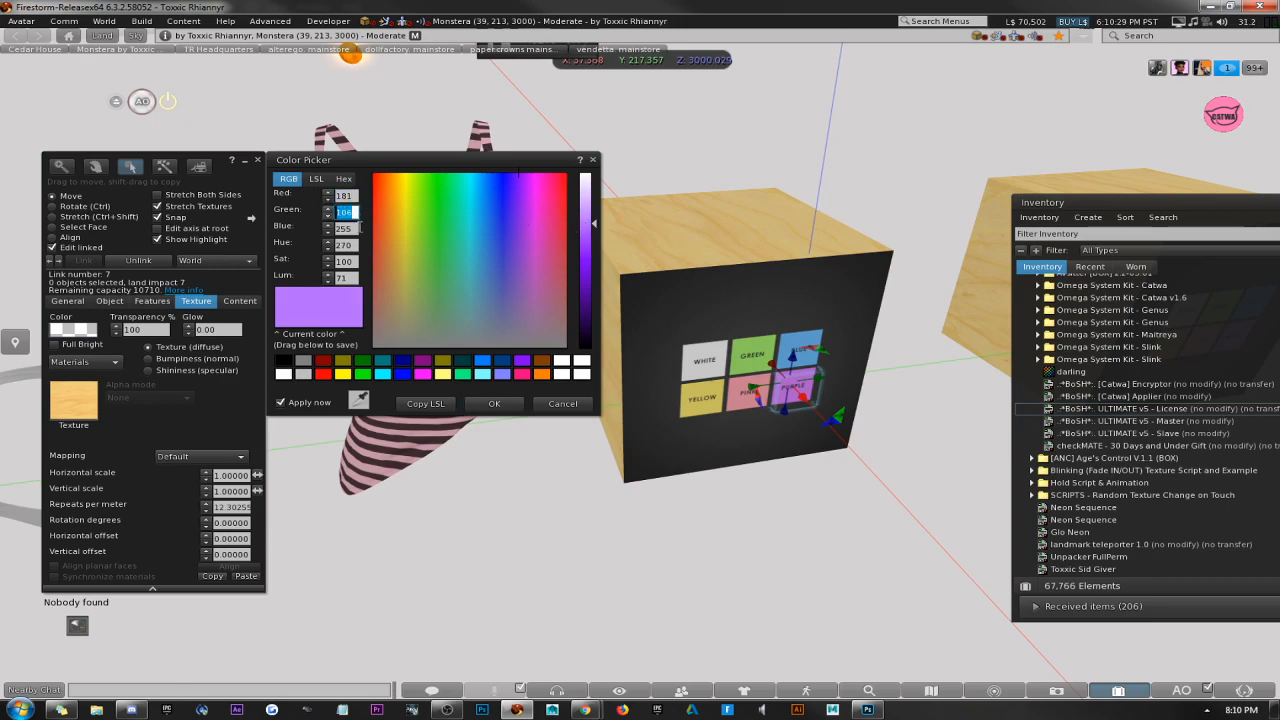
Set the purple button's description to <181,106,255>, accept the colour, close the build window and test the button on the tank top.
left_click(60, 302)
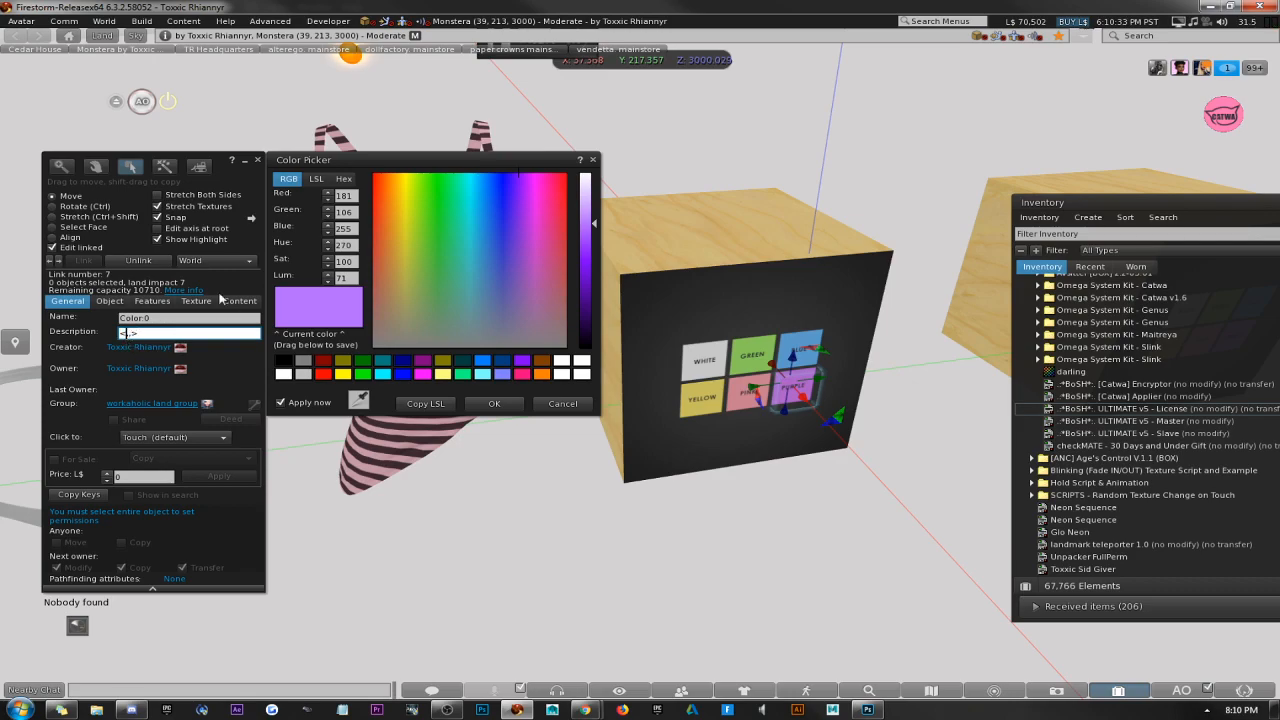
type("181,106,255")
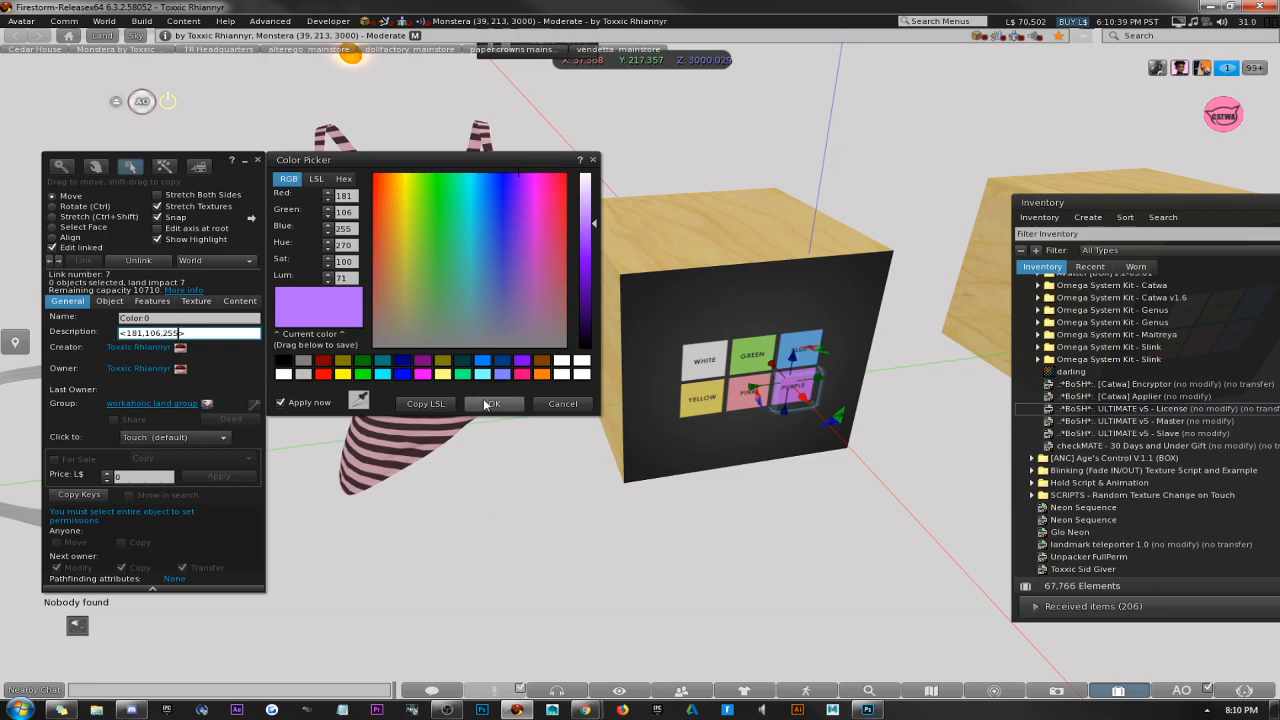
left_click(494, 403)
left_click(257, 160)
left_click(797, 394)
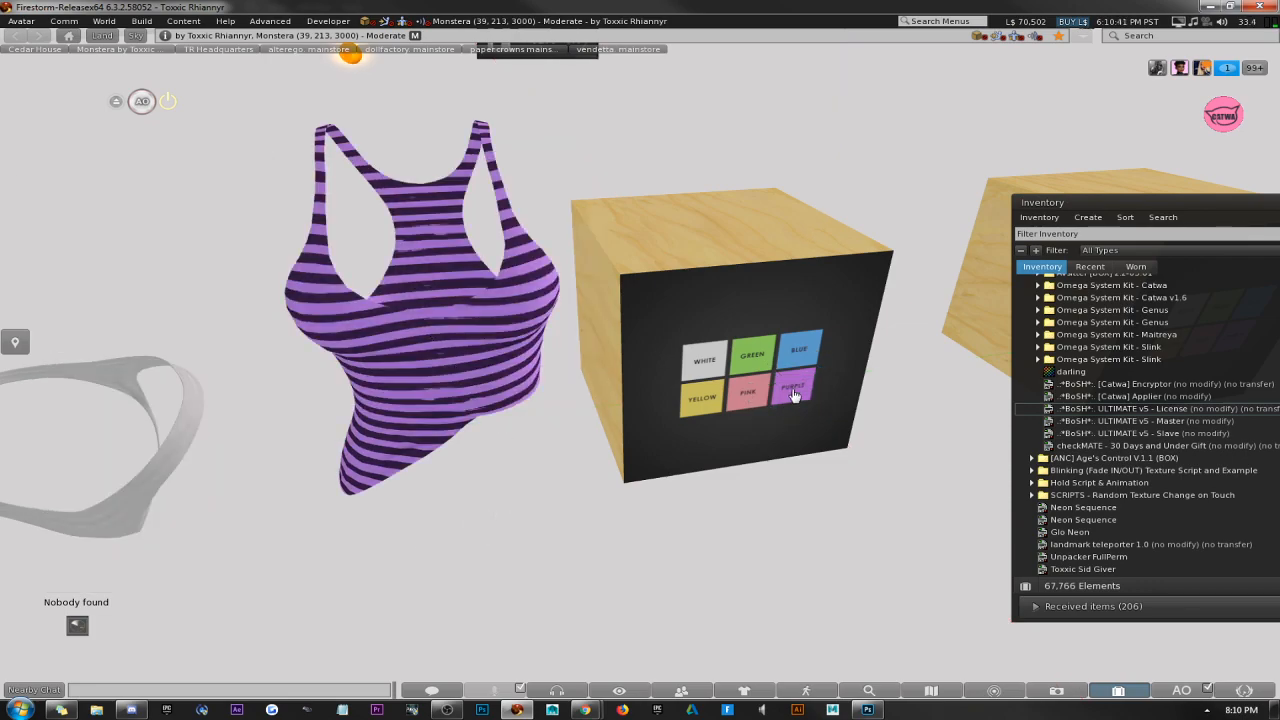
Switch to Photoshop, show the Pattern Fill 1 layer and add a Solid Color fill layer in periwinkle, 7e7eff (RGB 126, 126, 255).
left_click(867, 709)
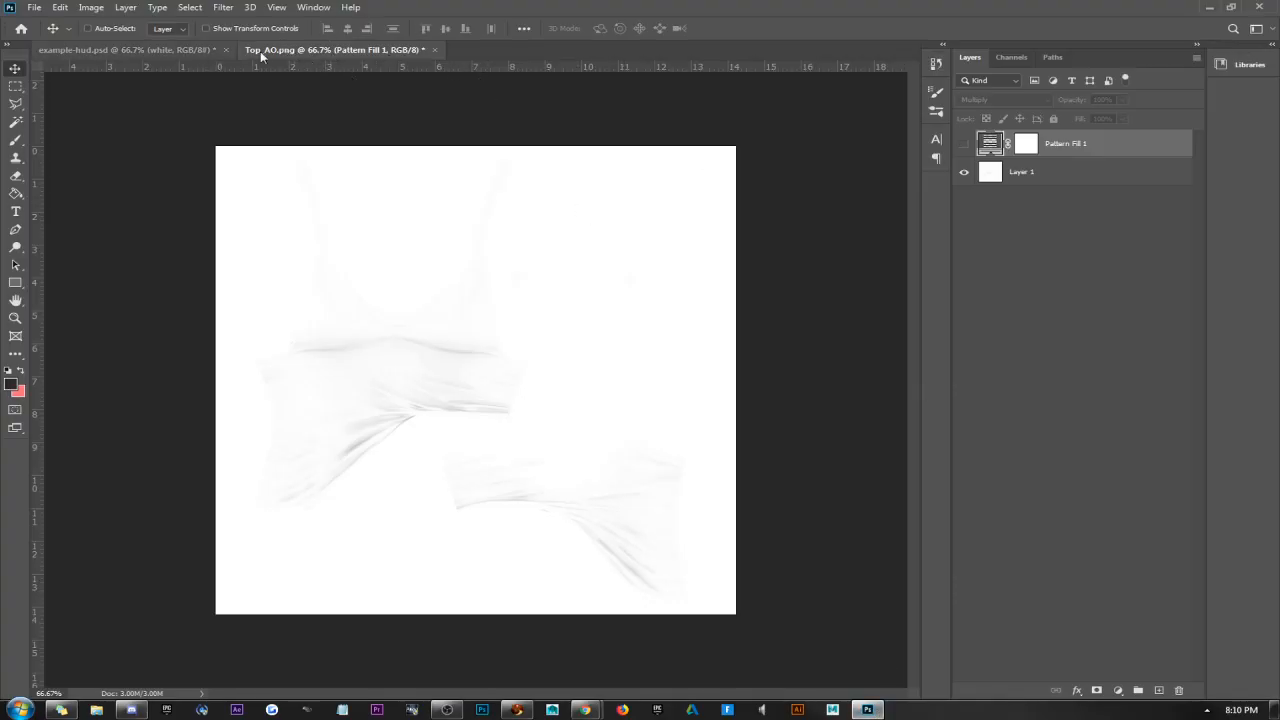
left_click(964, 143)
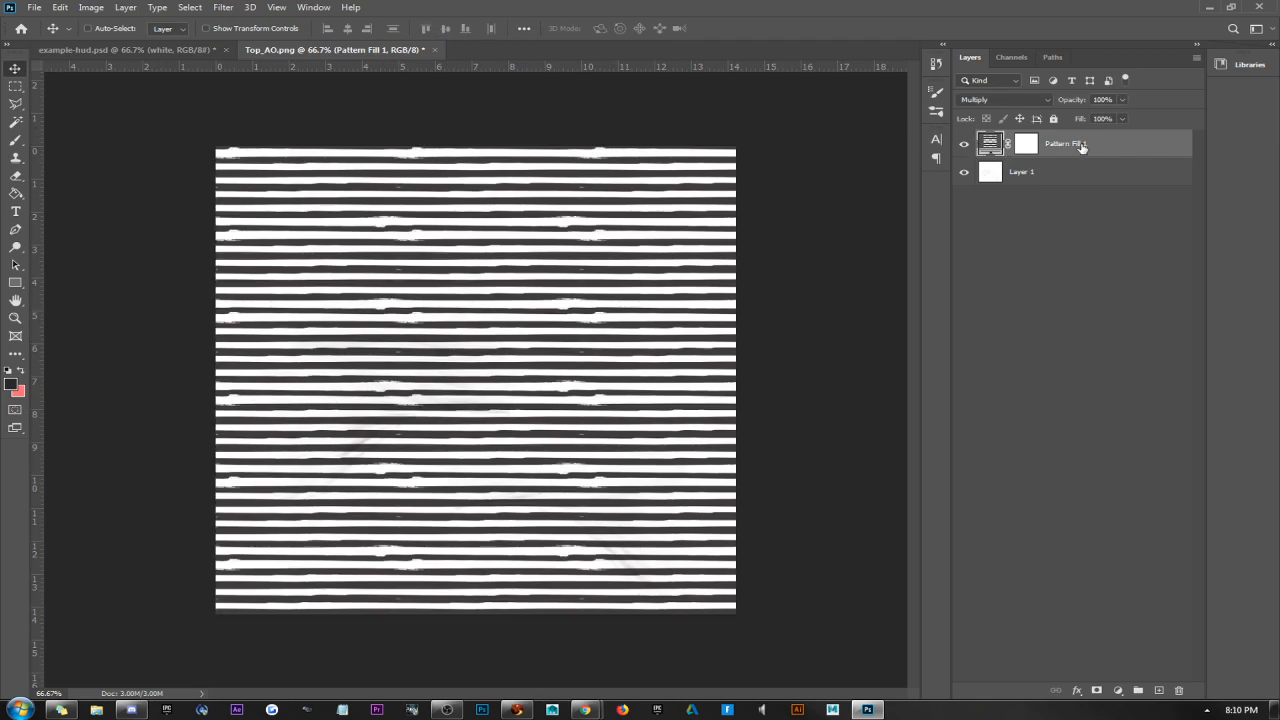
left_click(1118, 690)
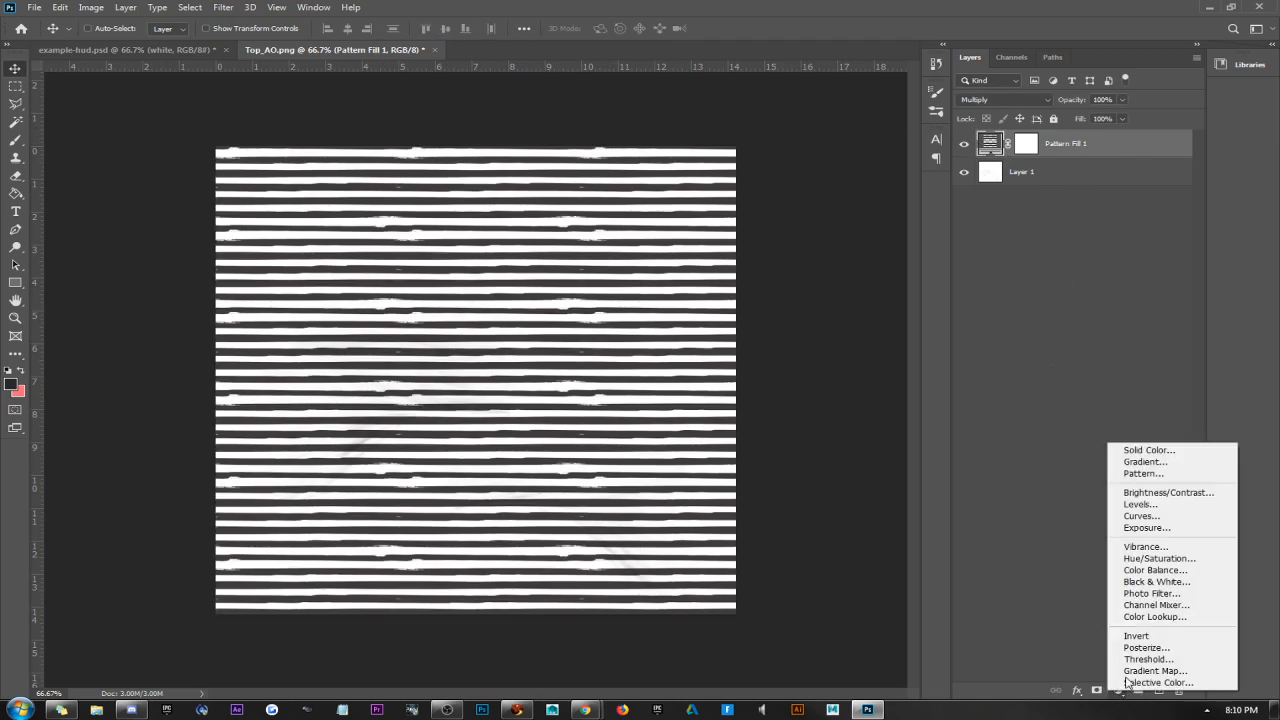
left_click(1138, 450)
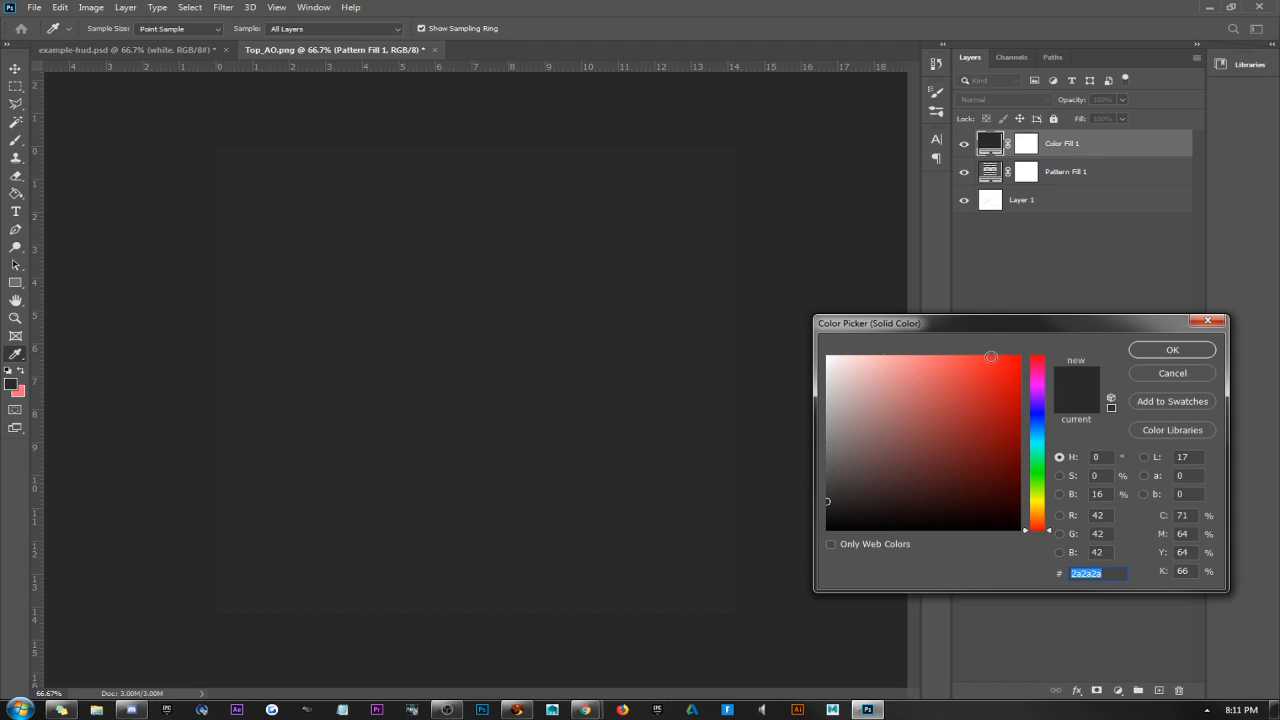
scroll(987, 356, "up", 1)
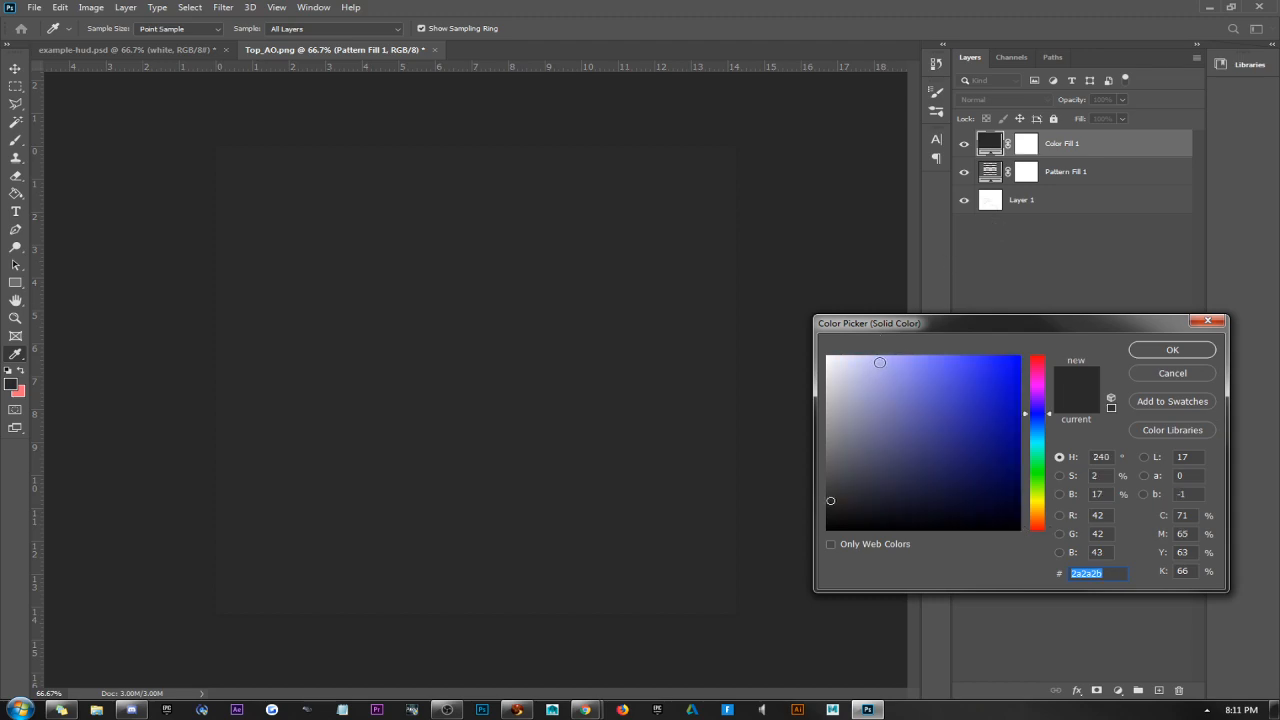
left_click_drag(880, 362, 925, 262)
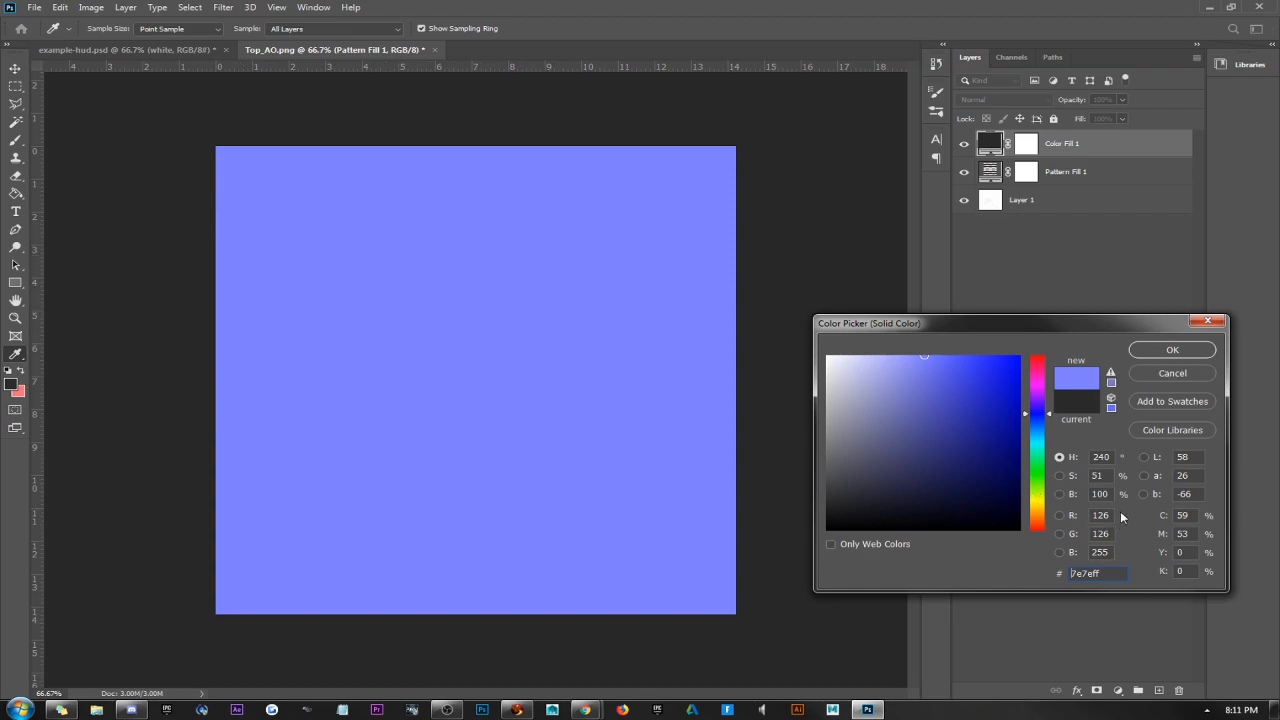
left_click_drag(1070, 328, 660, 157)
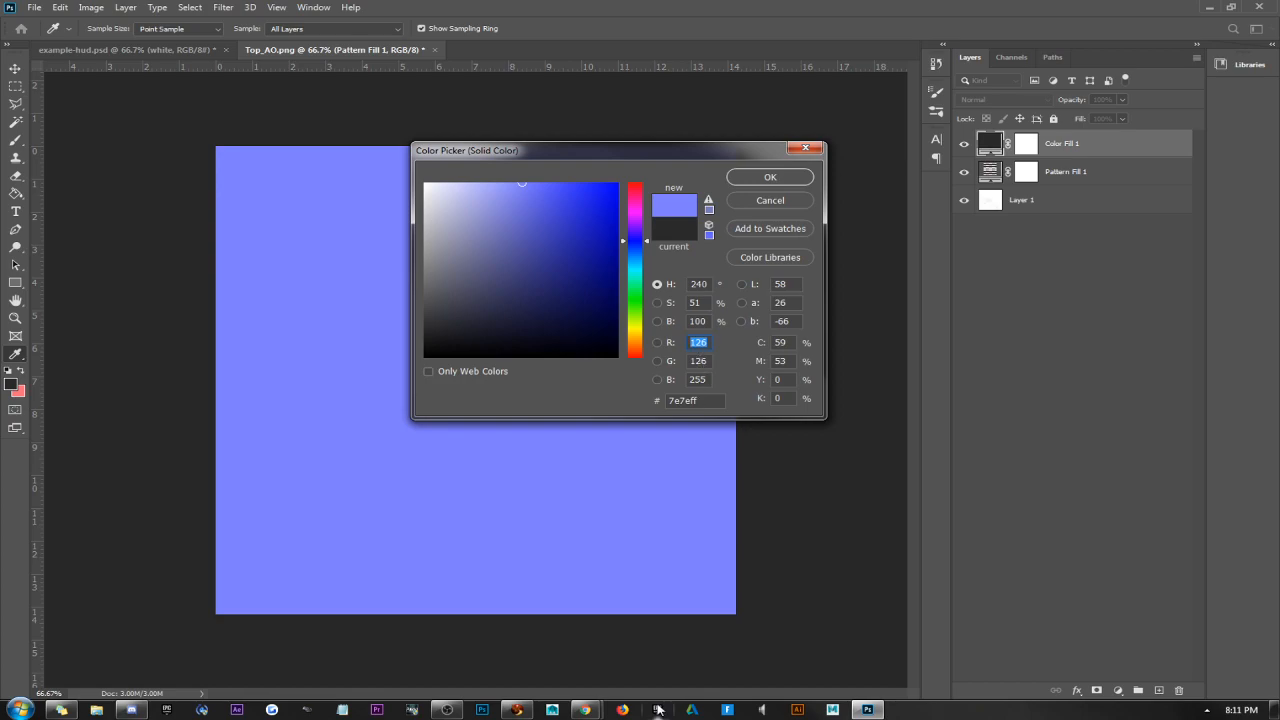
Switch to Firestorm, edit the HUD's linked purple button, set its description to <126,126,255> and close the build window.
left_click(516, 709)
right_click(750, 382)
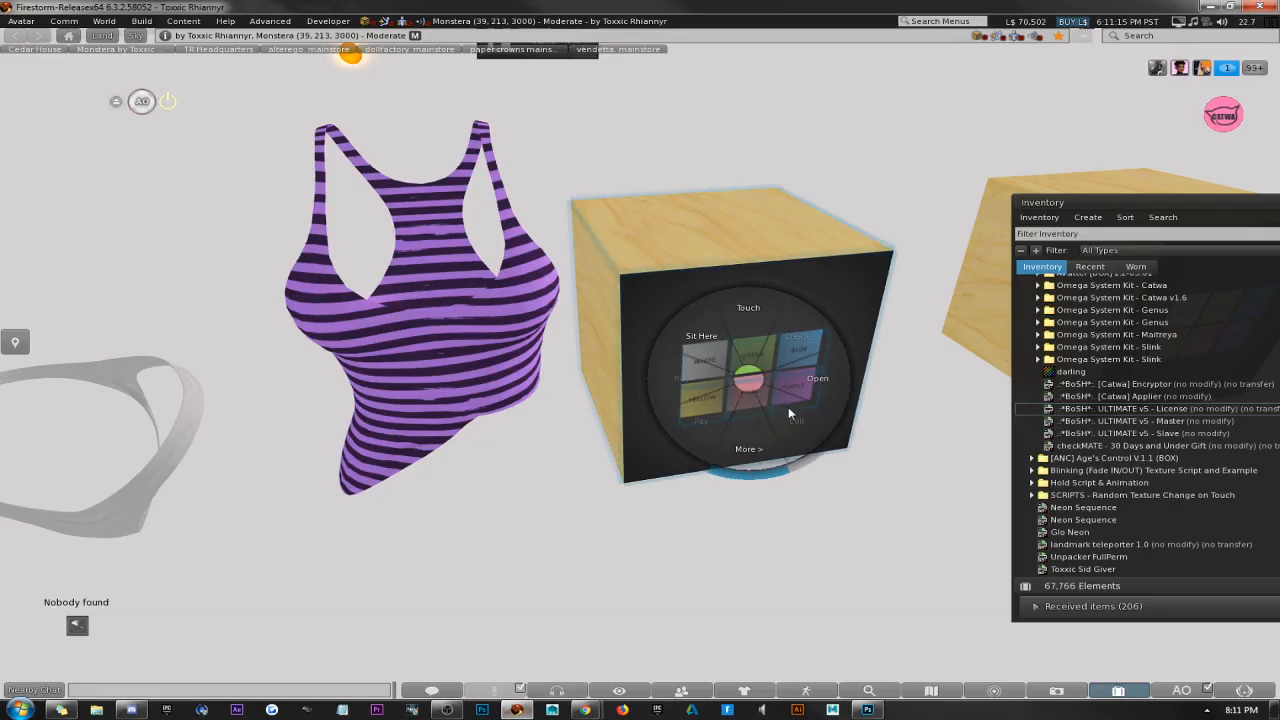
left_click(792, 416)
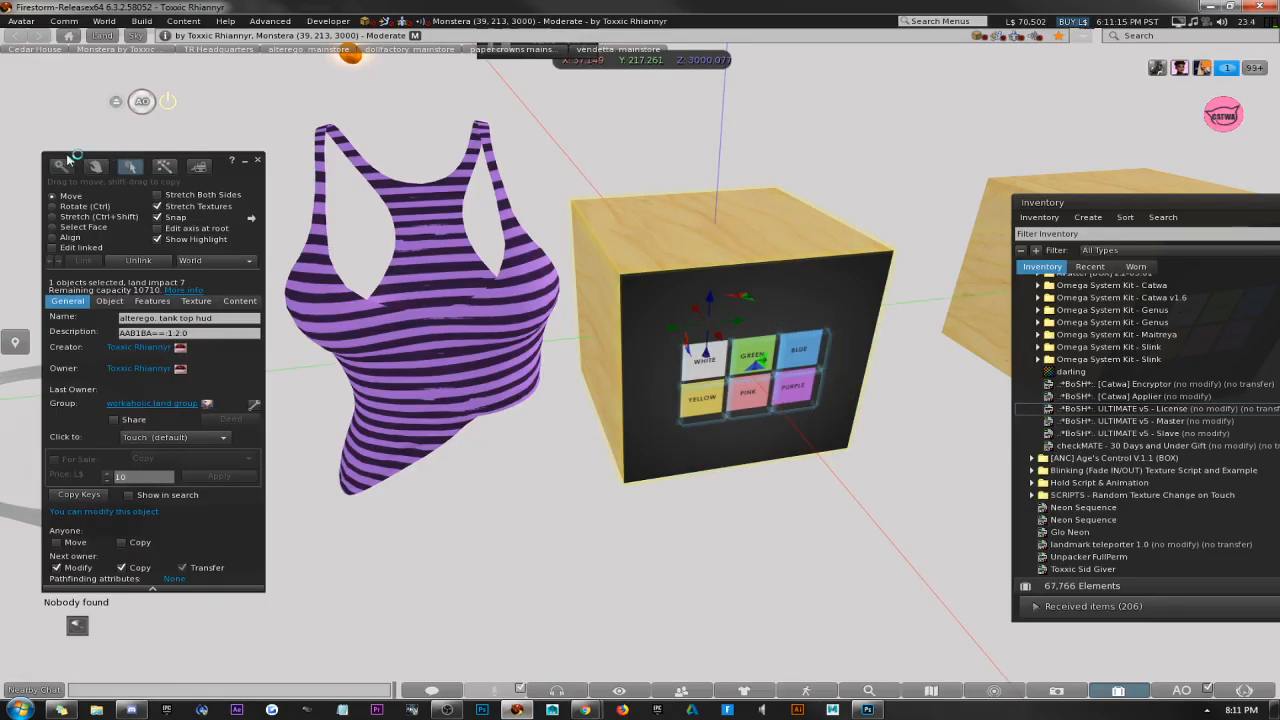
left_click(783, 393)
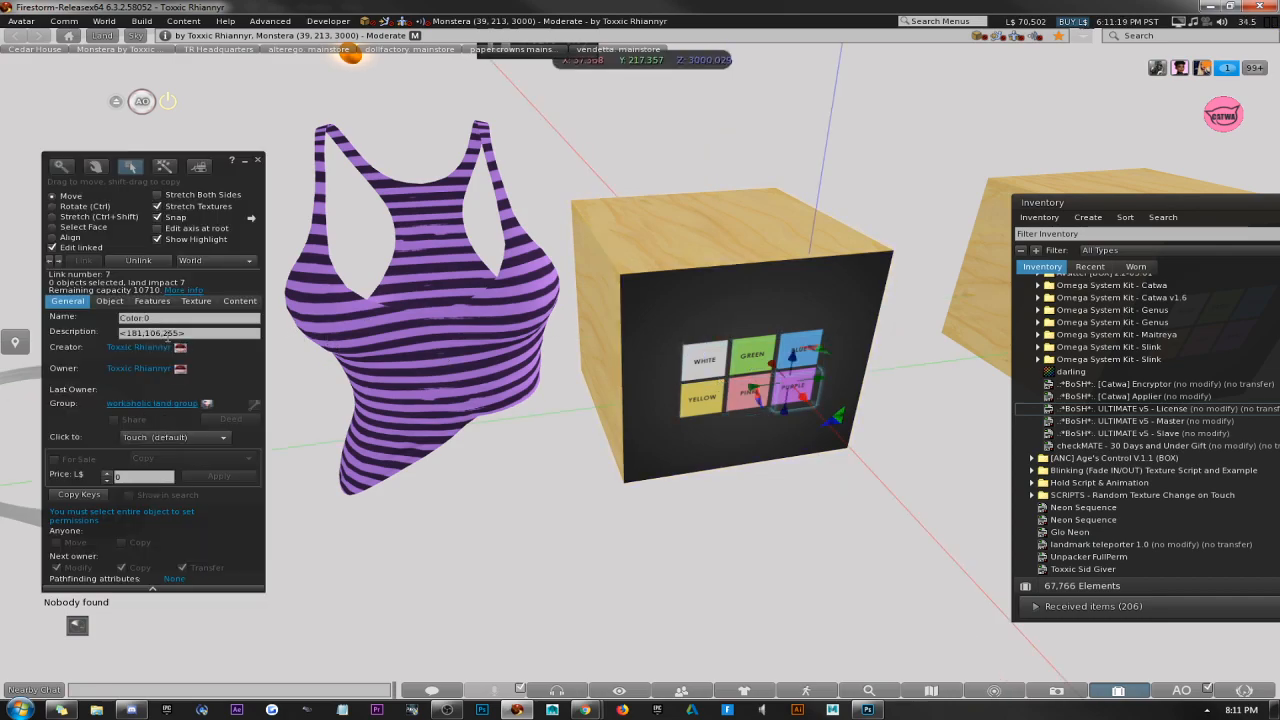
left_click(869, 709)
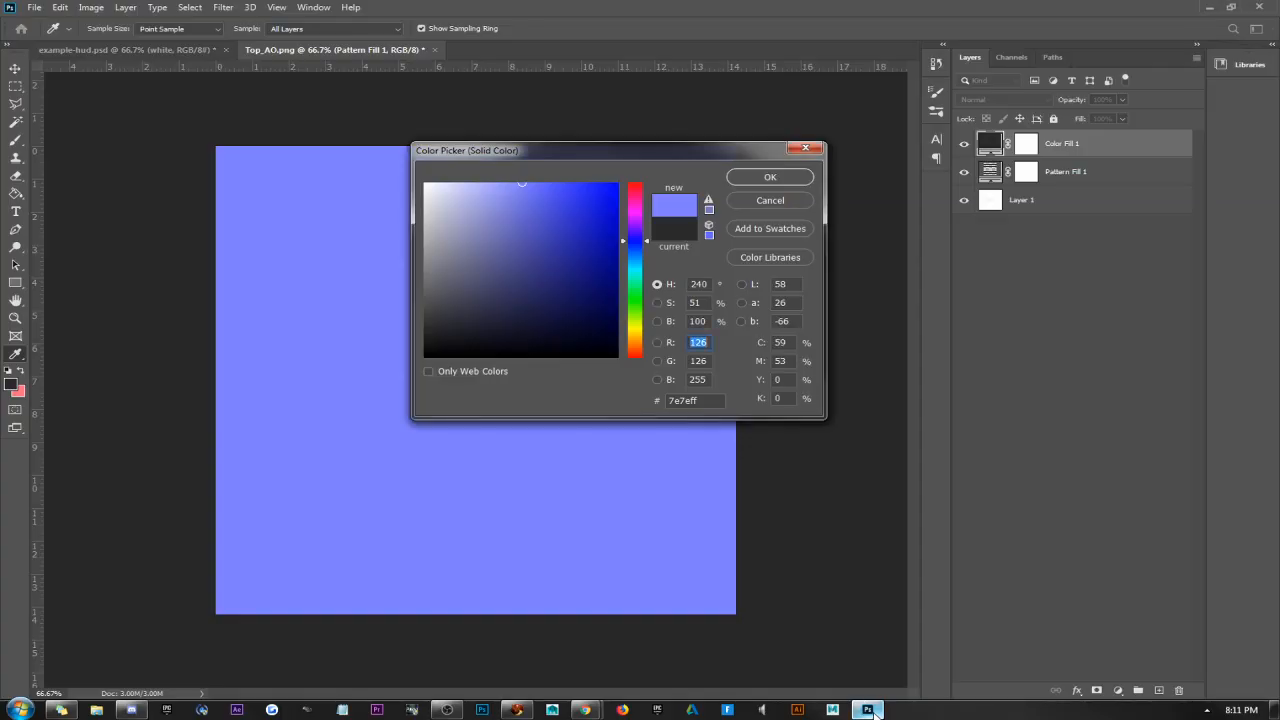
left_click(869, 709)
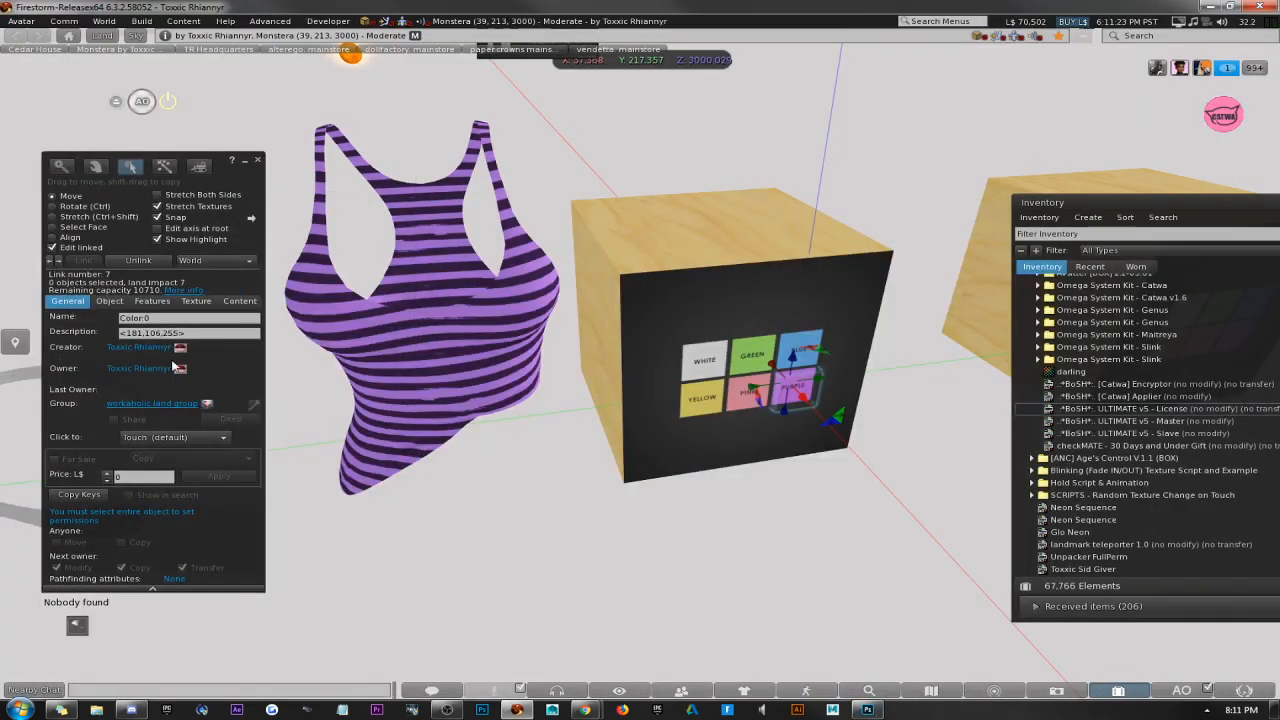
left_click(126, 333)
key("Delete")
key("Delete")
key("Delete")
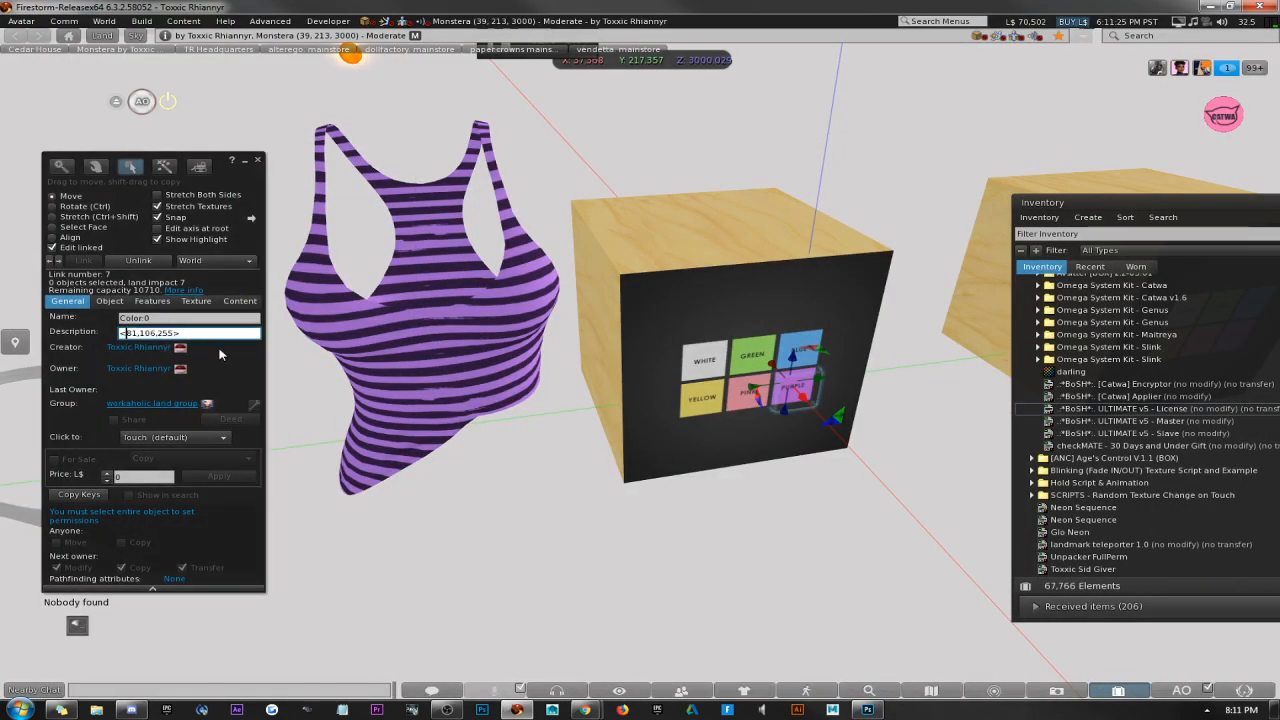
type("126")
key("Delete")
key("Delete")
key("Delete")
key("Delete")
left_click(257, 159)
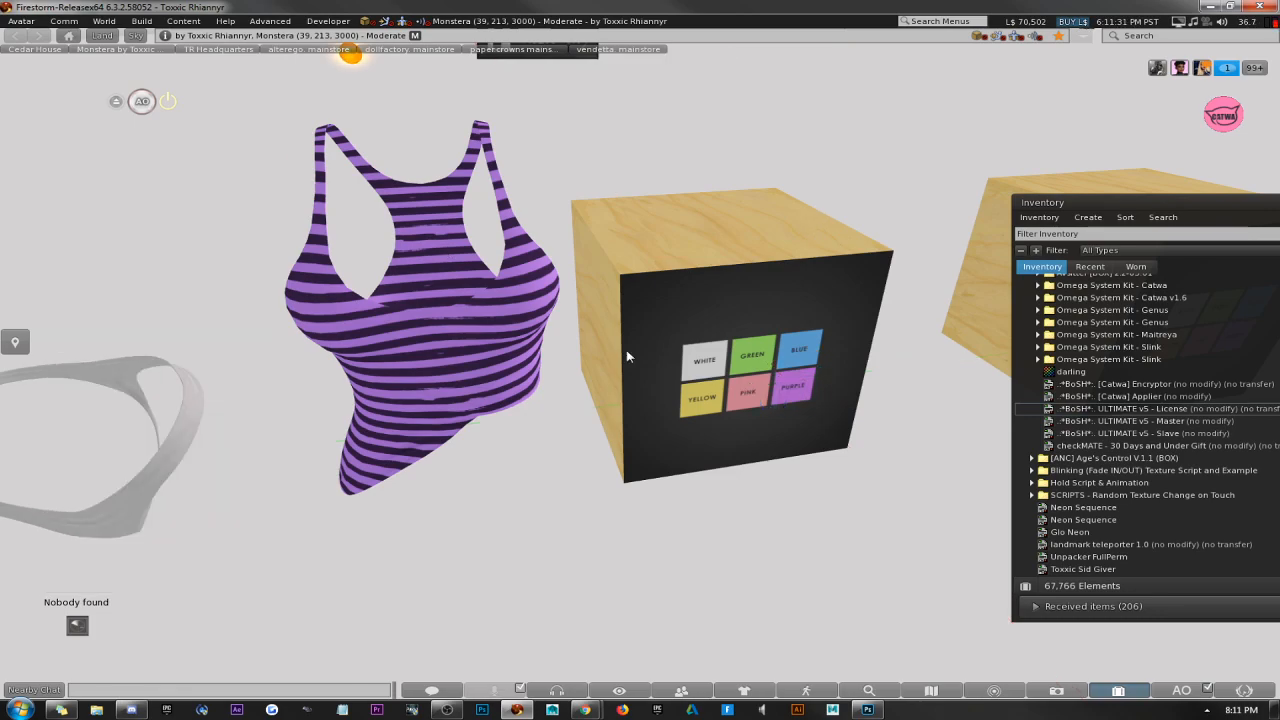
Test the purple button on the tank top, accept the fill colour in Photoshop and return to Firestorm.
left_click(800, 398)
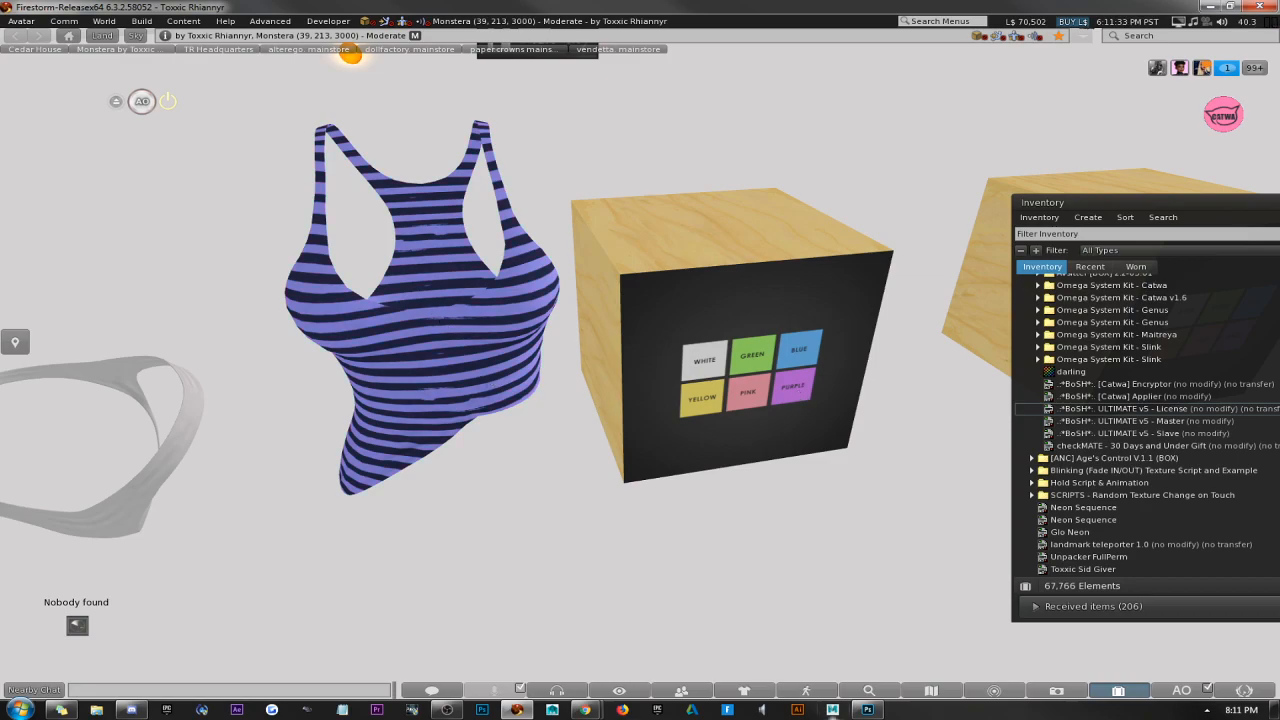
left_click(866, 710)
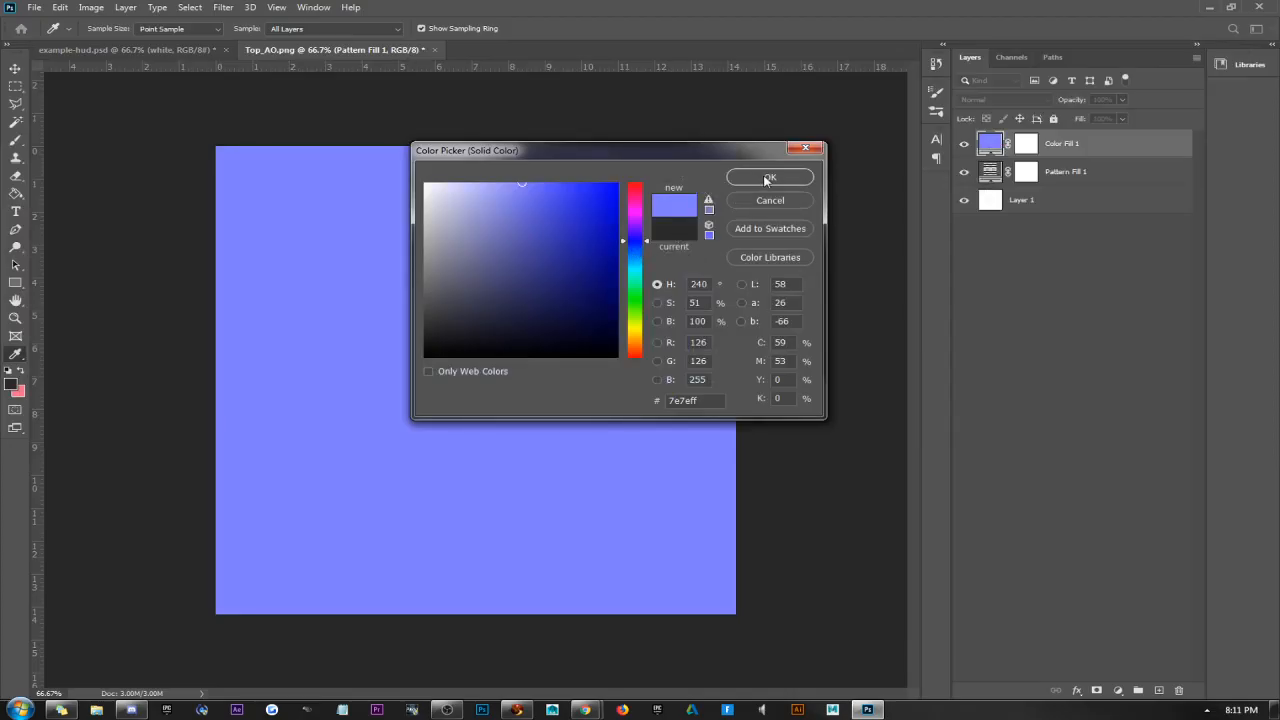
left_click(770, 178)
key("alt+Tab")
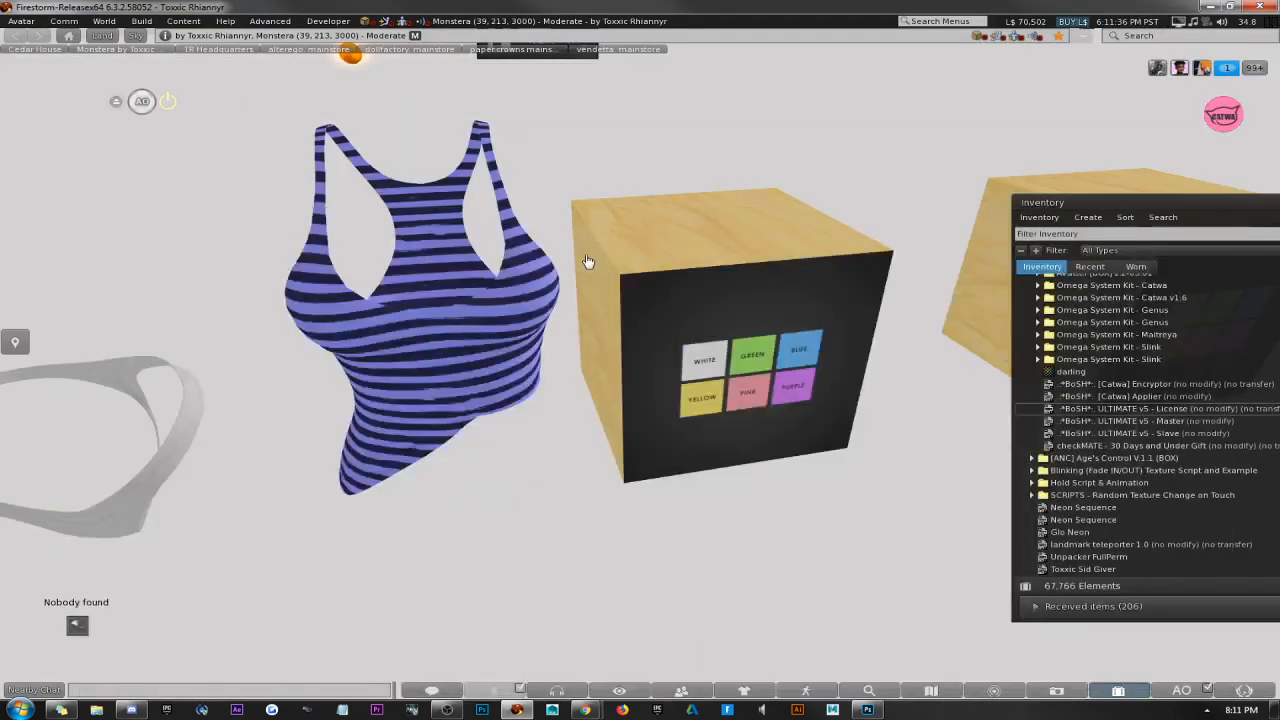
Edit the HUD with Edit linked turned off, and close the build window.
right_click(820, 395)
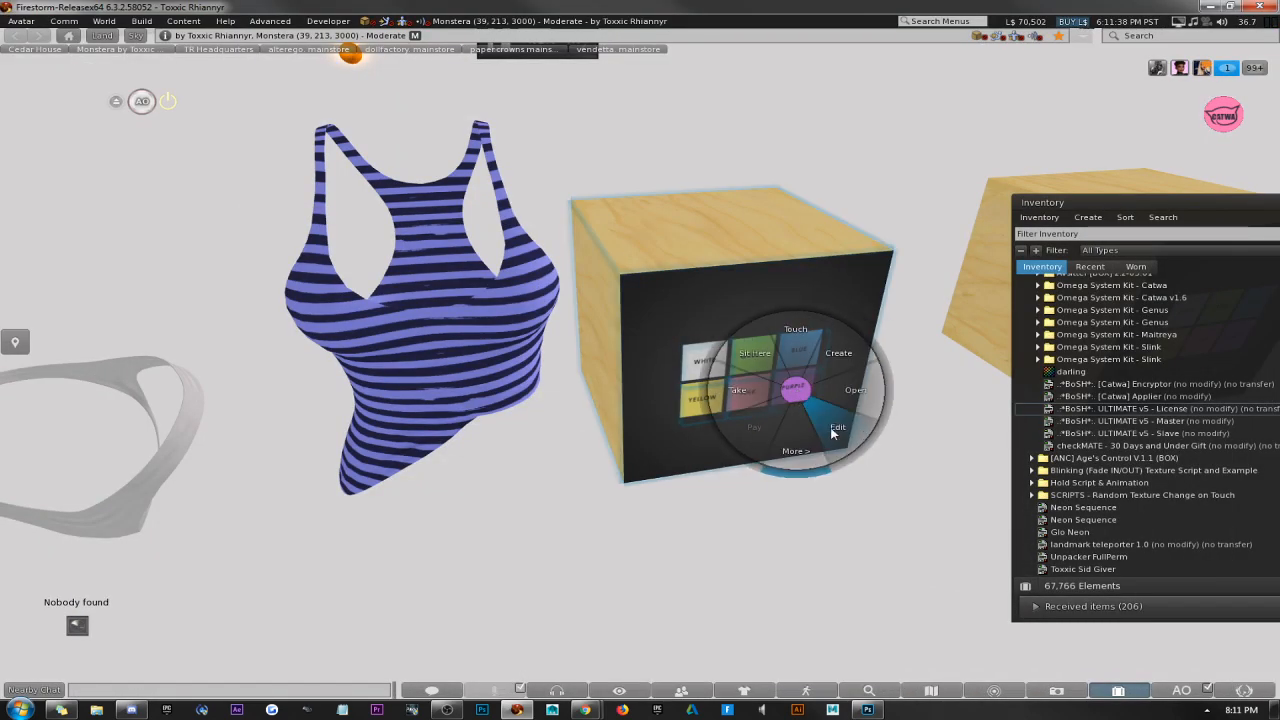
left_click(748, 415)
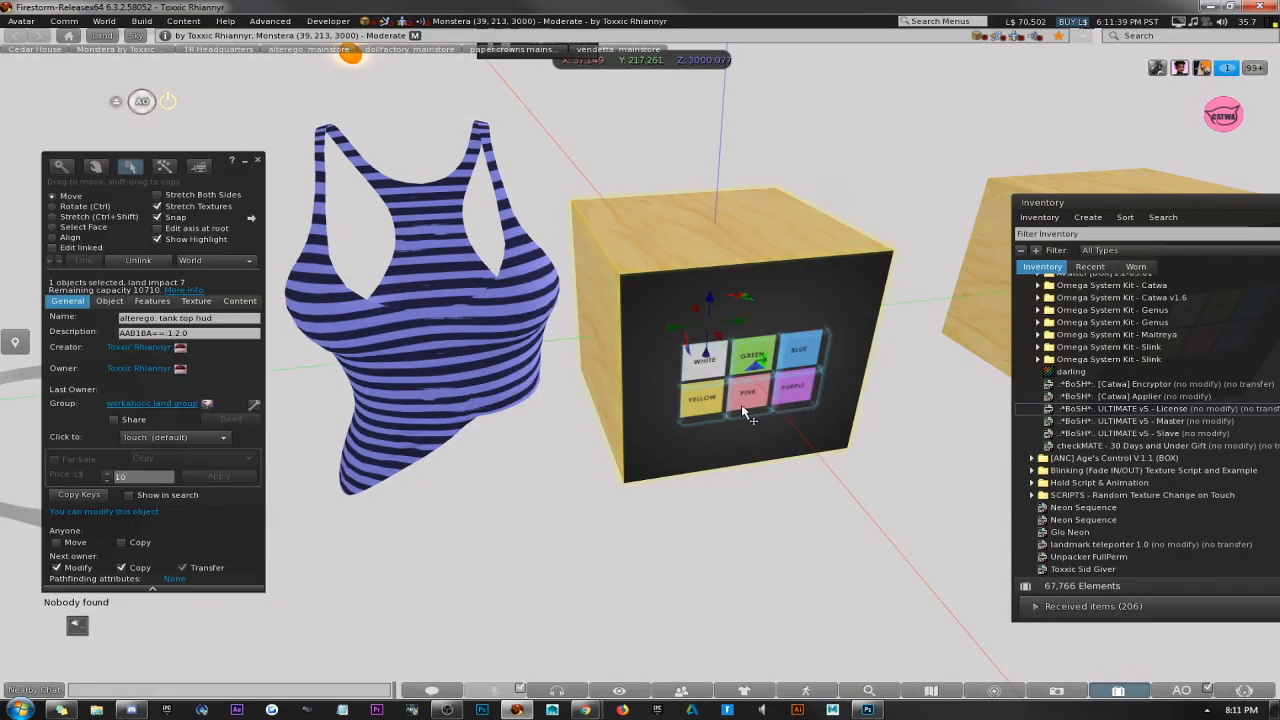
left_click(258, 160)
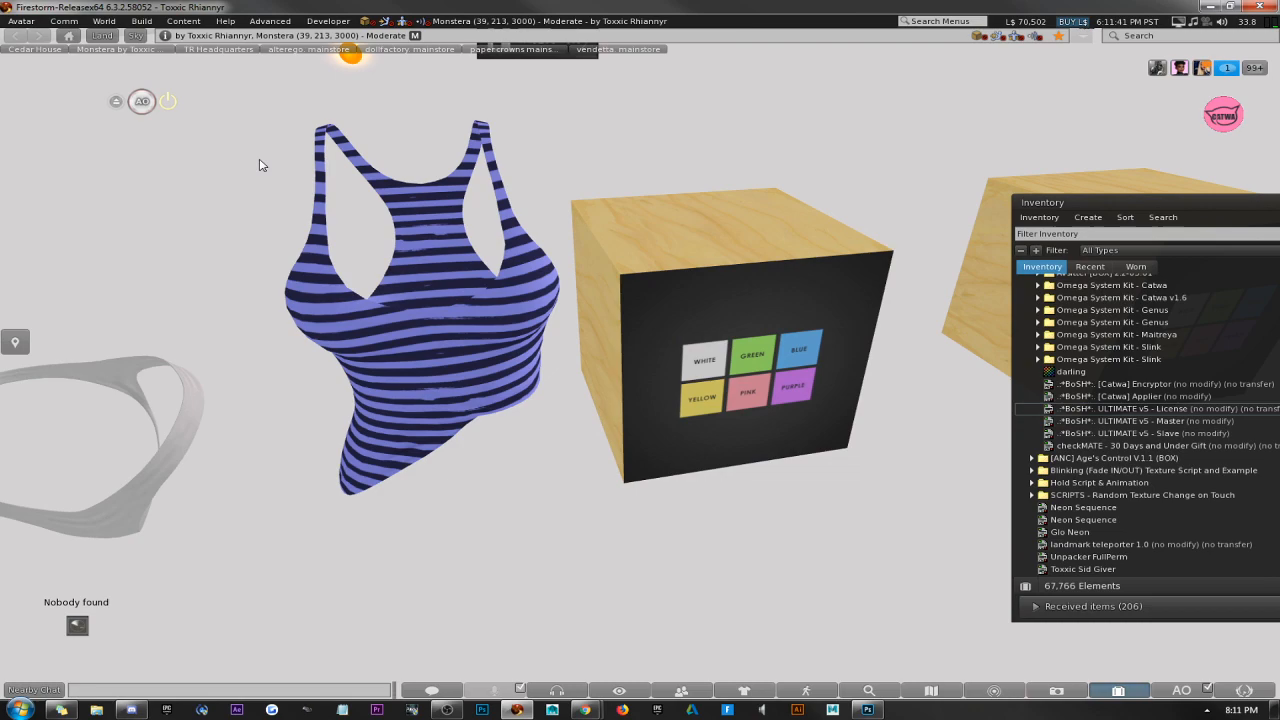
Open the tank top object for editing.
right_click(528, 292)
left_click(490, 255)
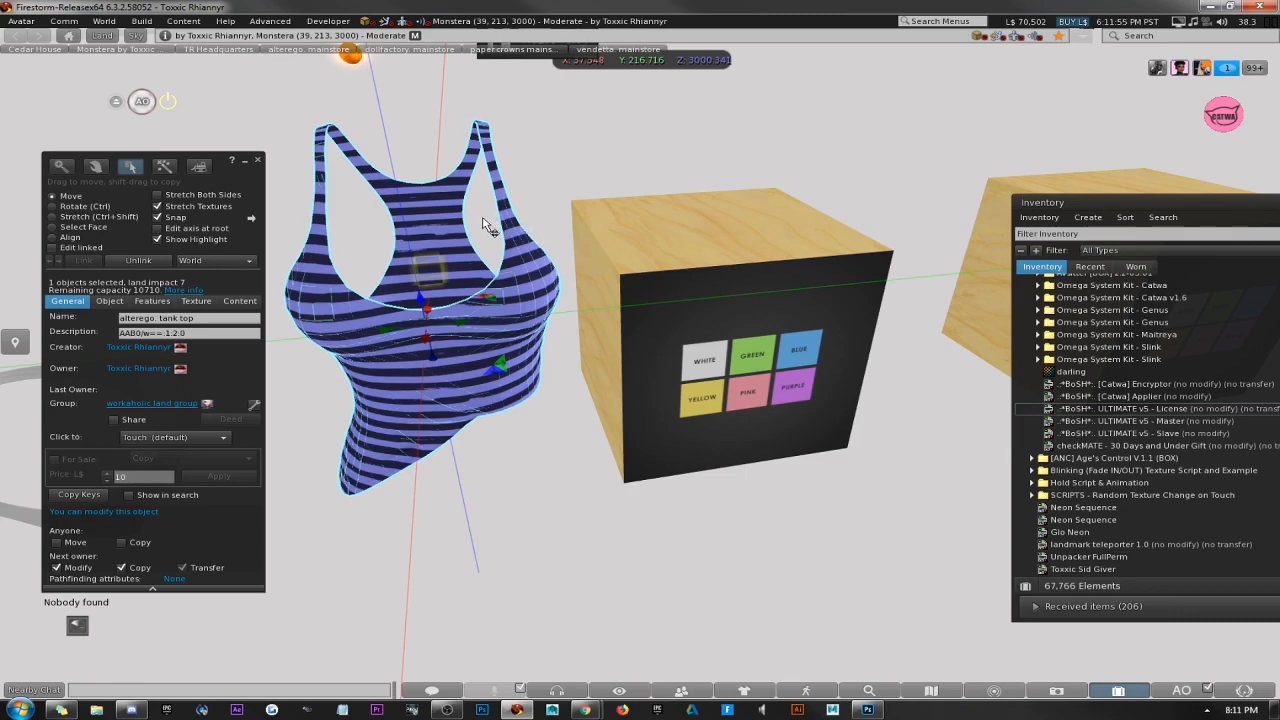
Edit the HUD box and remove the next owner's Modify and Transfer permissions.
left_click(257, 159)
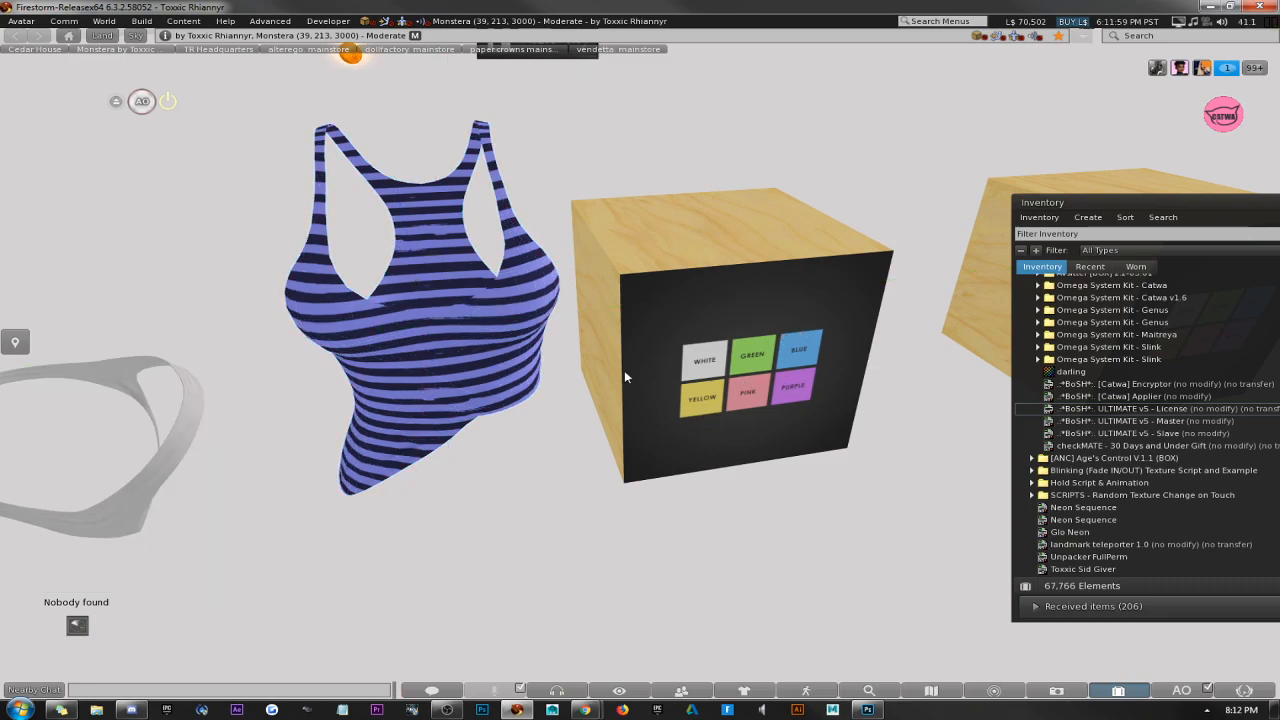
right_click(736, 304)
left_click(771, 339)
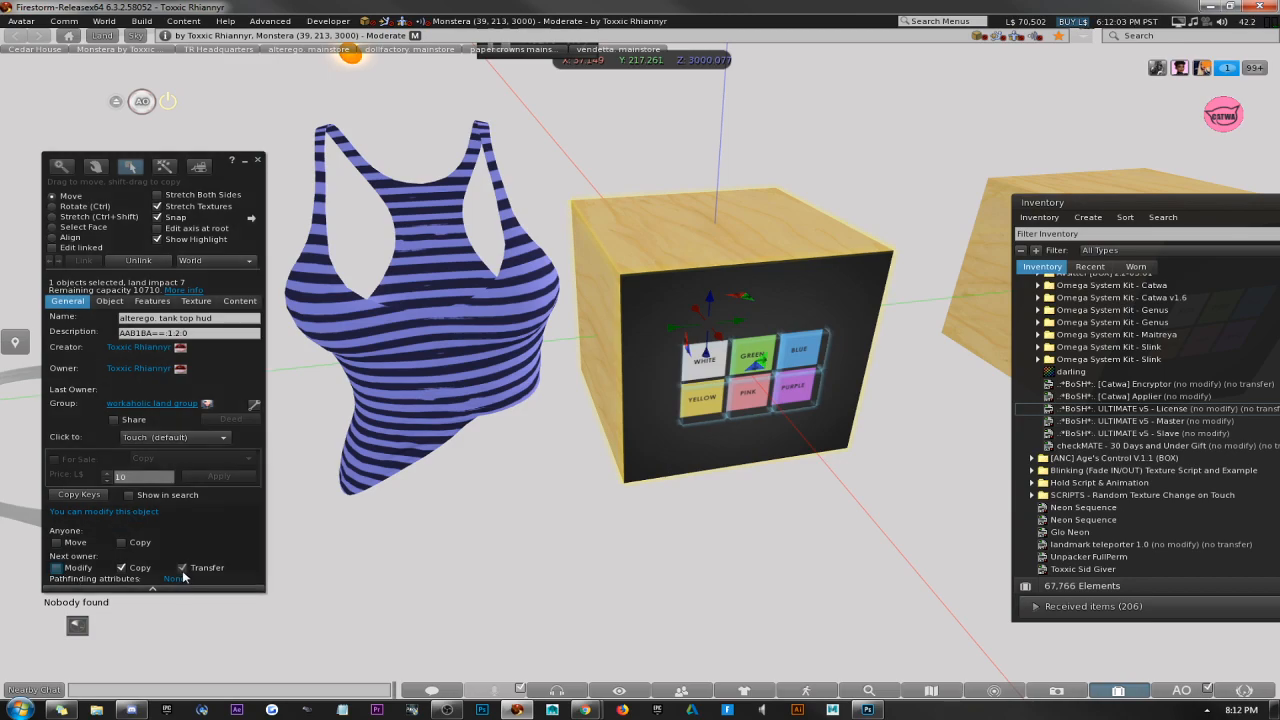
Remove the next owner's Modify and Transfer permissions from the tank top and close the build window.
left_click(422, 338)
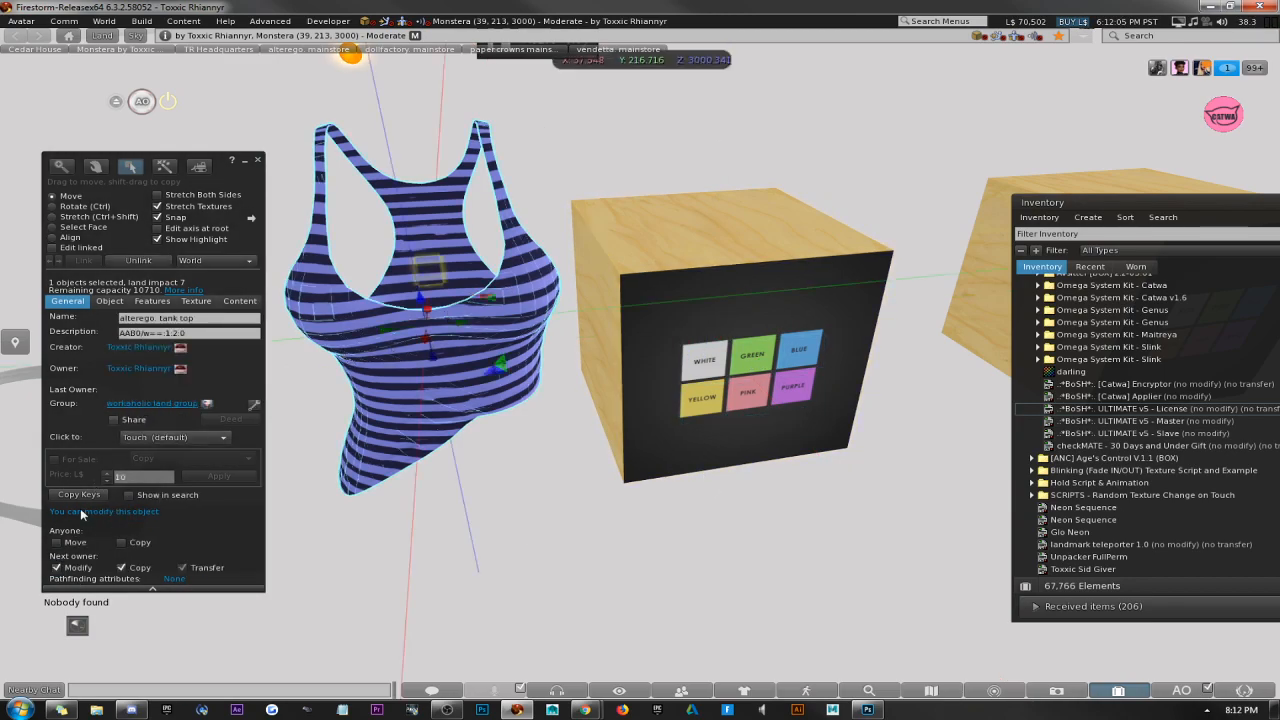
left_click(57, 569)
left_click(180, 569)
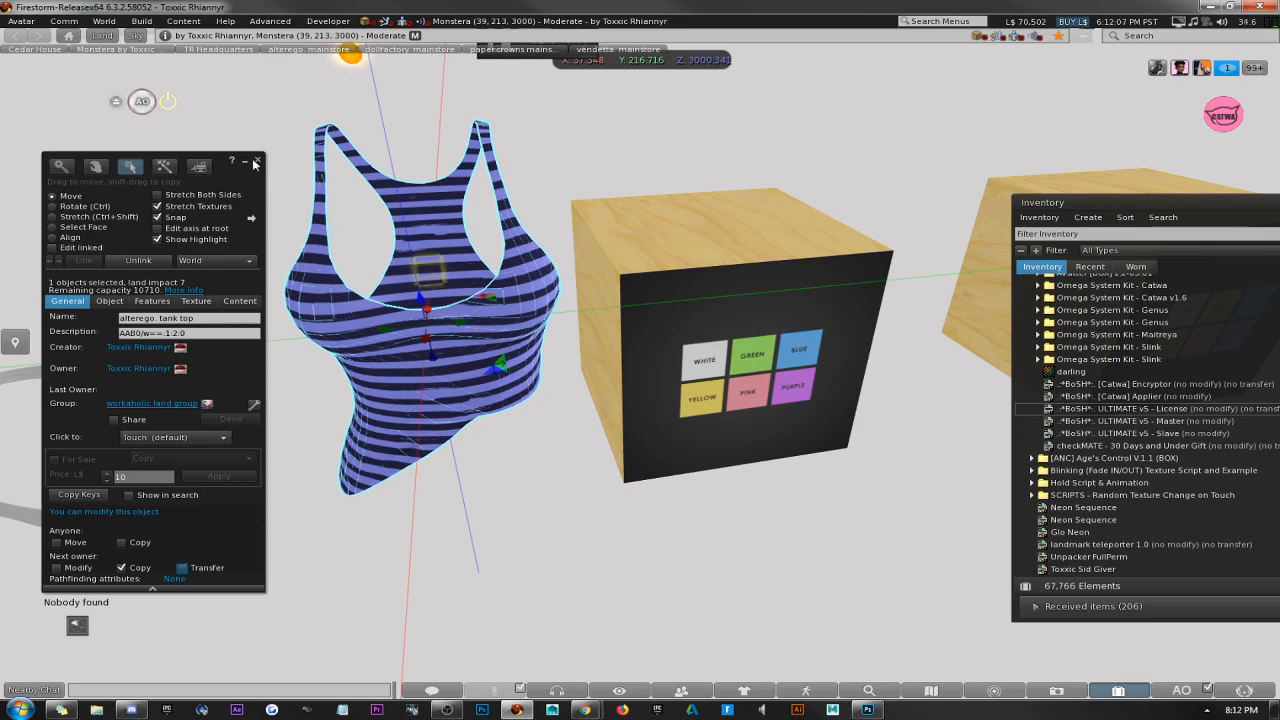
left_click(258, 162)
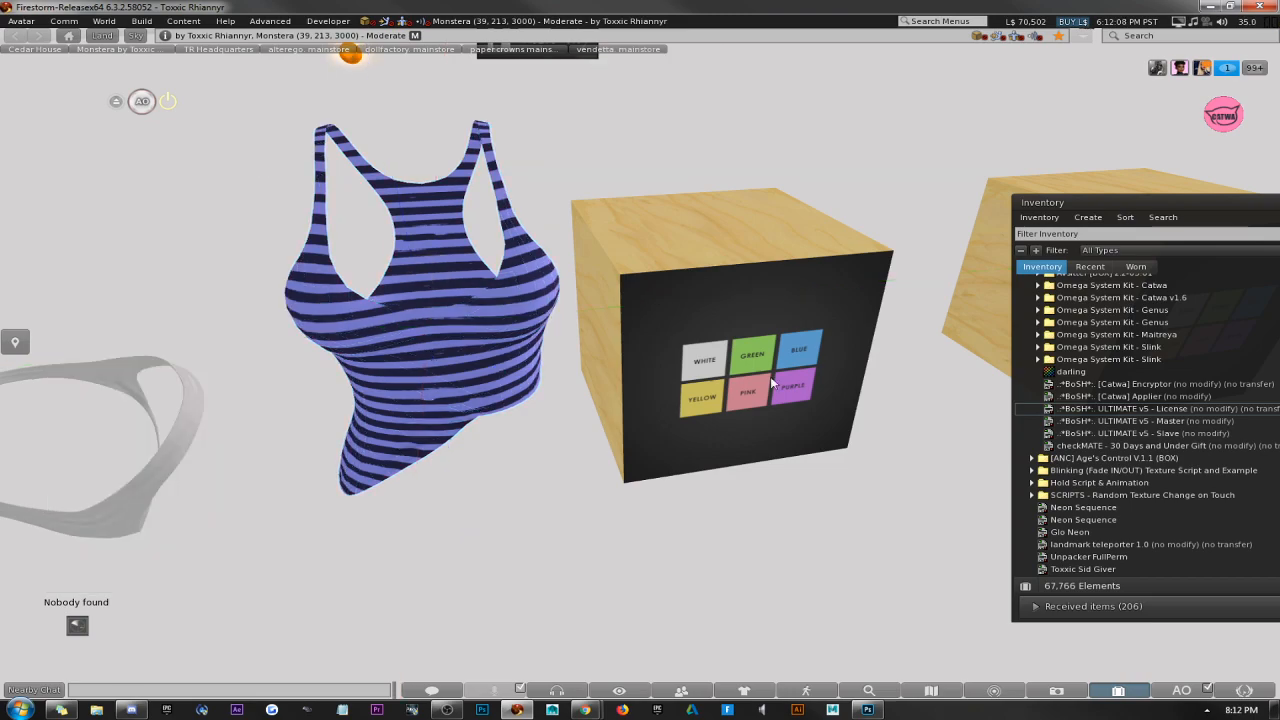
Test the HUD's white, green, blue, yellow, pink and purple buttons on the tank top.
right_click(690, 325)
left_click(946, 316)
left_click(702, 357)
left_click(752, 357)
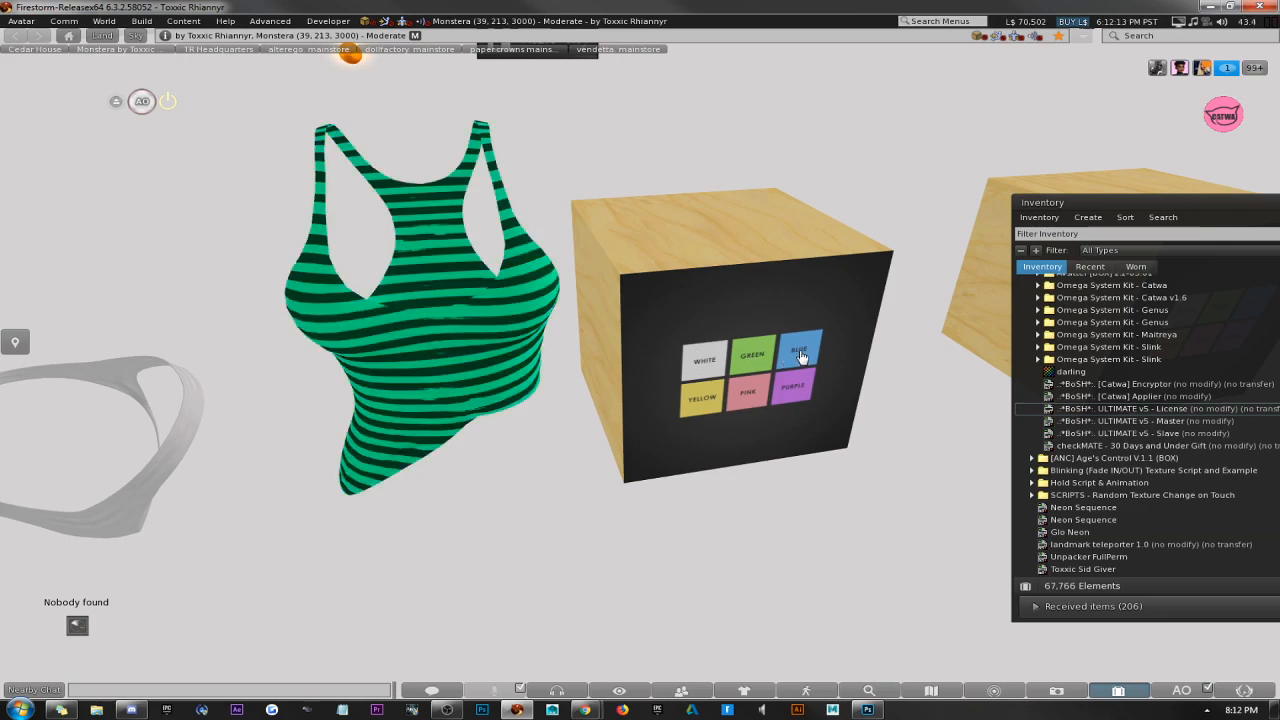
left_click(800, 356)
left_click(706, 400)
left_click(750, 402)
left_click(806, 395)
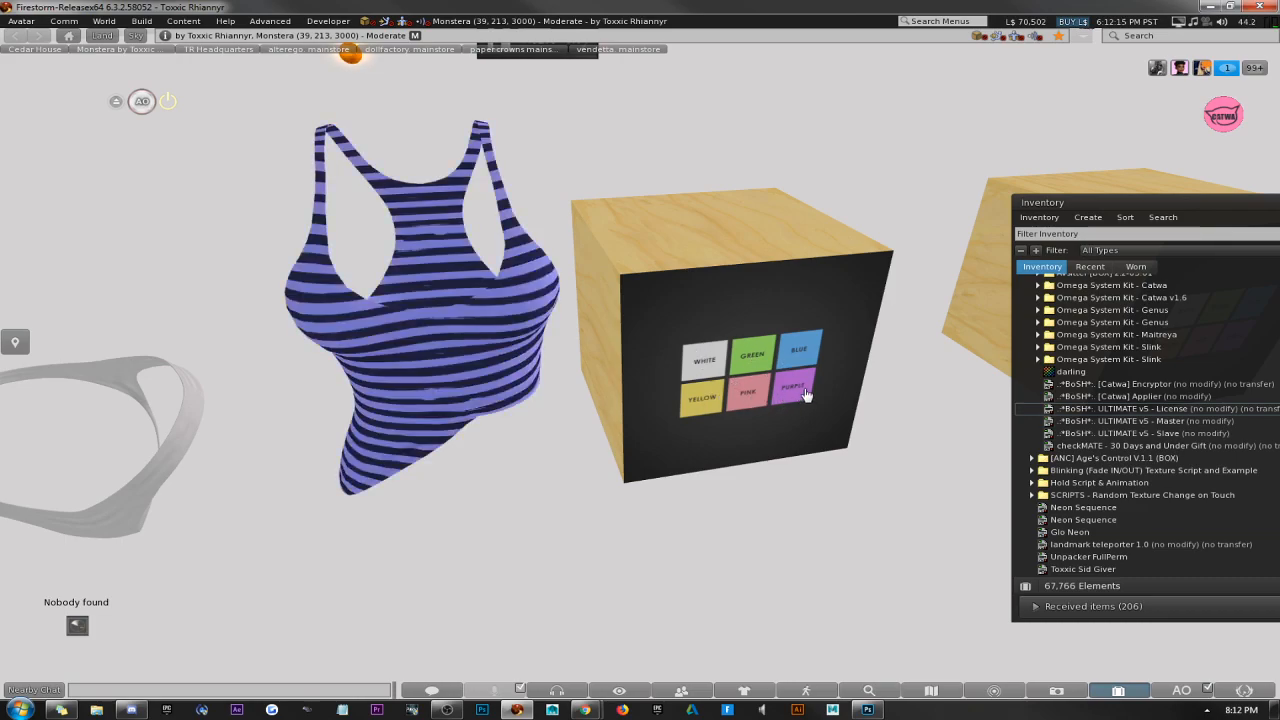
Delete the ULTIMATE v5 - License script from the contents of the HUD and the tank top, and close the build window.
right_click(740, 340)
left_click(690, 300)
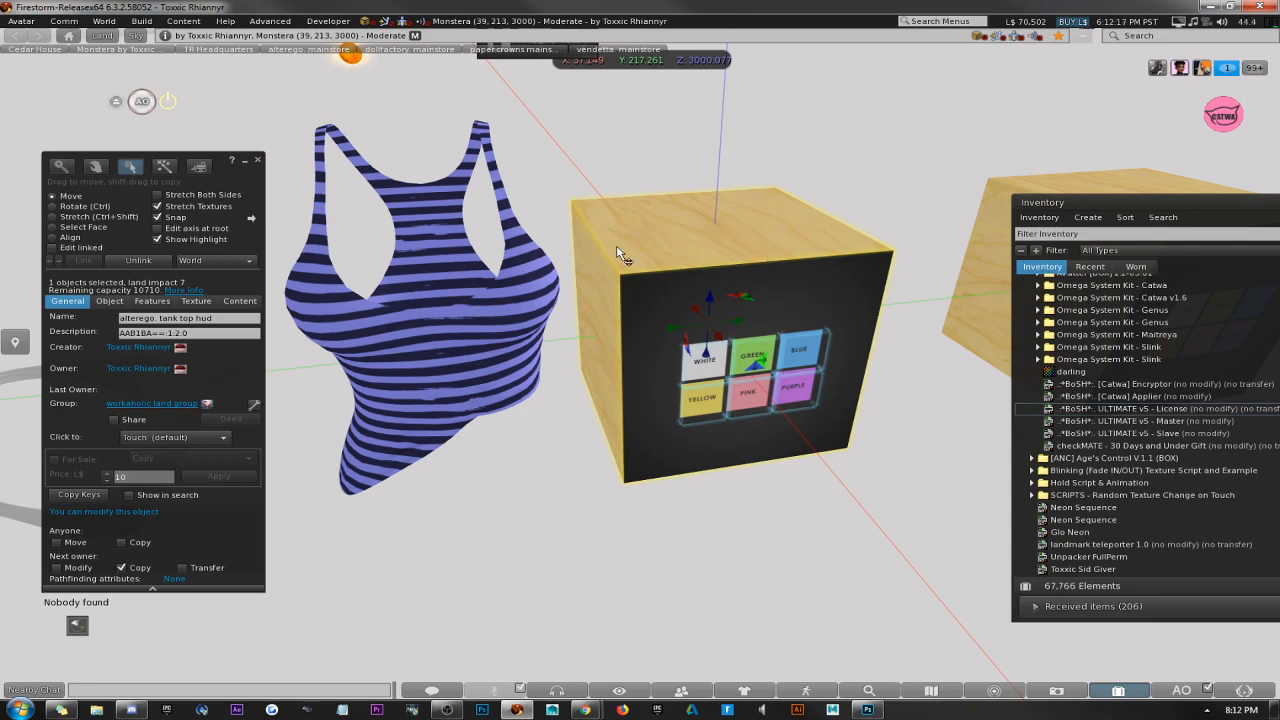
left_click(240, 300)
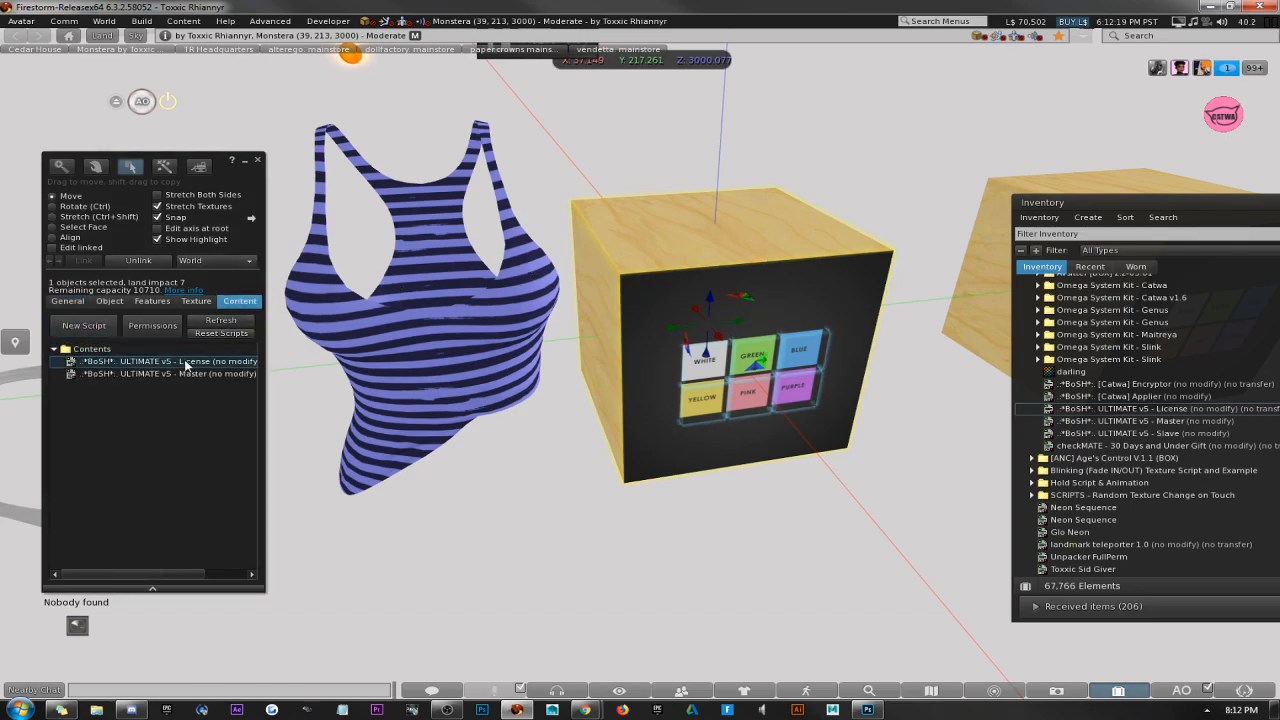
left_click(422, 345)
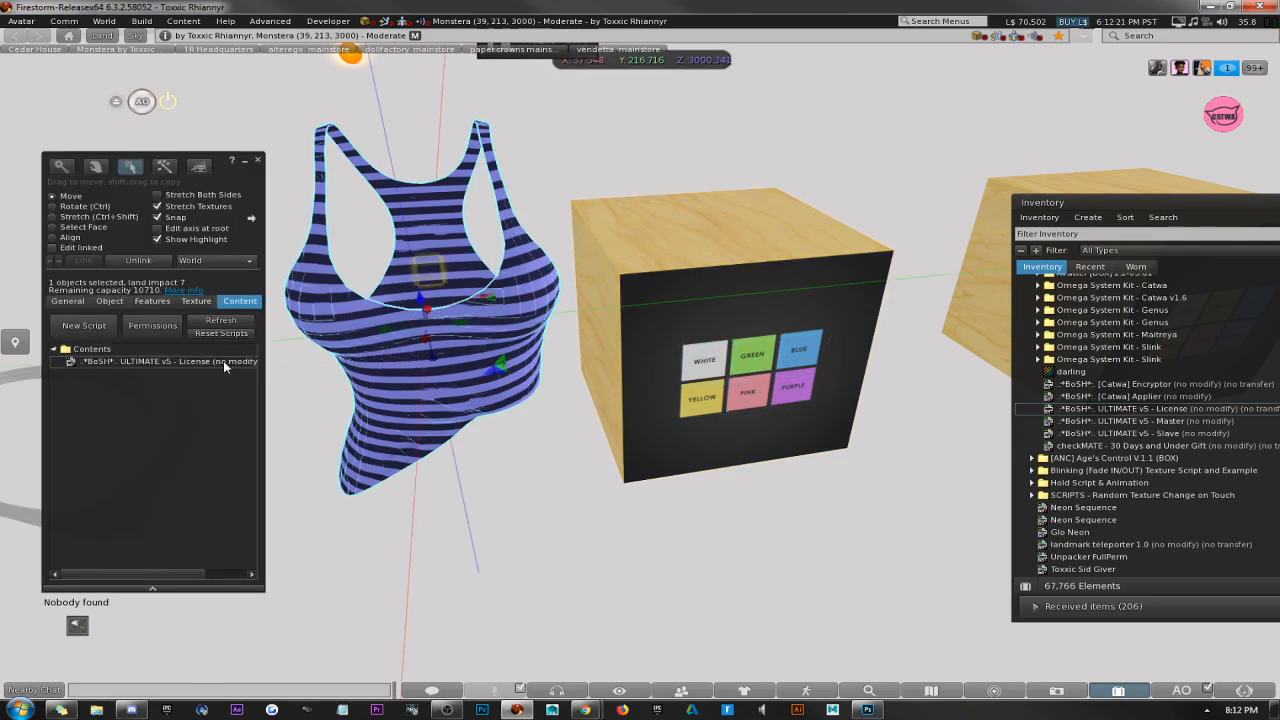
left_click(216, 364)
key("Delete")
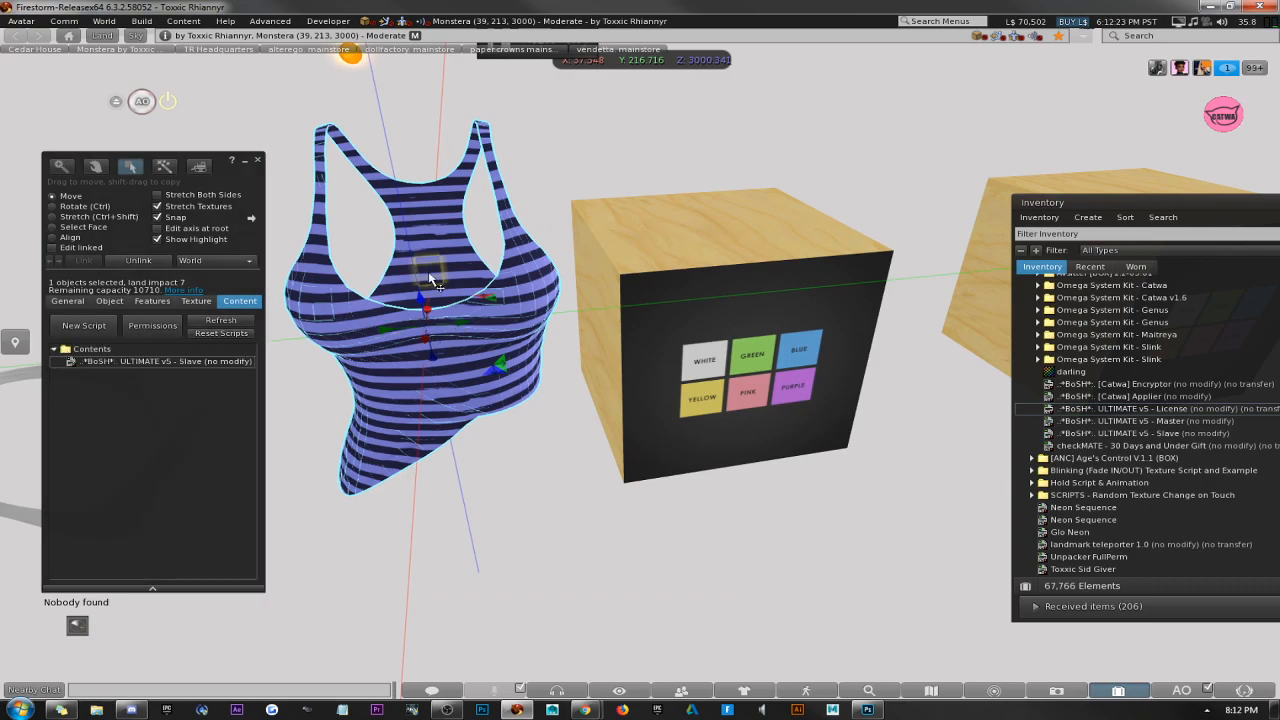
left_click(257, 160)
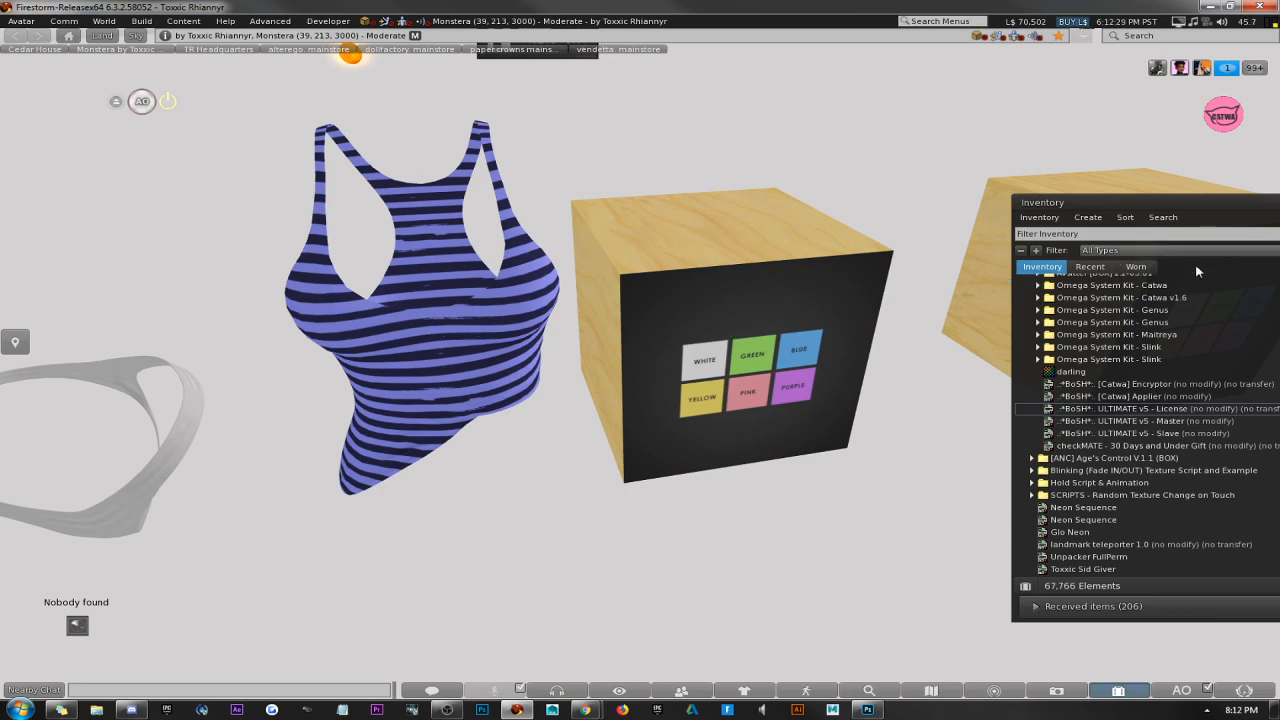
Widen the Inventory window to show the ULTIMATE v5 scripts' full names and permissions.
left_click(1152, 410)
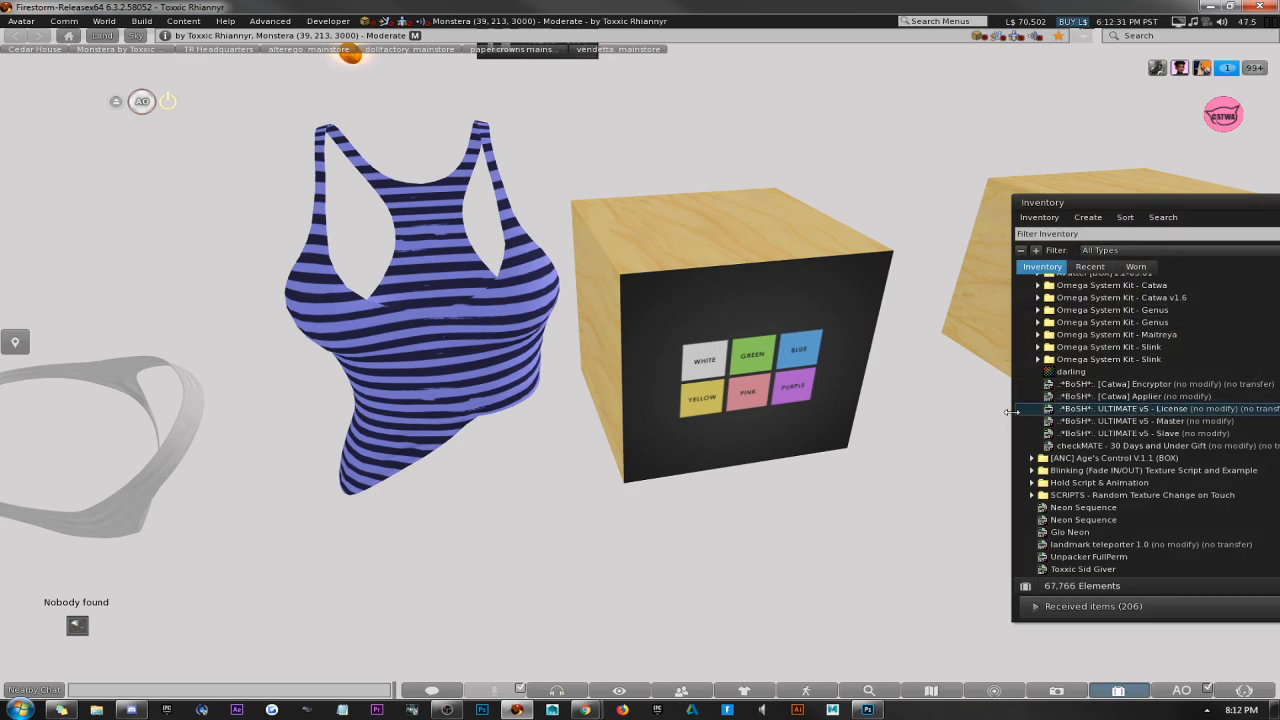
left_click_drag(1013, 412, 934, 412)
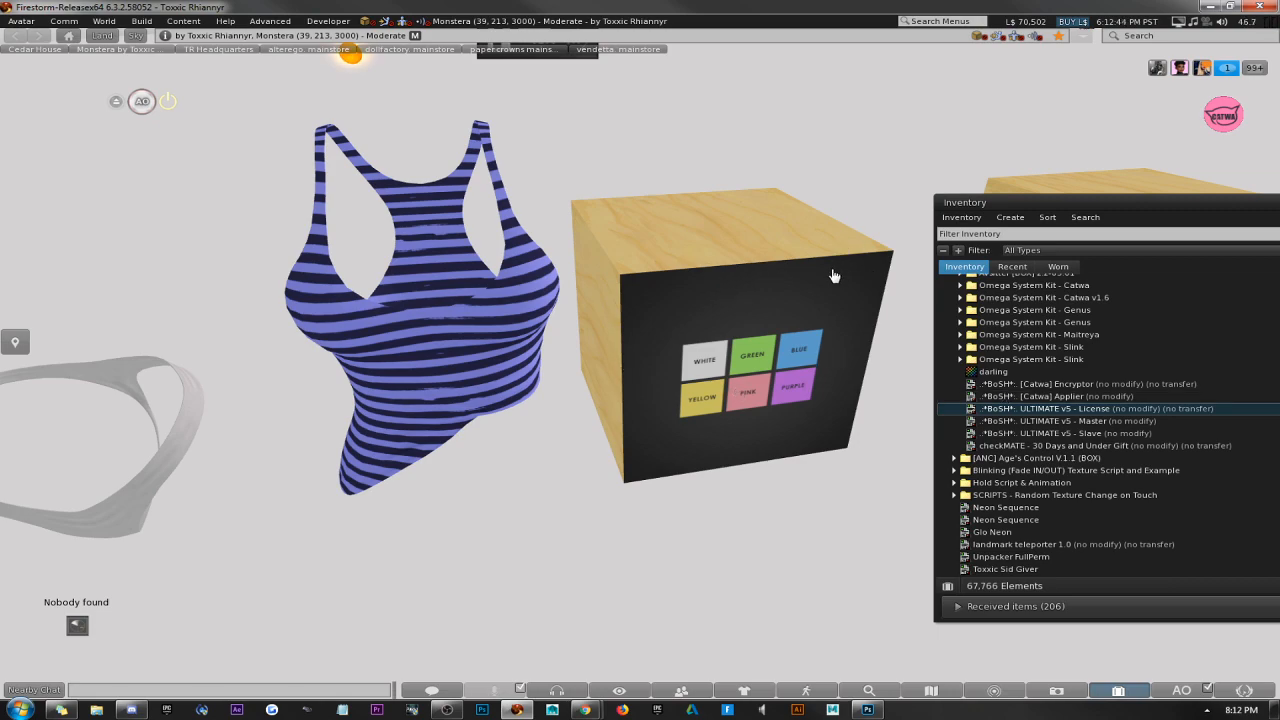
Examine the texture and transparency settings of the HUD box's faces other than the front, and close the build window.
right_click(799, 286)
left_click(745, 280)
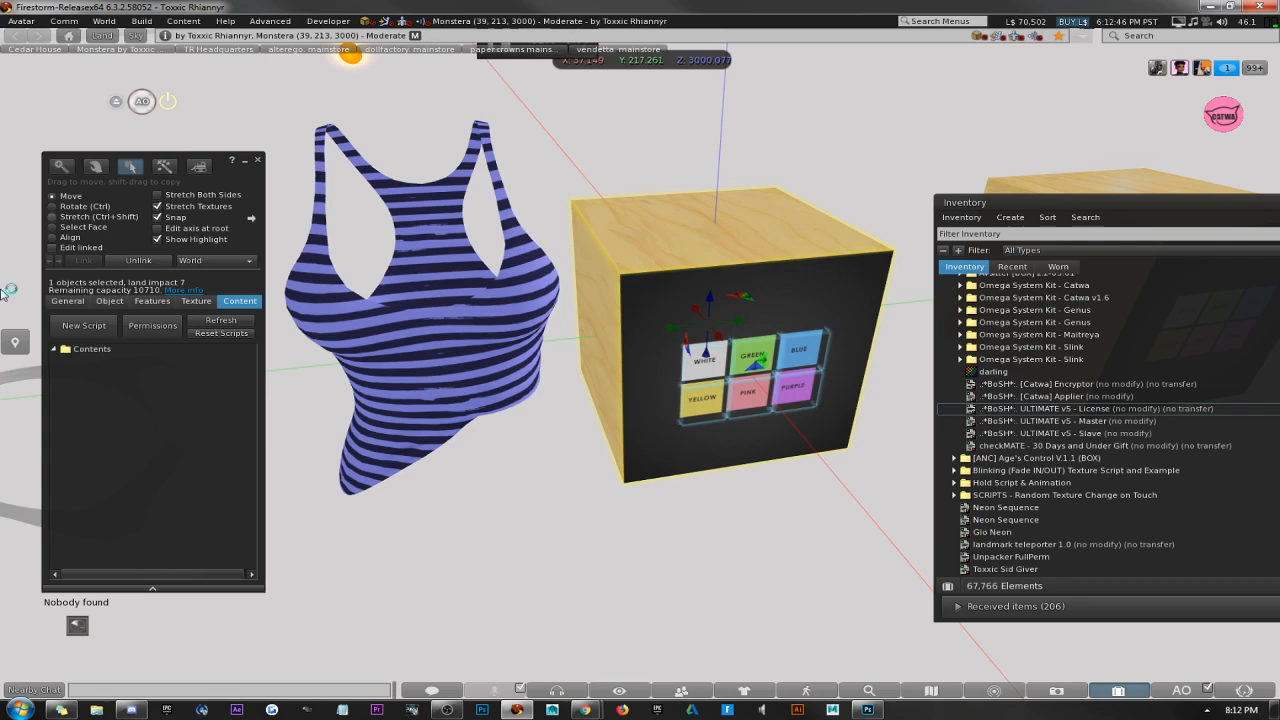
left_click(54, 228)
left_click(711, 310)
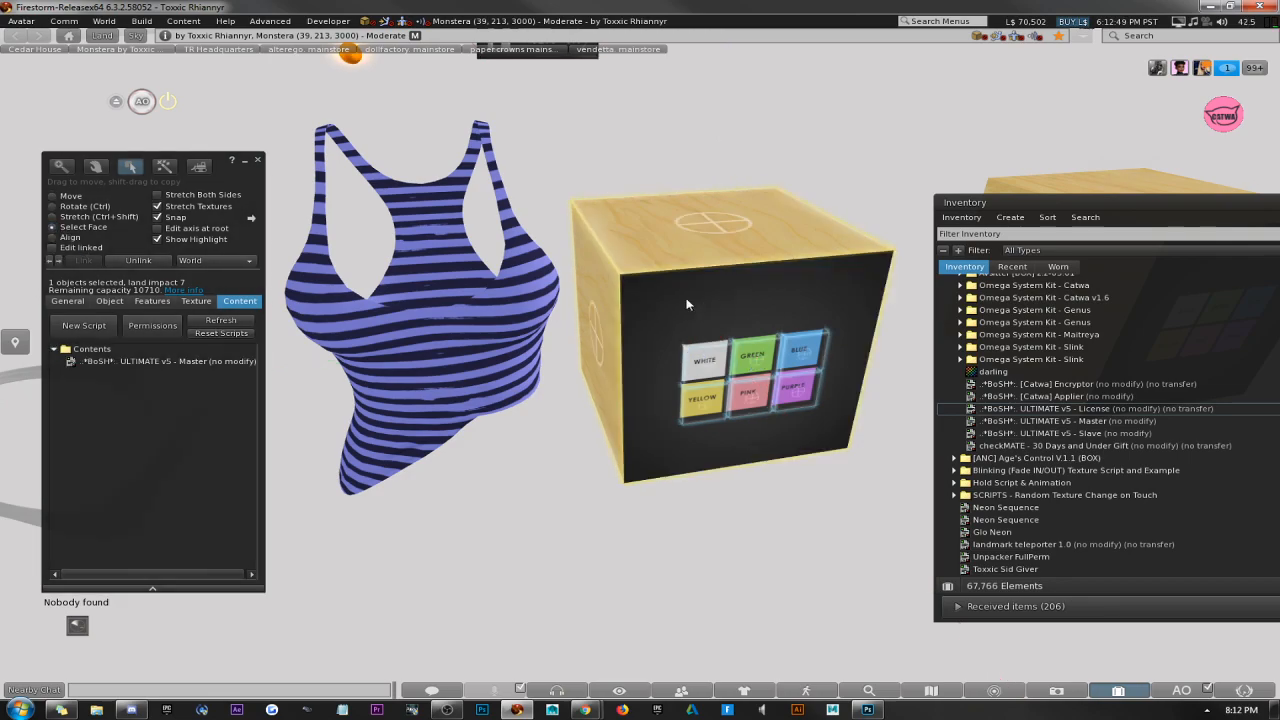
left_click(195, 301)
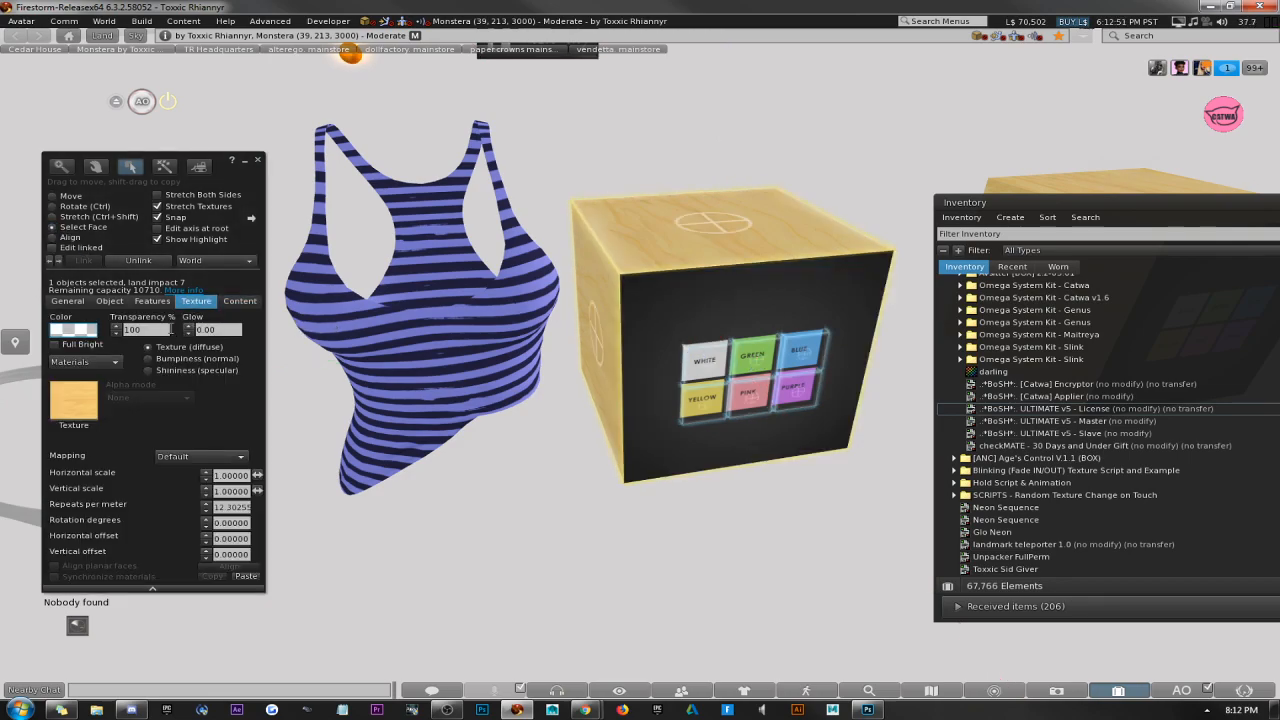
left_click(258, 160)
Create a small box prim beside the panties mesh and place it in the middle of the panties.
mouse_move(640, 360)
left_mouse_down("ctrl+alt")
mouse_move(626, 371)
mouse_move(680, 362)
mouse_move(641, 365)
left_mouse_up("ctrl+alt")
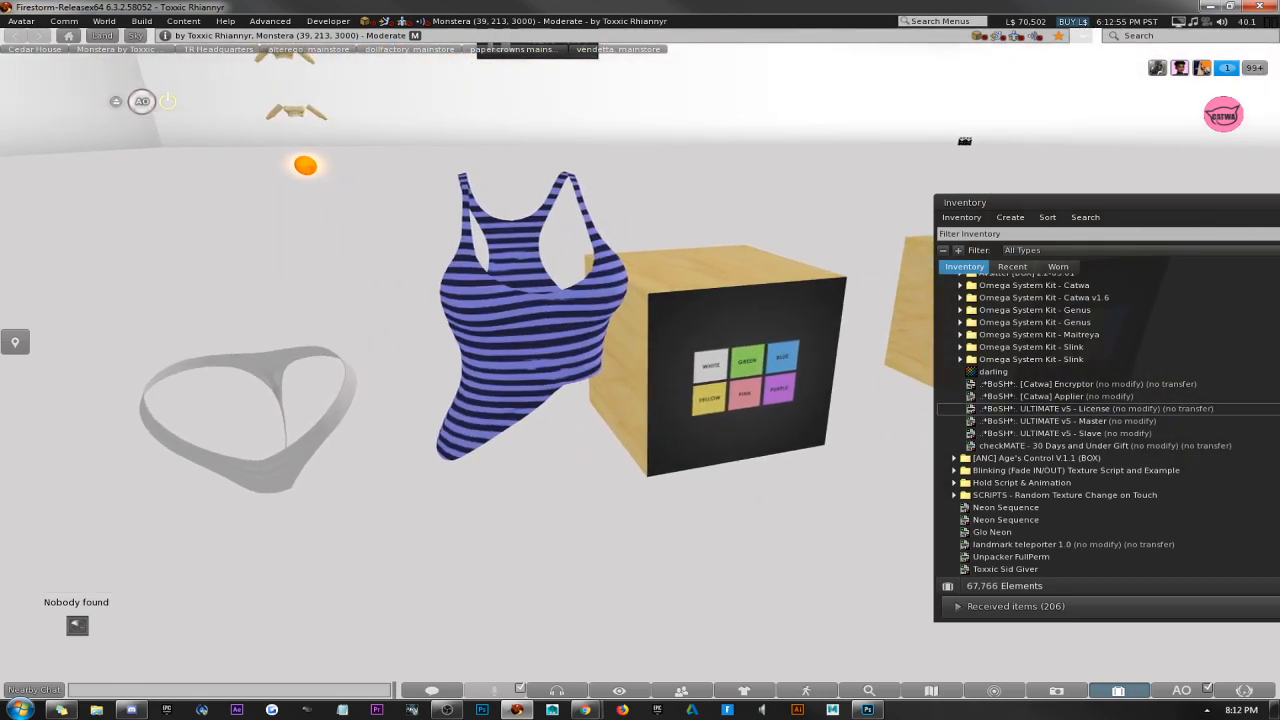
right_click(328, 420)
left_click(365, 447)
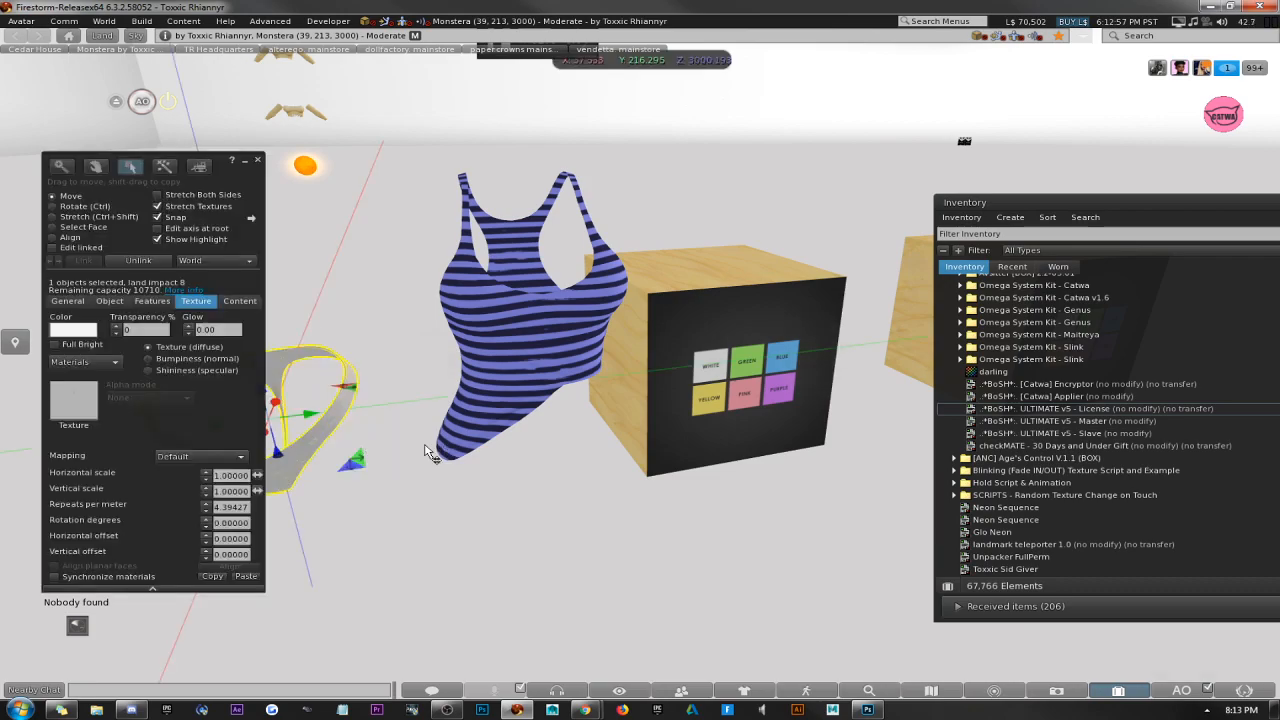
left_click_drag(431, 452, 640, 385, "ctrl+alt")
right_click(619, 420)
left_click(658, 386)
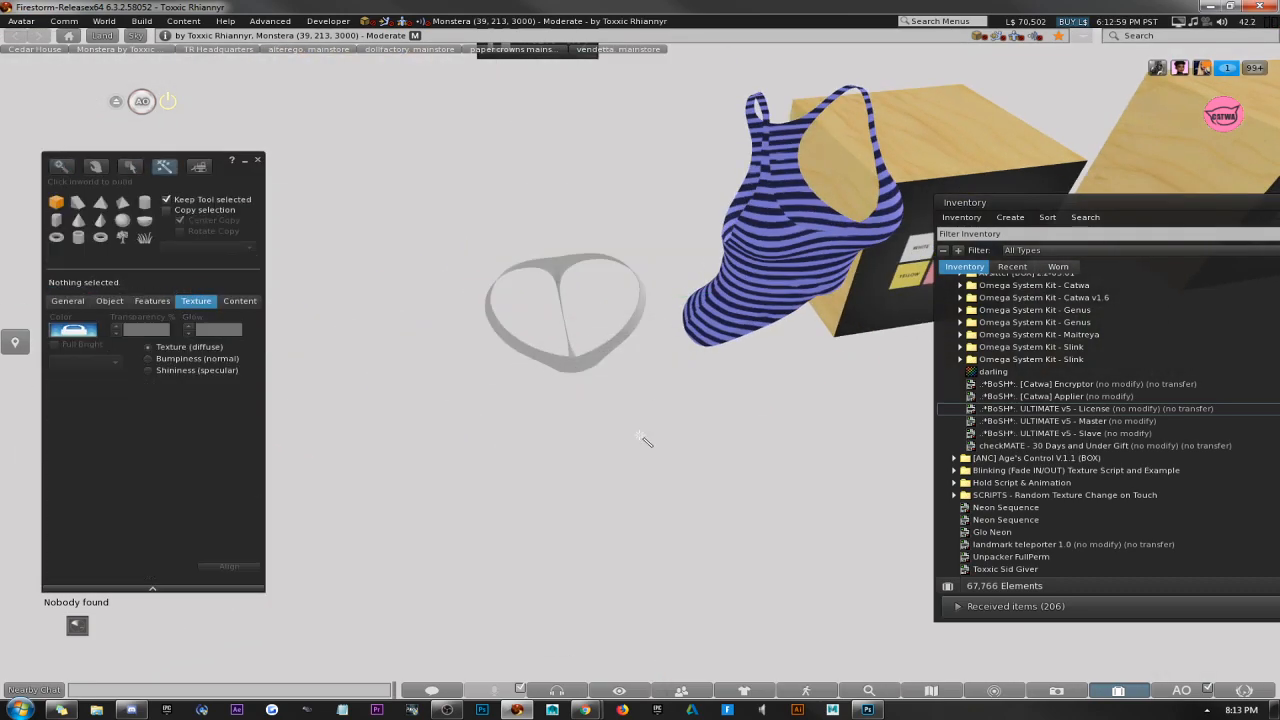
left_click(696, 437)
key("ctrl+shift")
left_click_drag(835, 350, 580, 320, "ctrl+shift")
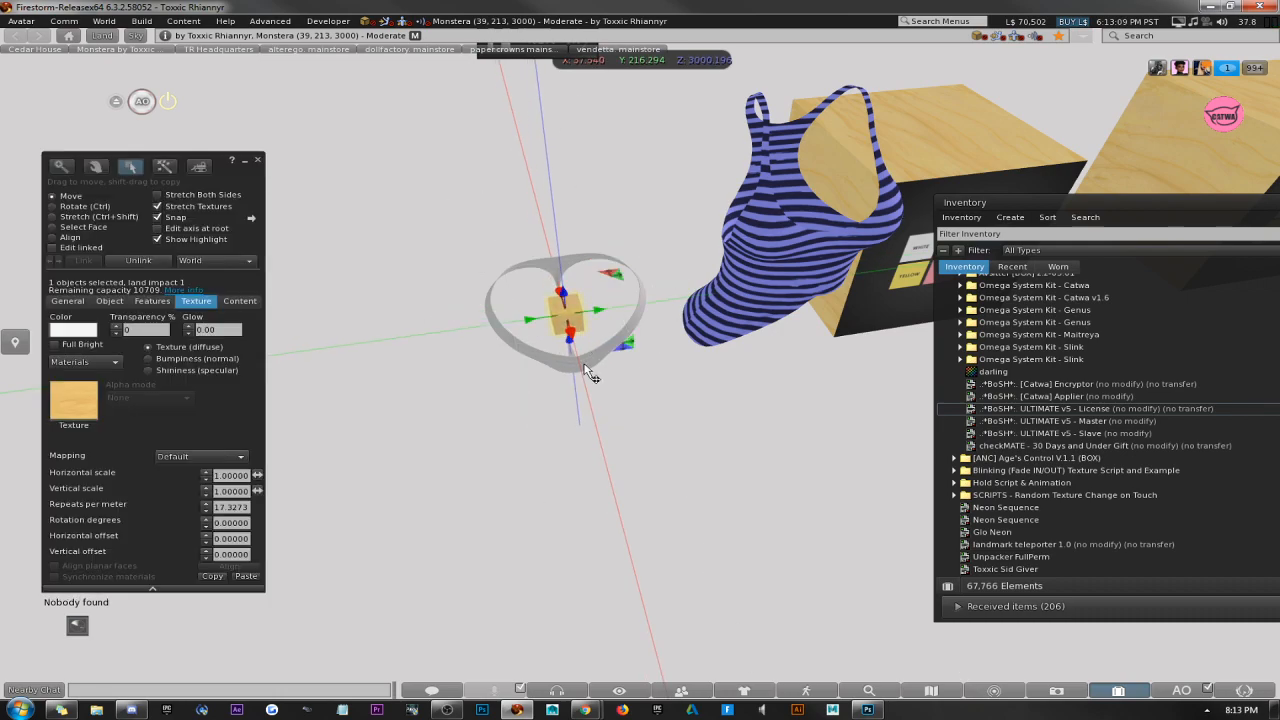
Link the panties mesh to the small box, name the linked panties 1, and close the build window.
left_click(586, 366)
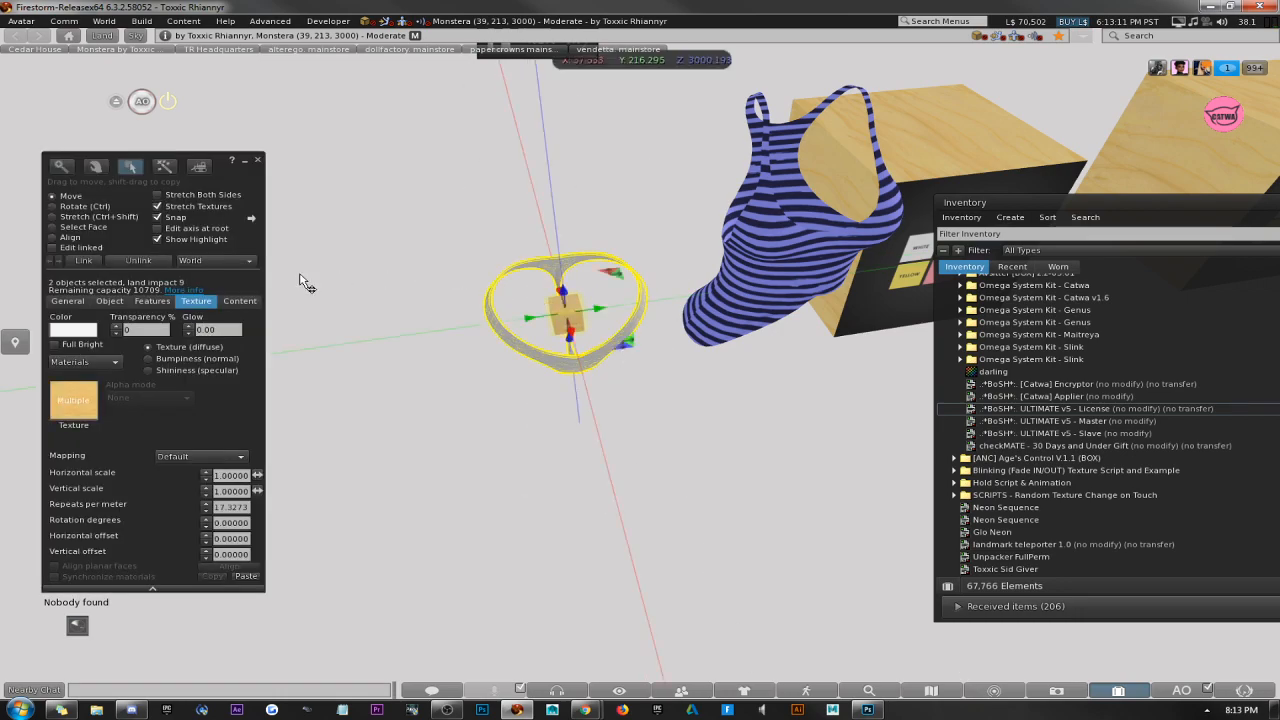
key("ctrl+l")
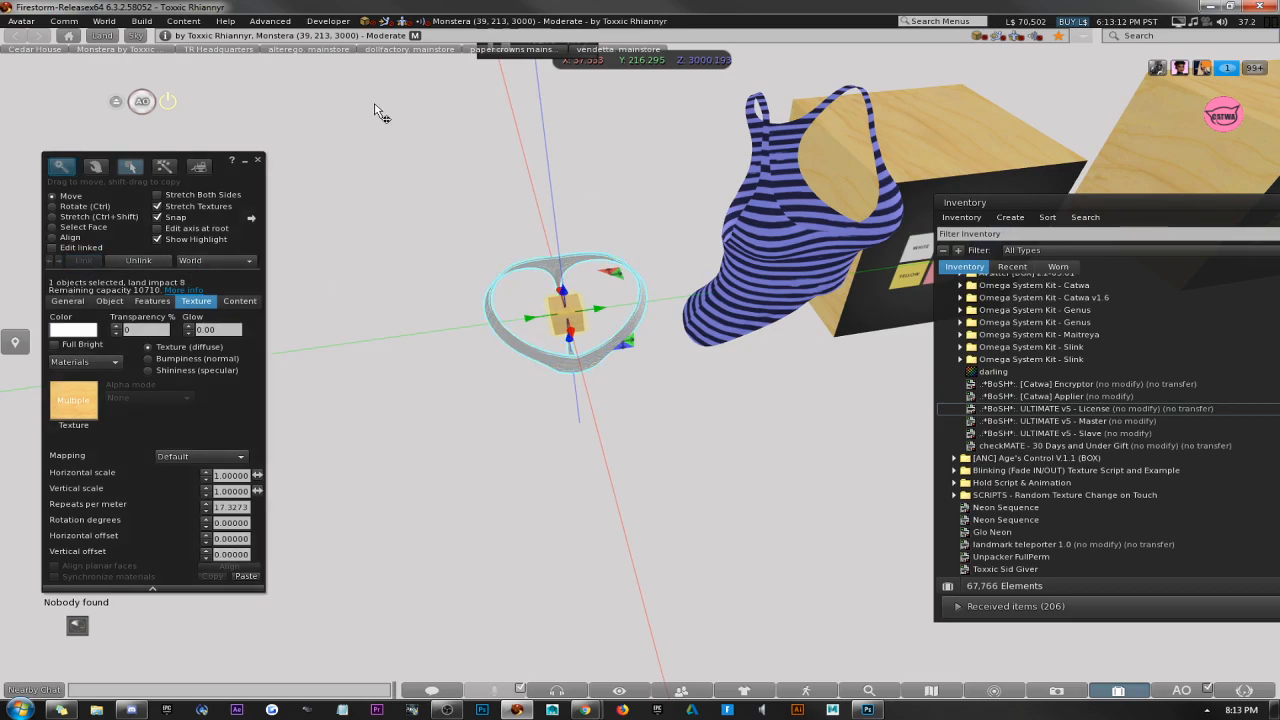
left_click(53, 247)
left_click(541, 266)
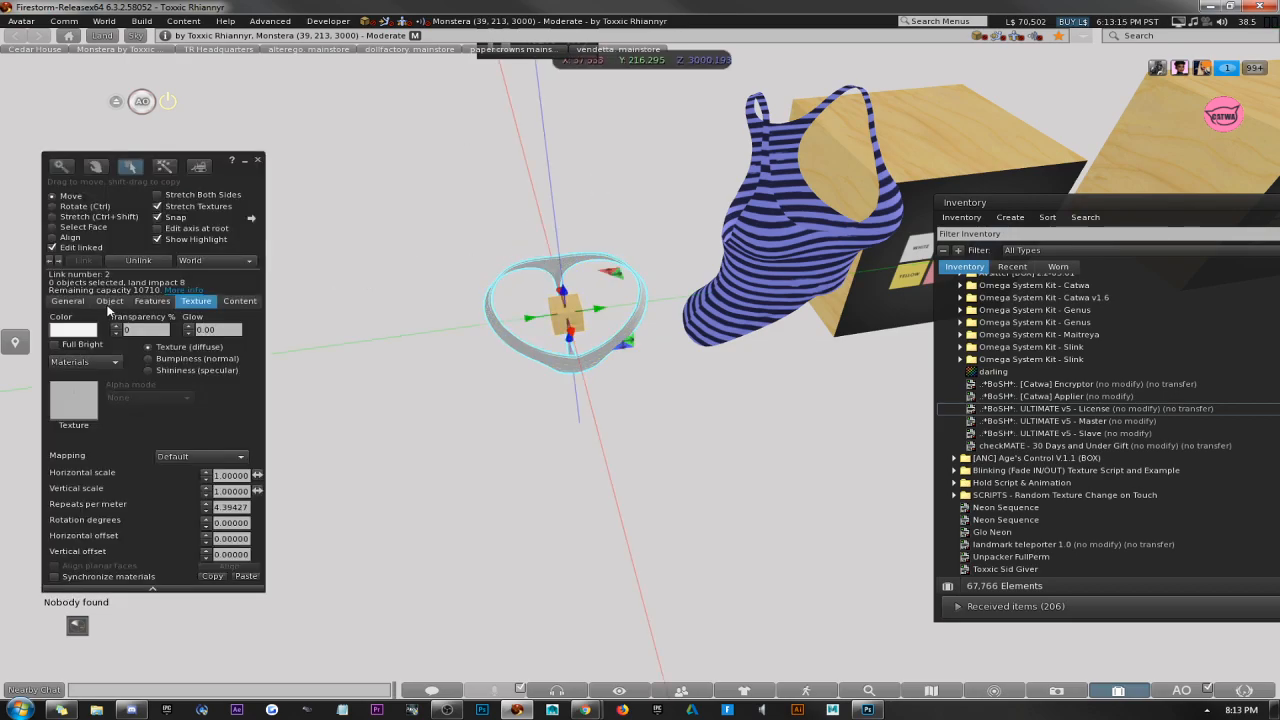
left_click(66, 301)
left_click(160, 318)
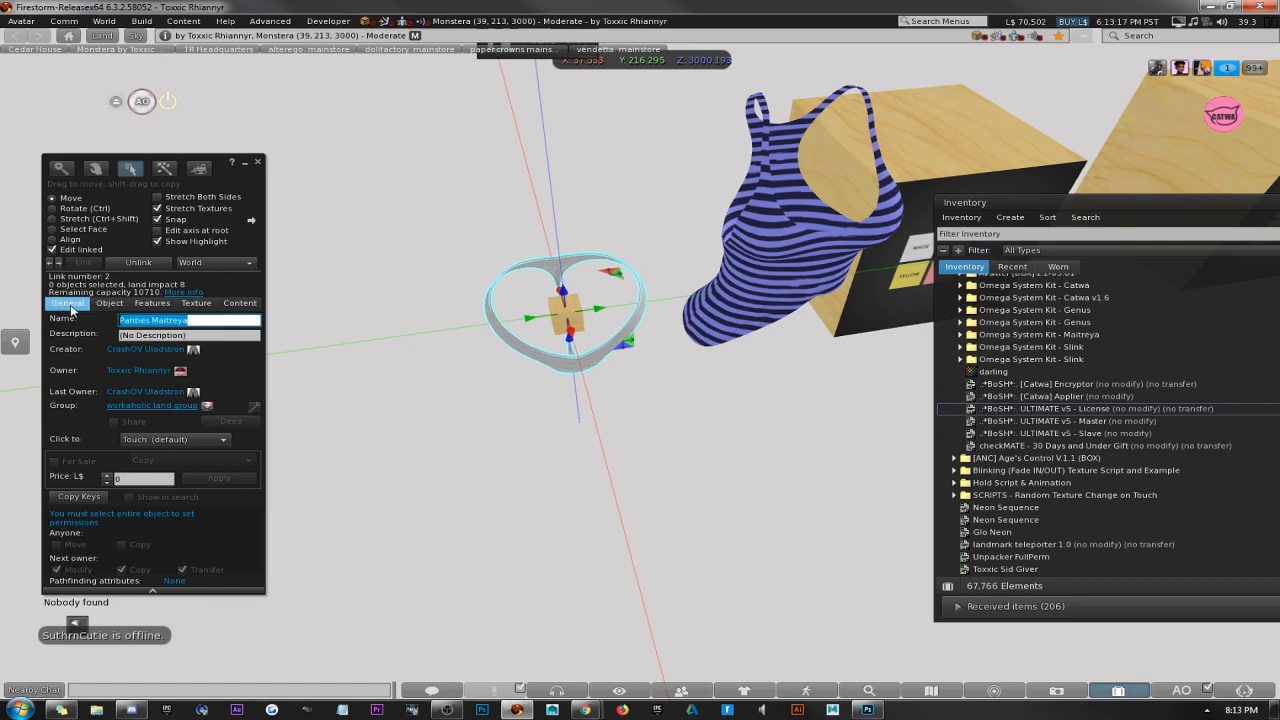
type("1")
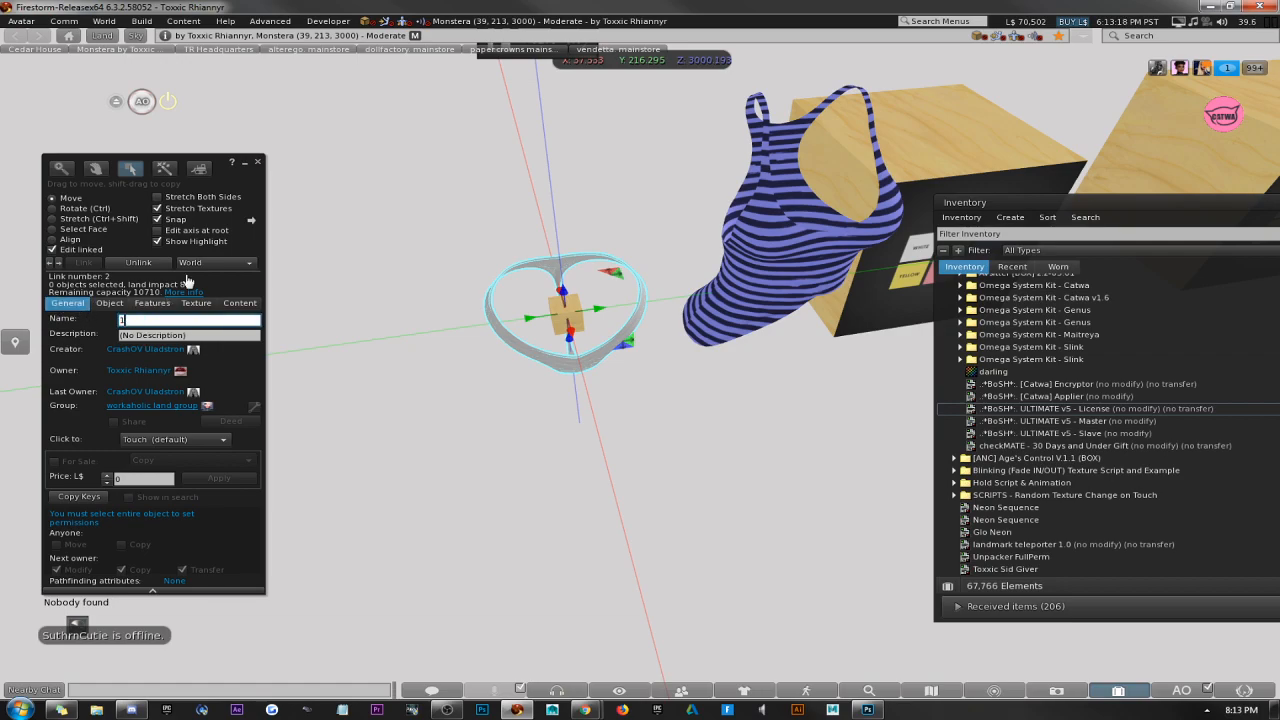
left_click(258, 162)
Rename all six linked colour buttons on the HUD as Color 1 and close the build window.
left_click_drag(925, 195, 642, 365, "alt")
right_click(642, 366)
left_click(667, 390)
left_click(52, 249)
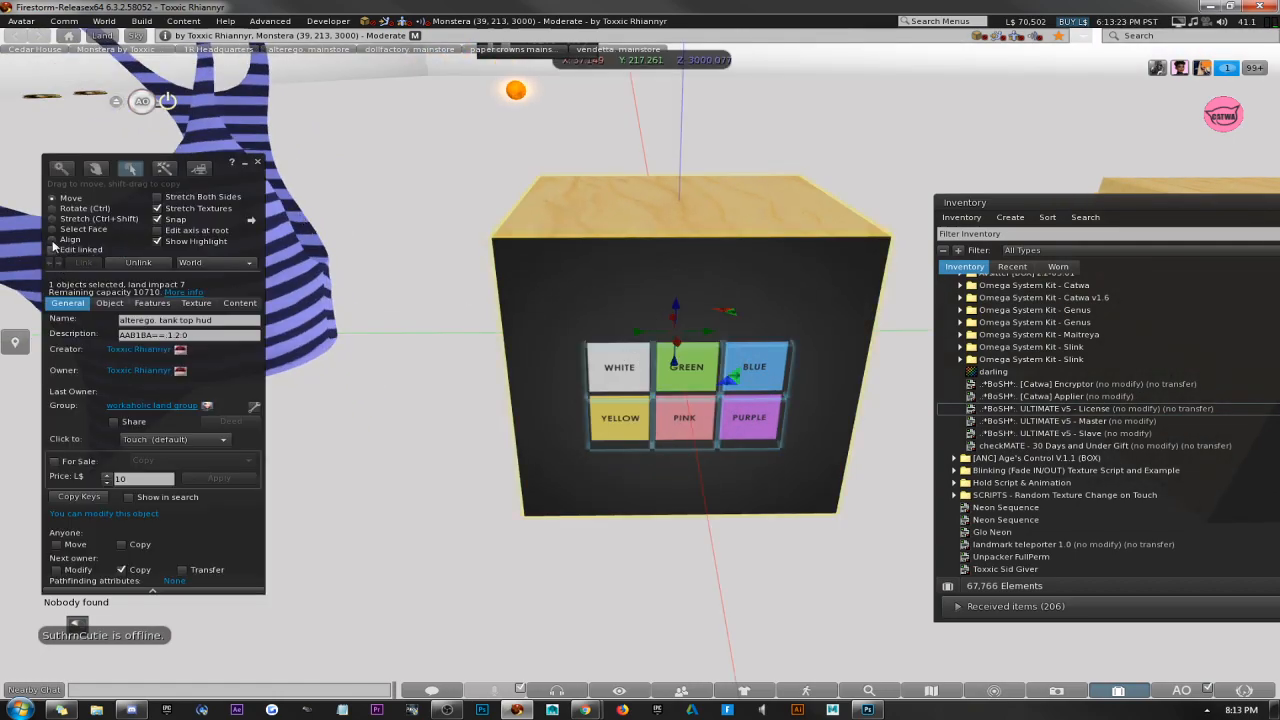
left_click(619, 372)
left_click(698, 366, "shift")
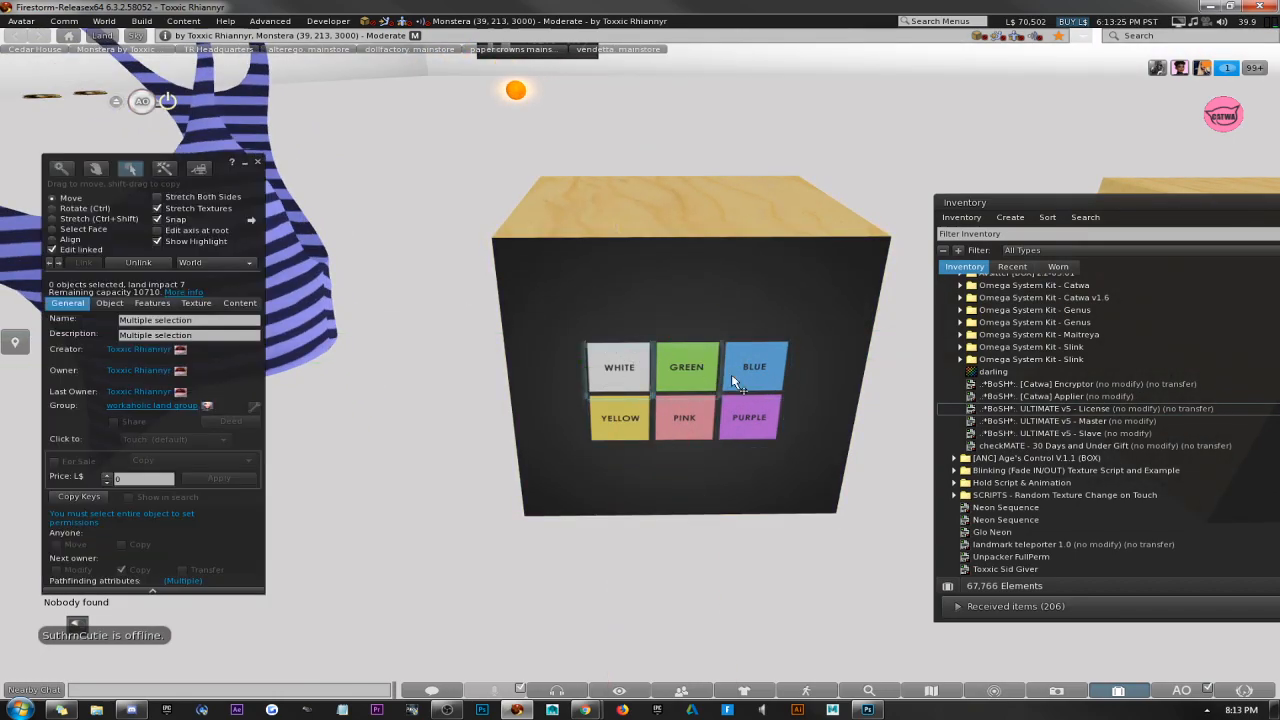
left_click(745, 374, "shift")
left_click(760, 422, "shift")
left_click(686, 428, "shift")
left_click(618, 435, "shift")
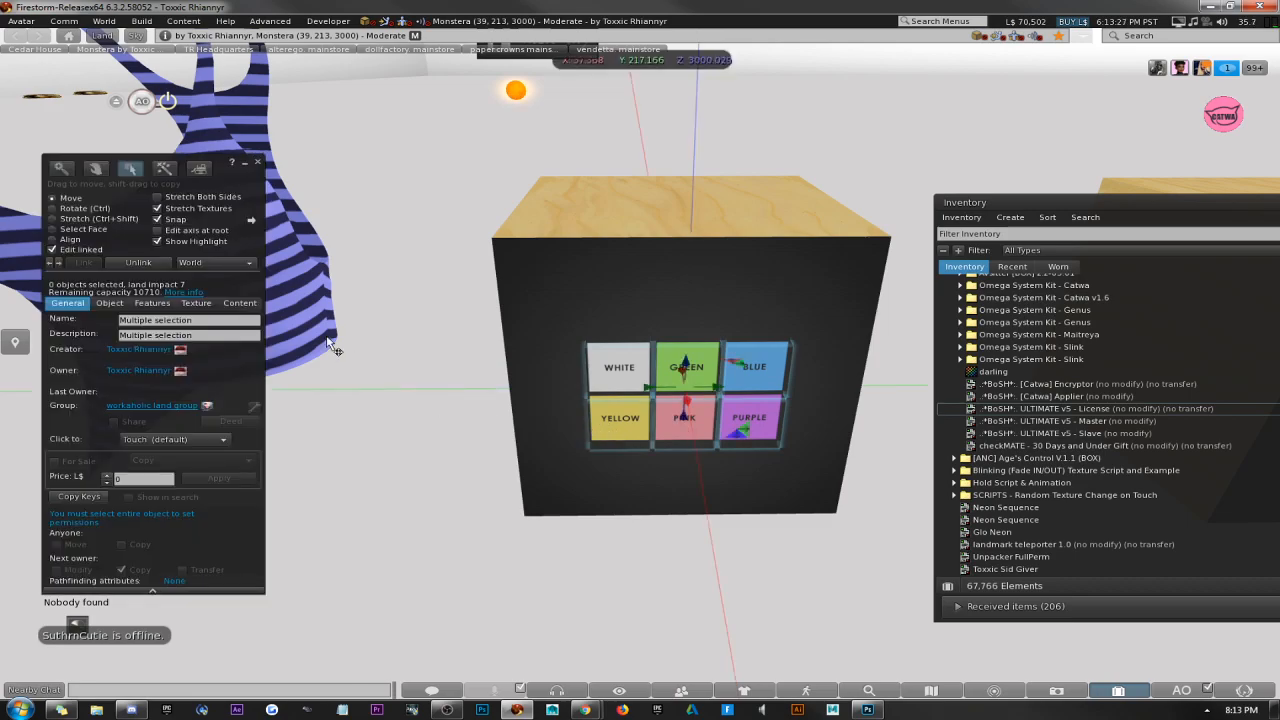
left_click(222, 320)
type("Co")
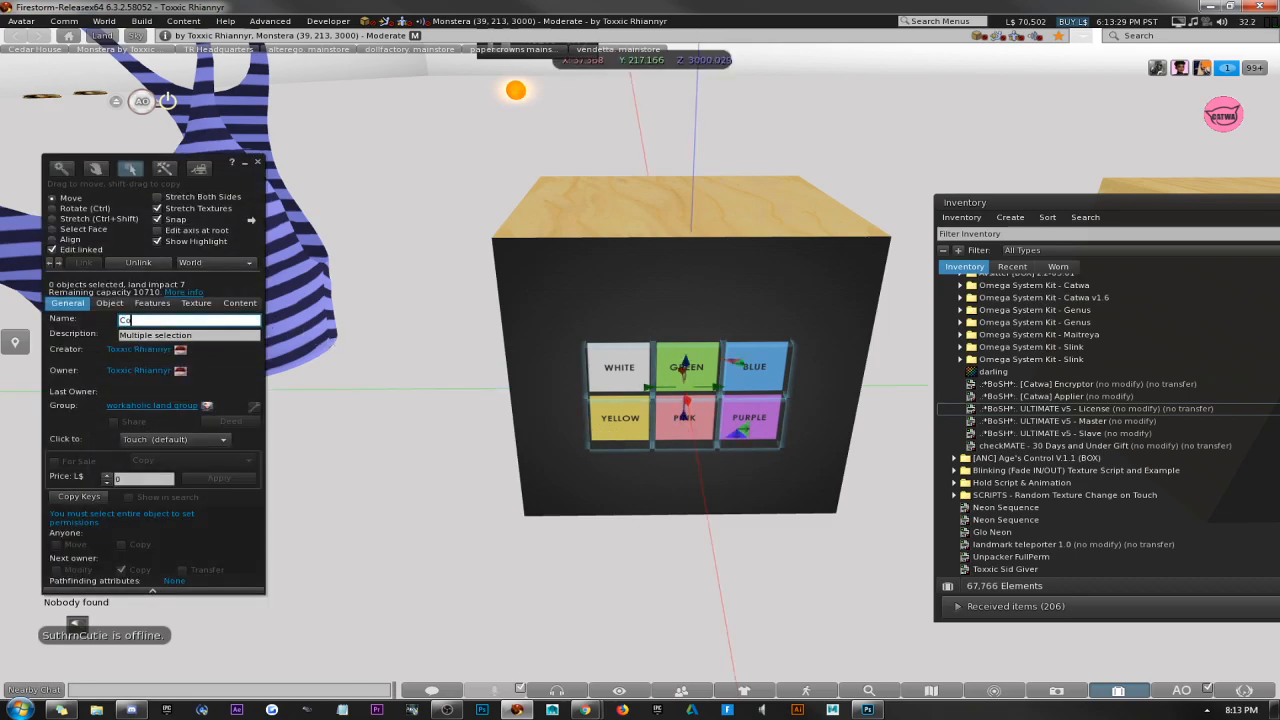
type("lor 1")
left_click(258, 162)
Add the ULTIMATE v5 - License and Slave scripts from the inventory to the linked panties object, and close the build window.
left_click(566, 328, "alt")
left_click_drag(566, 328, 640, 363, "alt")
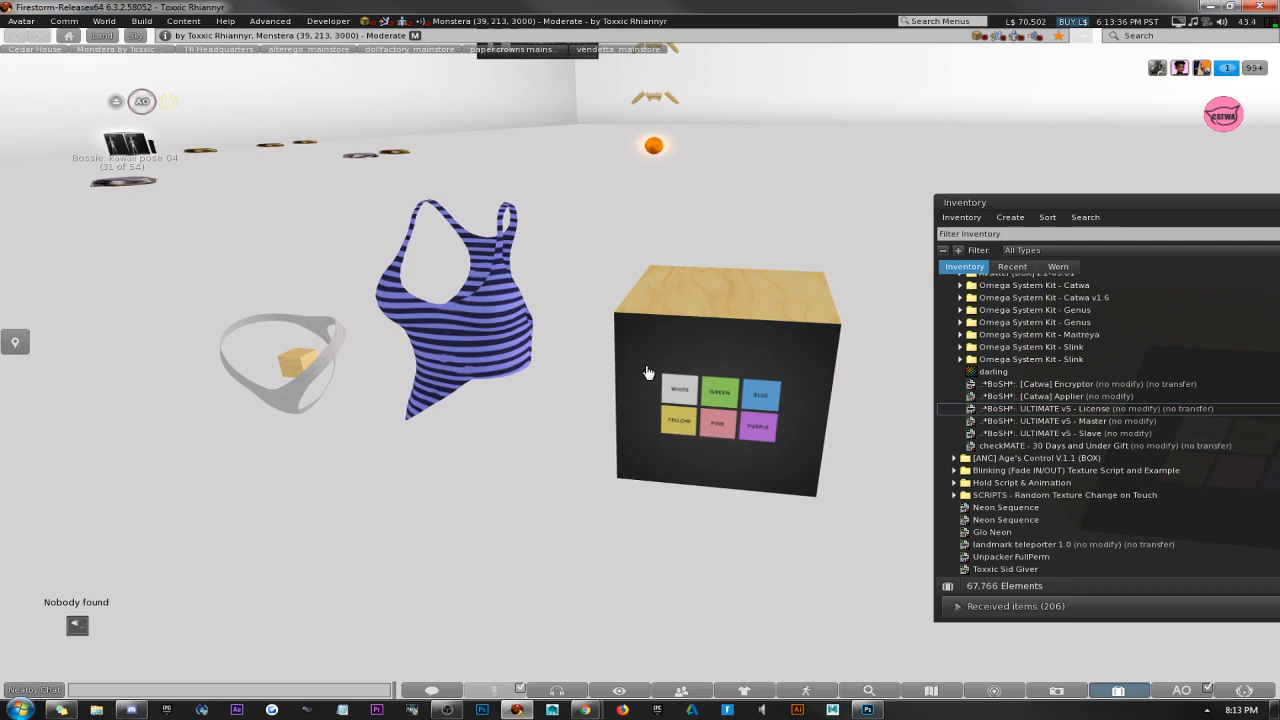
scroll(297, 371, "down", 2)
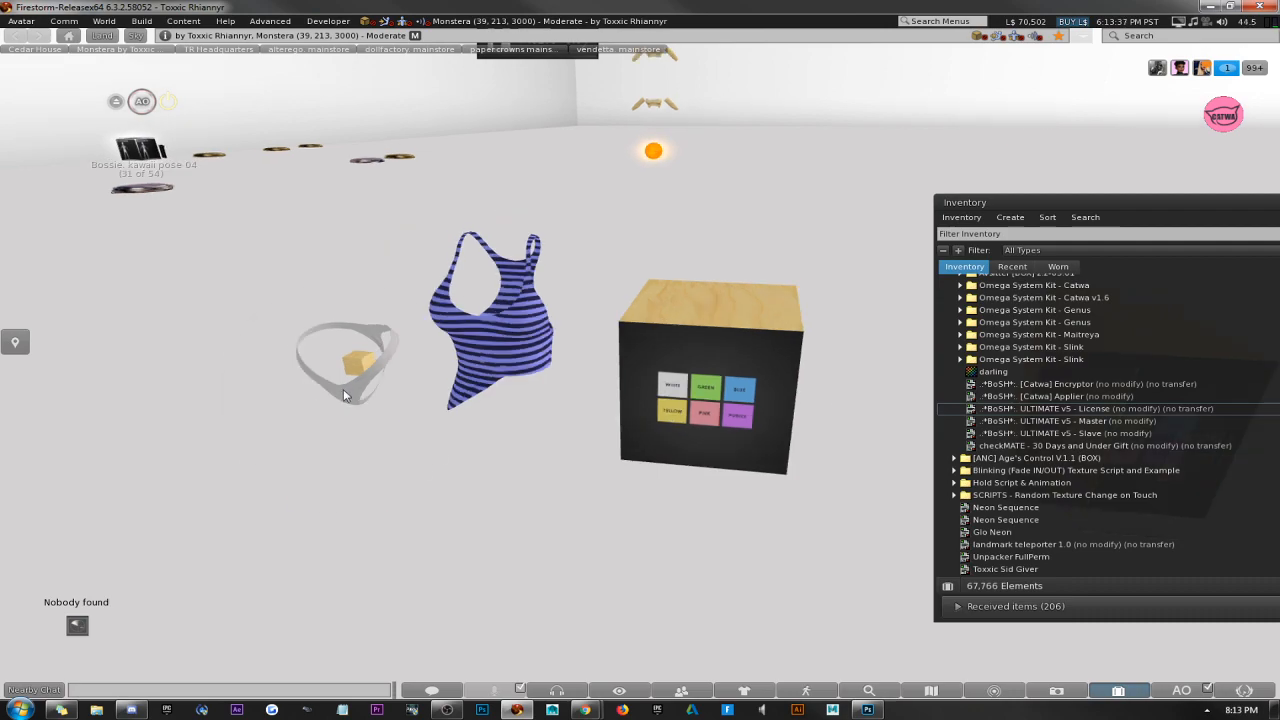
right_click(344, 391)
left_click(379, 414)
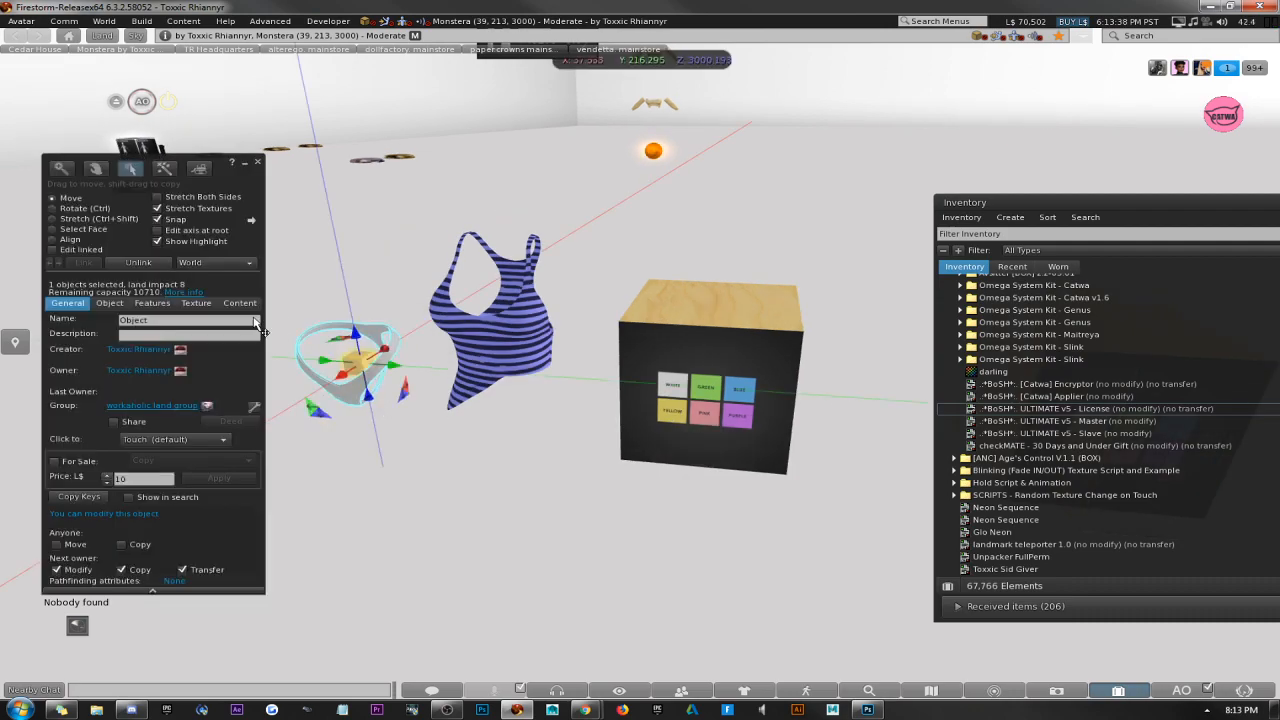
left_click(239, 305)
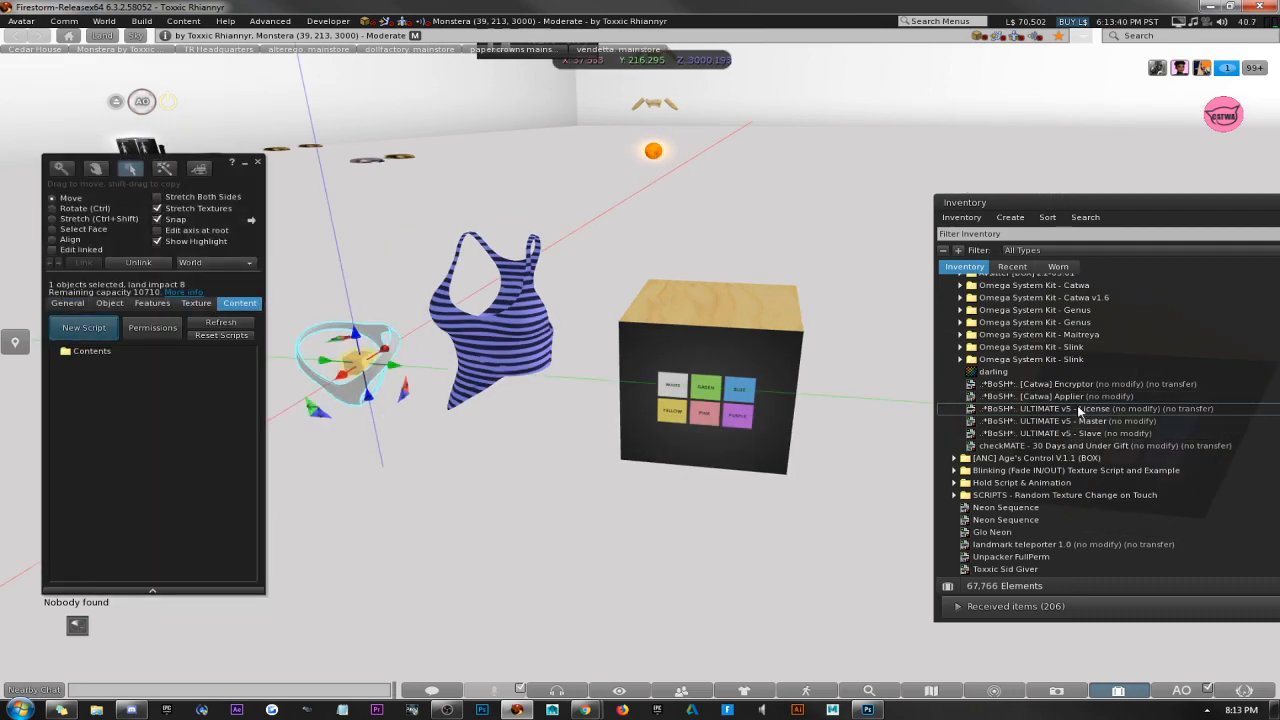
left_click_drag(1078, 408, 122, 378)
left_click_drag(1034, 434, 164, 399)
left_click(257, 162)
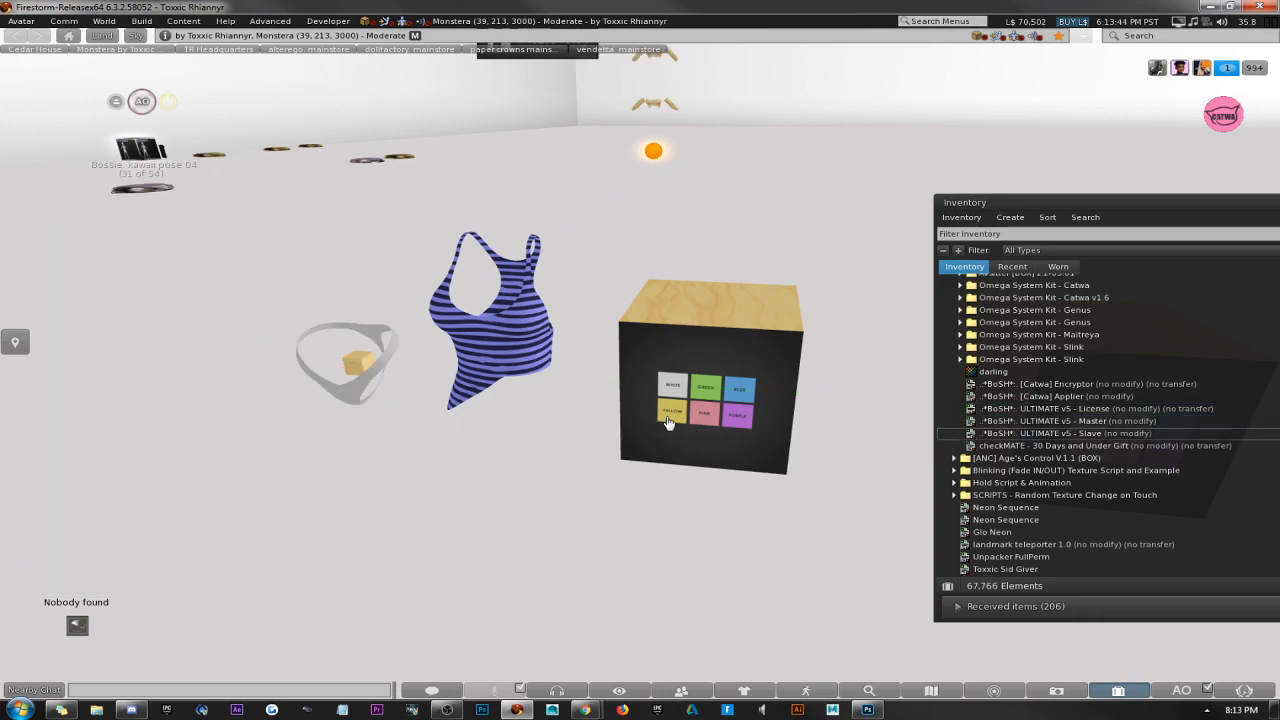
Test the HUD's green, blue and purple buttons on the panties.
left_click(698, 393)
left_click(738, 391)
left_click(737, 416)
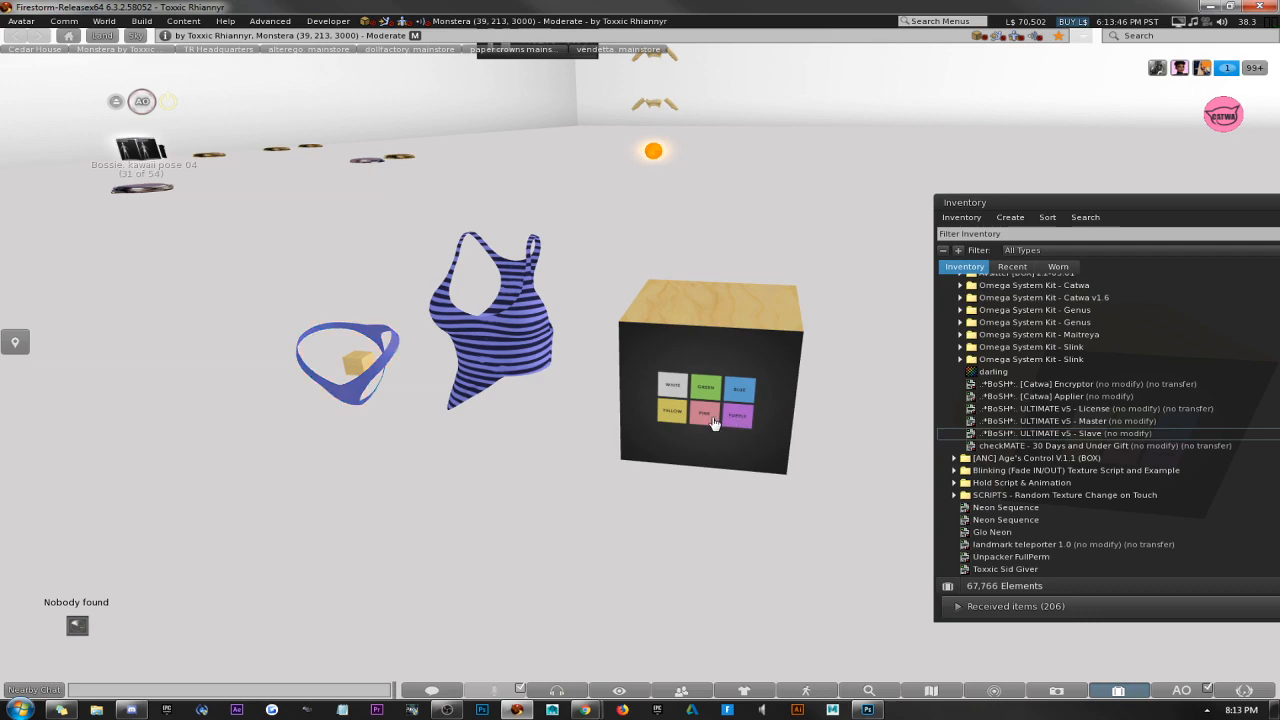
Test the HUD's pink button on the panties, and check the white button's name within the linked HUD.
left_click(705, 415)
right_click(720, 362)
left_click(662, 366)
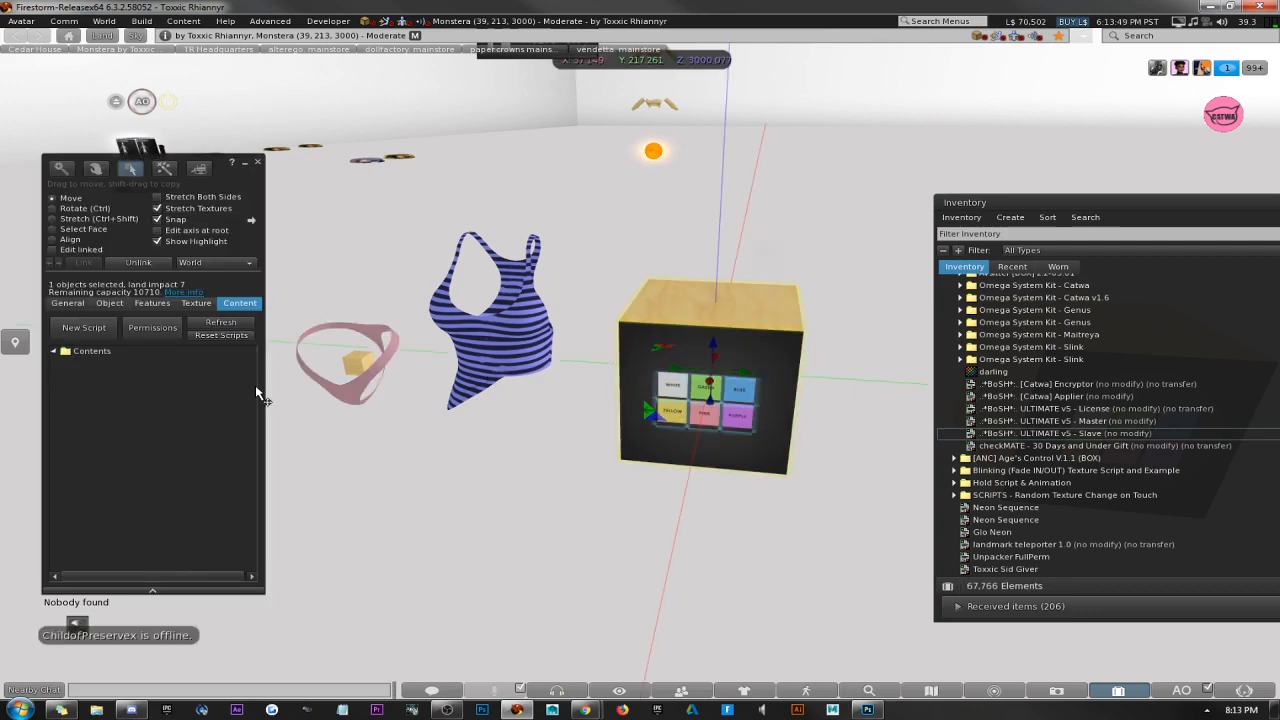
left_click(52, 249)
left_click(672, 385)
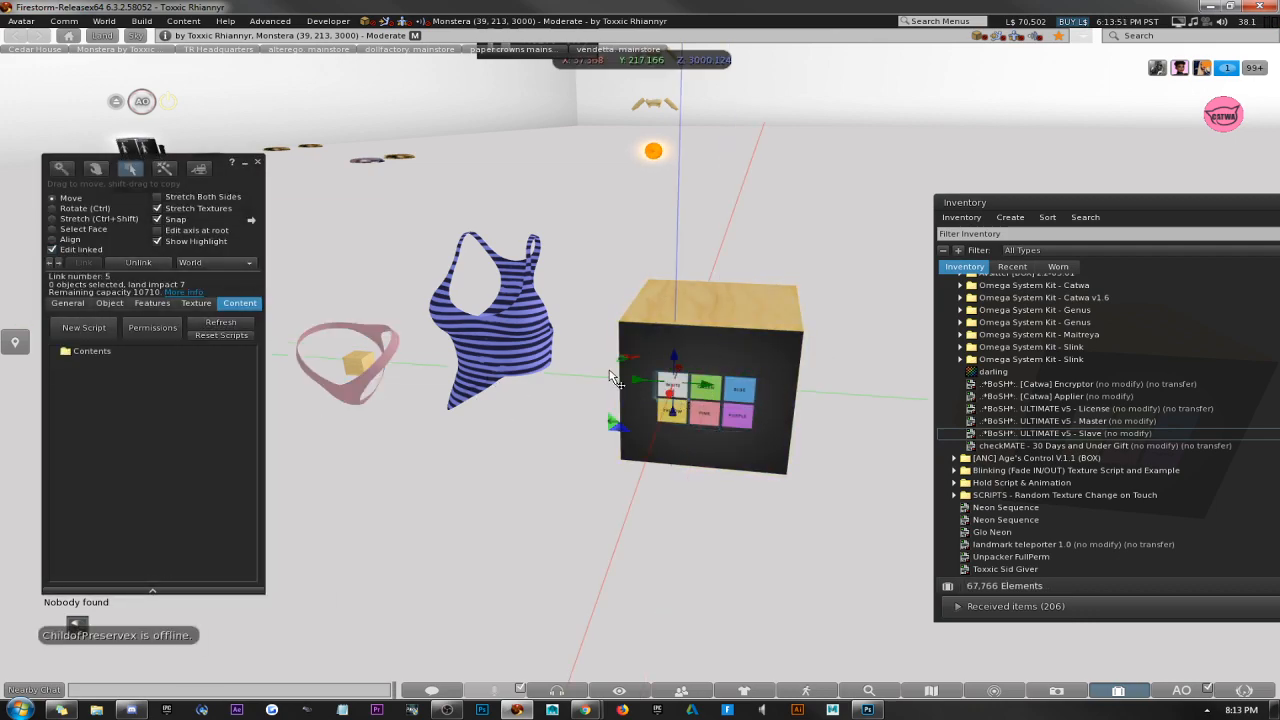
left_click(67, 303)
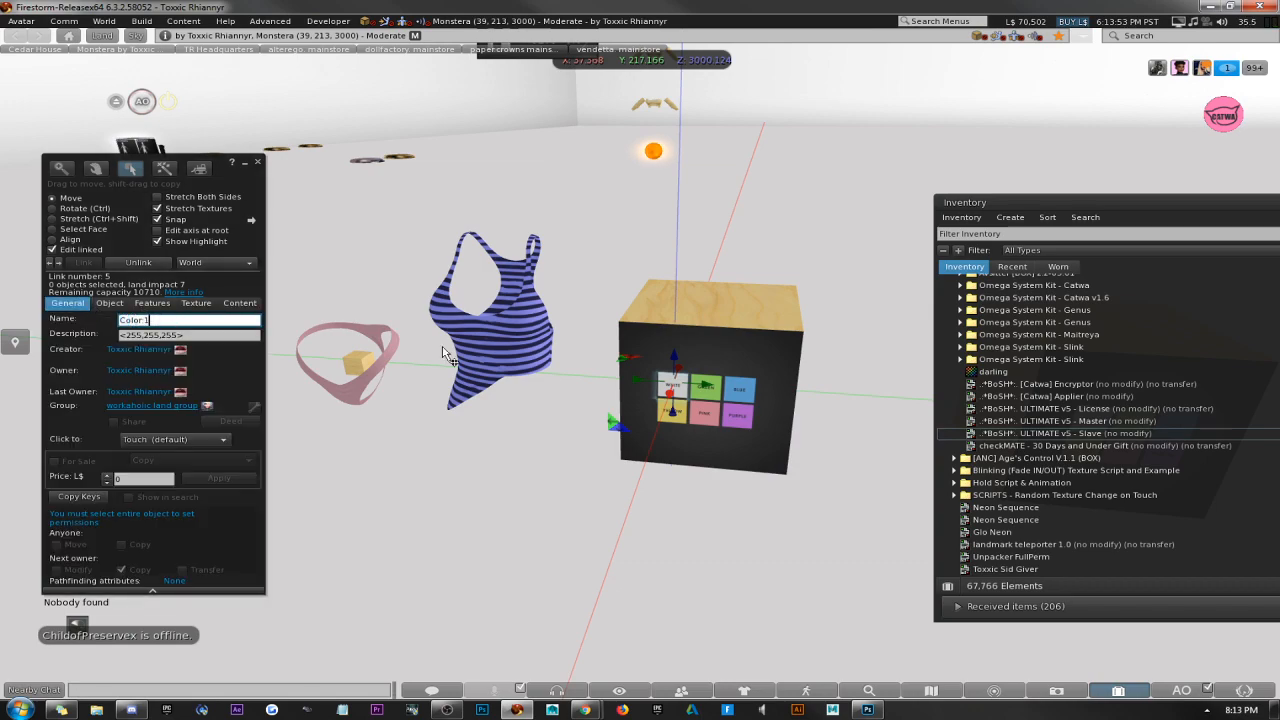
Compare the names of the linked tank top and panties meshes, and close the build window.
left_click(510, 355)
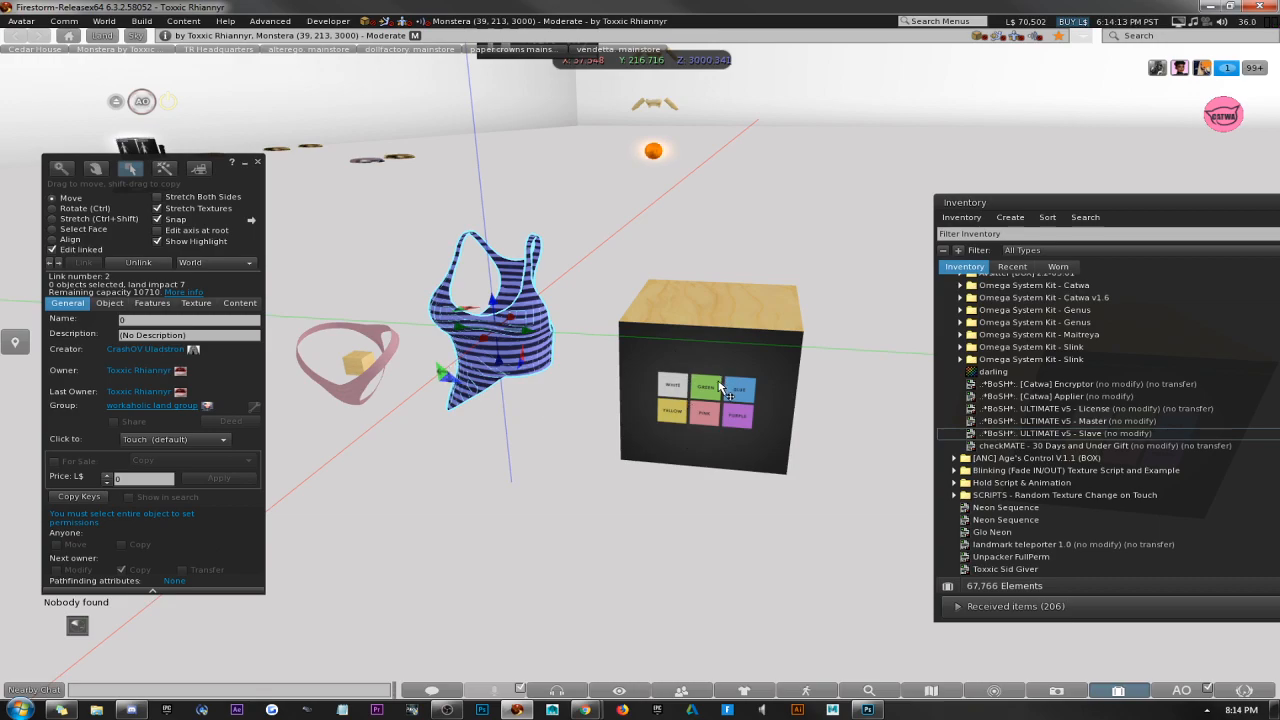
scroll(300, 334, "down", 4)
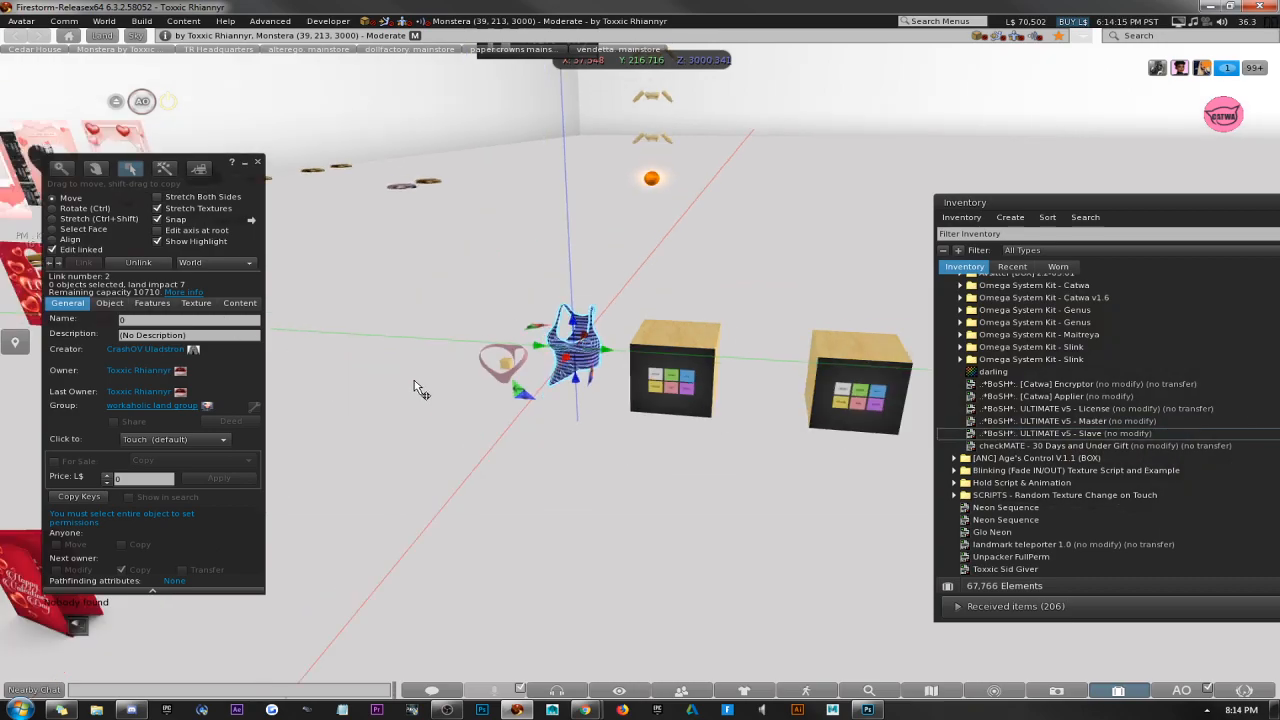
scroll(420, 389, "up", 3)
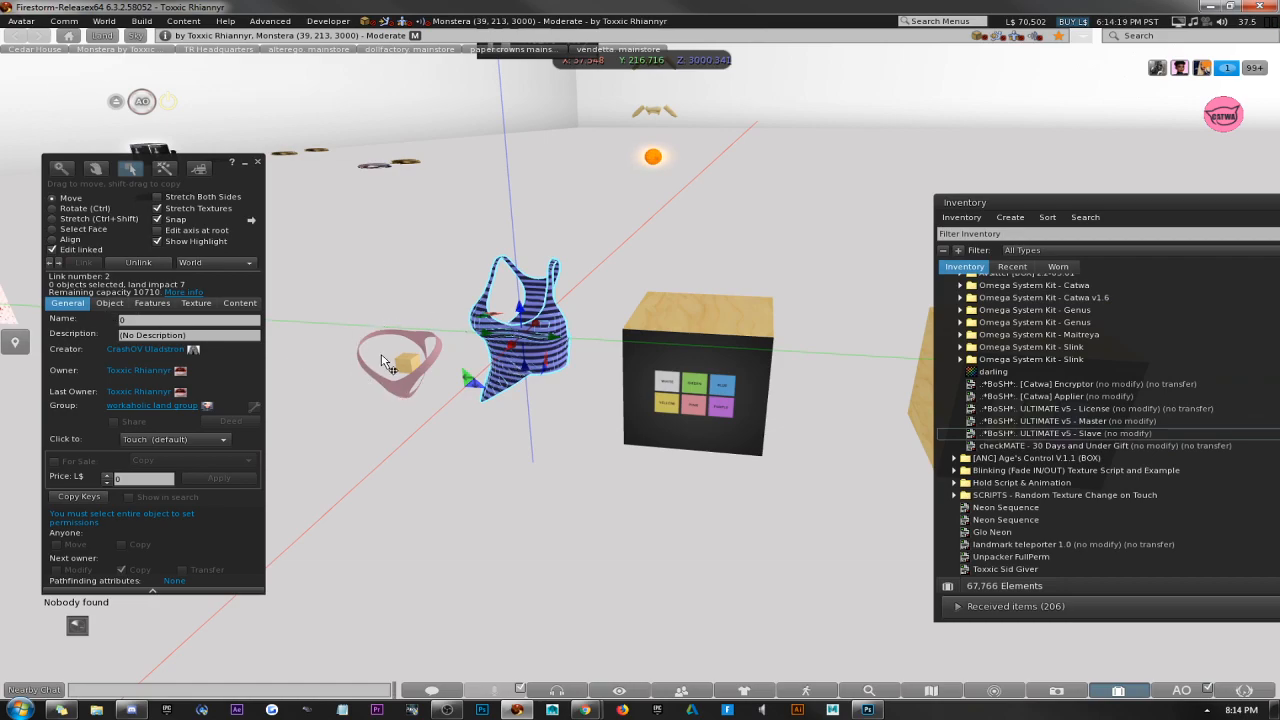
left_click(393, 393)
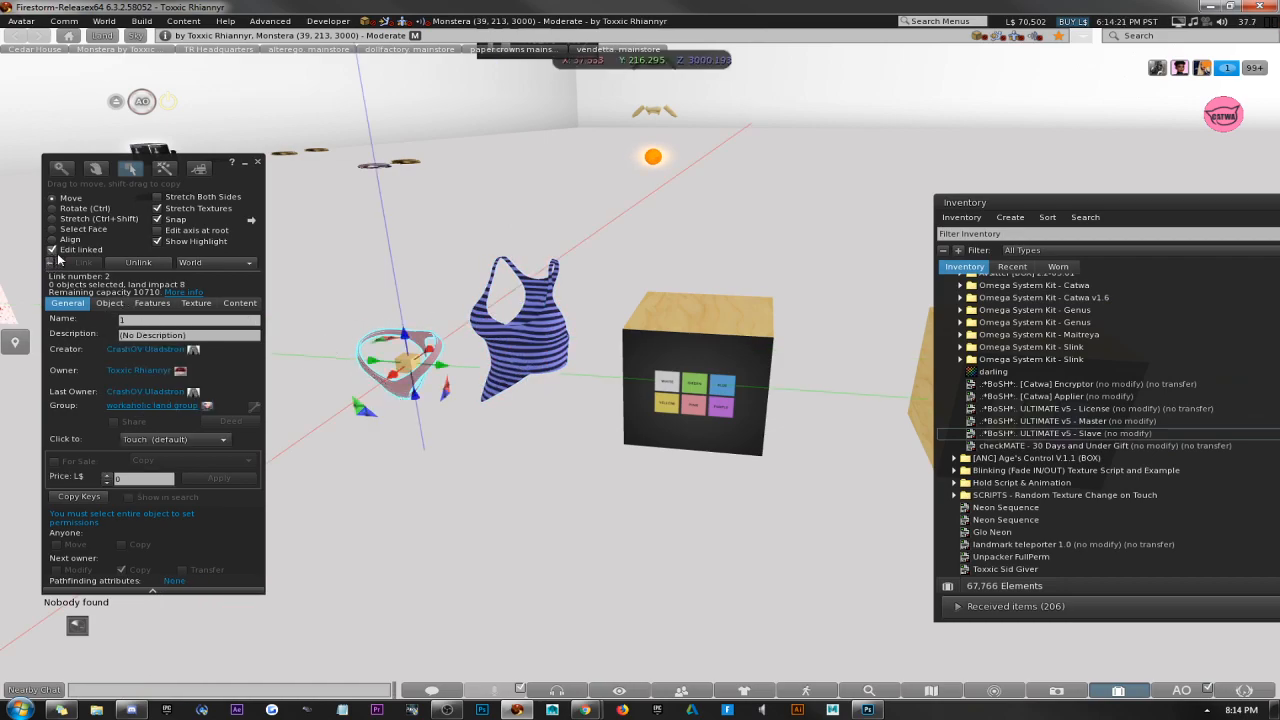
left_click(535, 347)
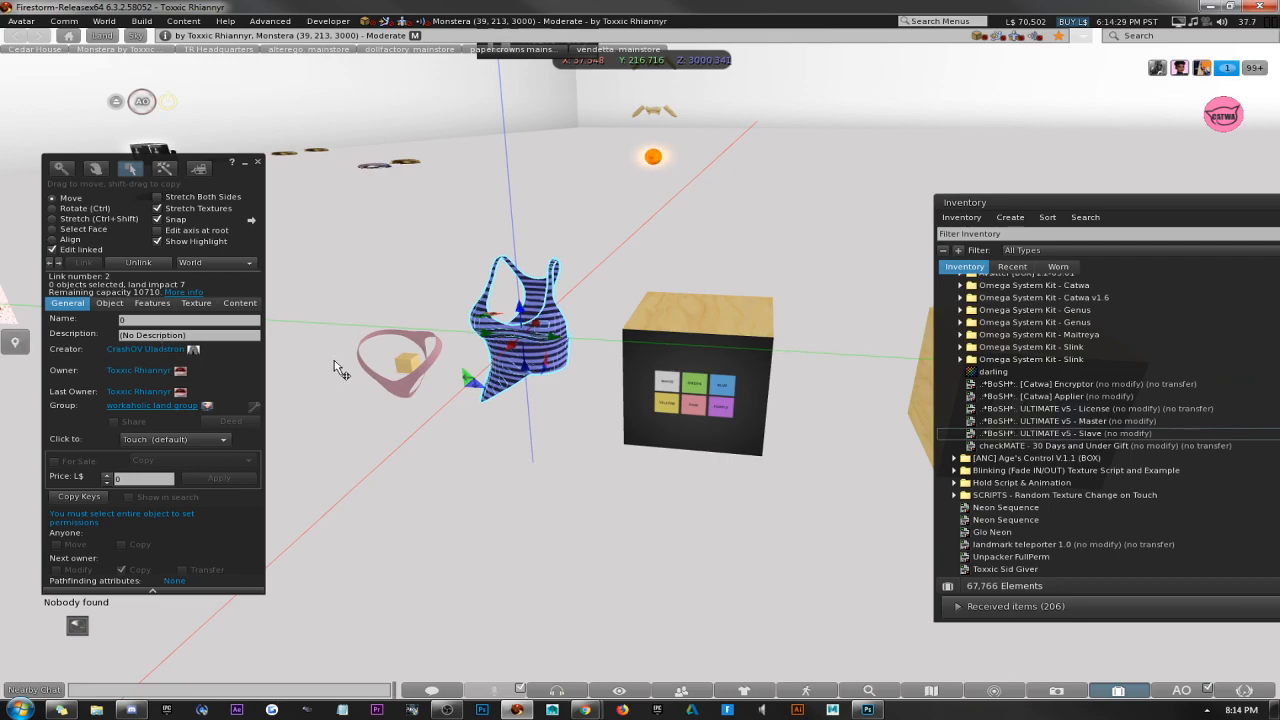
left_click(410, 396)
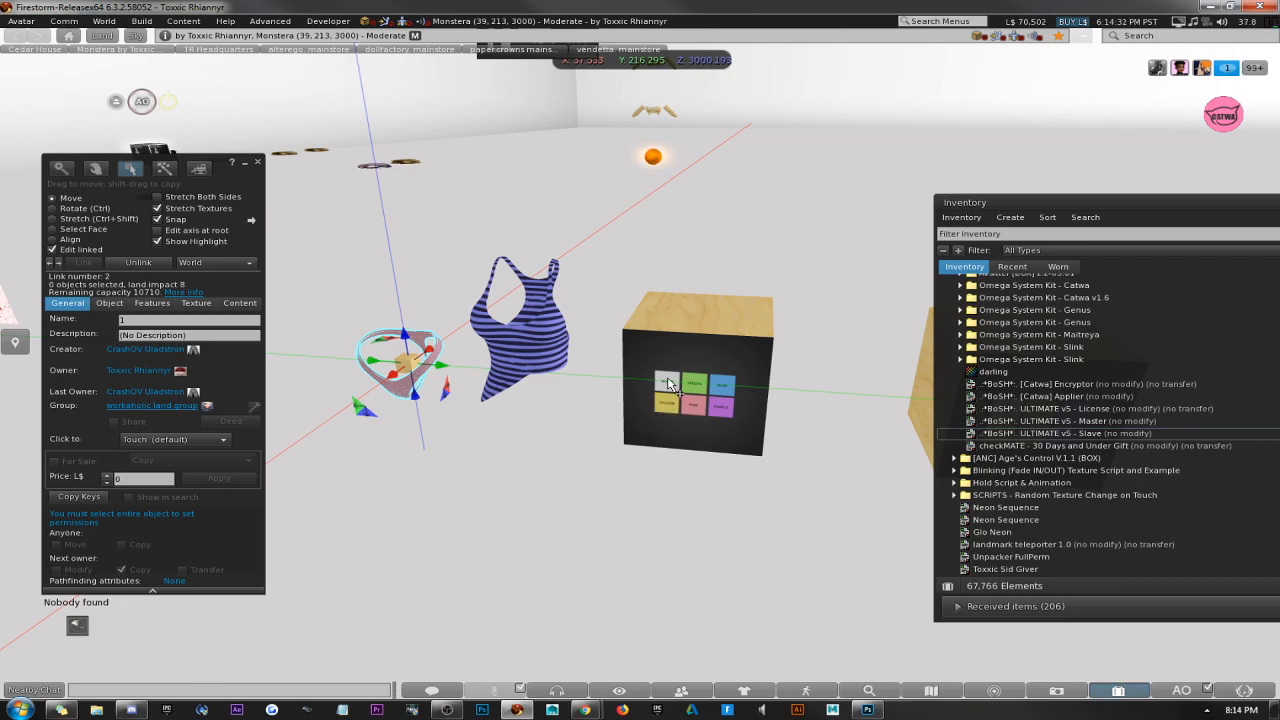
left_click(257, 162)
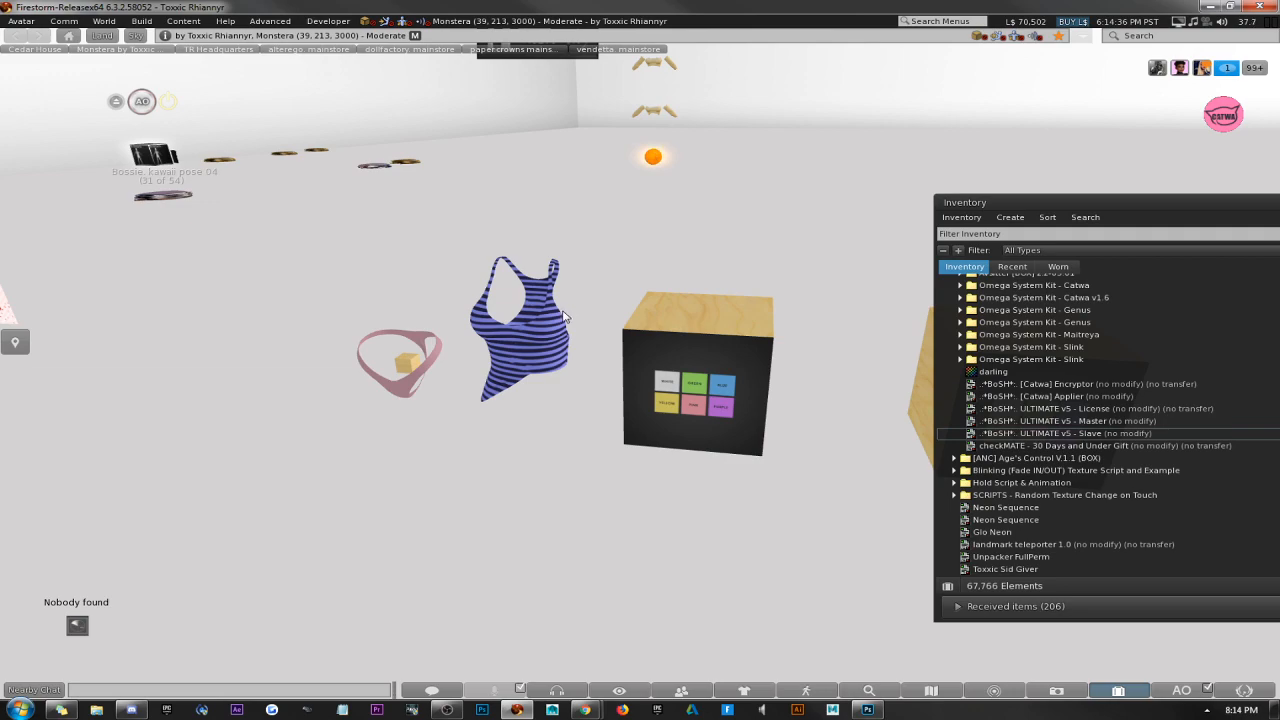
Open the tank top for linked-part editing, recheck its mesh name against the panties mesh's name, and leave the build window.
scroll(541, 346, "up", 2)
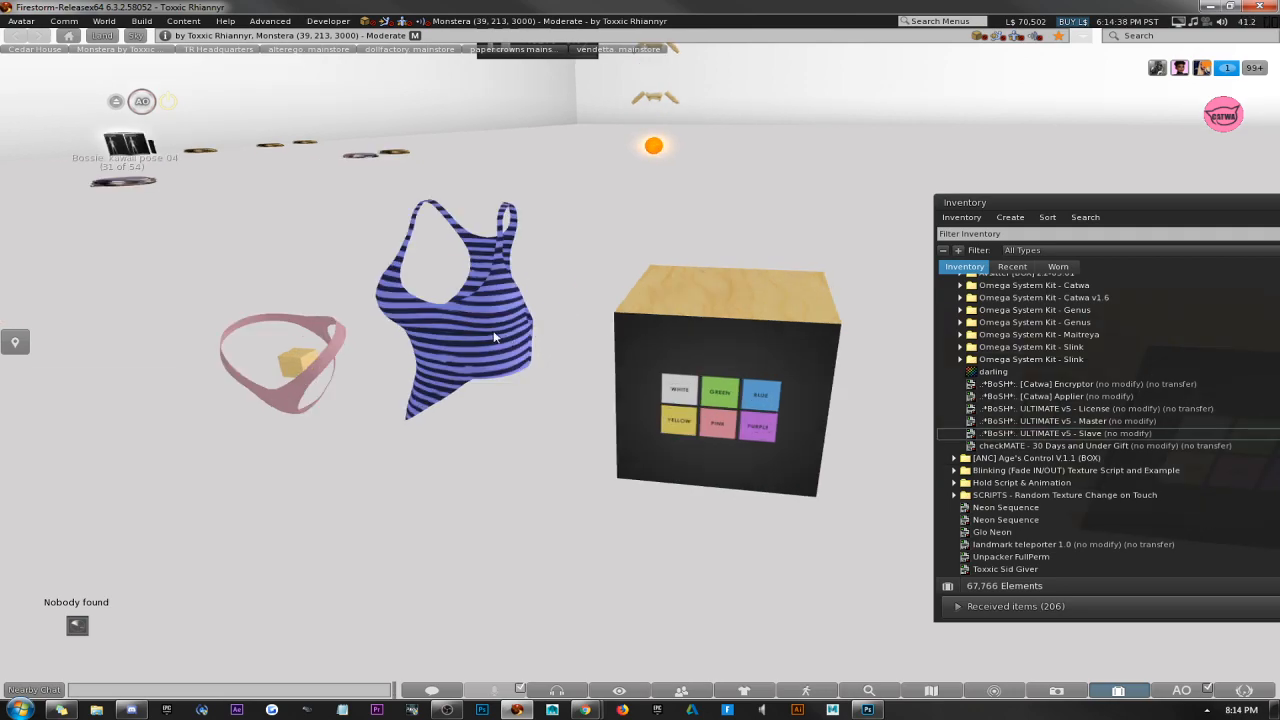
right_click(494, 337)
left_click(530, 363)
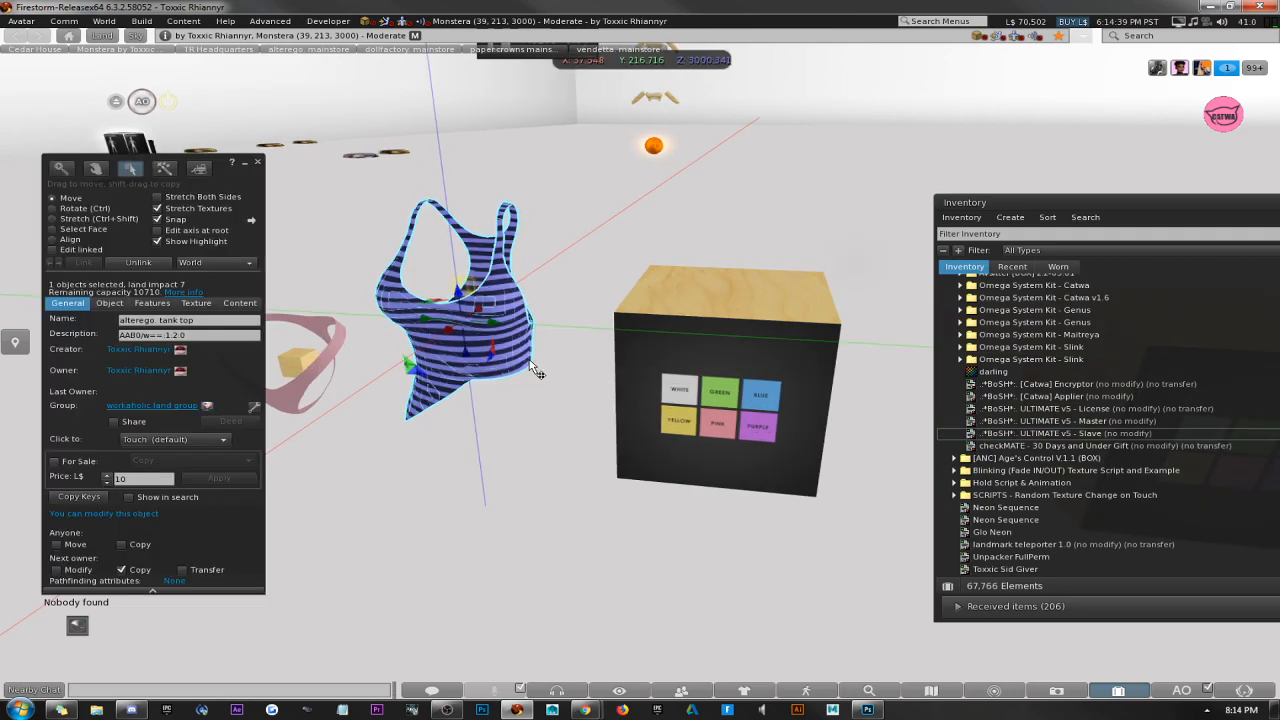
left_click(80, 250)
left_click(397, 322)
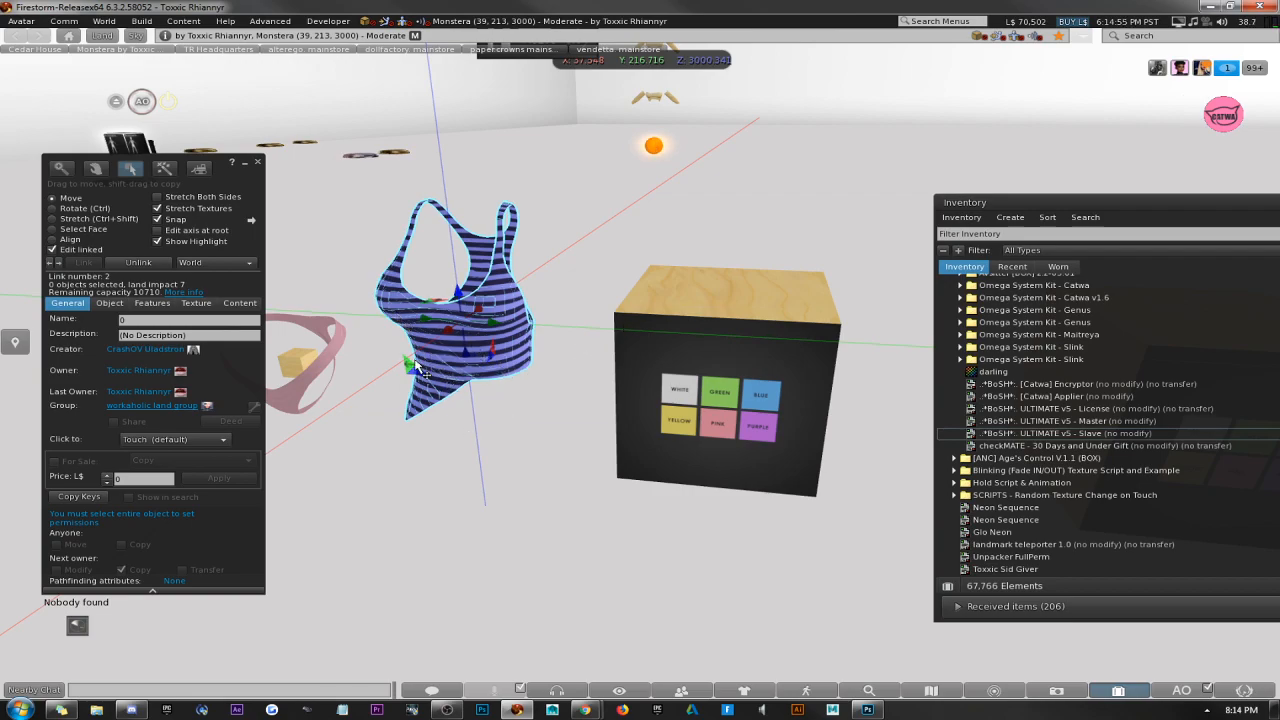
scroll(412, 368, "down", 2)
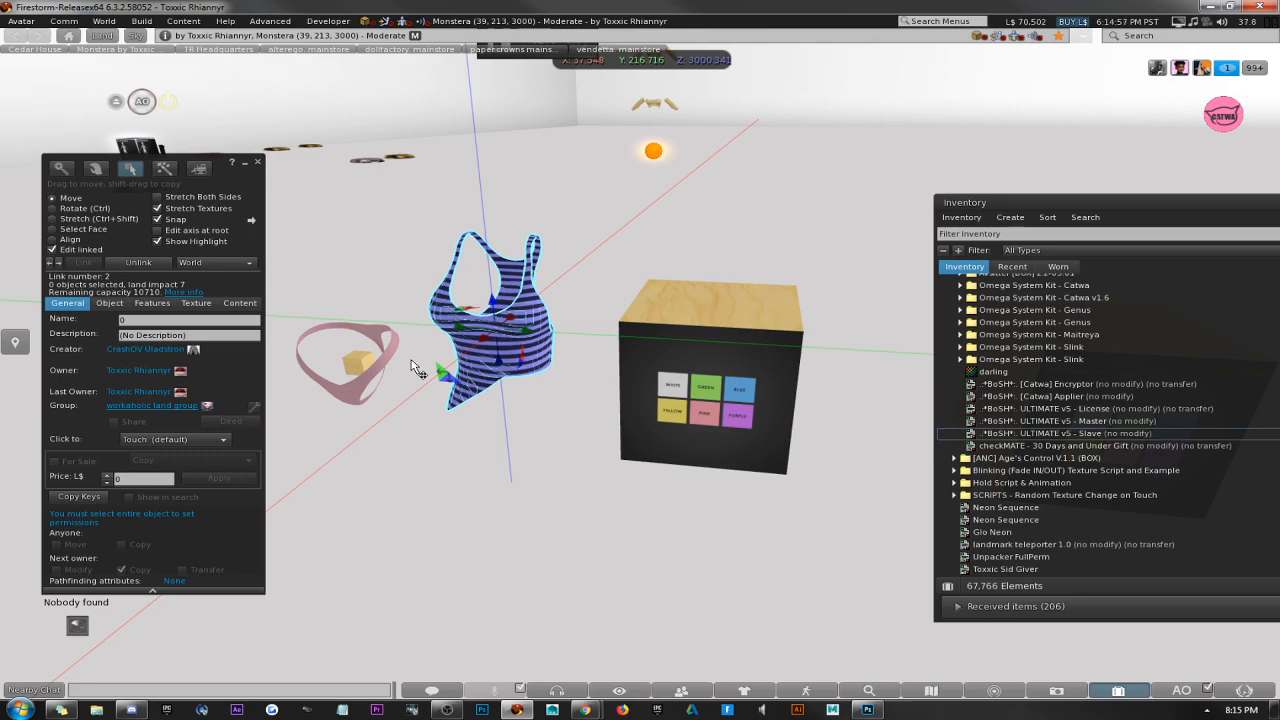
left_click(378, 380)
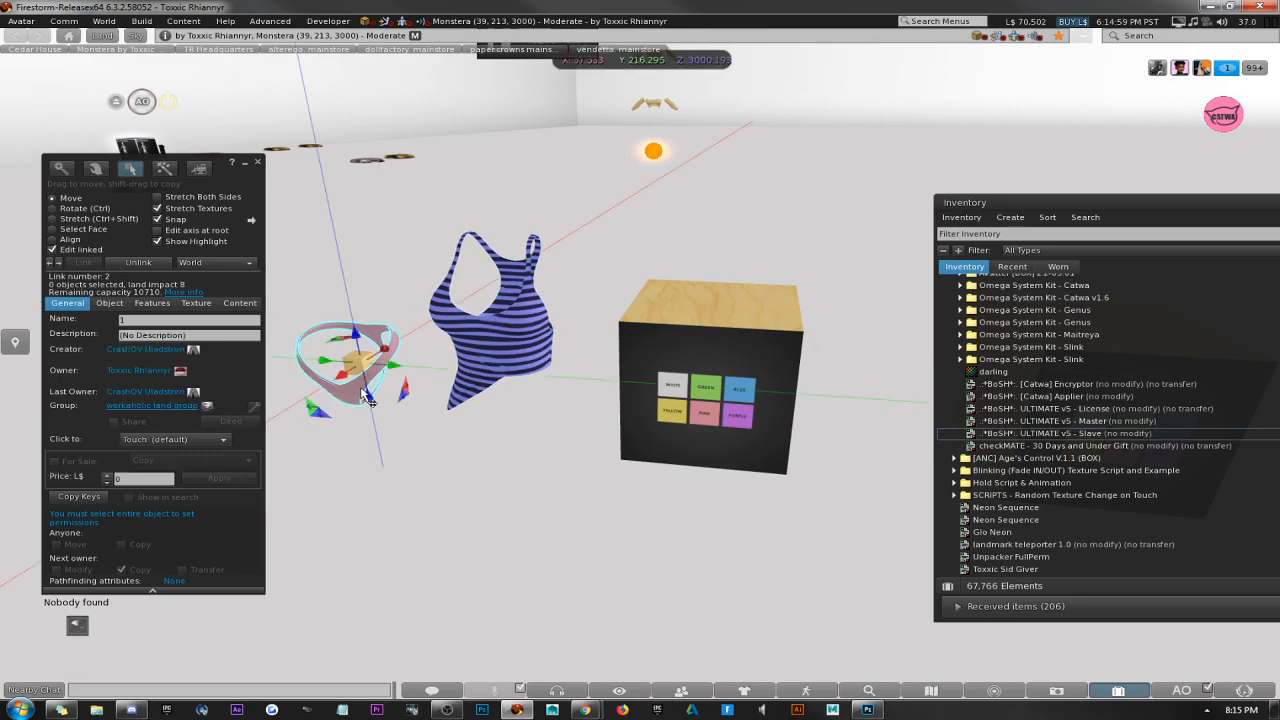
left_click(479, 349)
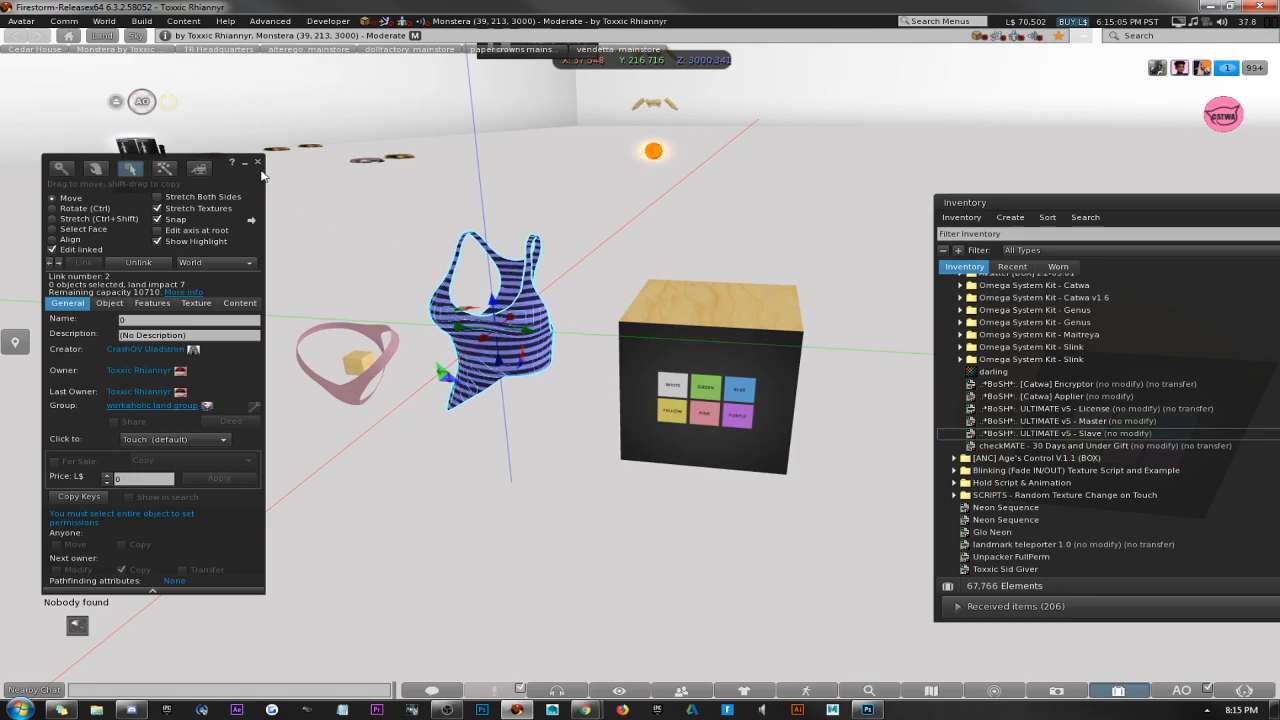
key("Escape")
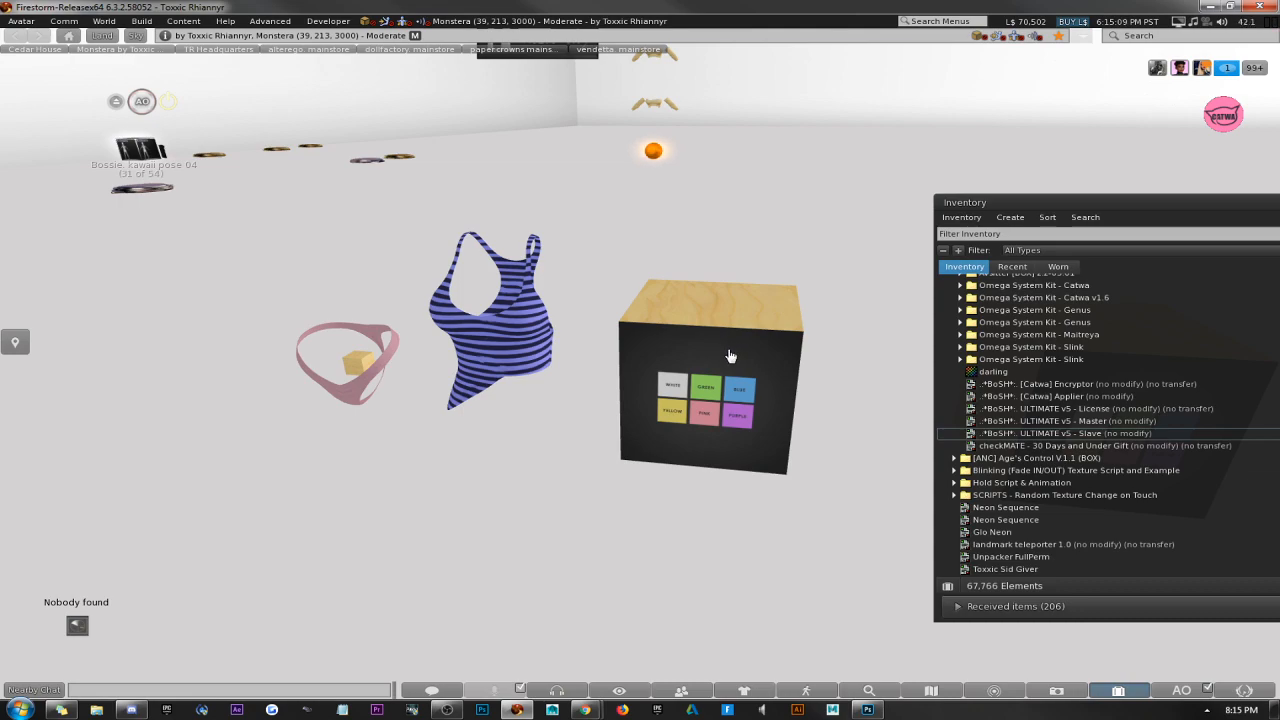
Rename the linked tank top mesh as 80.
right_click(548, 341)
left_click(475, 280)
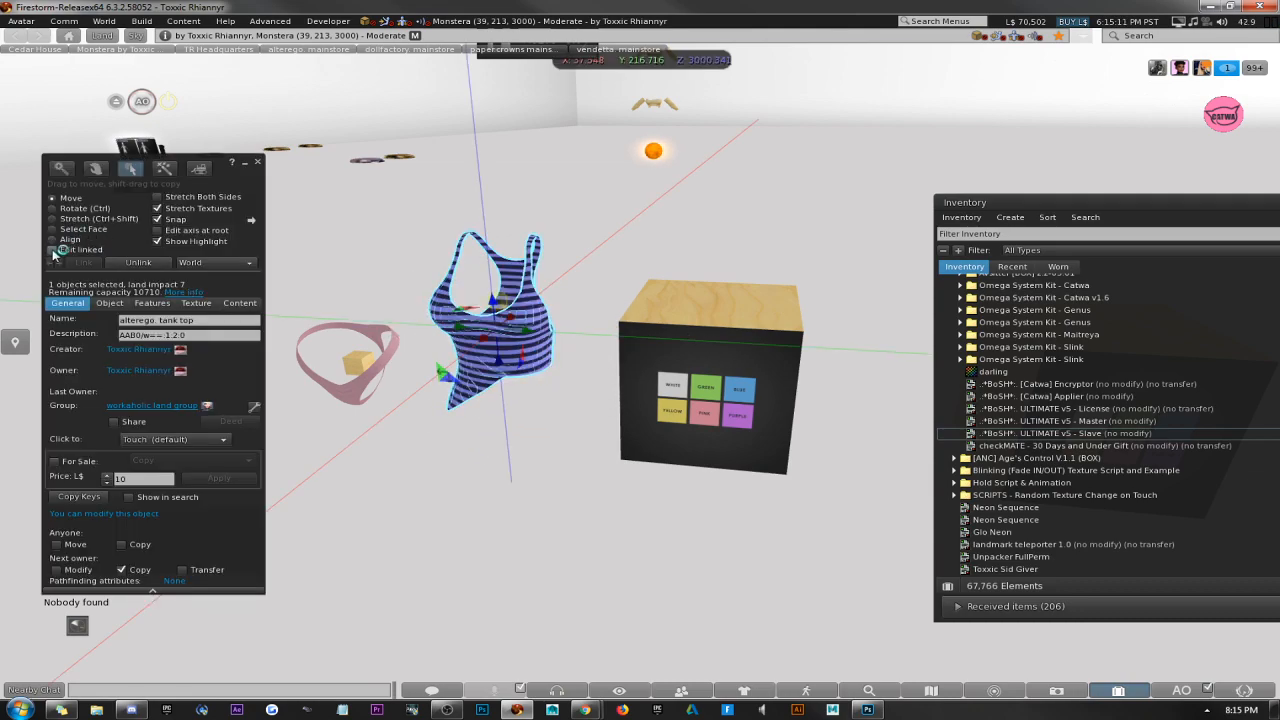
left_click(524, 312)
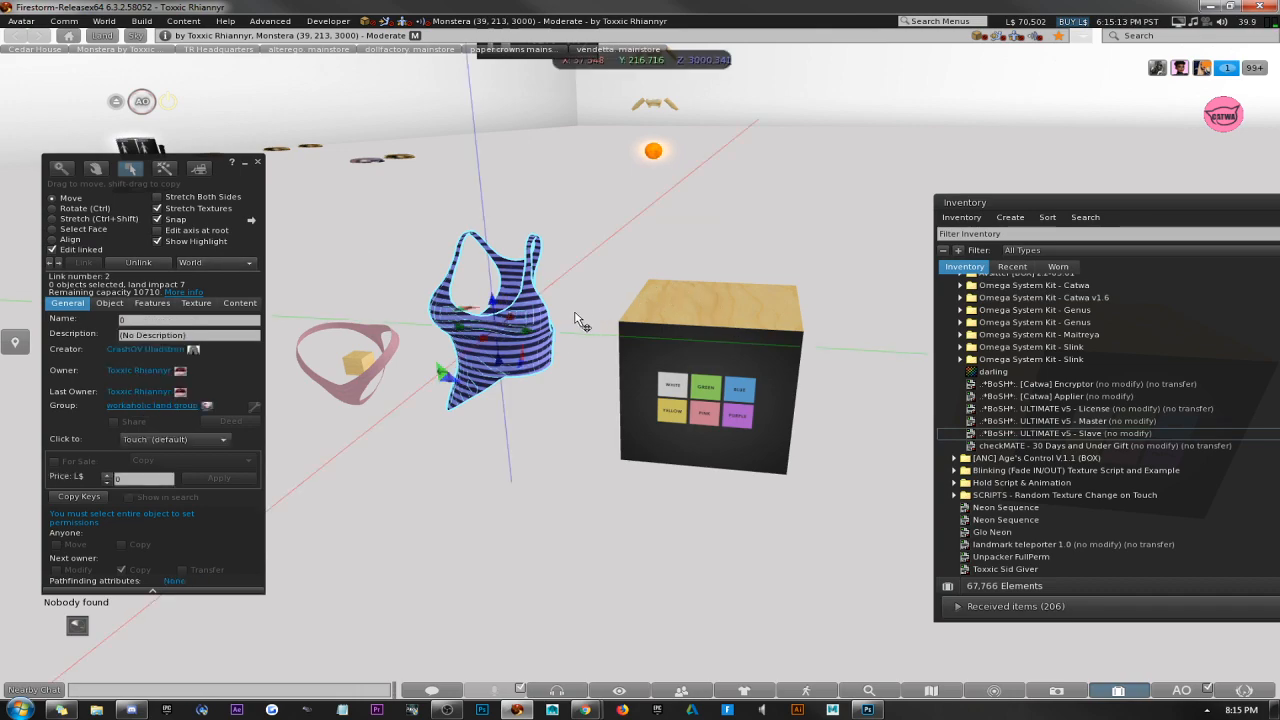
left_click(158, 320)
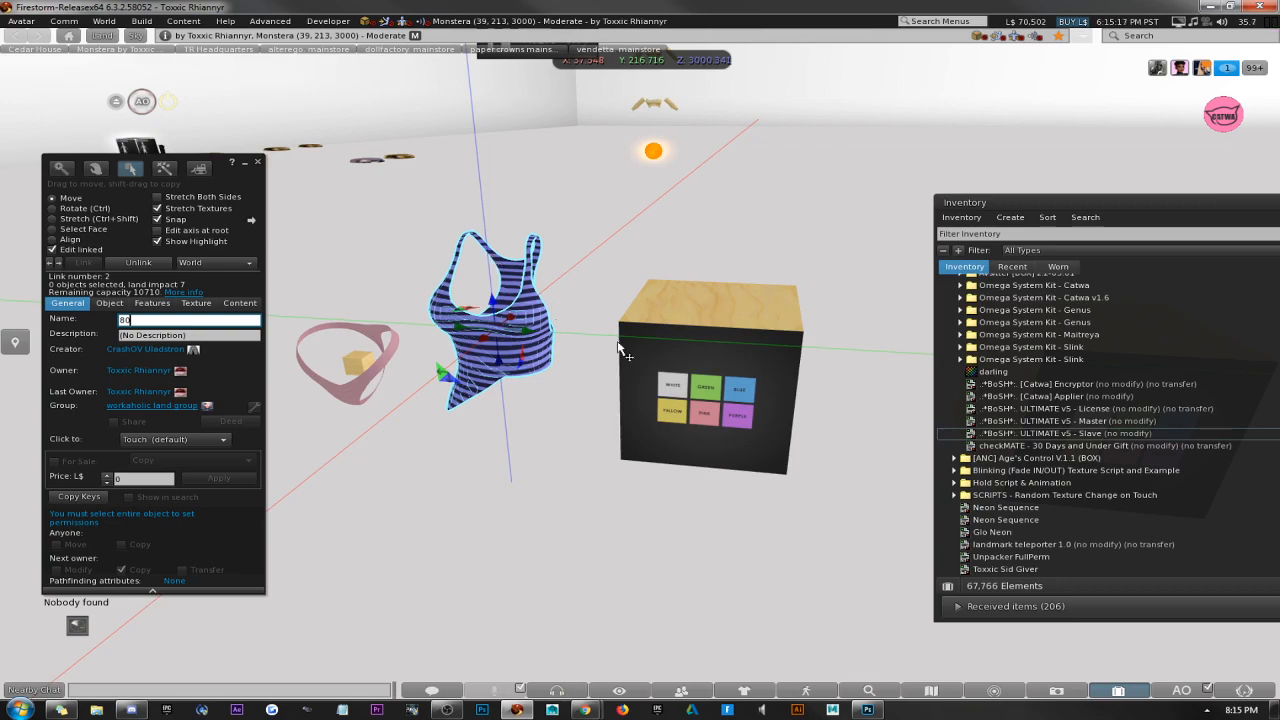
Rename all six linked colour buttons on the HUD as Color:80 and close the build window.
left_click(722, 398)
left_click(705, 416, "shift")
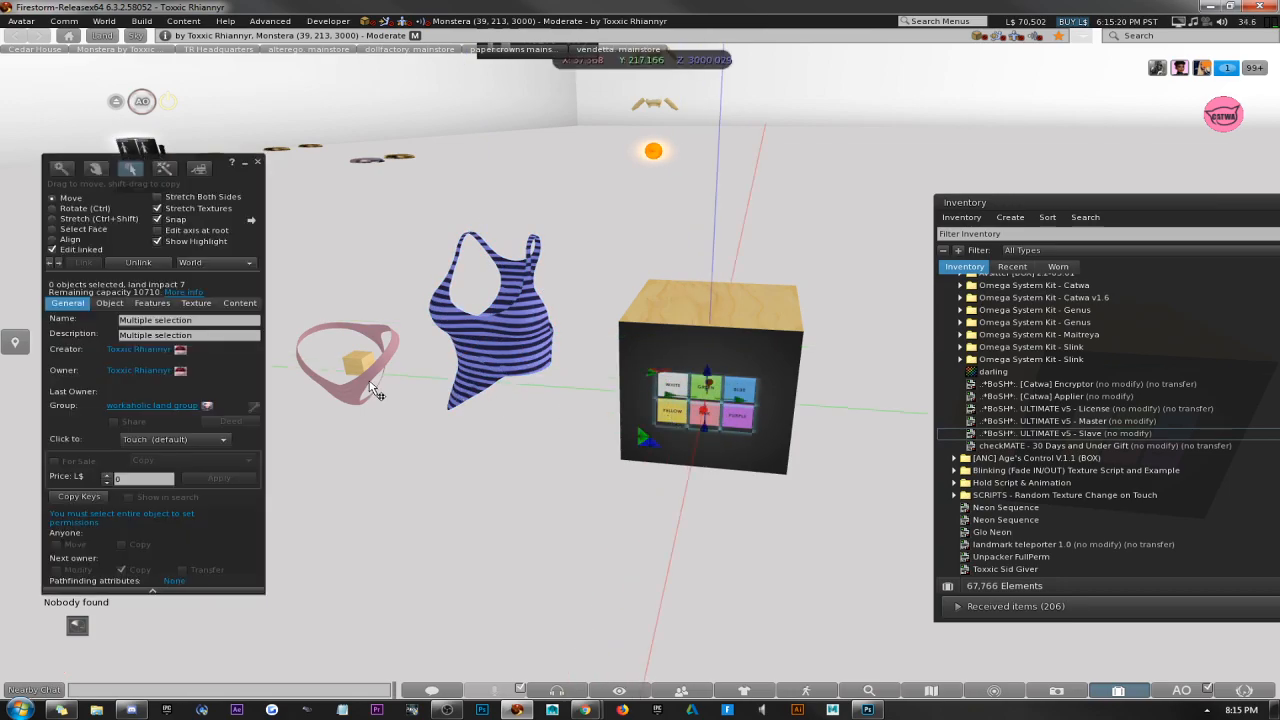
left_click(215, 321)
type("C")
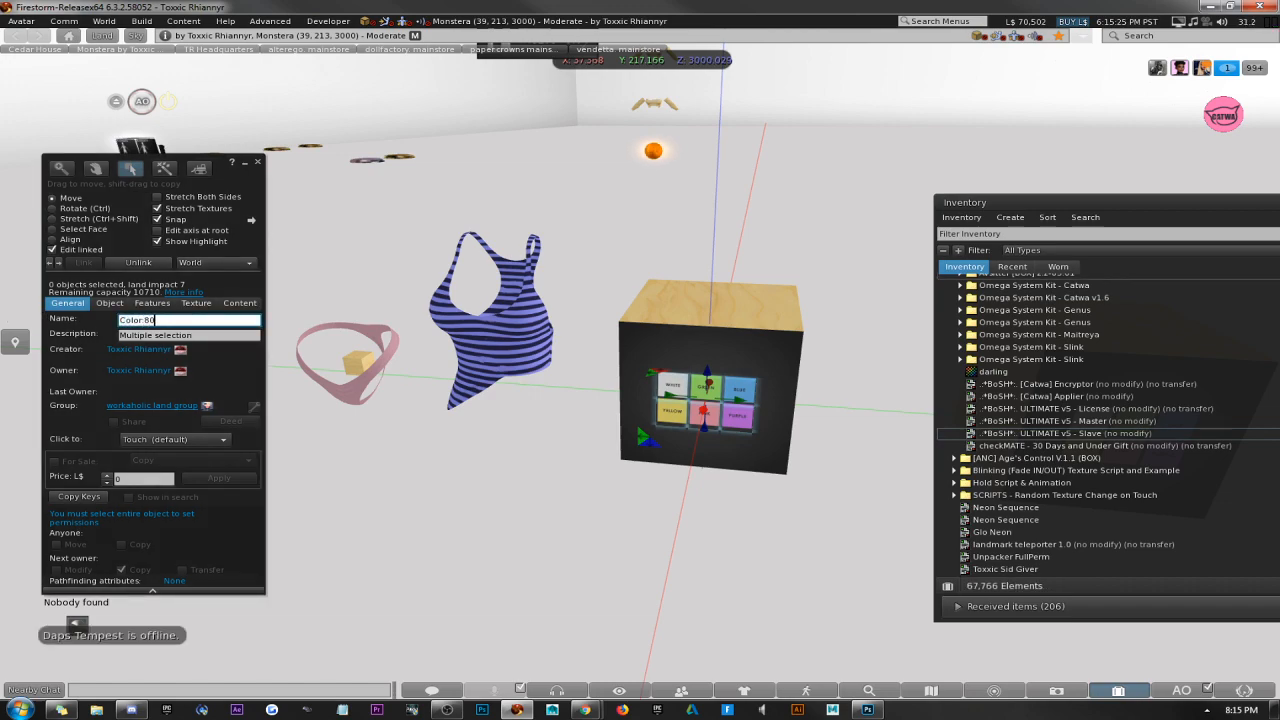
type("olor:80")
key("Return")
left_click(257, 162)
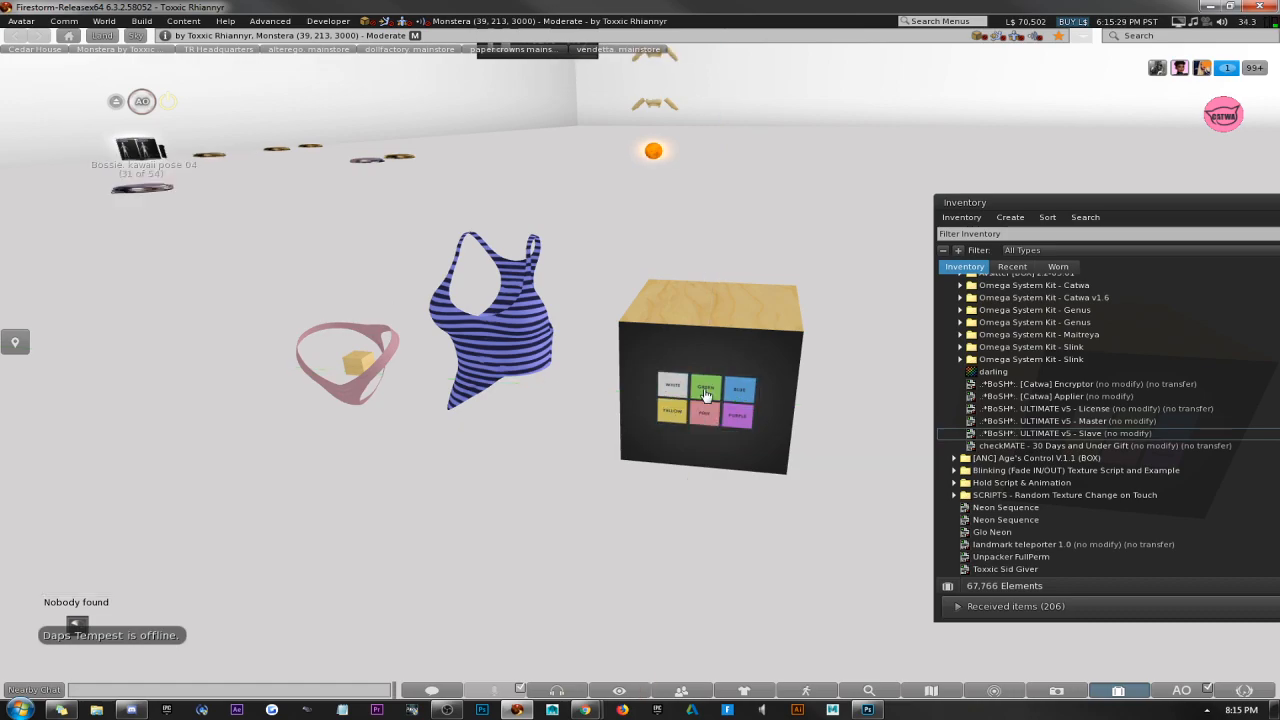
Verify the new names of the linked tank top mesh and the HUD's white button, and close the build window.
right_click(503, 371)
left_click(556, 362)
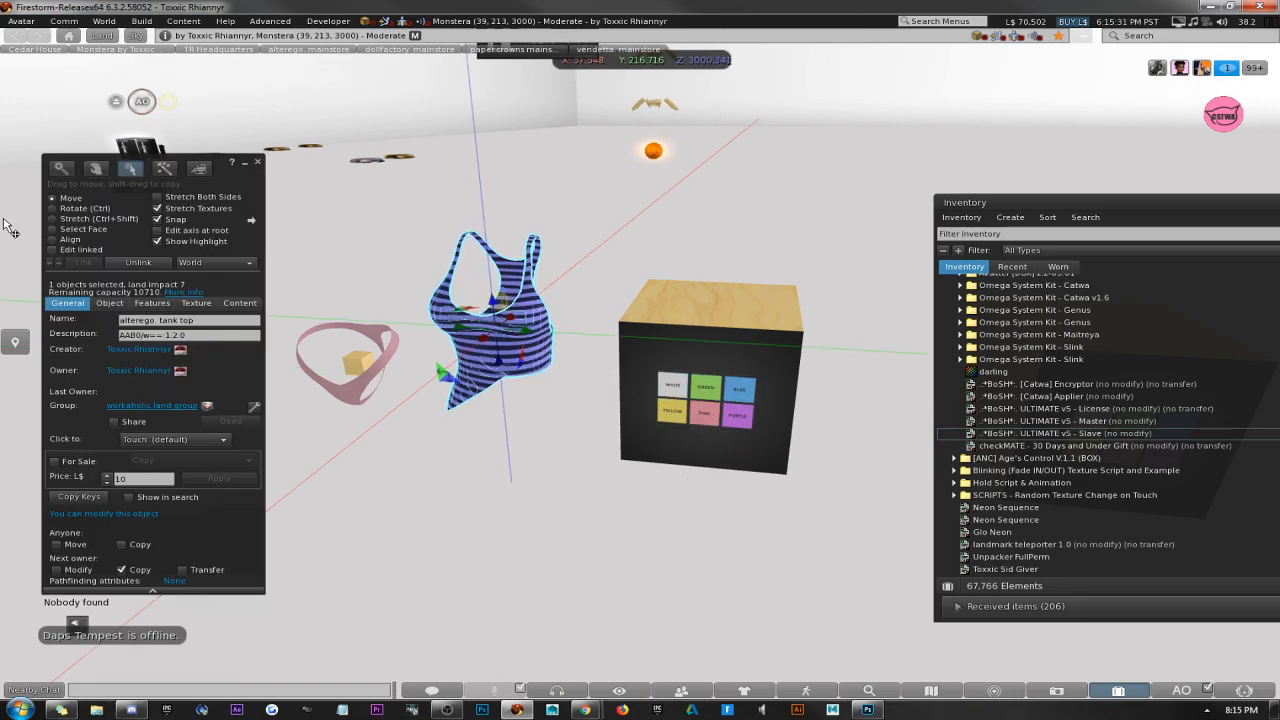
left_click(53, 249)
left_click(440, 322)
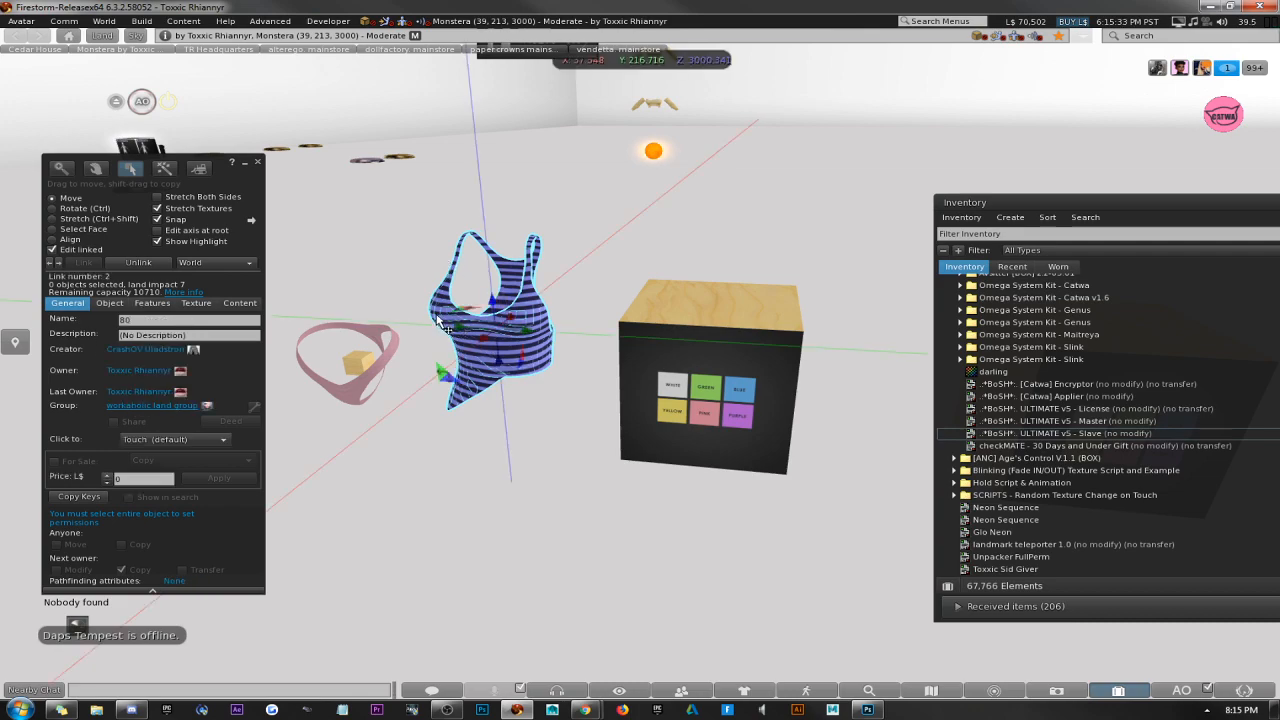
left_click(673, 397)
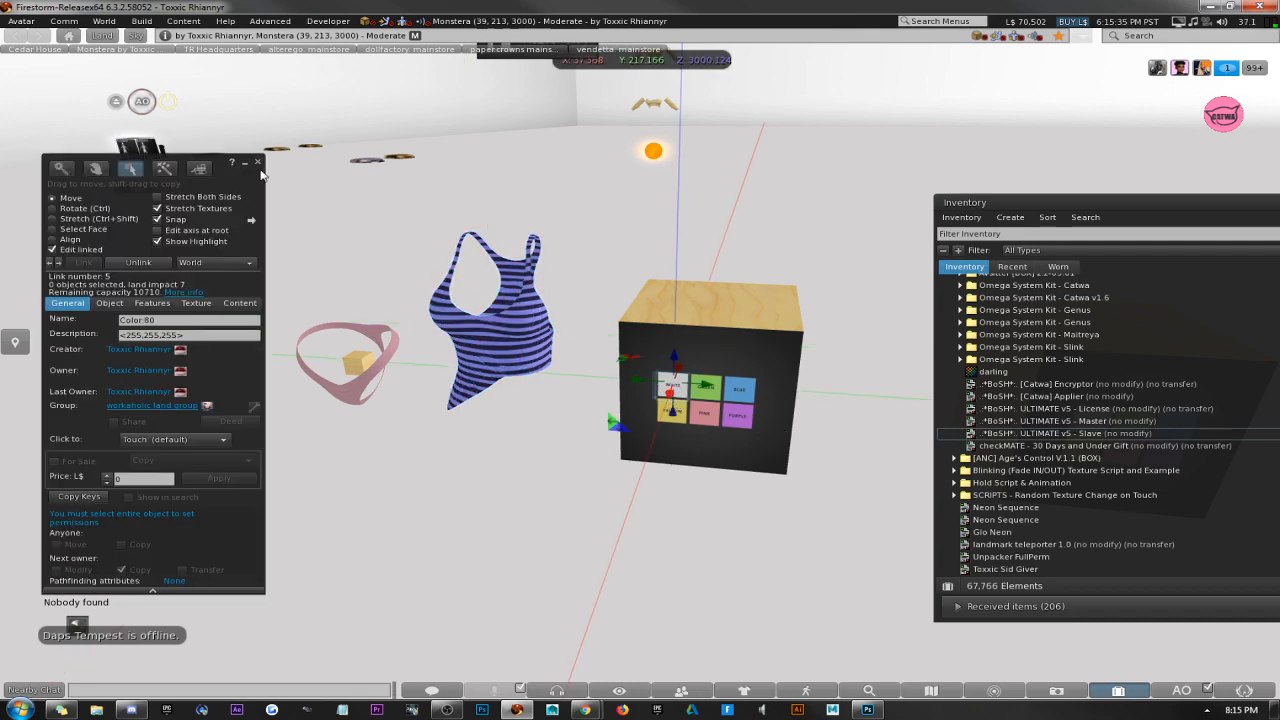
left_click(258, 163)
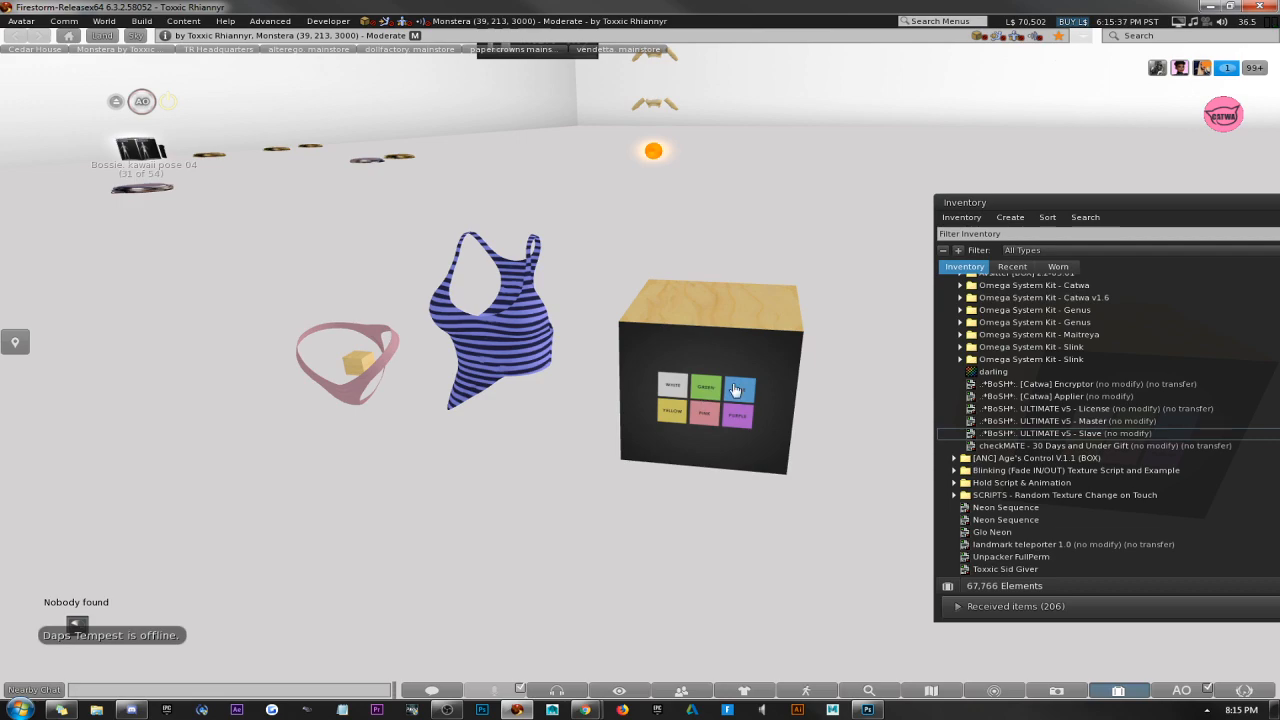
Reset the scripts in the tank top and HUD together, and close the build window.
right_click(533, 333)
left_click(475, 340)
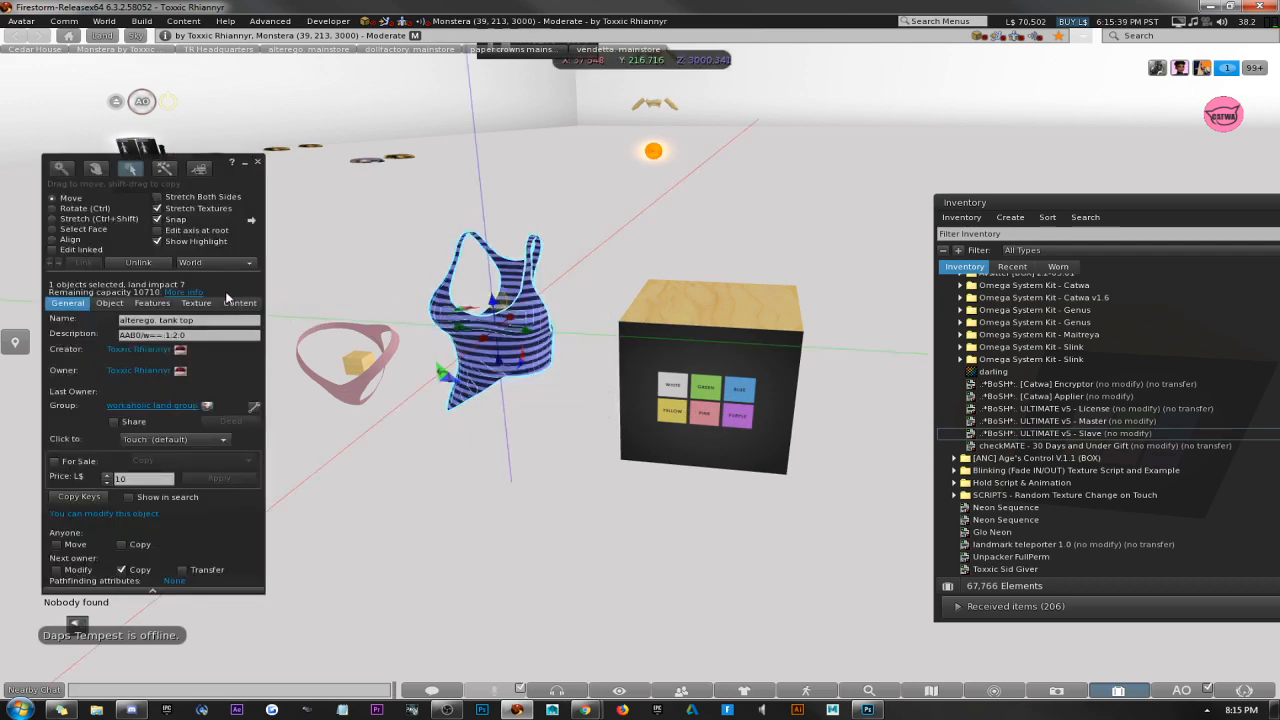
left_click(678, 356, "shift")
right_click(675, 350)
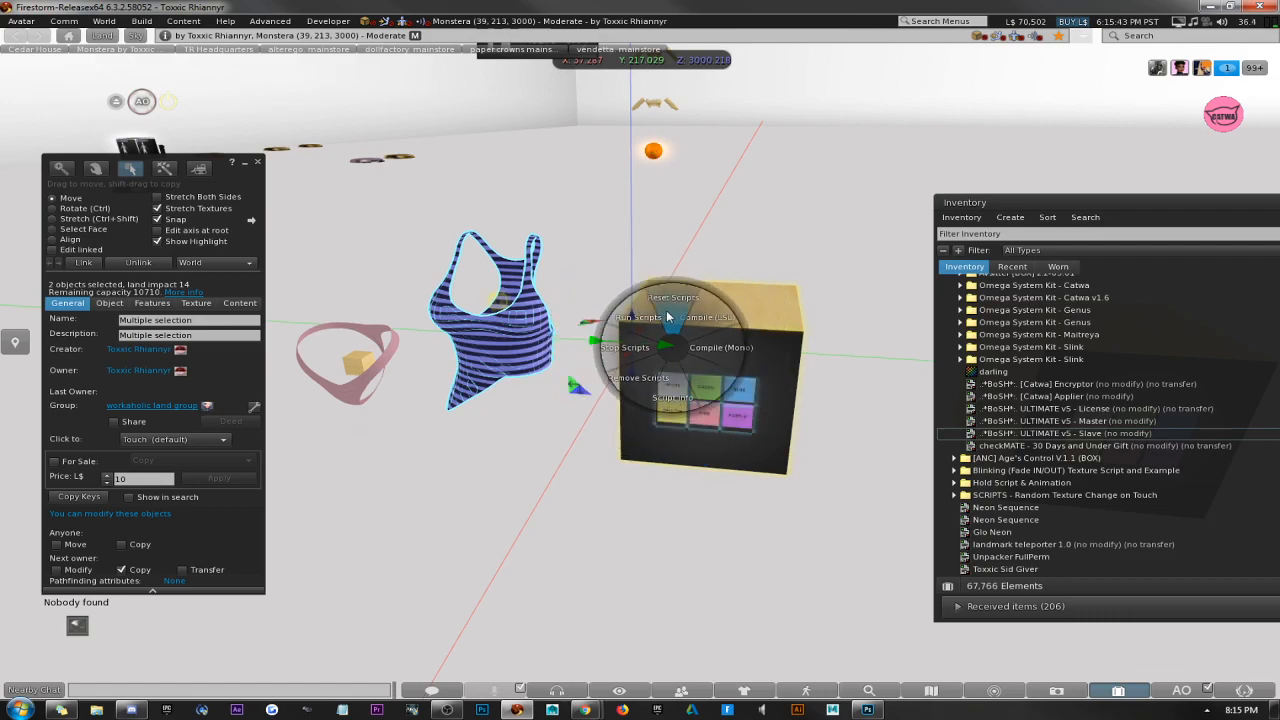
left_click(667, 314)
left_click(221, 301)
left_click(258, 162)
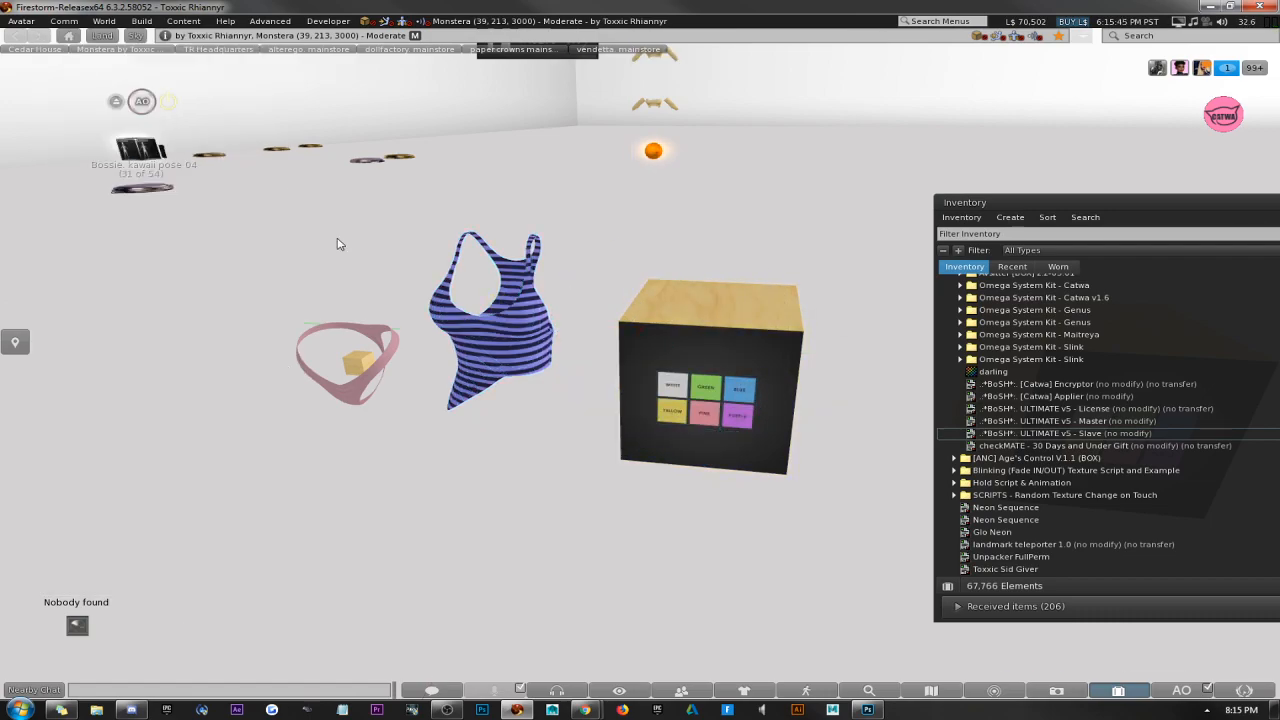
Test the HUD's green, blue, purple, pink and yellow buttons on the tank top.
left_click(716, 390)
left_click(746, 396)
left_click(740, 420)
left_click(692, 426)
left_click(676, 416)
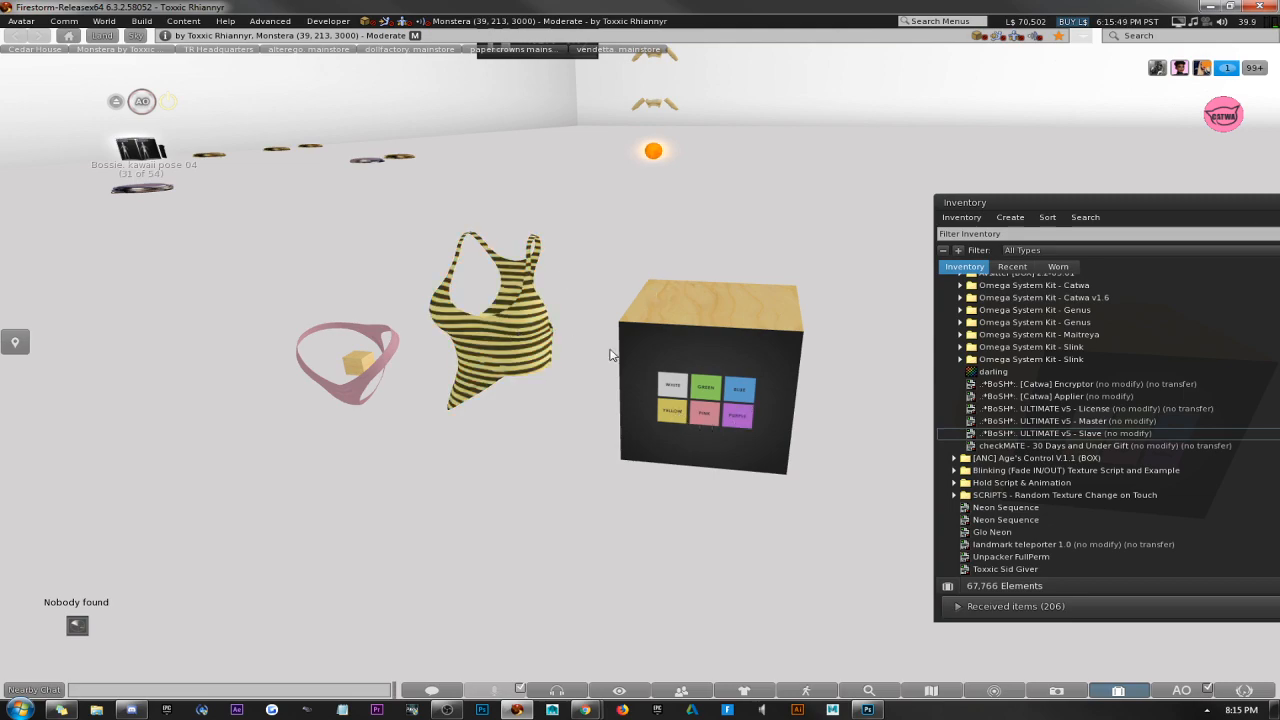
Inspect the linked panties object's general properties, and close the build window.
left_click_drag(715, 359, 544, 318, "alt")
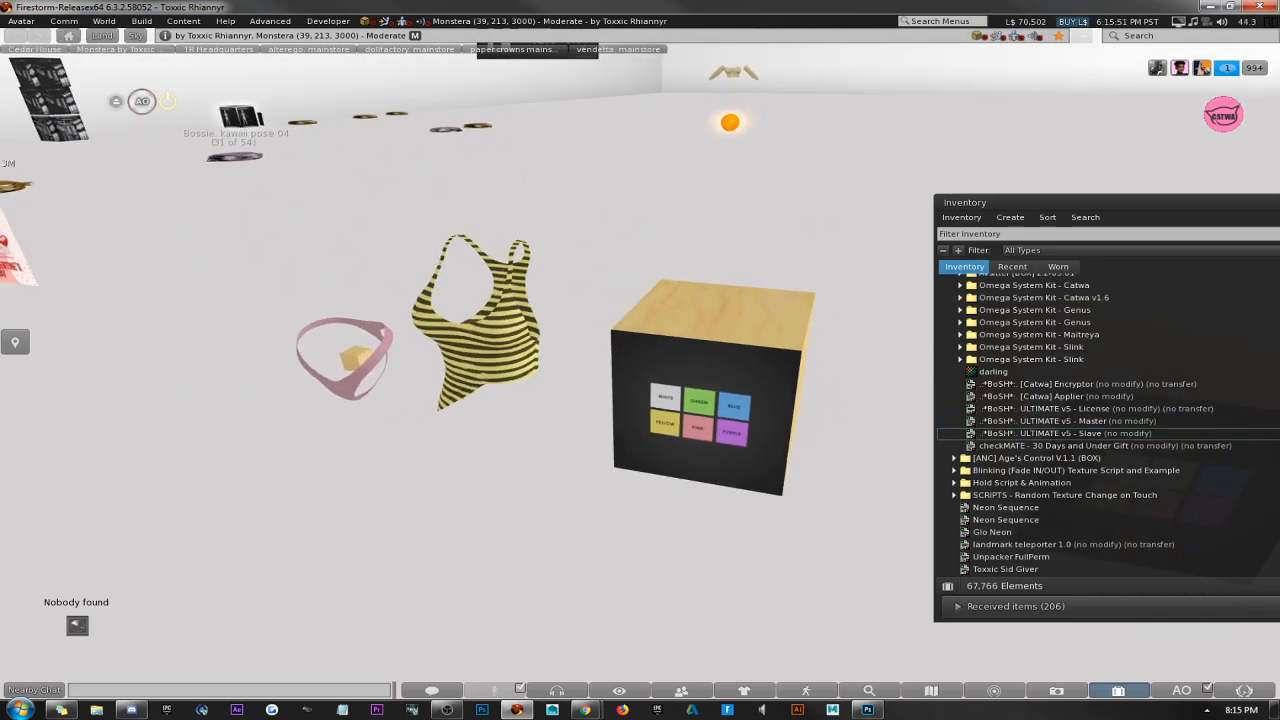
left_click_drag(782, 386, 764, 370, "alt")
right_click(269, 343)
left_click(301, 370)
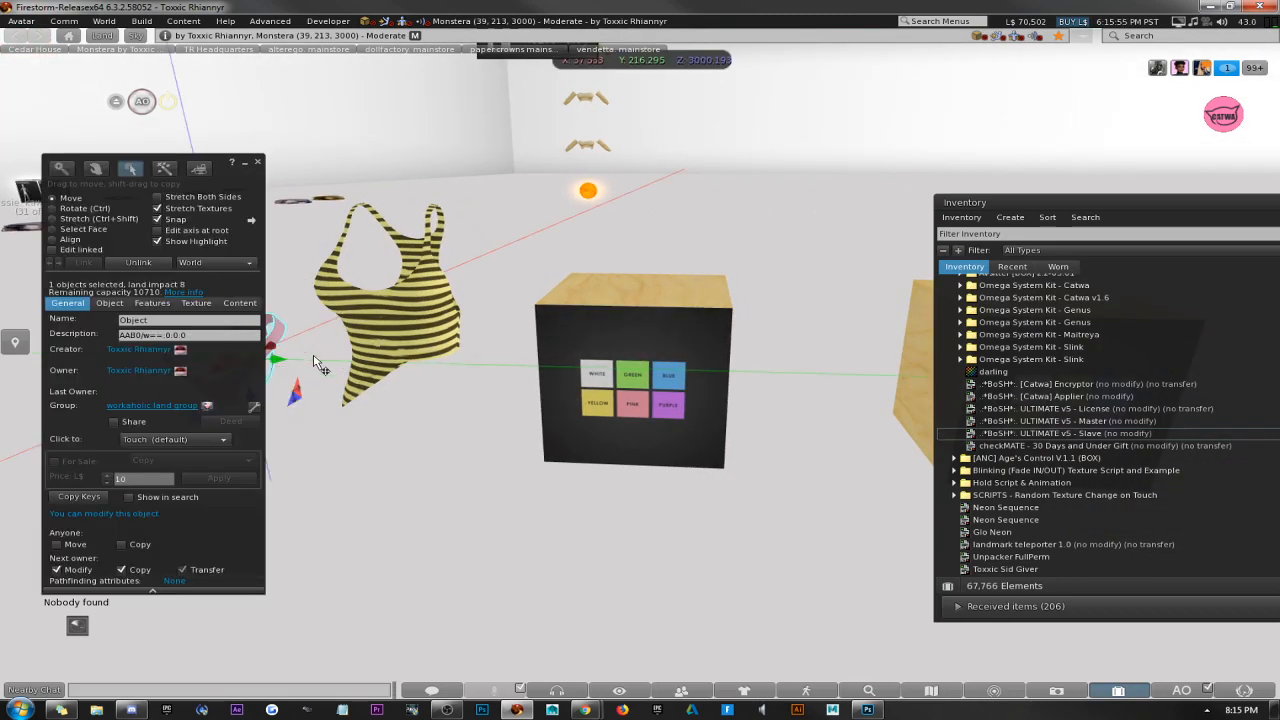
left_click(592, 365, "alt")
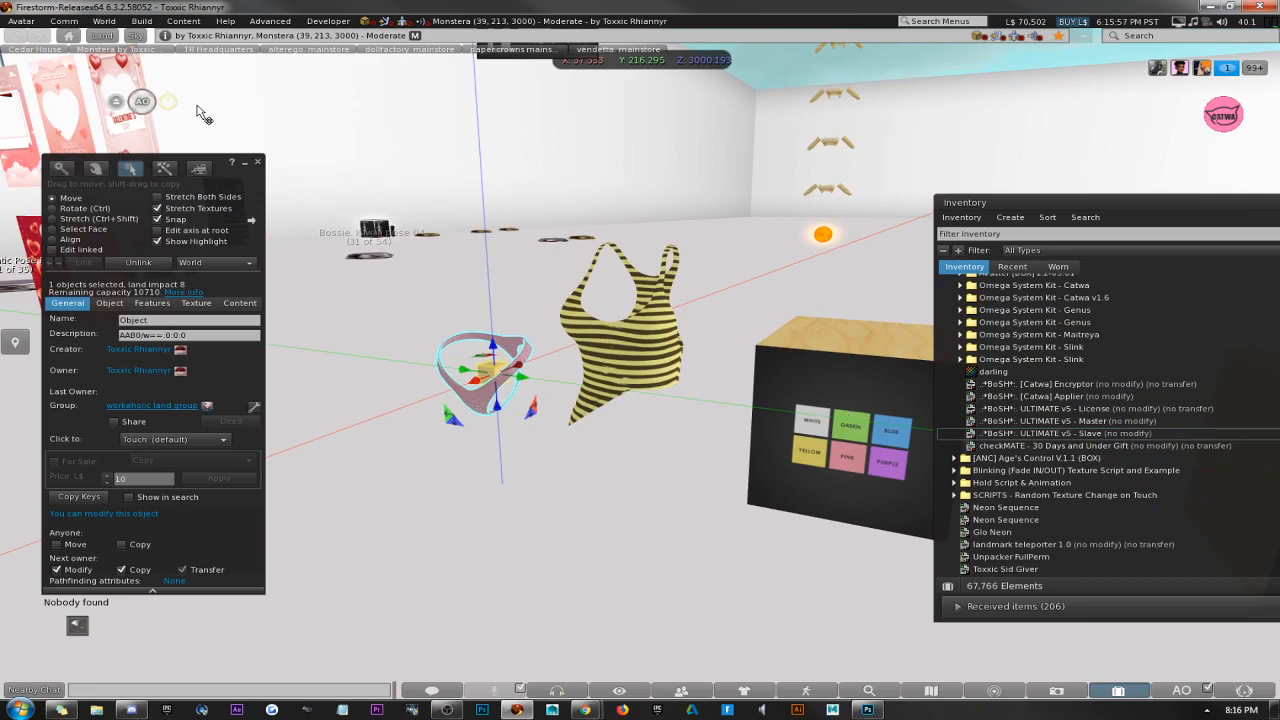
left_click(257, 161)
key("Right")
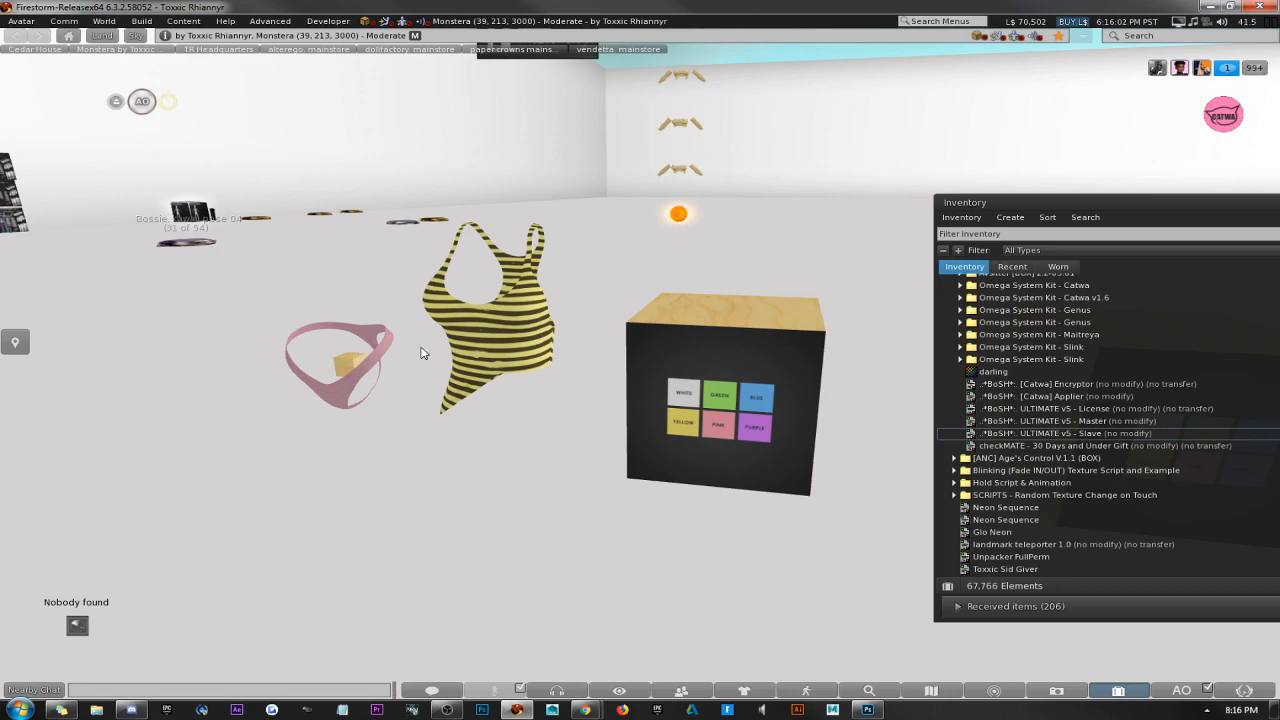
Inspect the general properties of the tank top, the linked panties and the HUD, and close the build window.
right_click(486, 313)
left_click(514, 327)
left_click(380, 362)
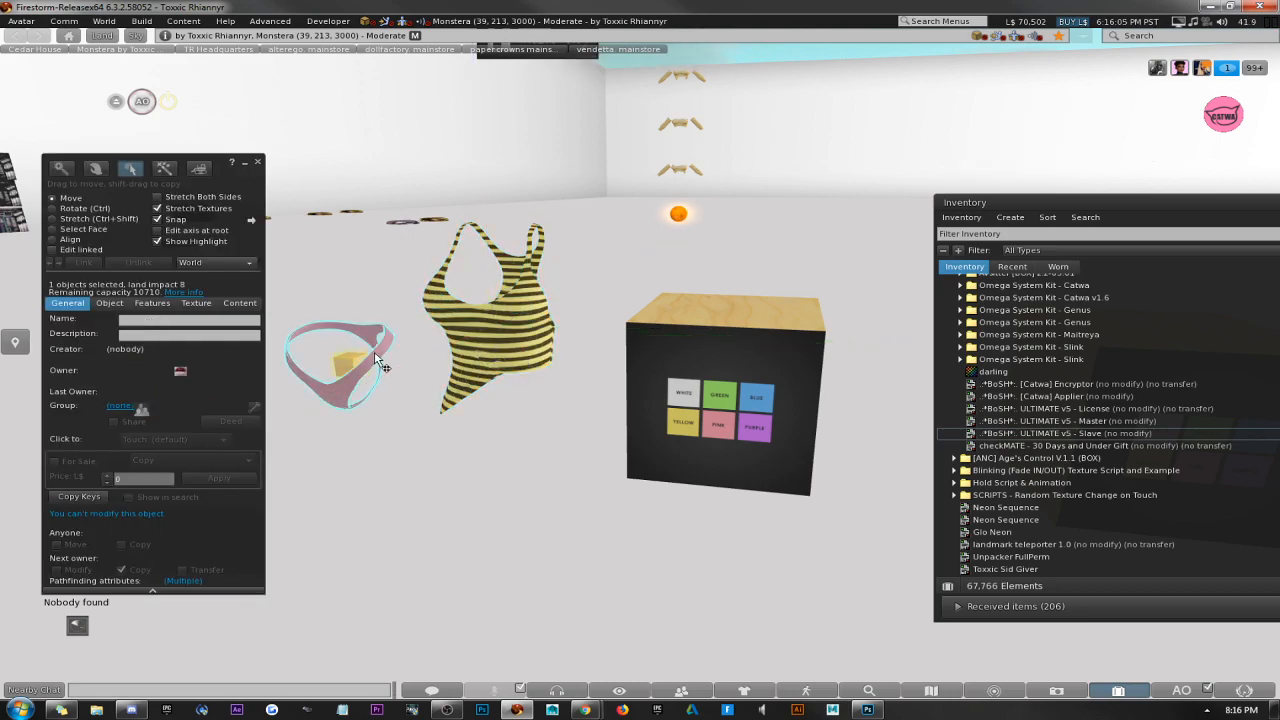
left_click(757, 383)
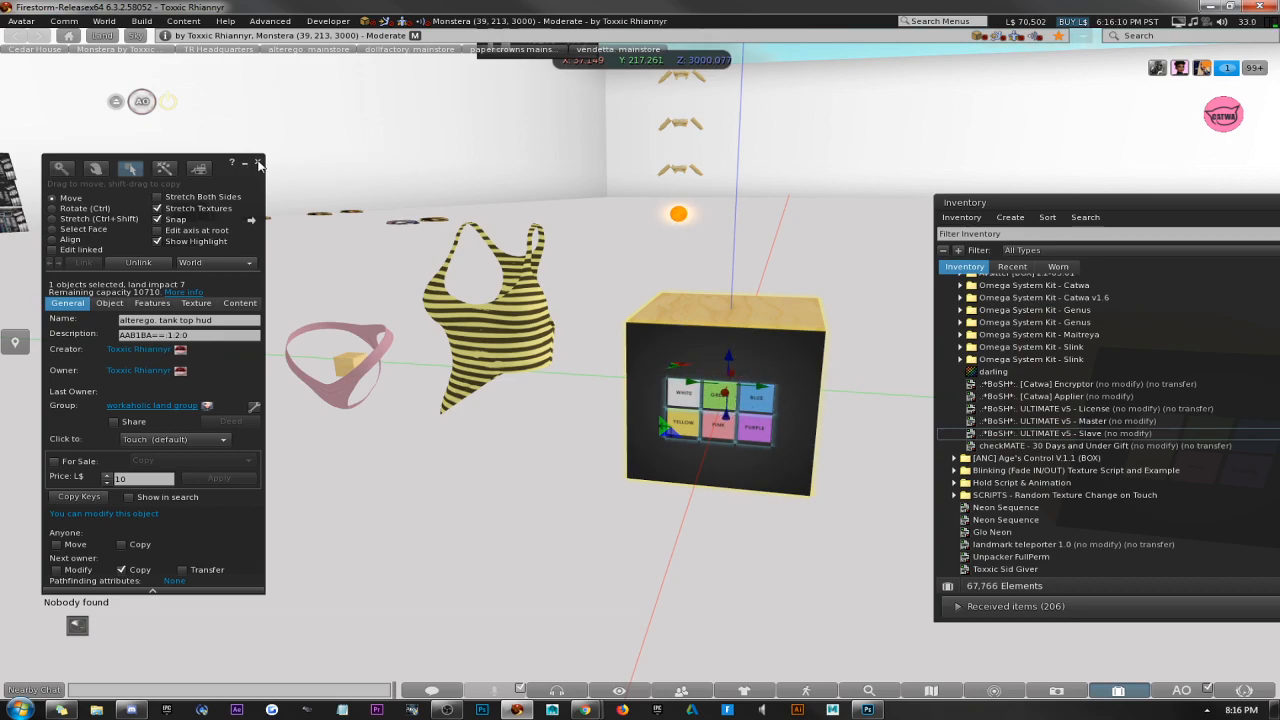
left_click(257, 162)
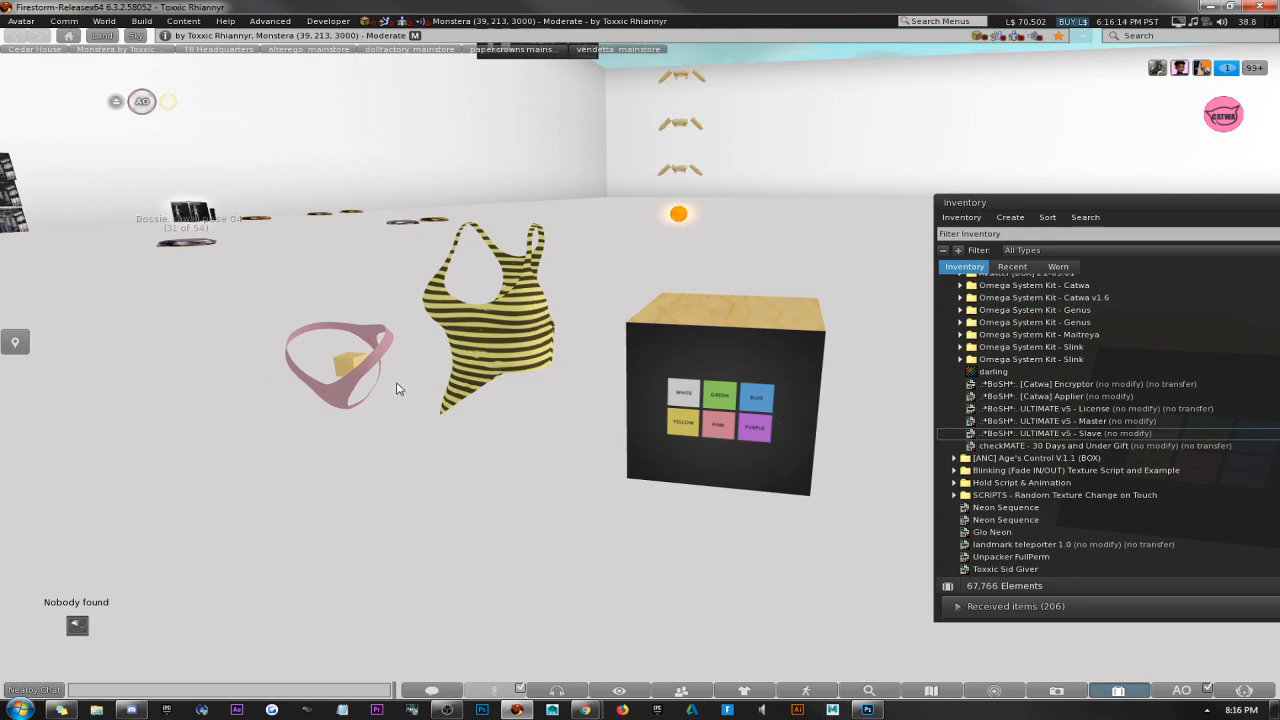
right_click(684, 395)
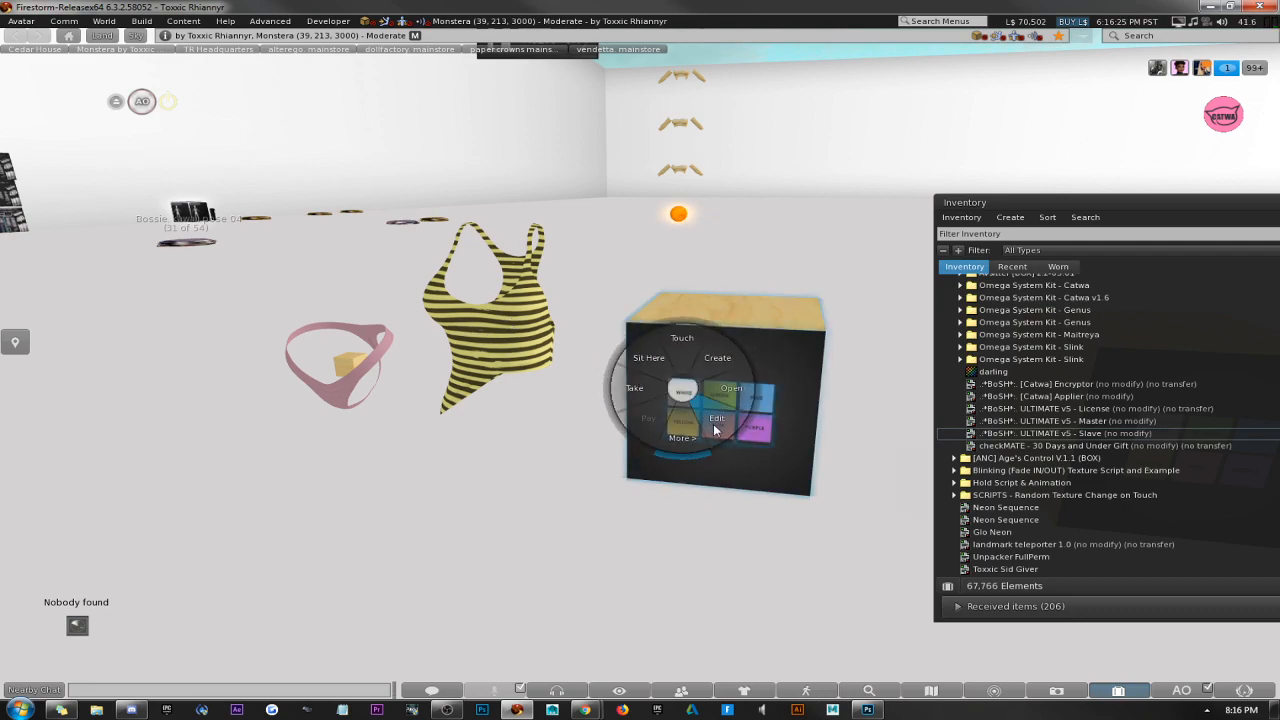
left_click(682, 345)
left_click(257, 162)
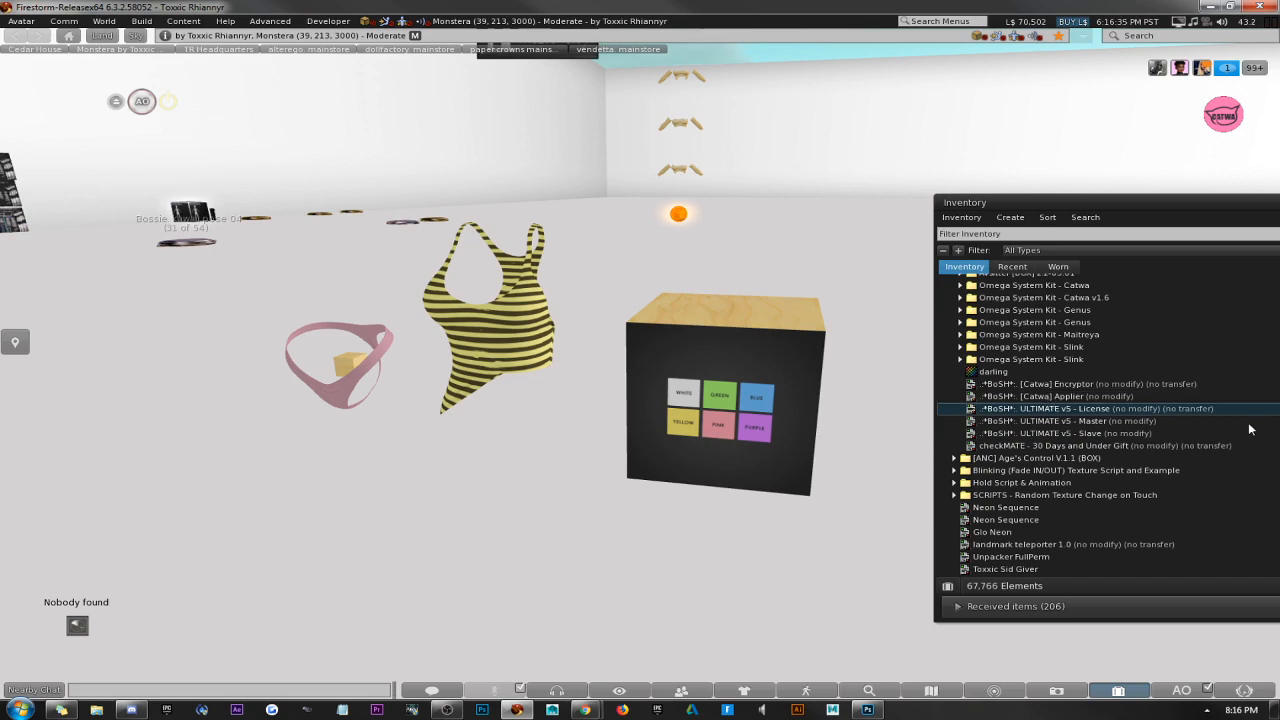
Switch to the BoSH store on the Second Life Marketplace in Chrome and sort its items by Price: High to Low.
mouse_move(585, 711)
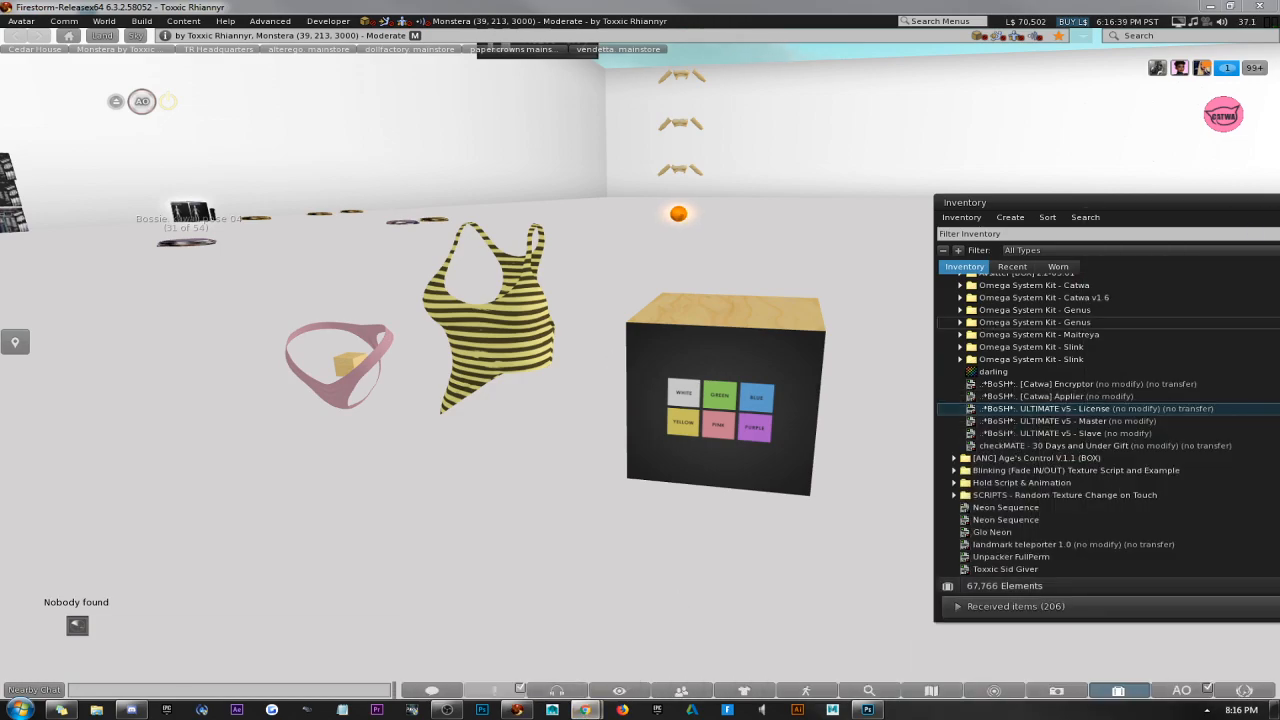
left_click_drag(1279, 8, 129, 2)
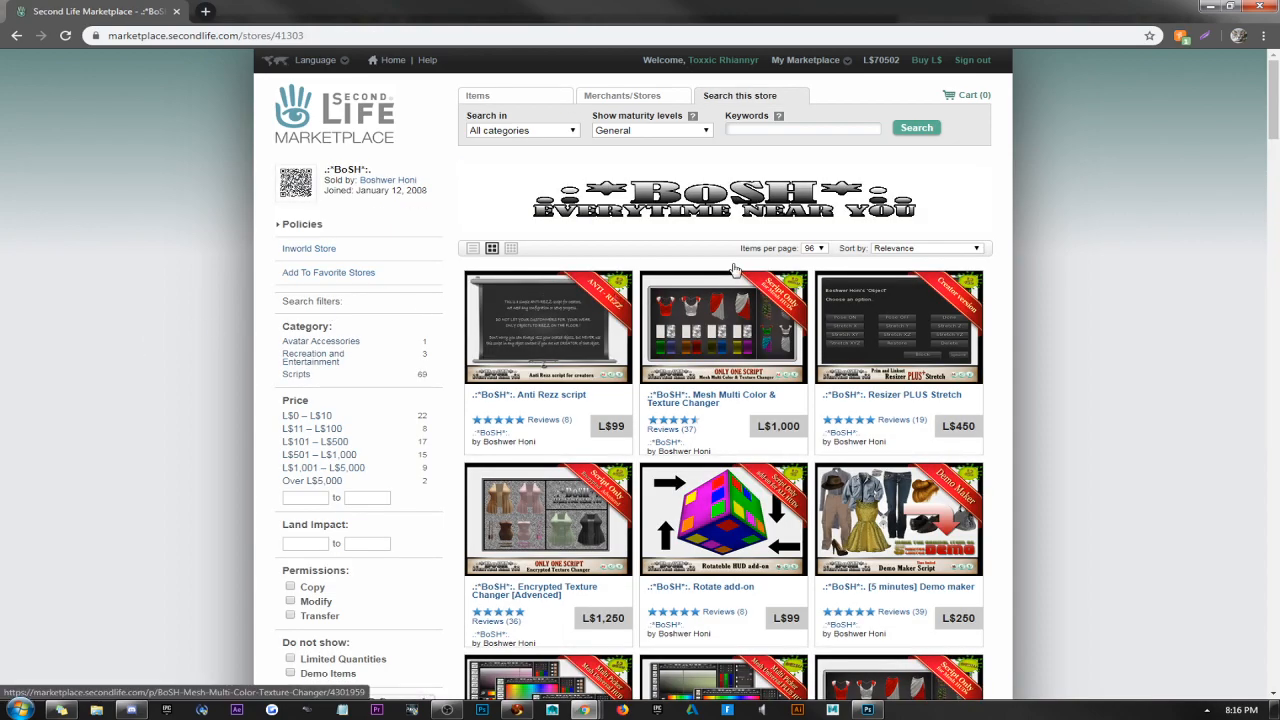
left_click(882, 250)
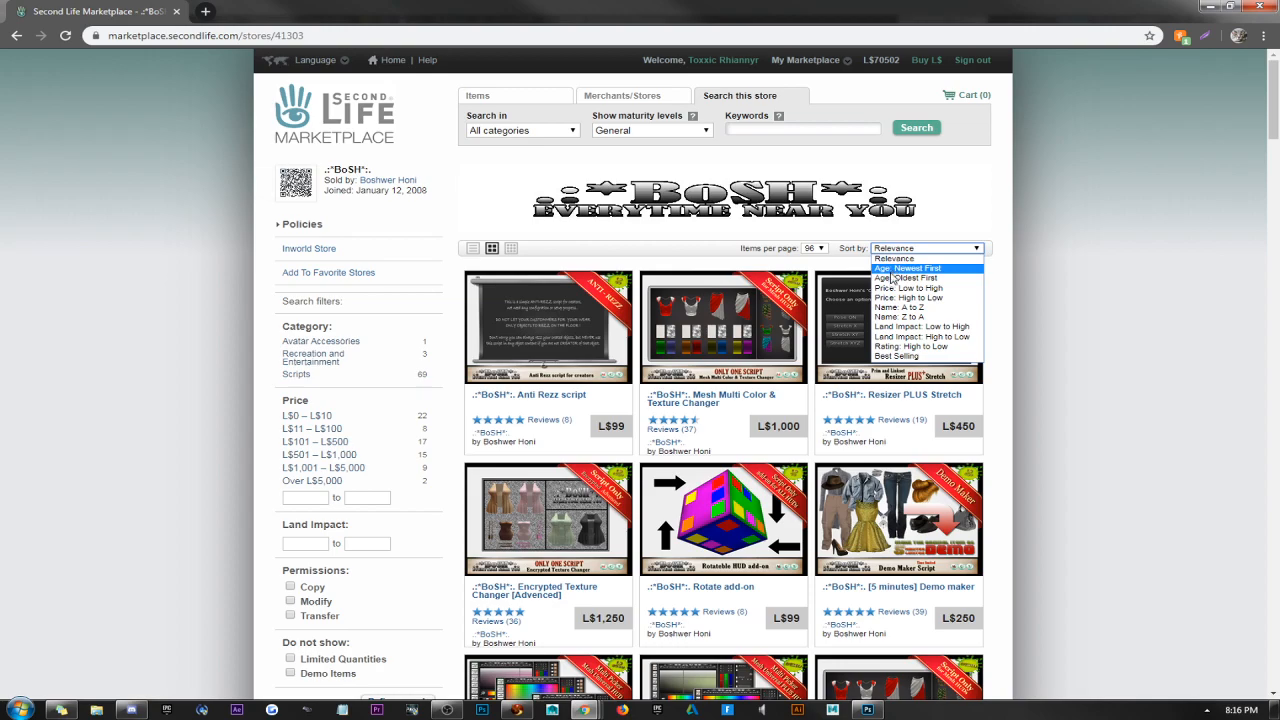
left_click(888, 298)
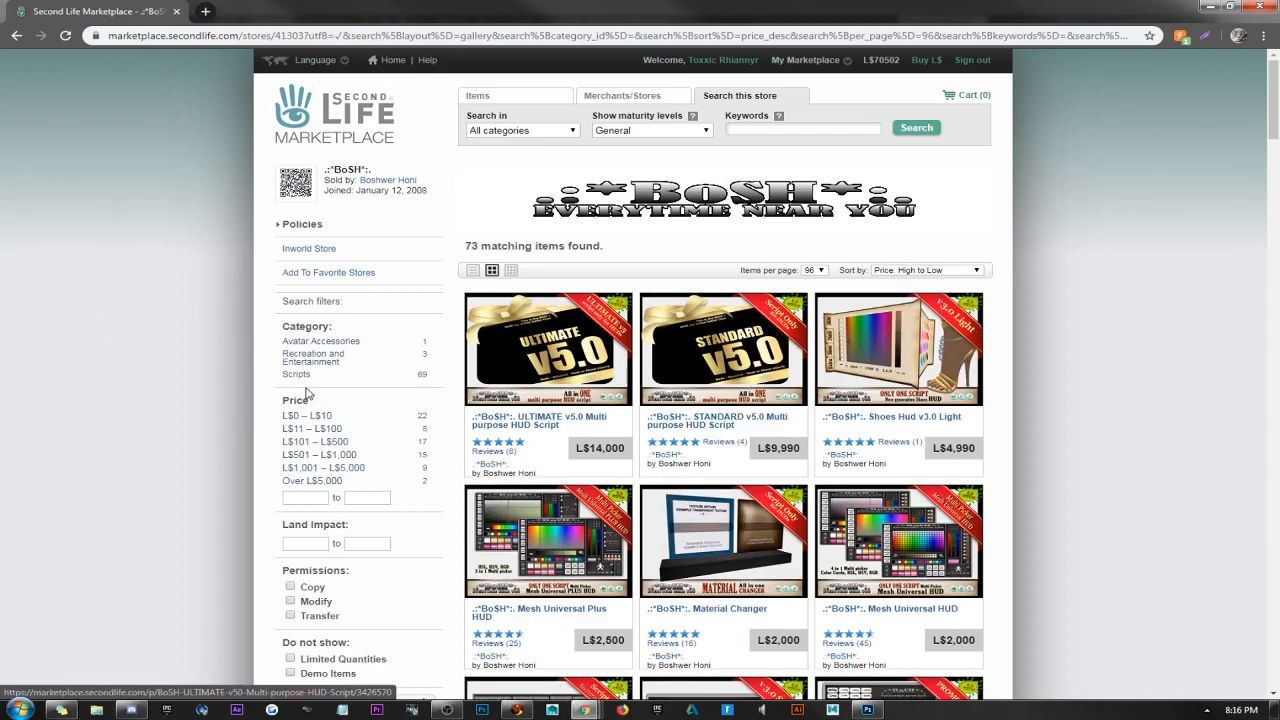
Review the Shoes Hud v3.0 Light colour-picker image and the ULTIMATE v5.0 Multi purpose HUD Script listing, and return to Firestorm.
left_click(876, 348)
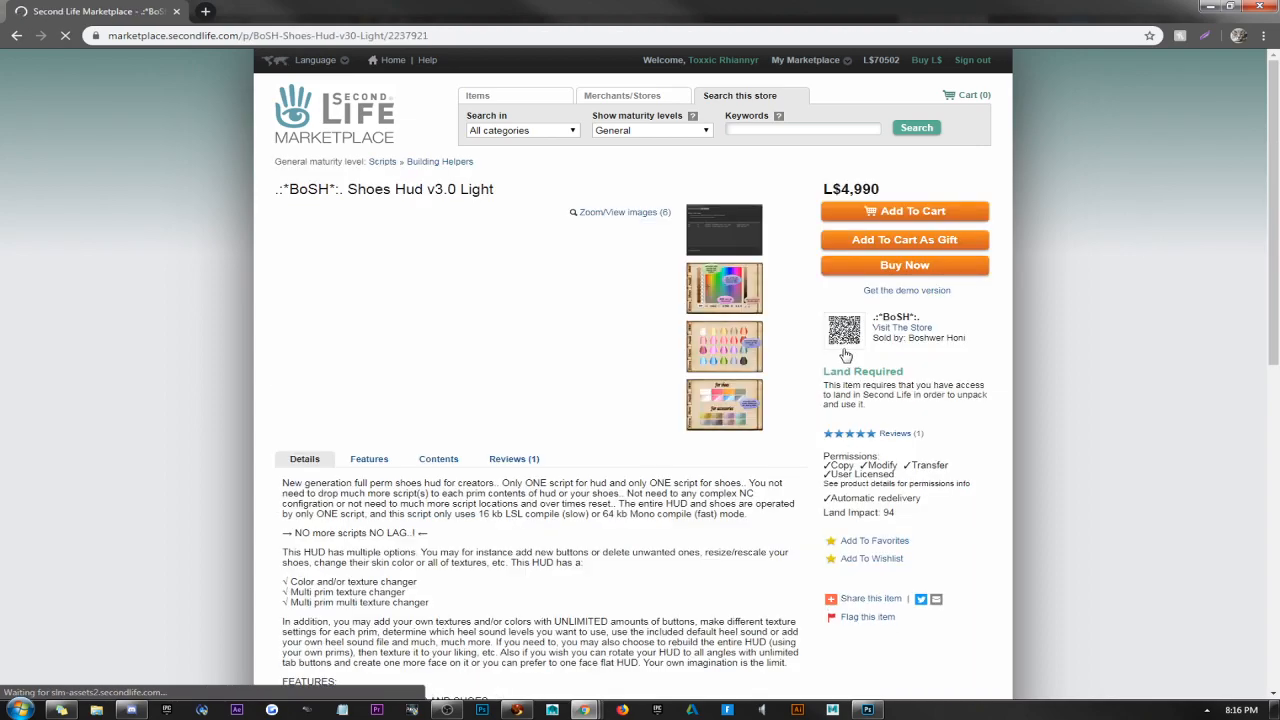
left_click(714, 292)
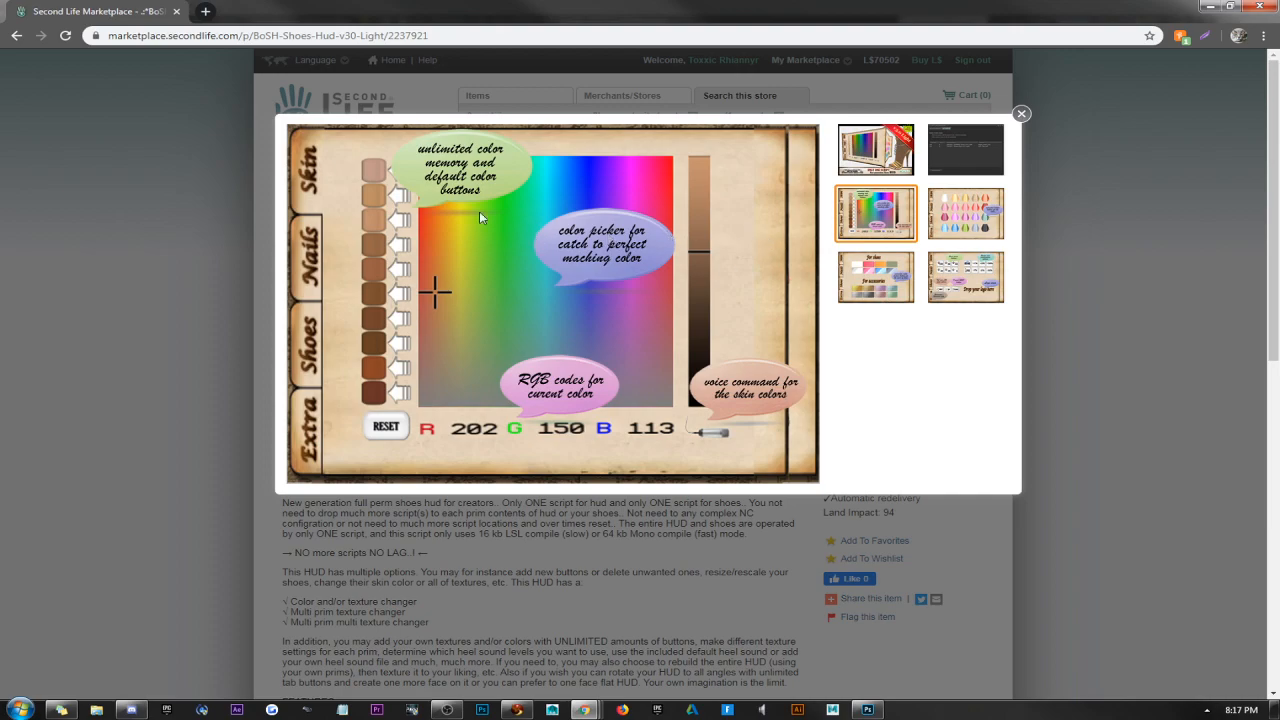
left_click(19, 186)
left_click(16, 36)
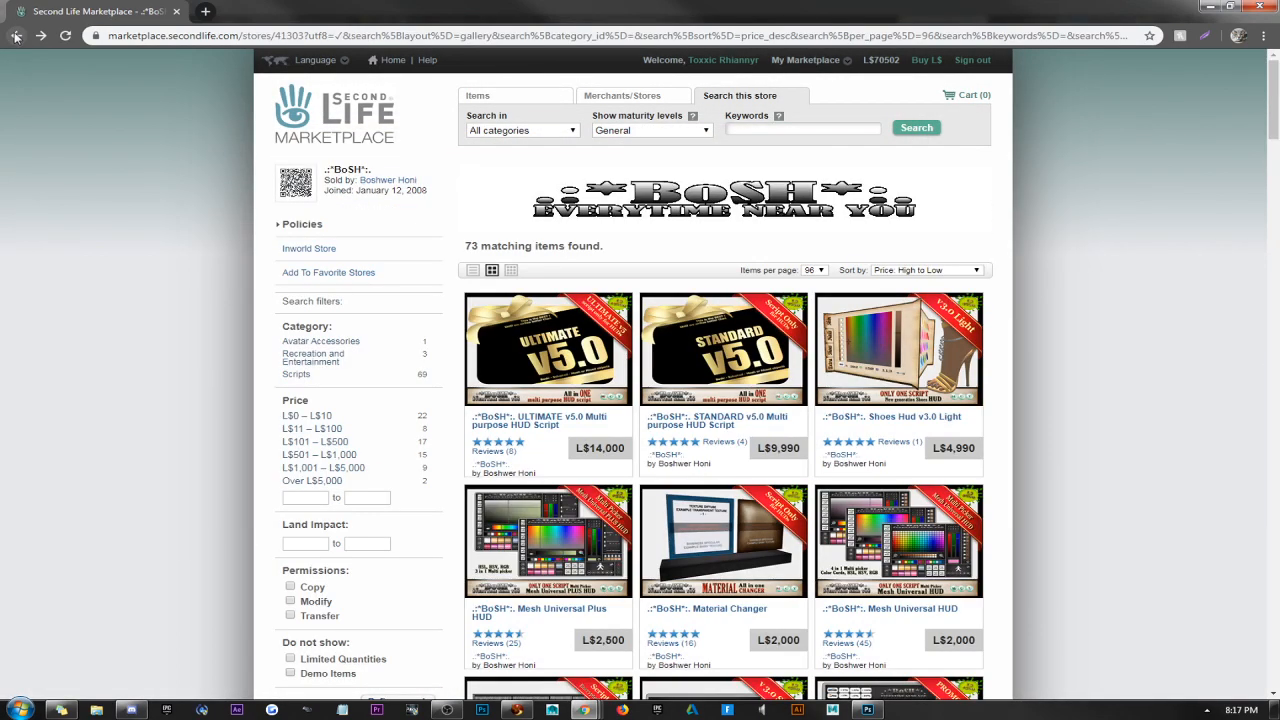
left_click(566, 342)
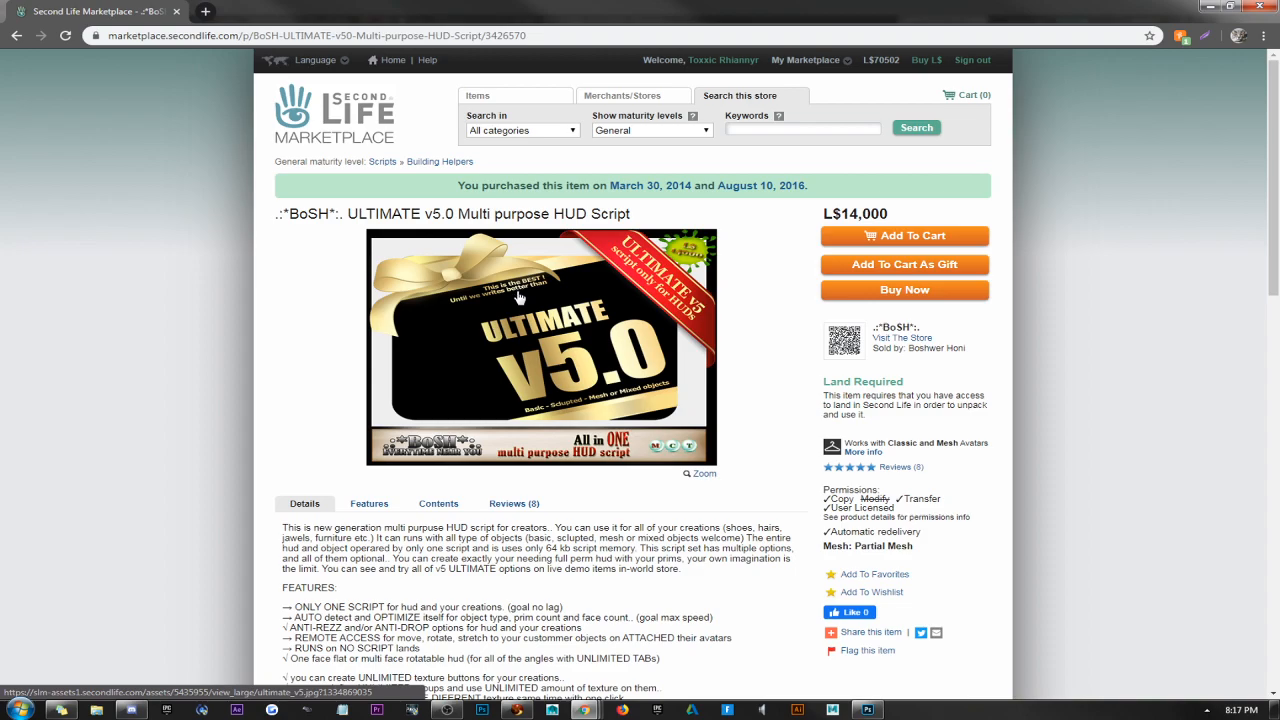
left_click(1210, 6)
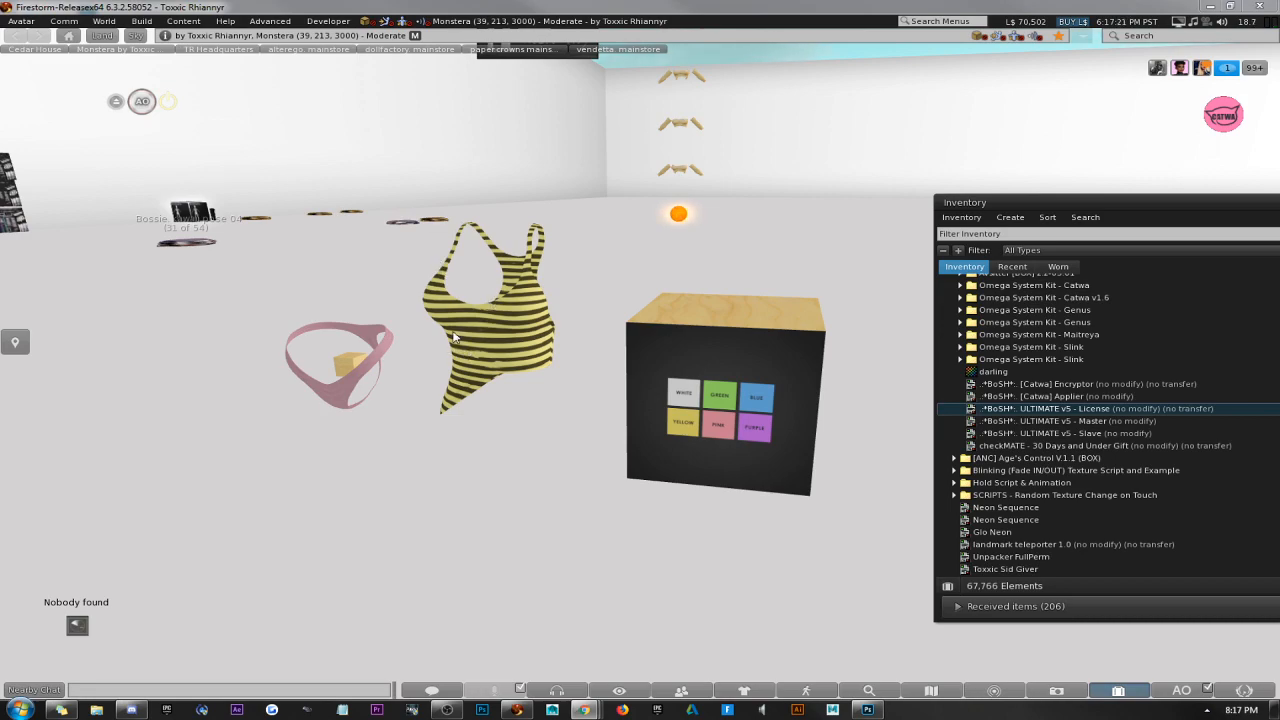
Inspect the striped tank top's general properties, and close the build window.
right_click(520, 345)
left_click(545, 370)
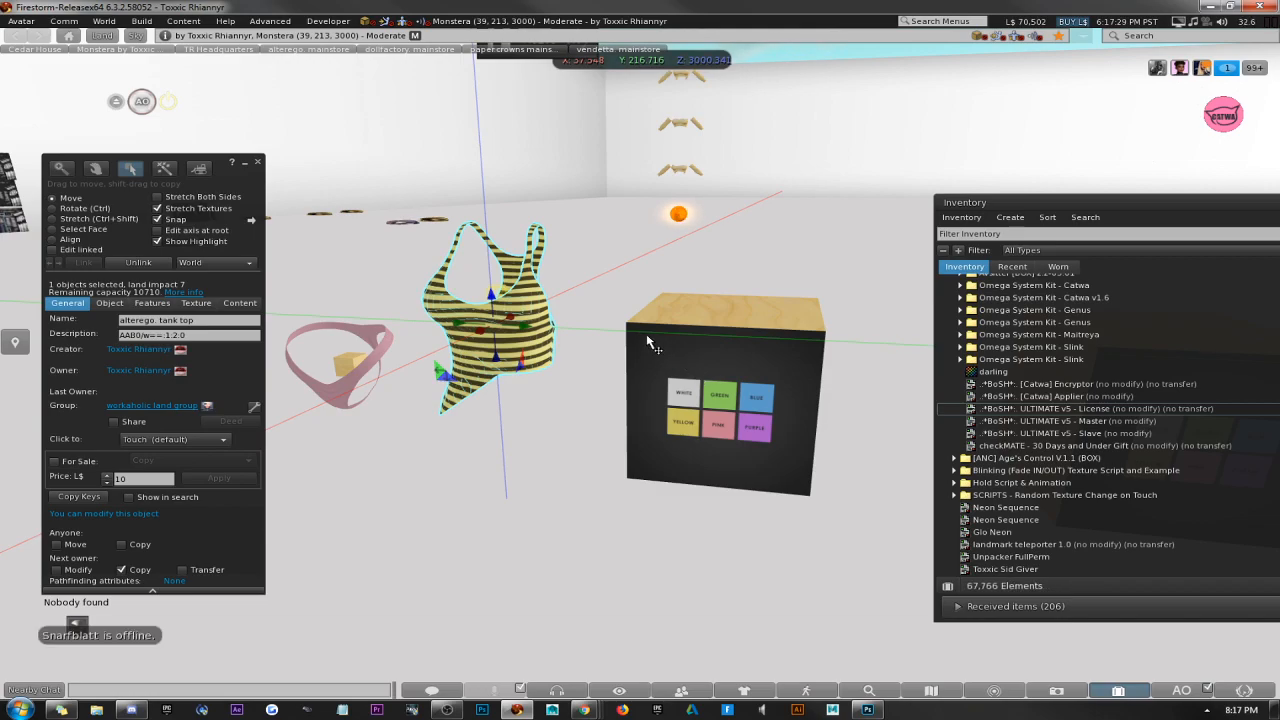
left_click(257, 163)
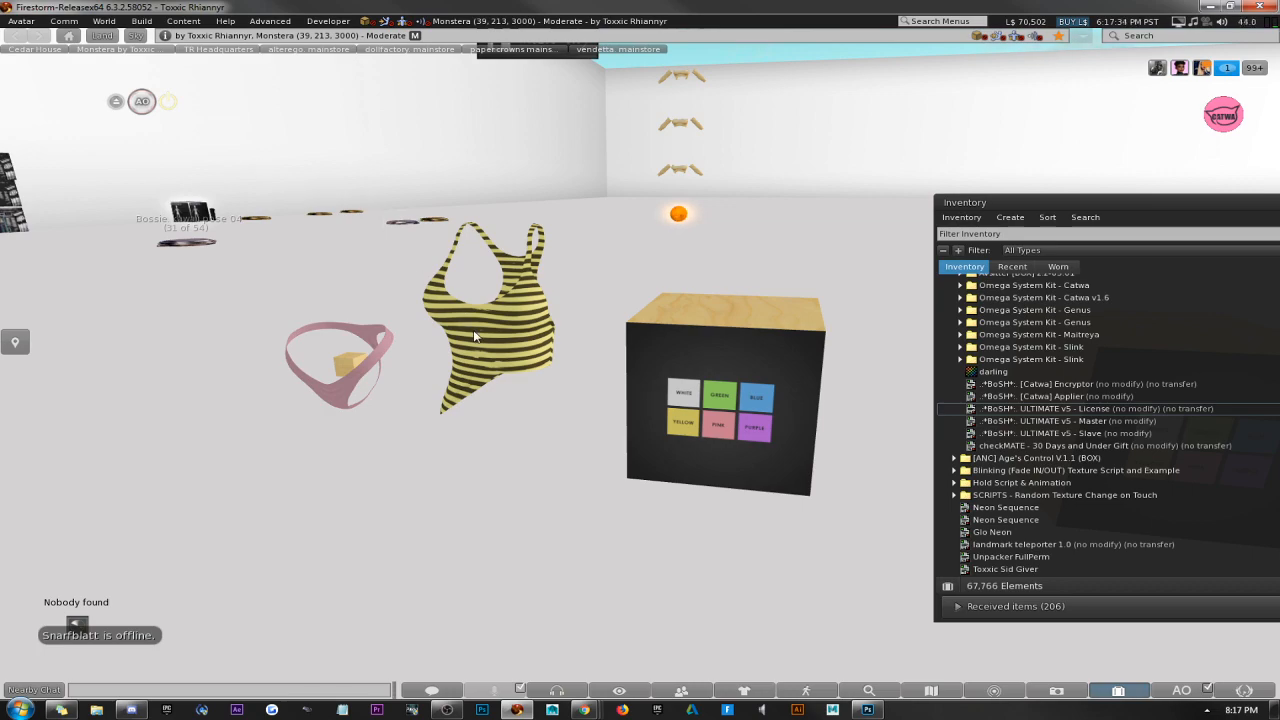
scroll(472, 340, "up", 2)
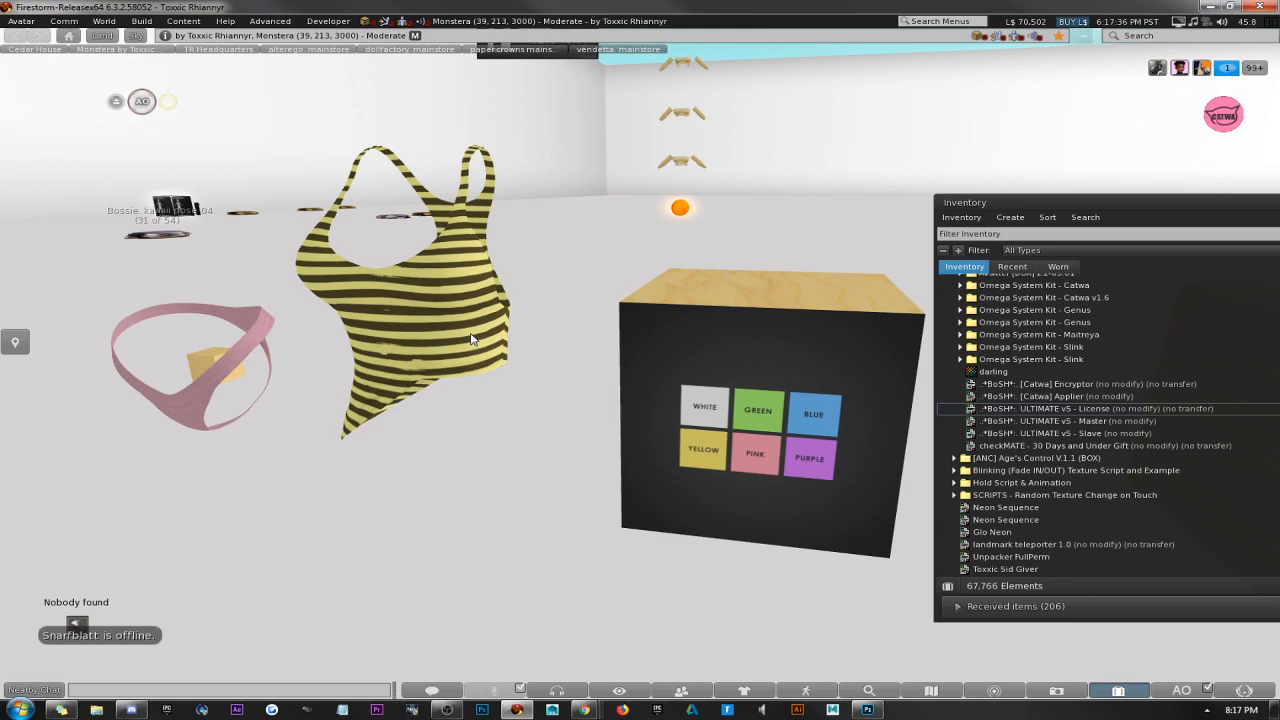
left_click_drag(534, 394, 643, 366, "alt")
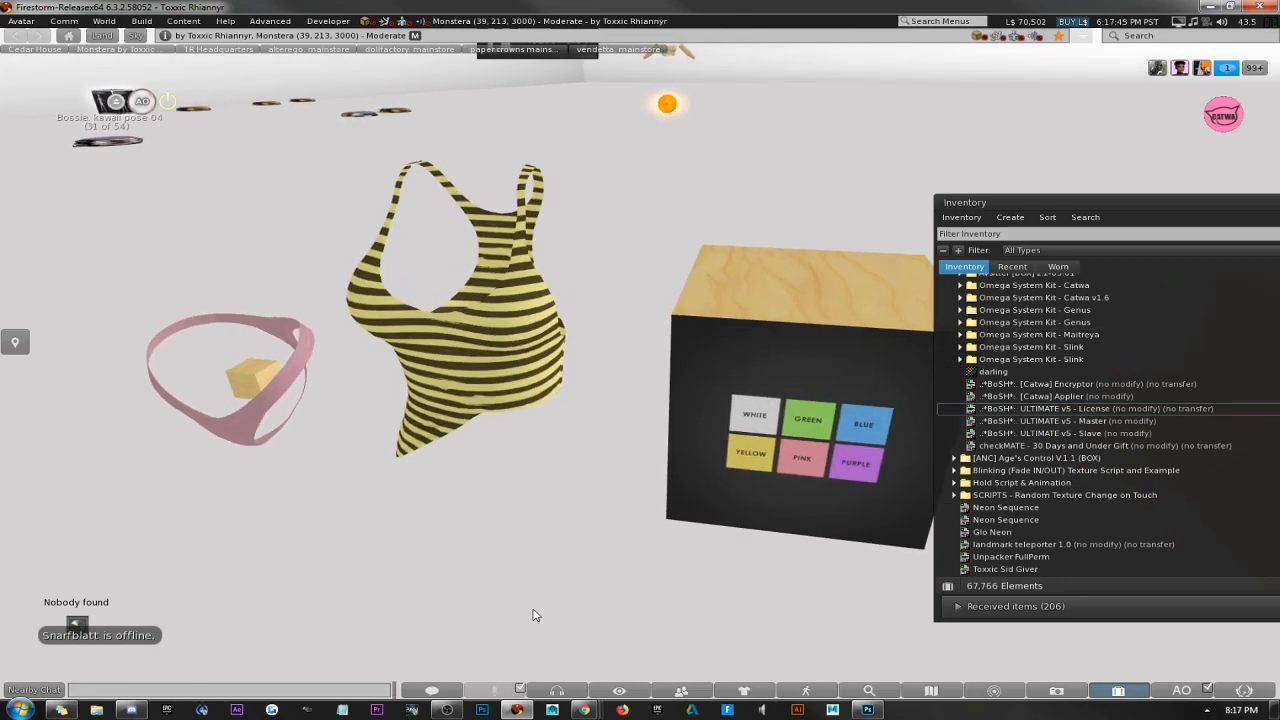
Switch to Chrome to review the ULTIMATE v5.0 Multi purpose HUD Script listing again, and return to Firestorm.
left_click(585, 710)
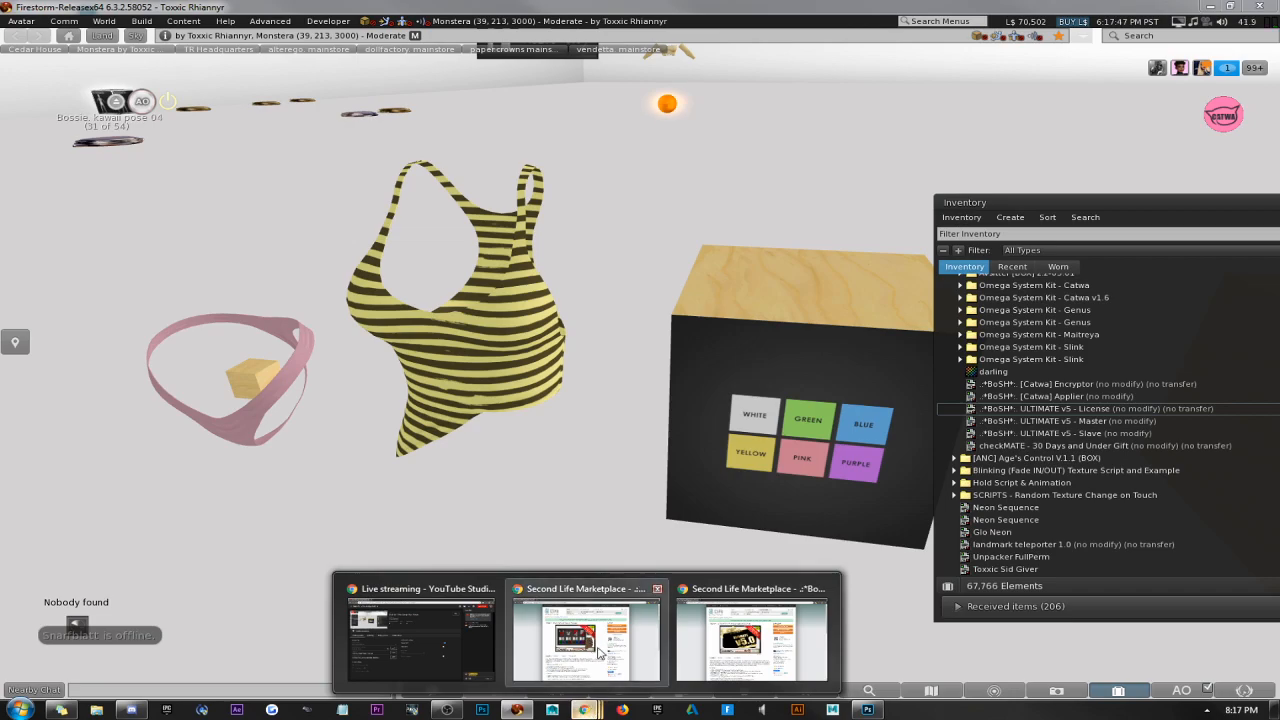
mouse_move(589, 710)
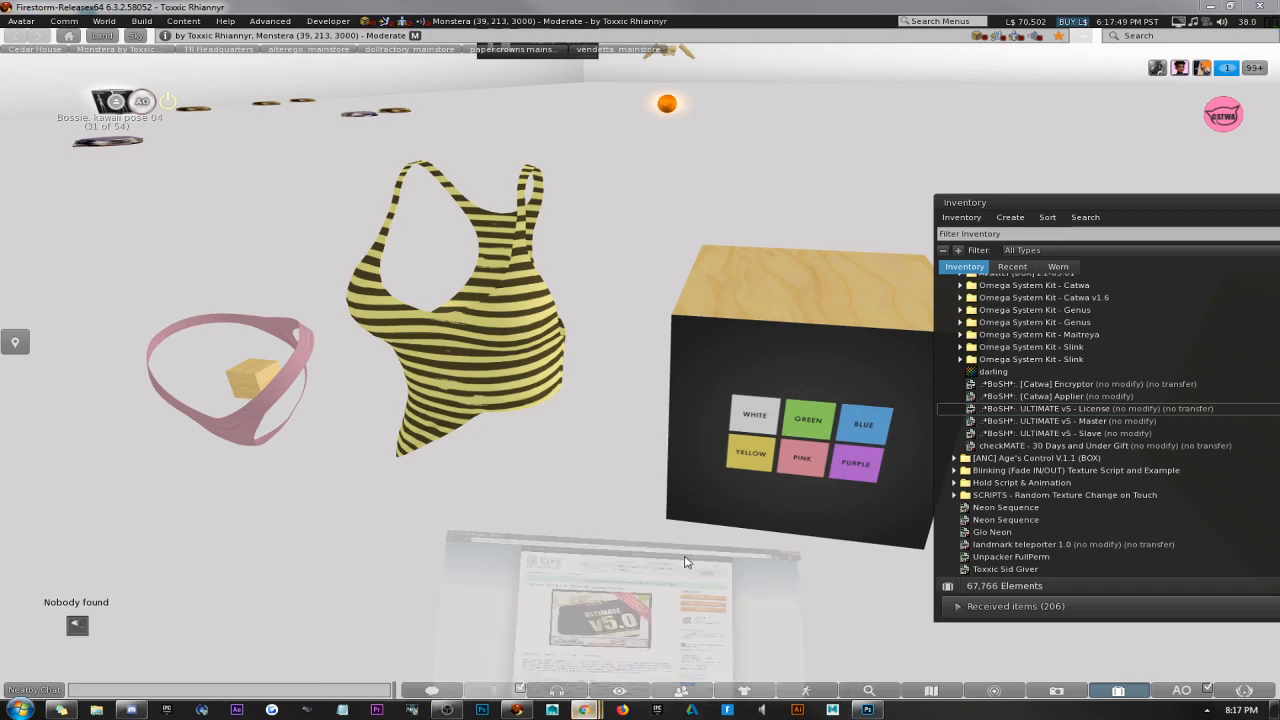
left_click(763, 625)
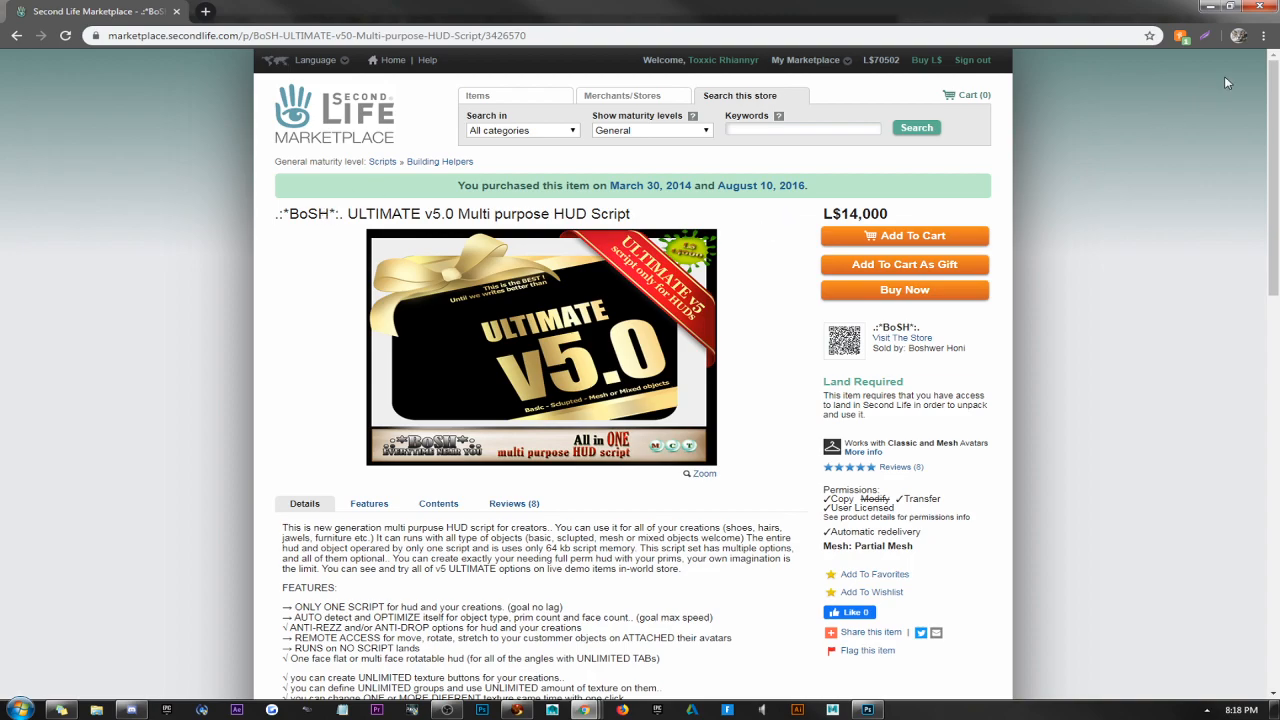
left_click(1207, 8)
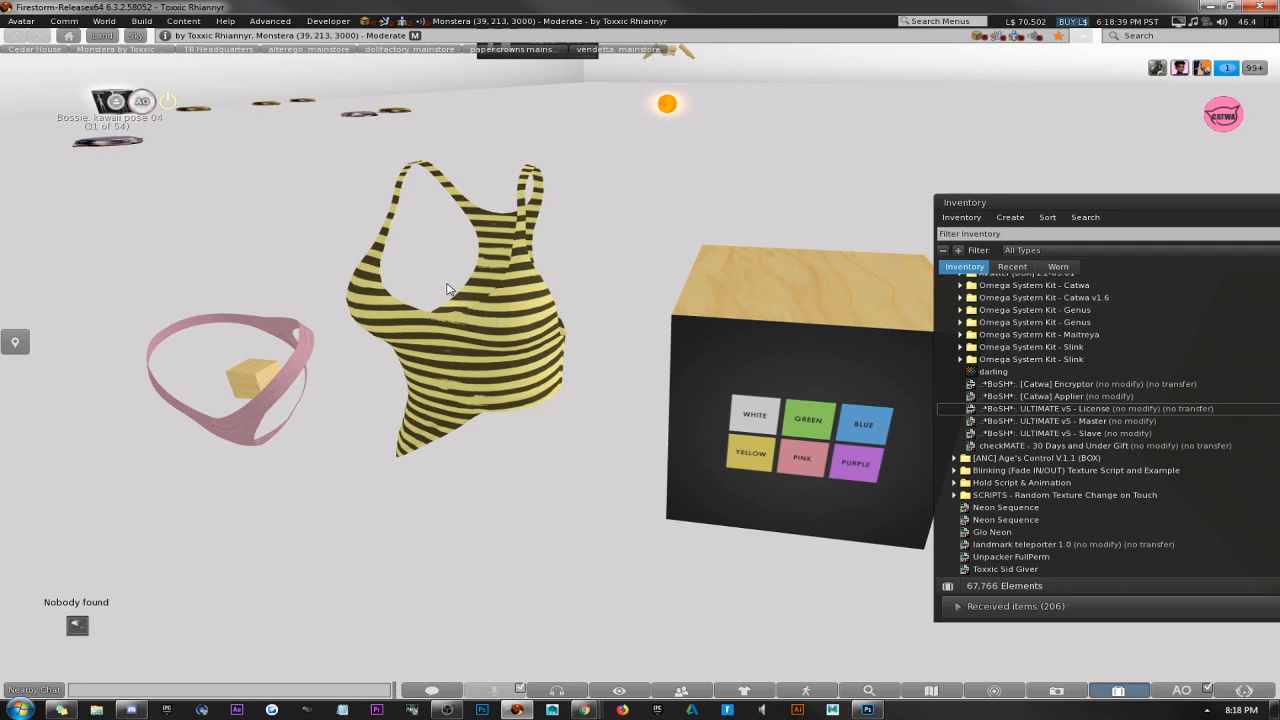
Move the HUD box closer to the tank top, and close the build window.
right_click(708, 362)
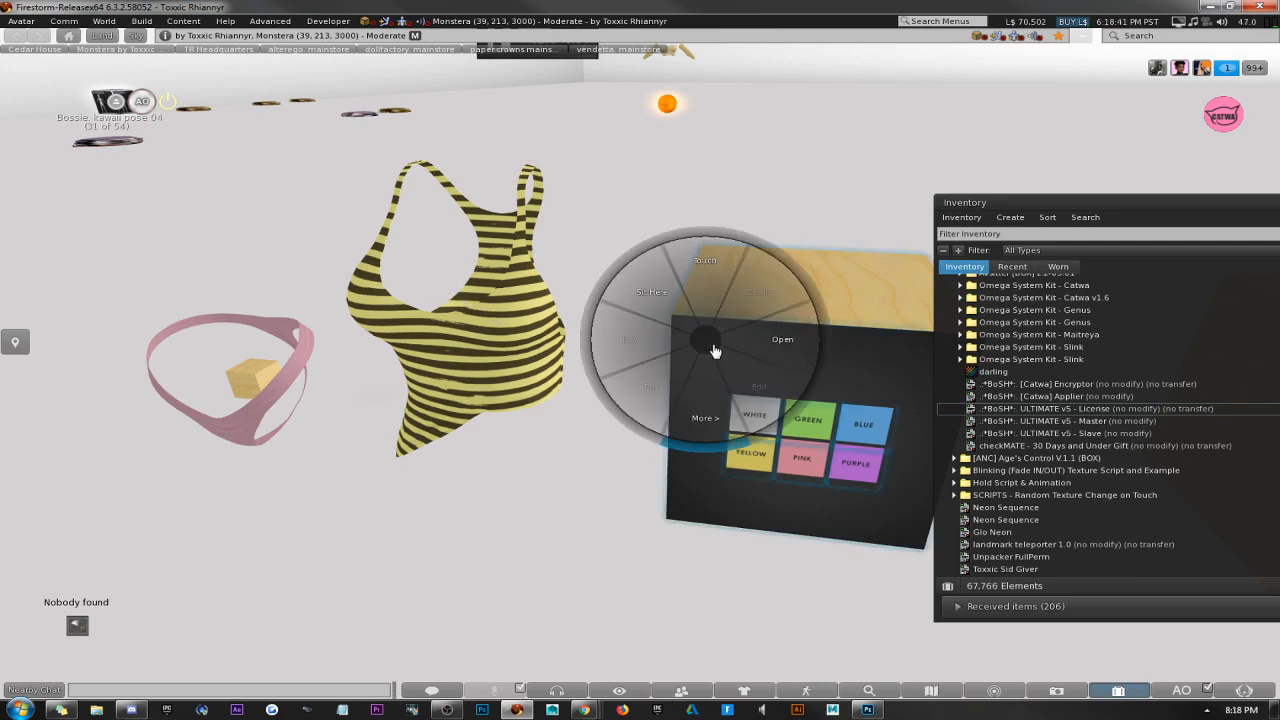
left_click(758, 392)
left_click_drag(768, 385, 682, 380)
left_click(258, 163)
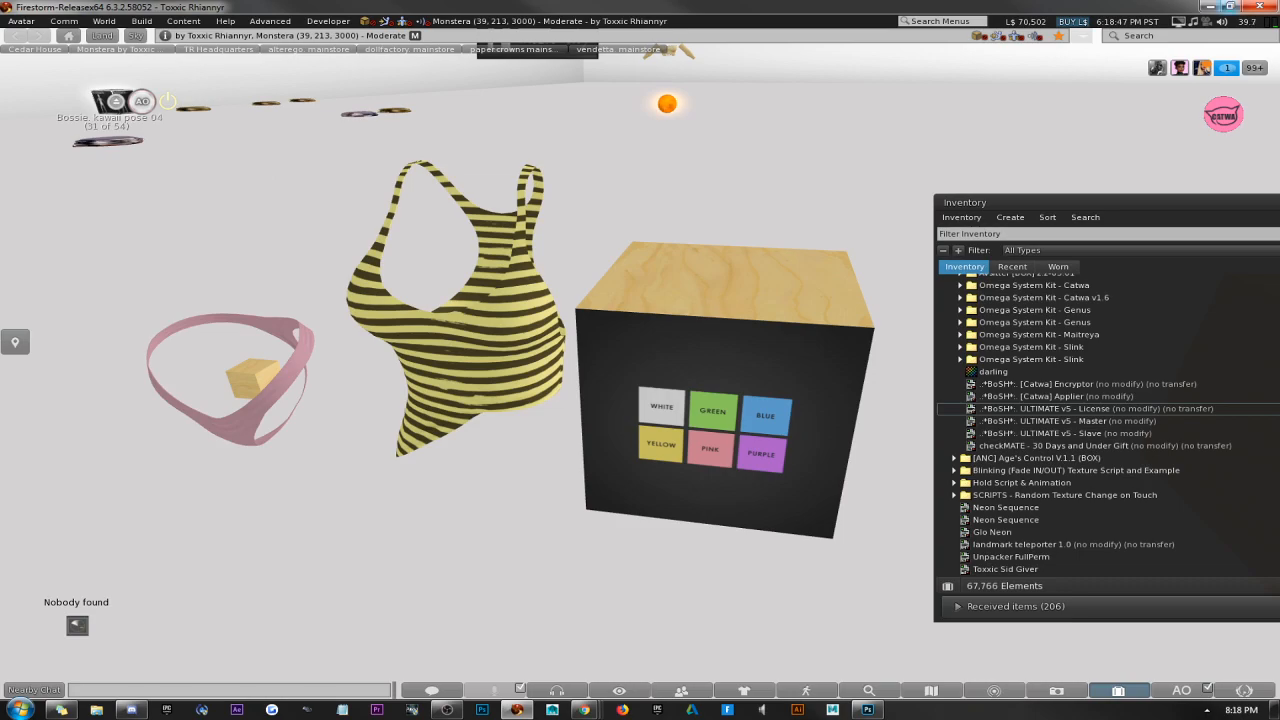
Switch to the Marketplace's PXL search results in Chrome and open the [PXL] SmartHUD for DESIGNERS listing in a new tab.
left_click_drag(1279, 24, 1279, 50)
left_click(738, 128)
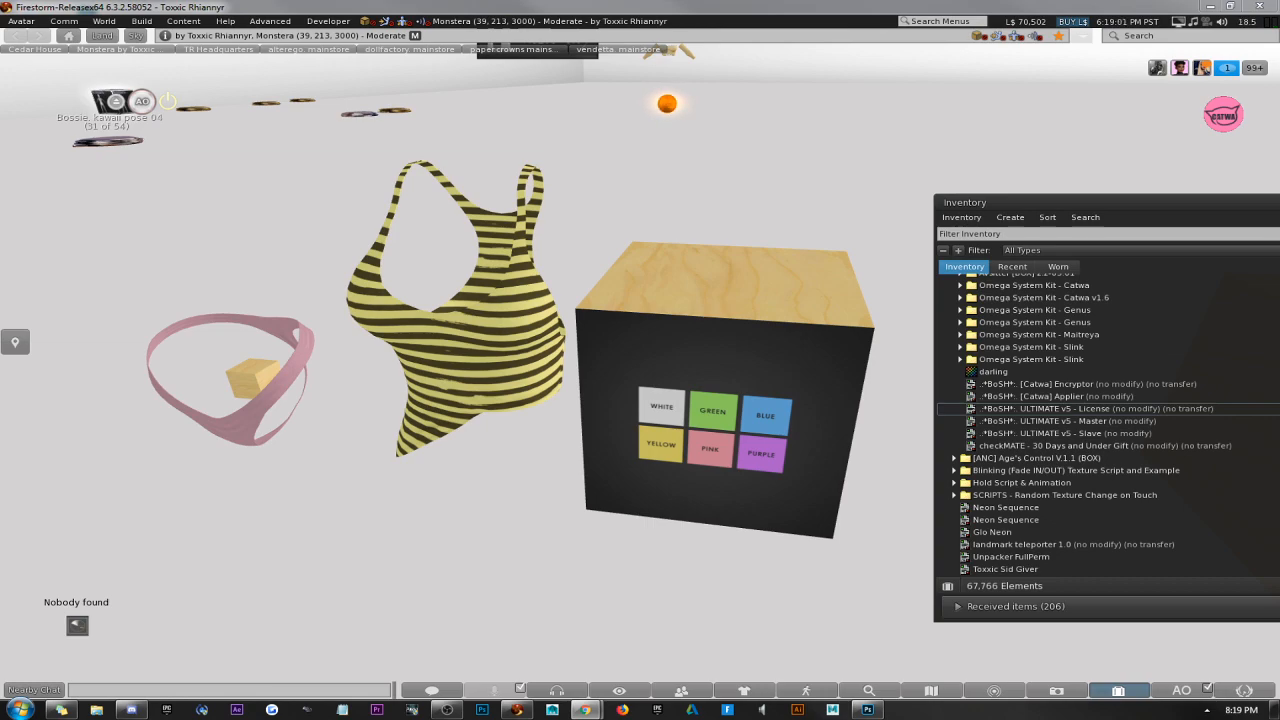
left_click_drag(1279, 22, 410, 3)
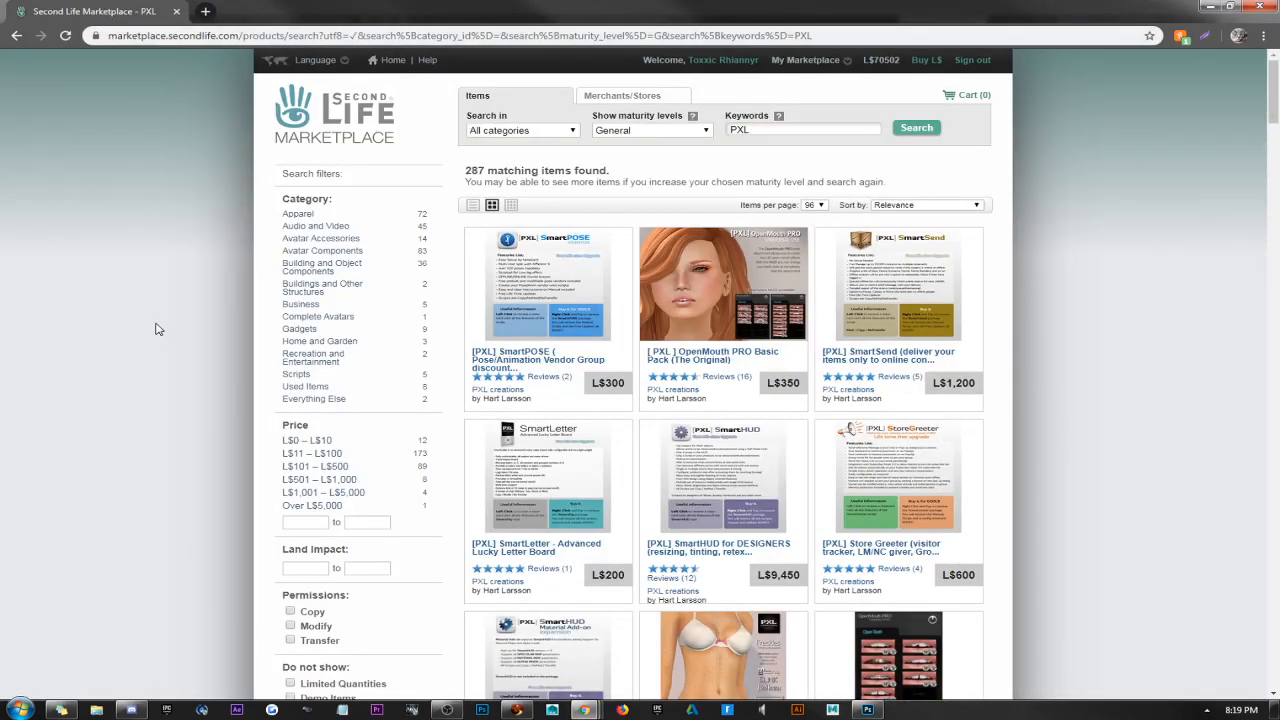
scroll(155, 329, "down", 3)
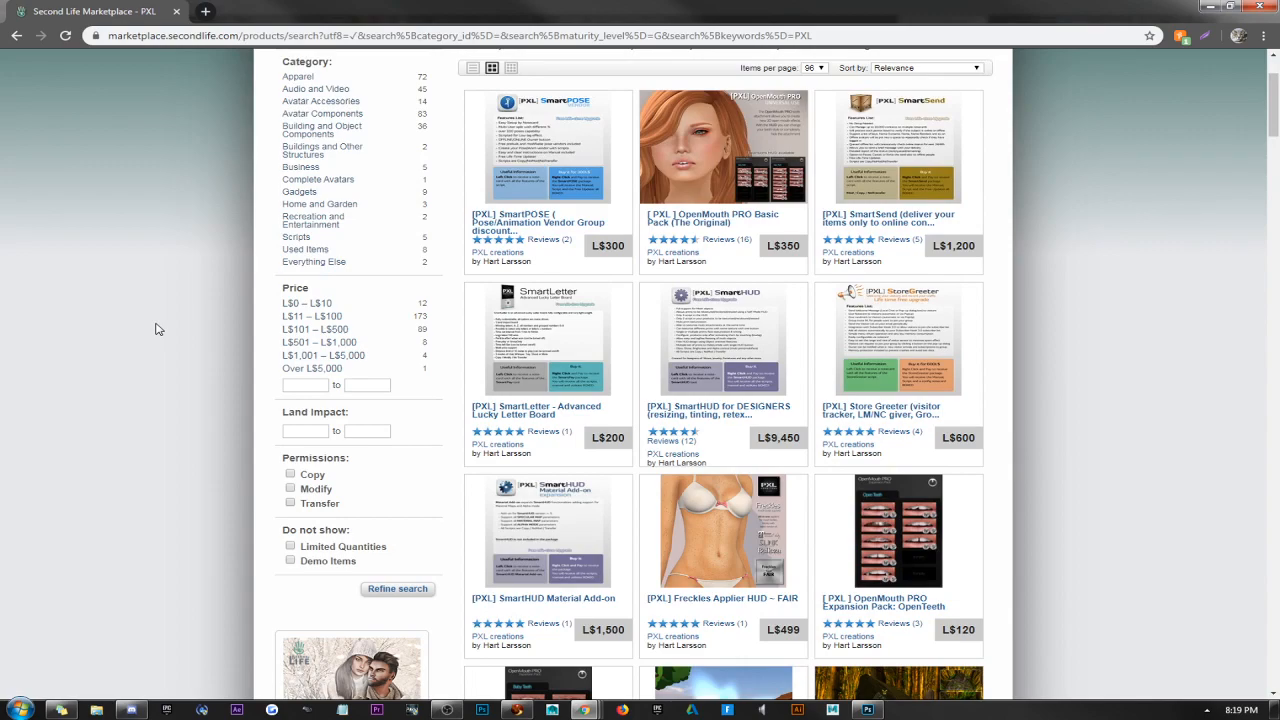
right_click(724, 362)
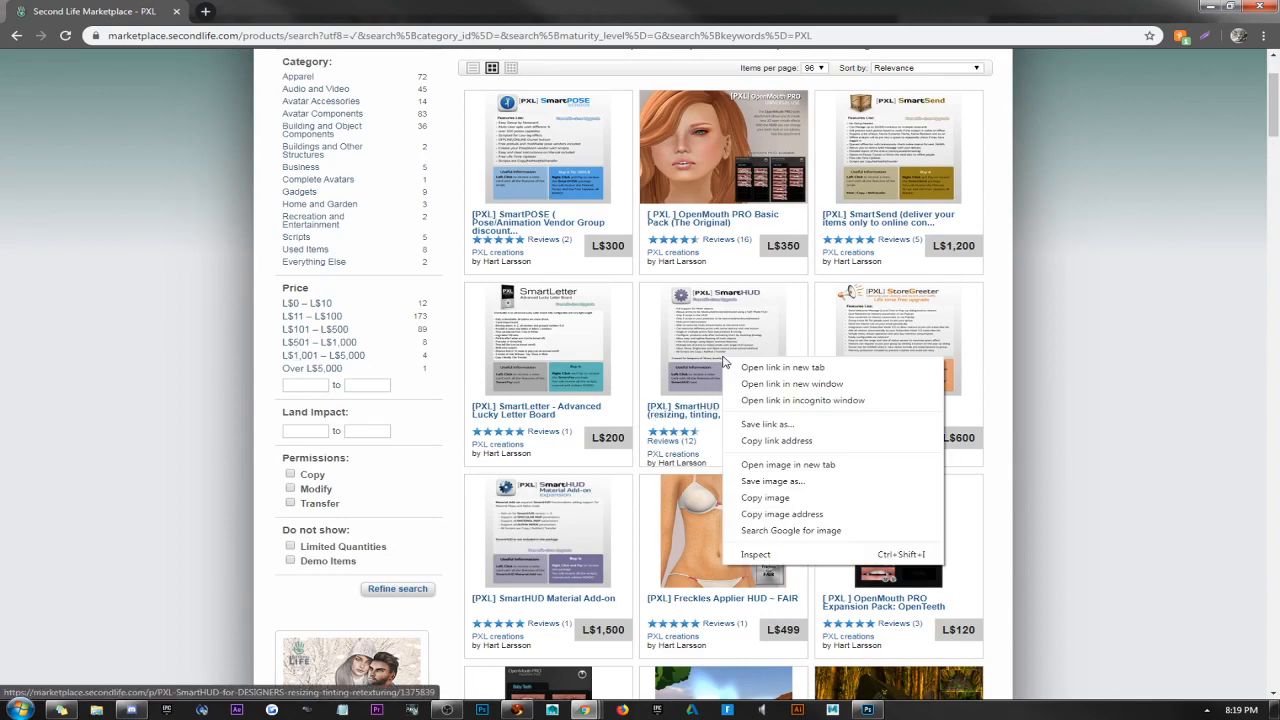
left_click(760, 369)
left_click(262, 11)
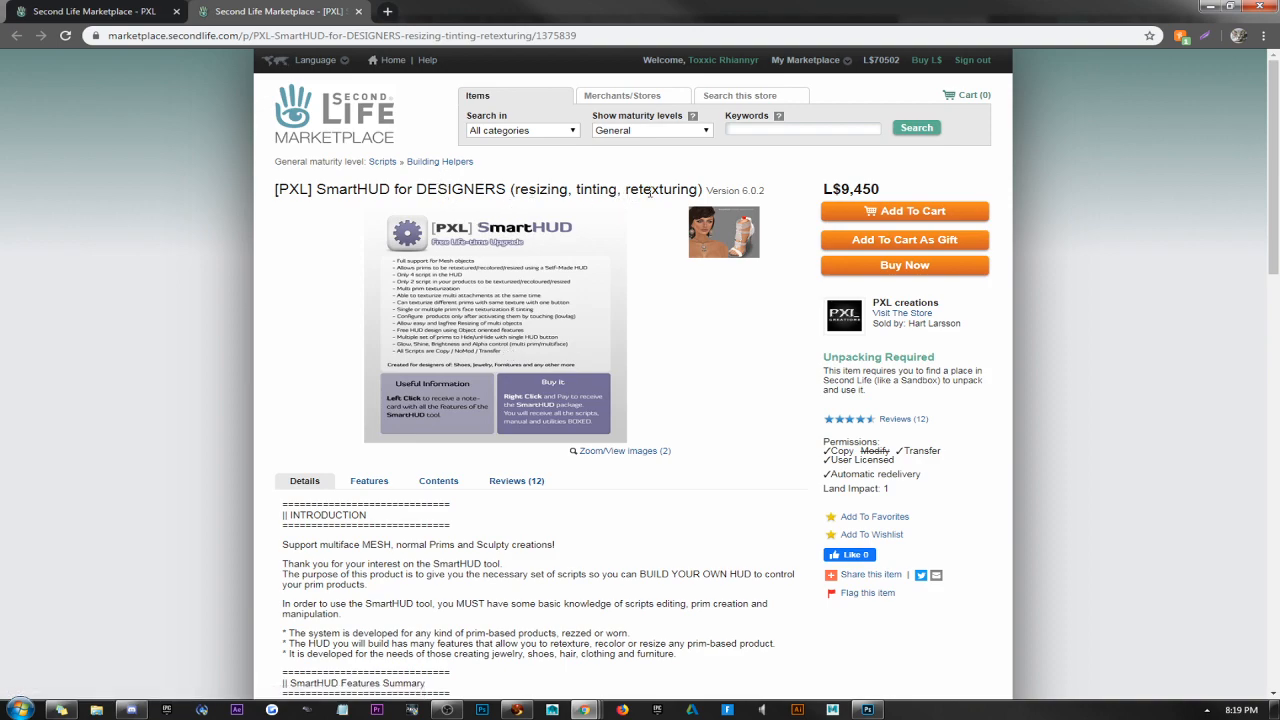
Visit the PXL creations store, reopen the [PXL] SmartHUD for DESIGNERS listing, and examine its introduction and features summary.
left_click(890, 313)
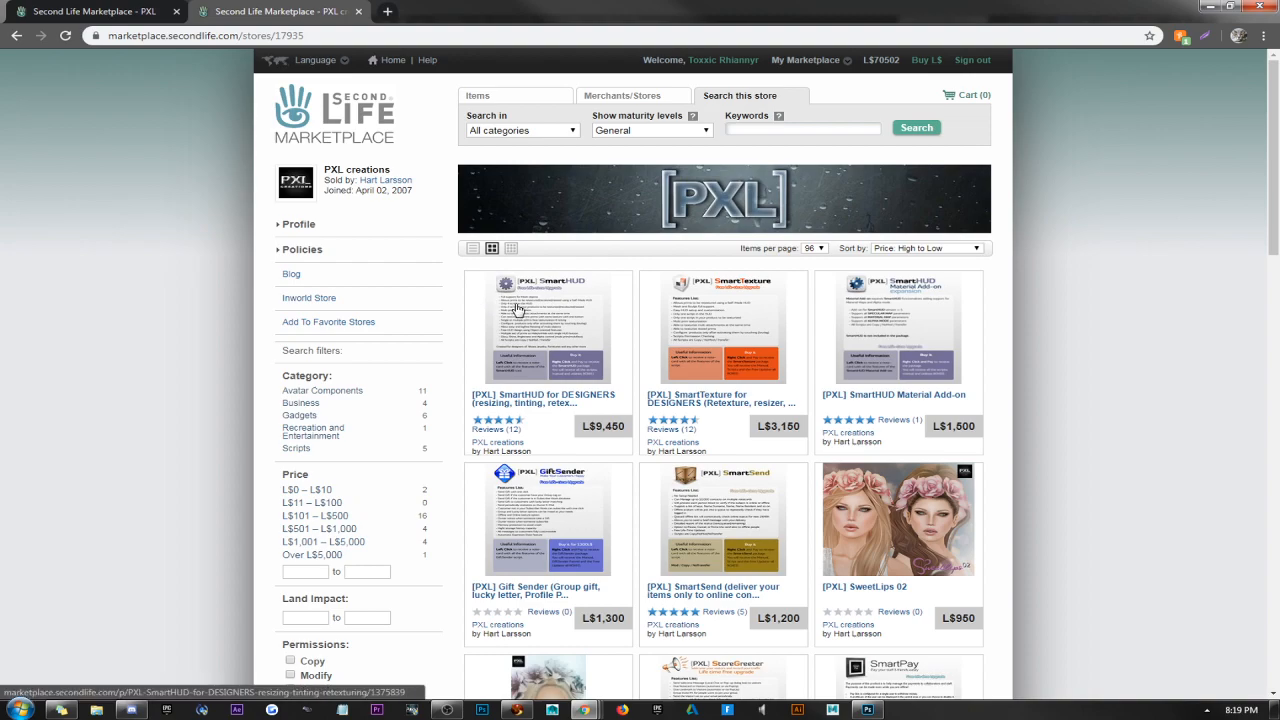
left_click(482, 303)
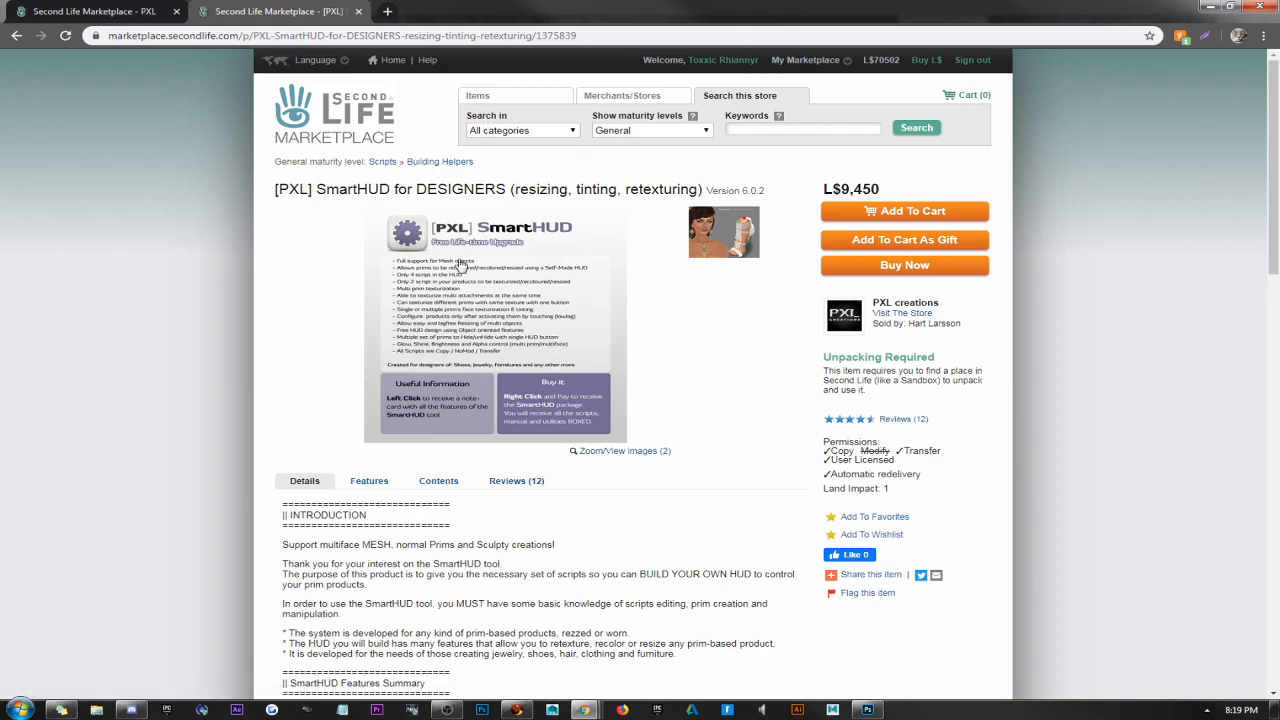
scroll(214, 376, "down", 1)
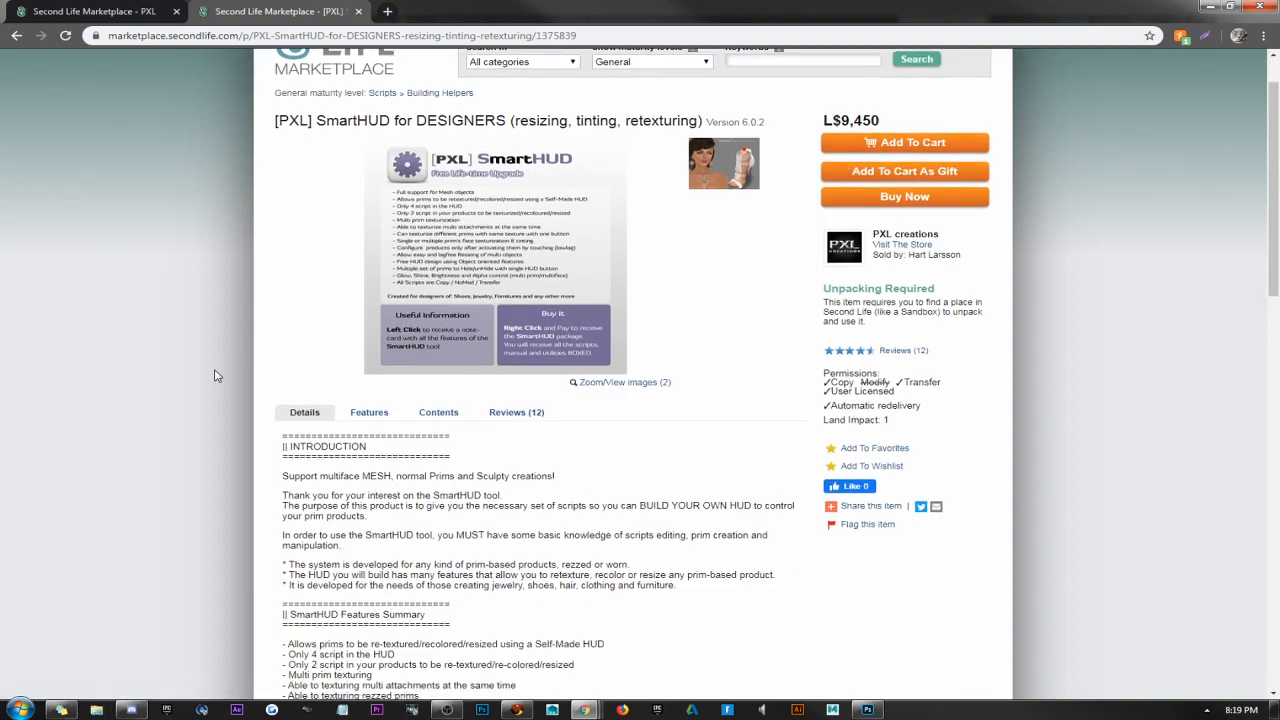
scroll(214, 376, "up", 1)
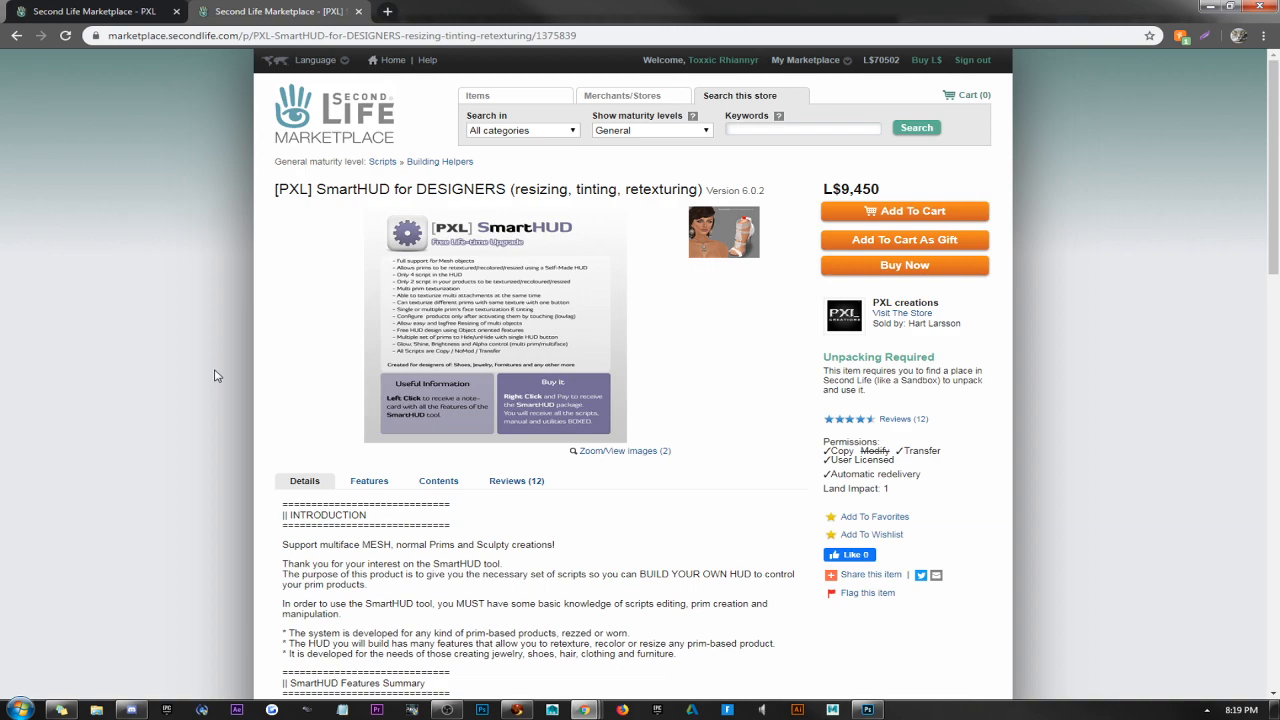
Look over the PXL search results again, and return to the [PXL] SmartHUD for DESIGNERS listing.
left_click(25, 8)
scroll(195, 276, "up", 2)
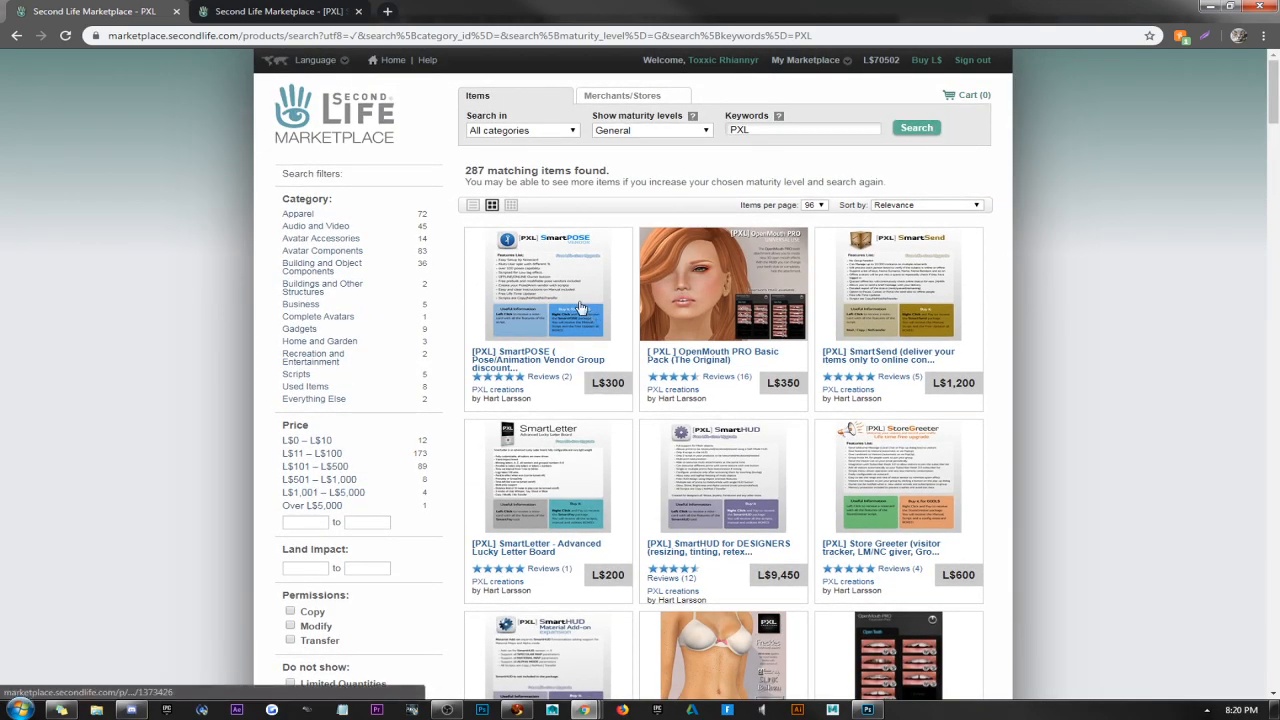
left_click(282, 7)
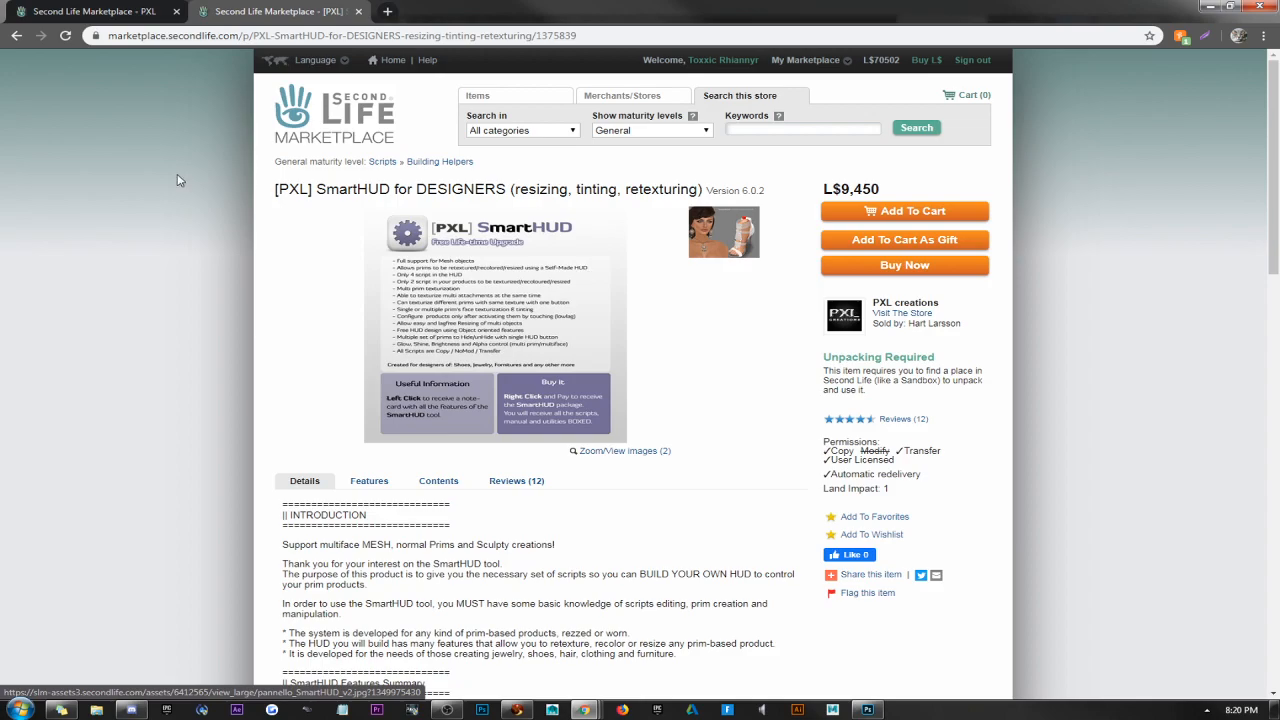
Switch back to Firestorm, collapse the open inventory folders, reopen the main Inventory folder and browse its list.
left_click(456, 707)
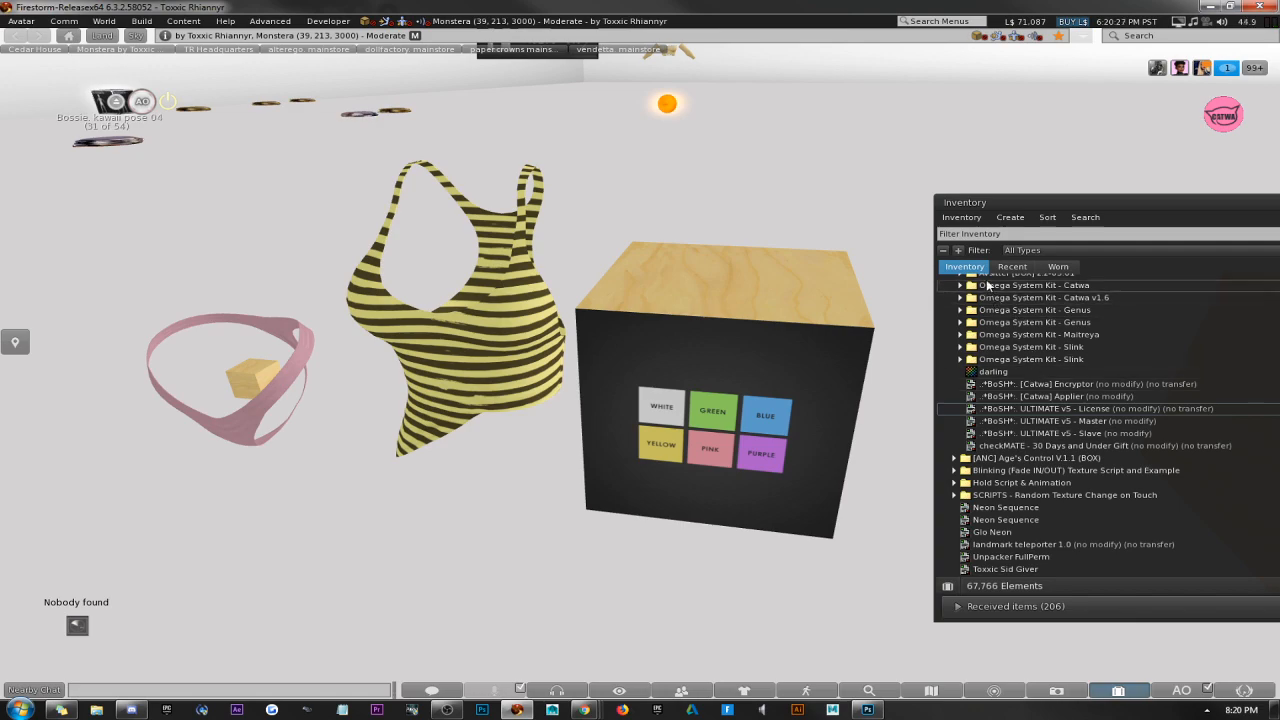
left_click(944, 251)
double_click(966, 282)
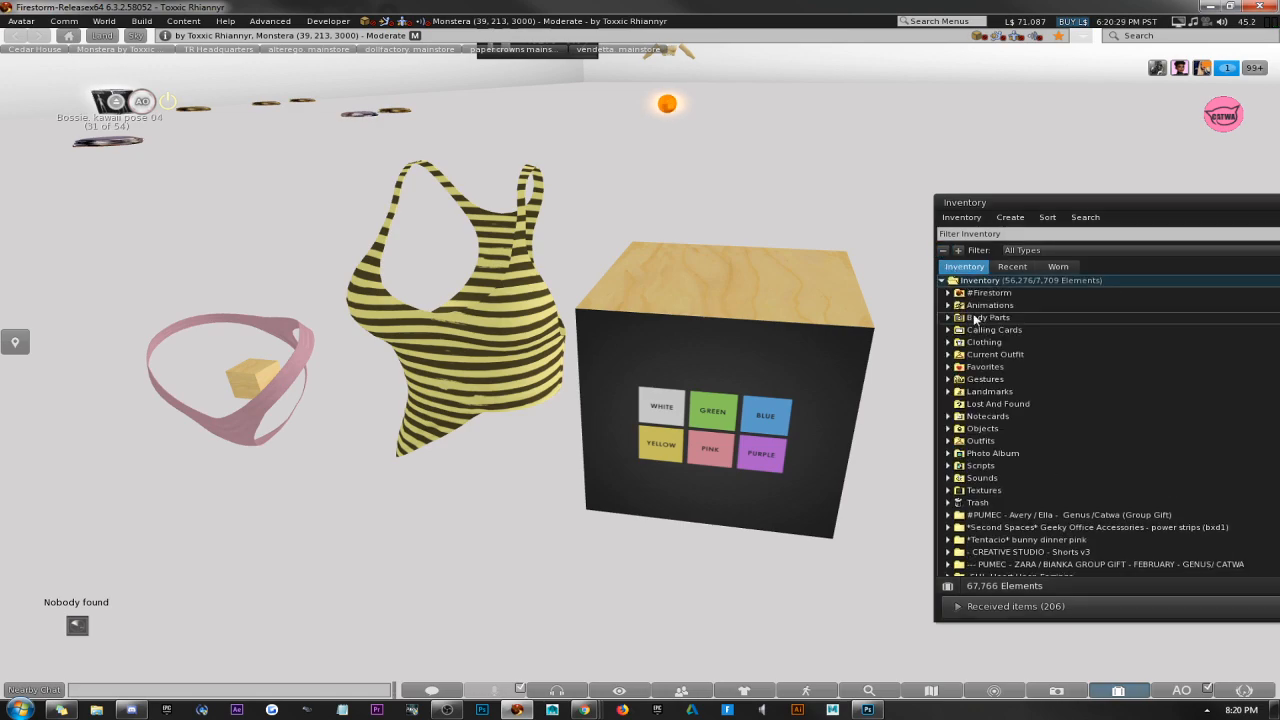
scroll(979, 326, "down", 3)
scroll(979, 326, "down", 4)
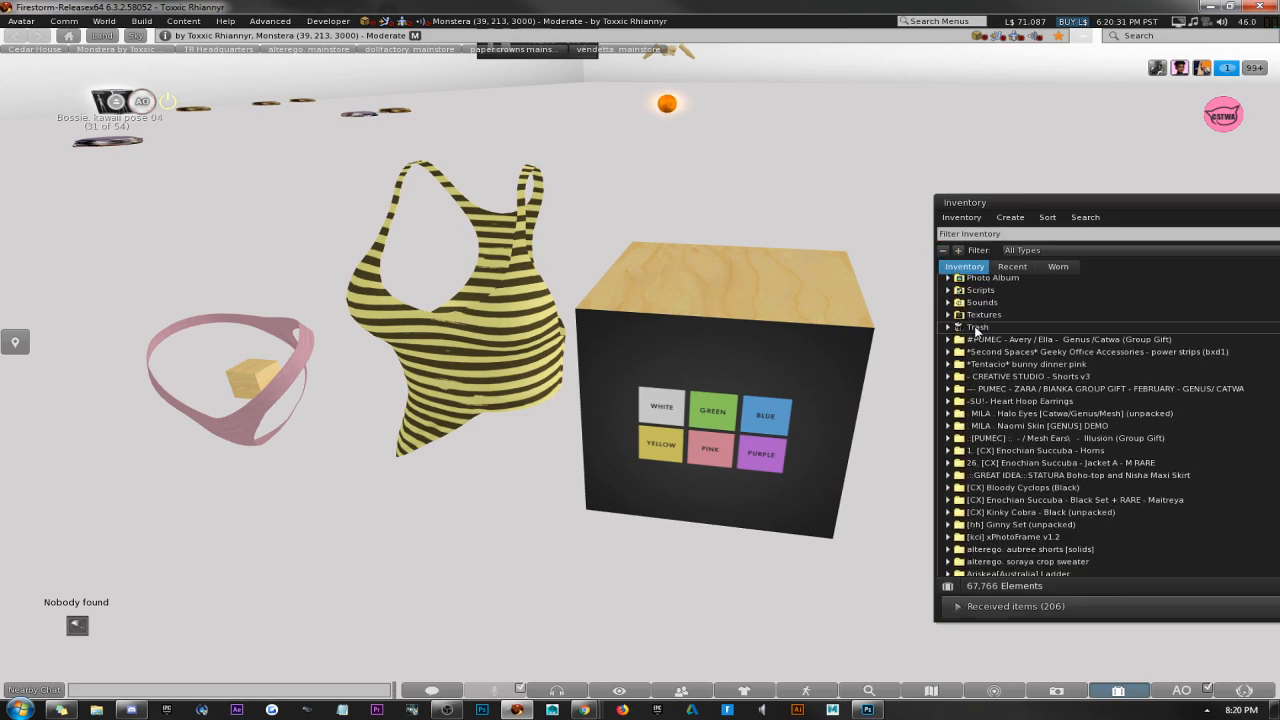
scroll(977, 334, "down", 3)
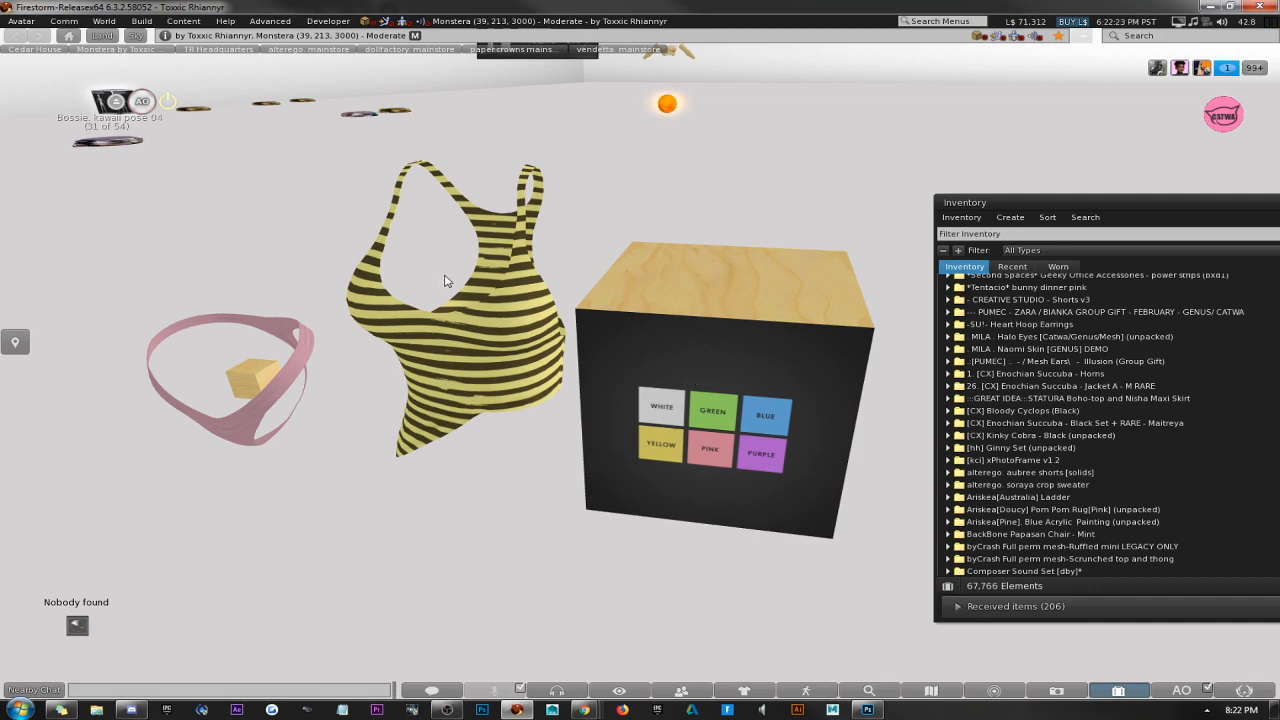
Test the HUD on the tank top by applying white and then green.
left_click(650, 412)
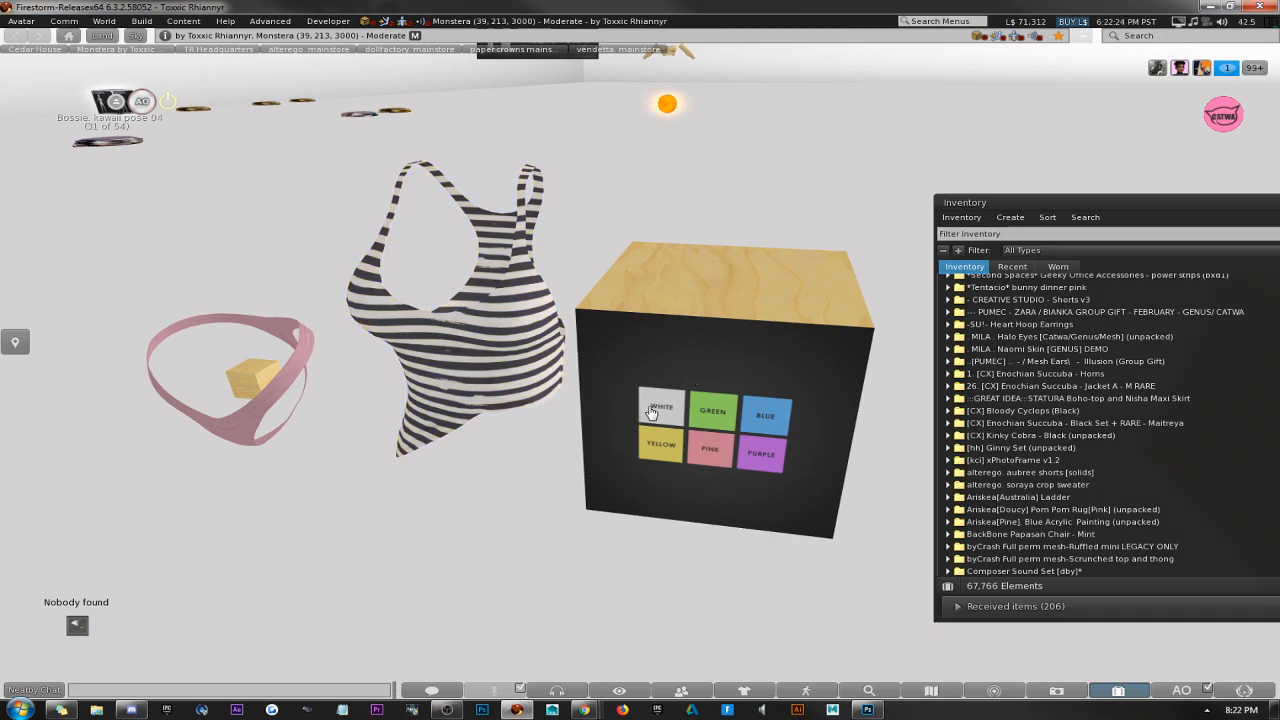
left_click(720, 412)
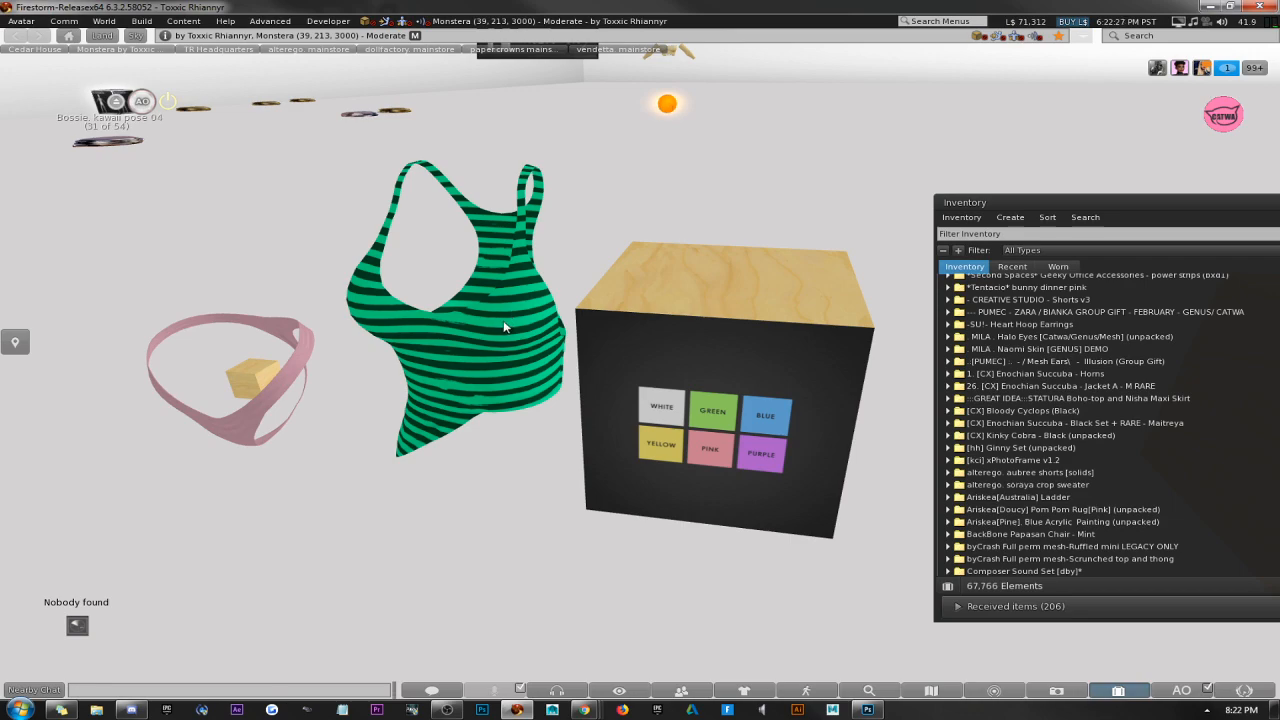
Edit the HUD's linked parts to examine the colour descriptions of the green and blue buttons, and close the build window.
right_click(714, 409)
left_click(743, 438)
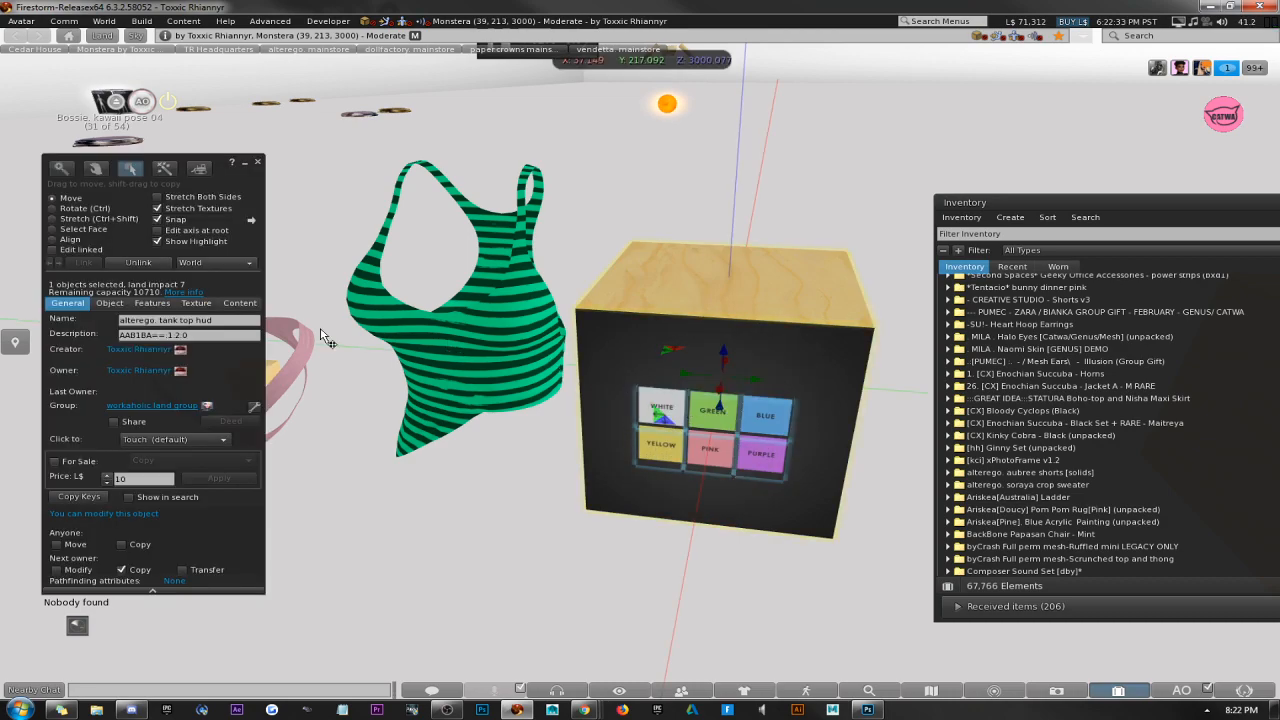
left_click(52, 249)
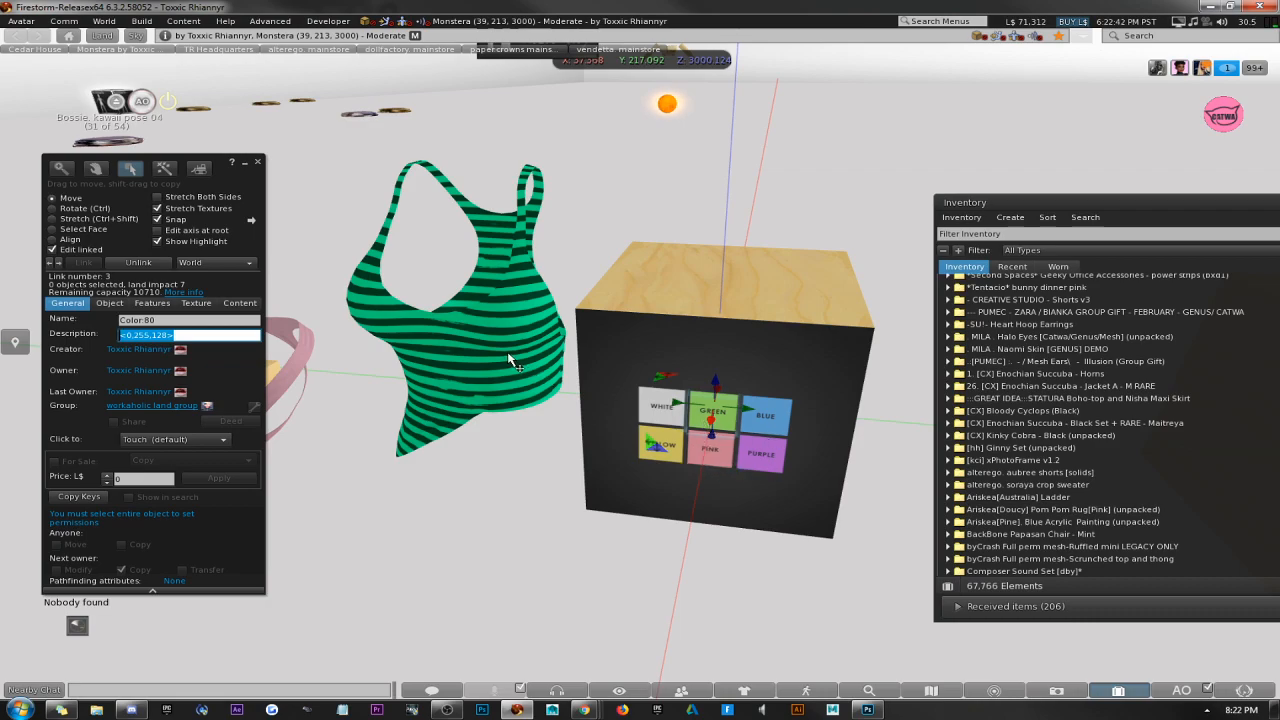
left_click(777, 420)
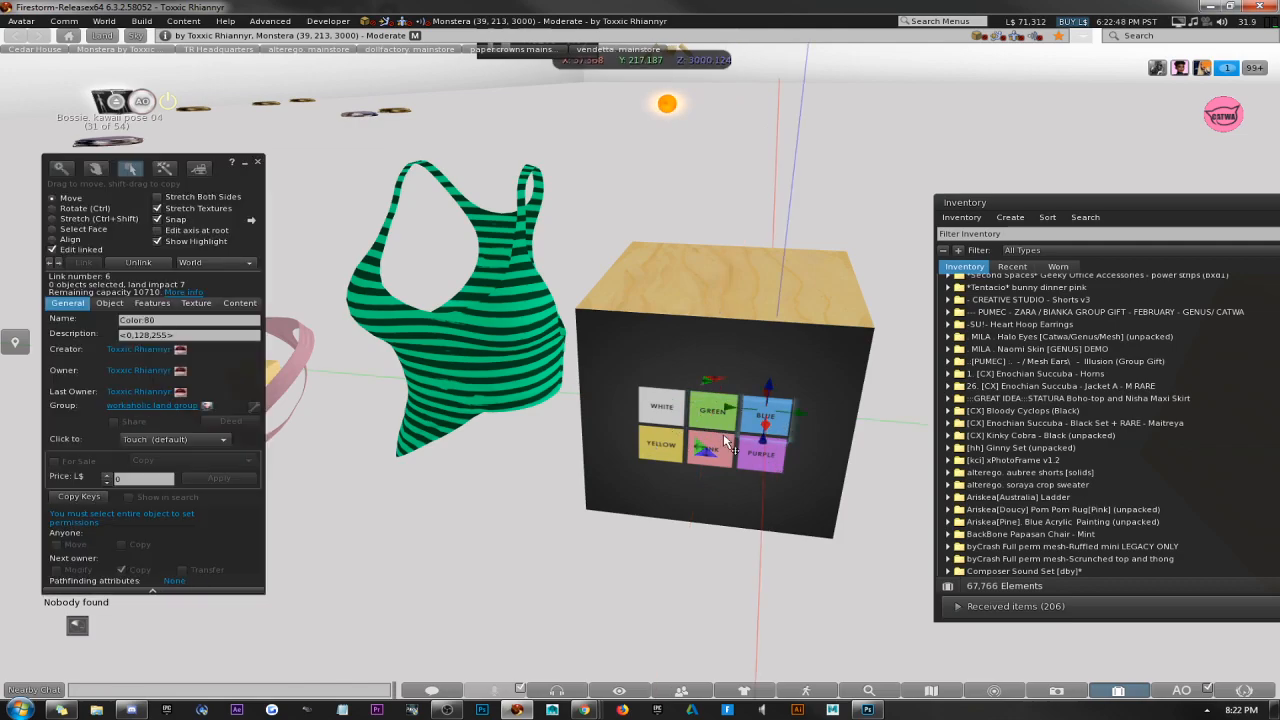
left_click(257, 161)
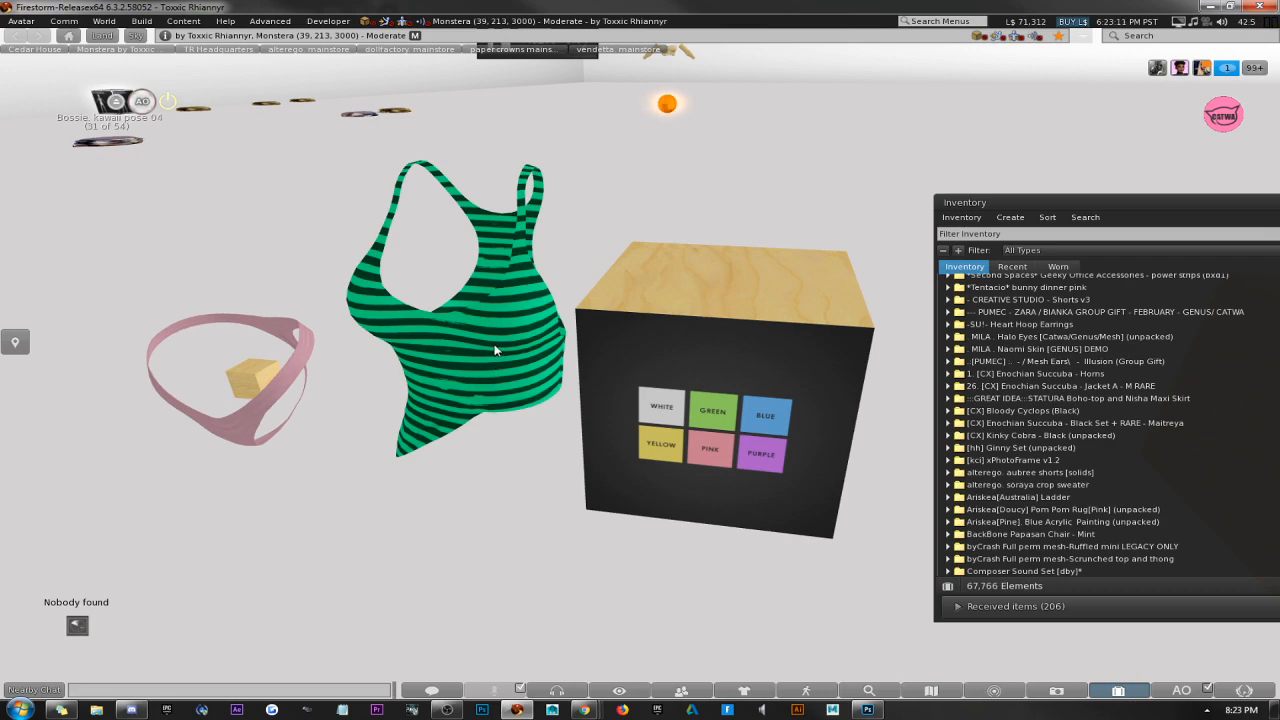
scroll(495, 357, "down", 2)
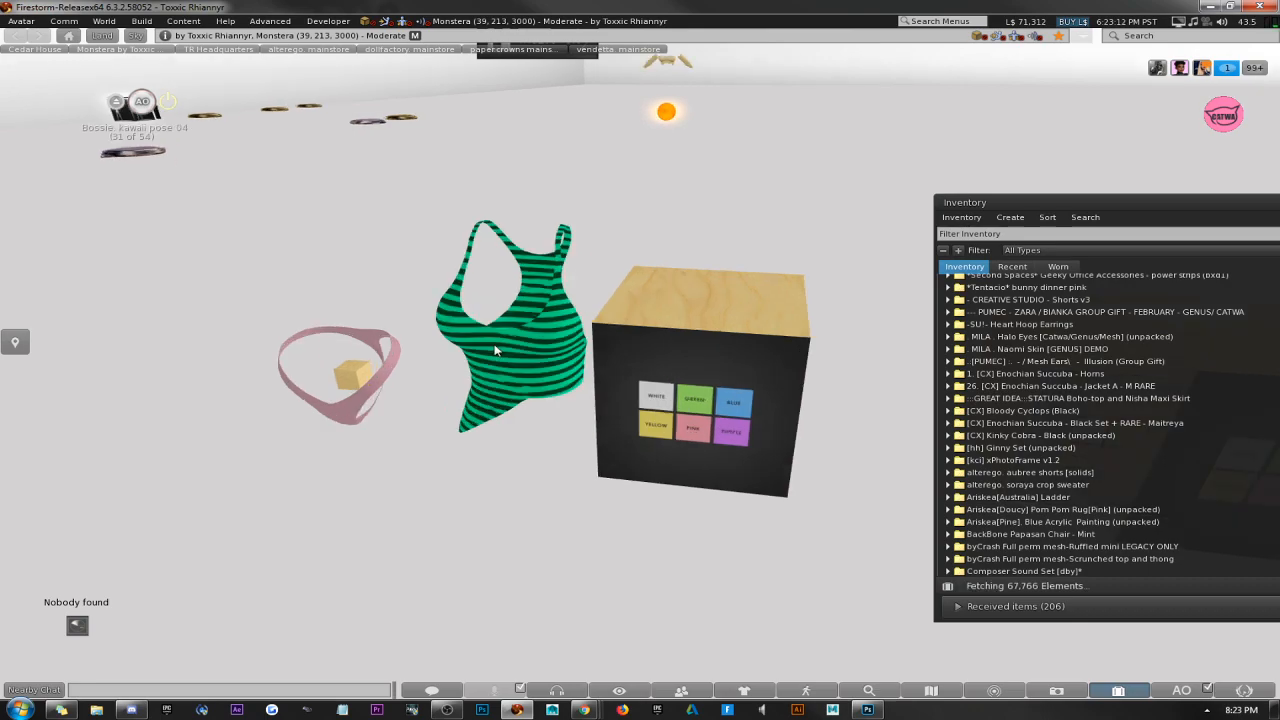
scroll(495, 350, "up", 3)
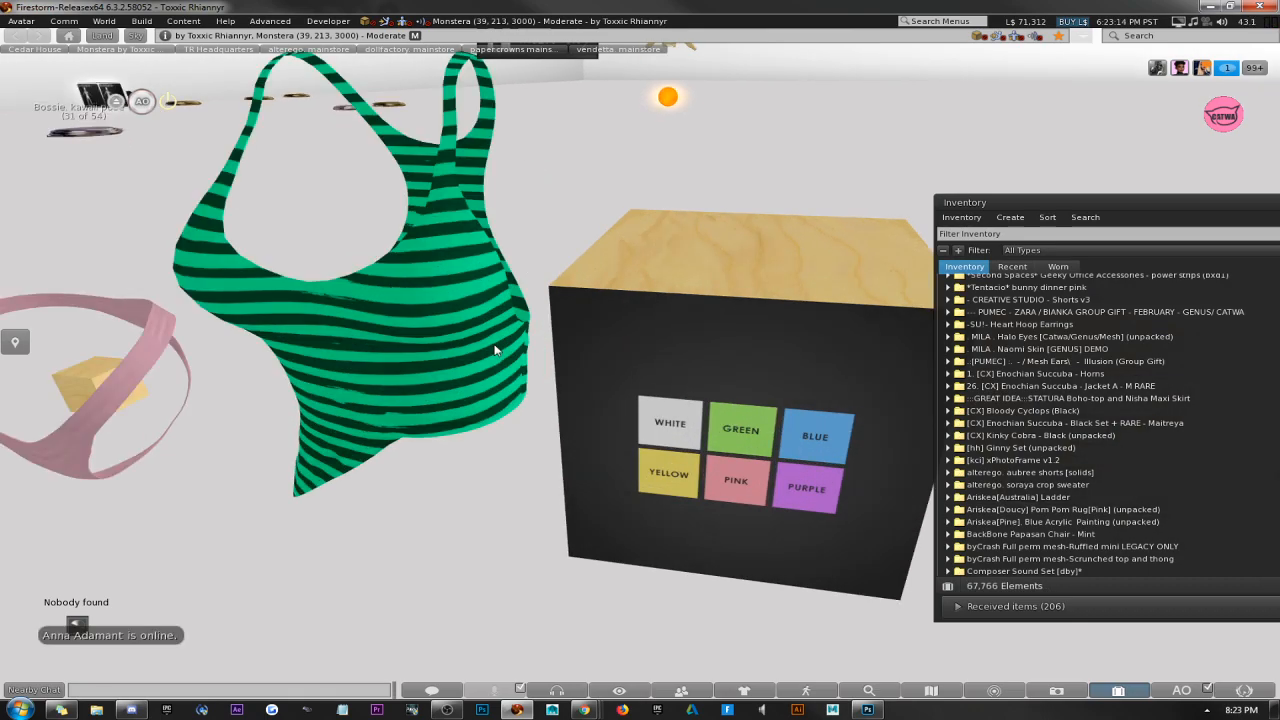
scroll(495, 350, "down", 2)
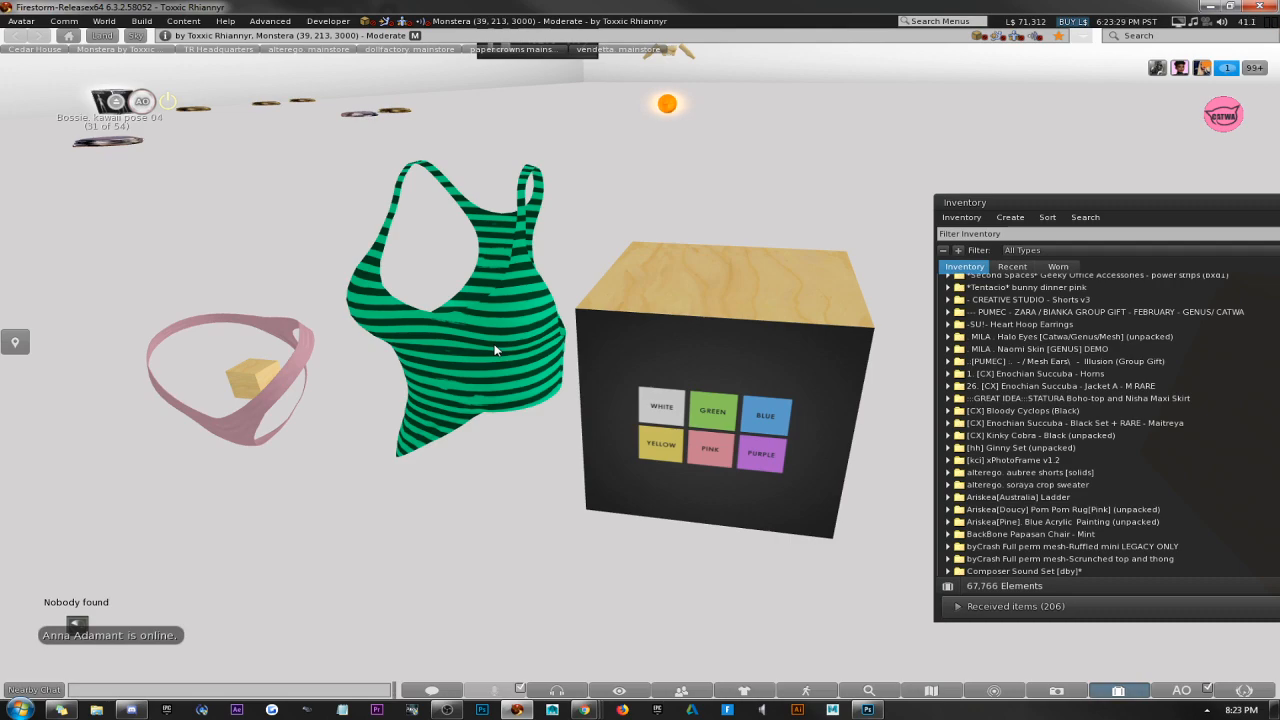
scroll(495, 349, "up", 3)
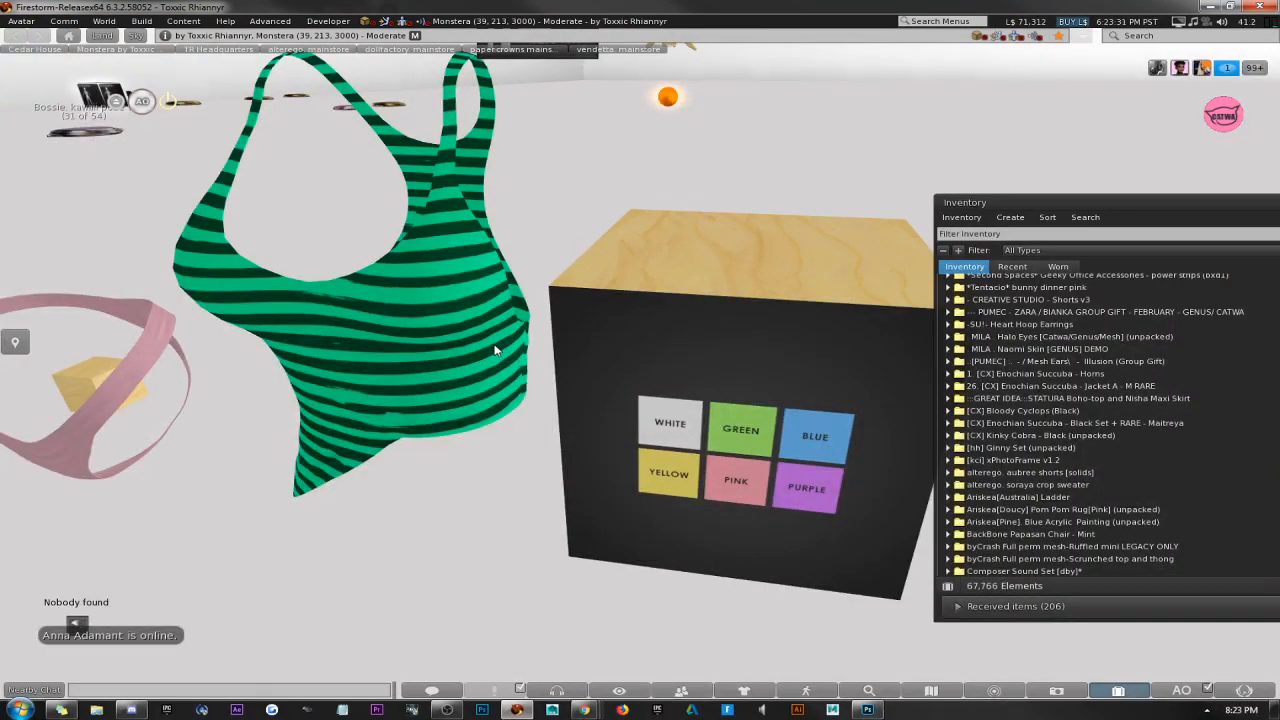
scroll(495, 349, "down", 3)
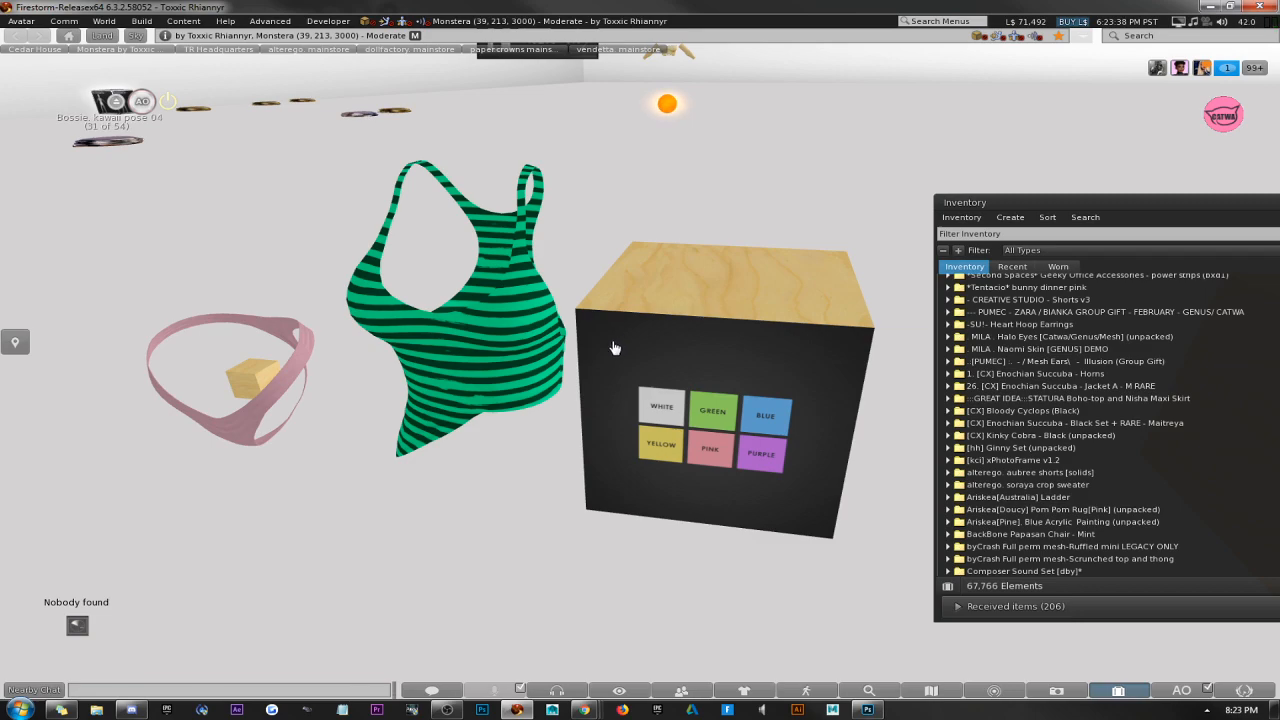
left_click(447, 710)
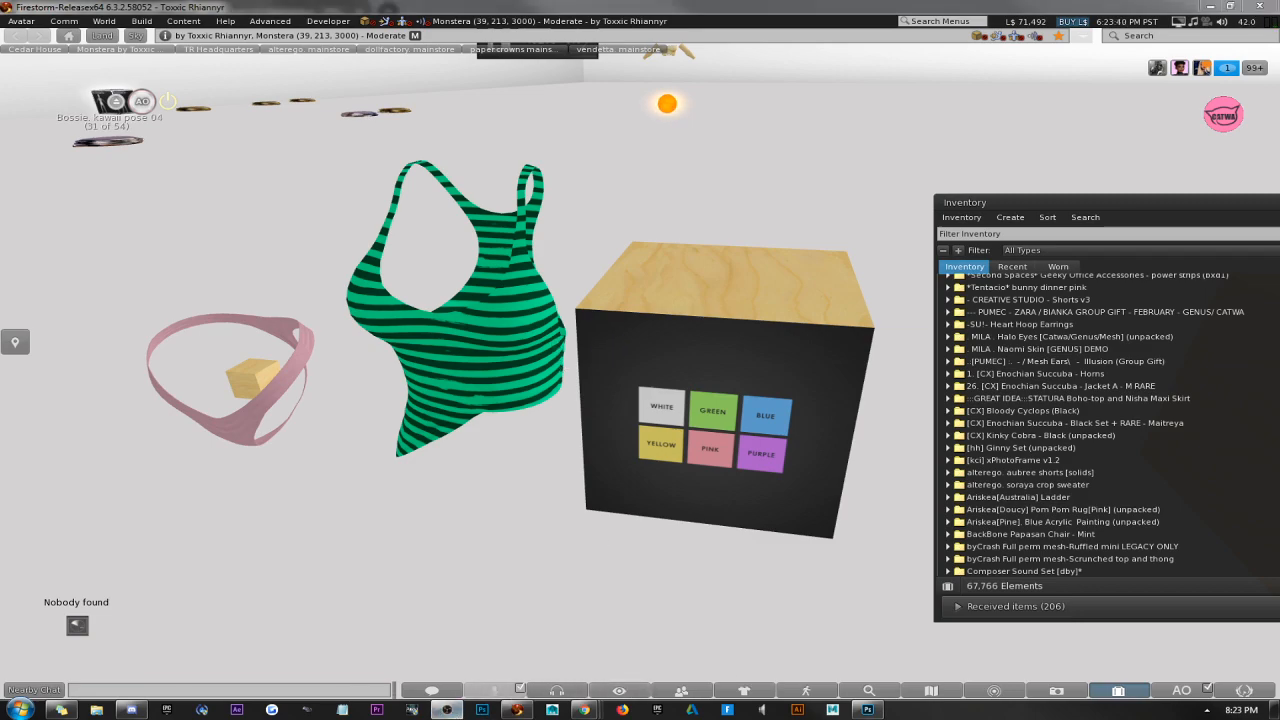